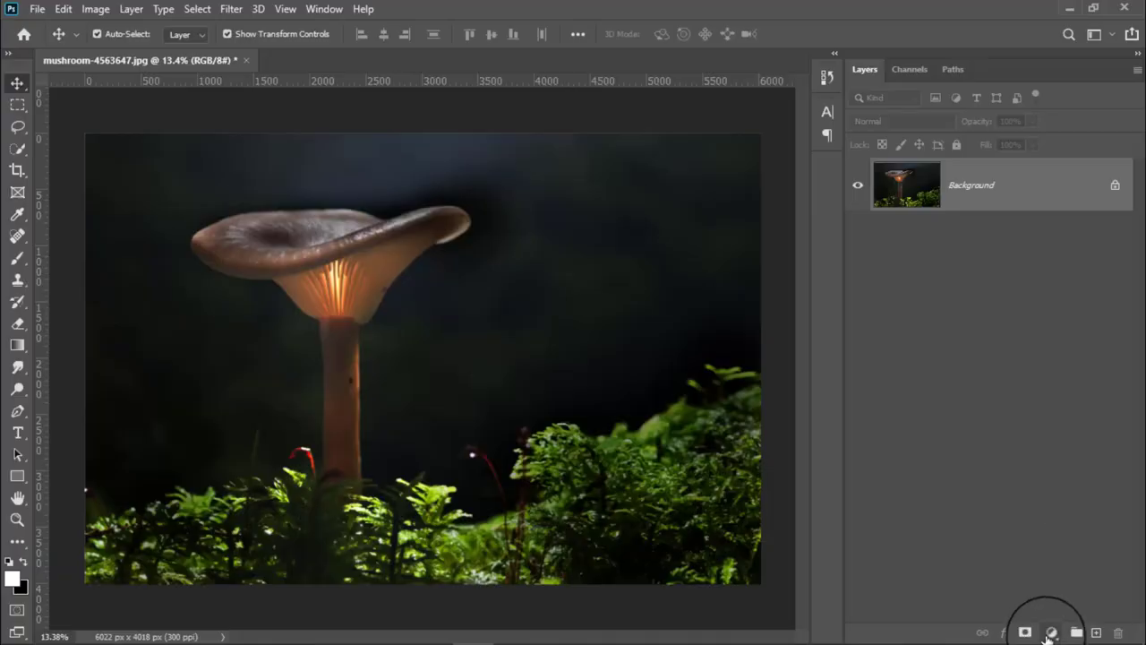
# Add a black (000000) Solid Color fill layer and lower its opacity to 57%.
pyautogui.click(1051, 632)
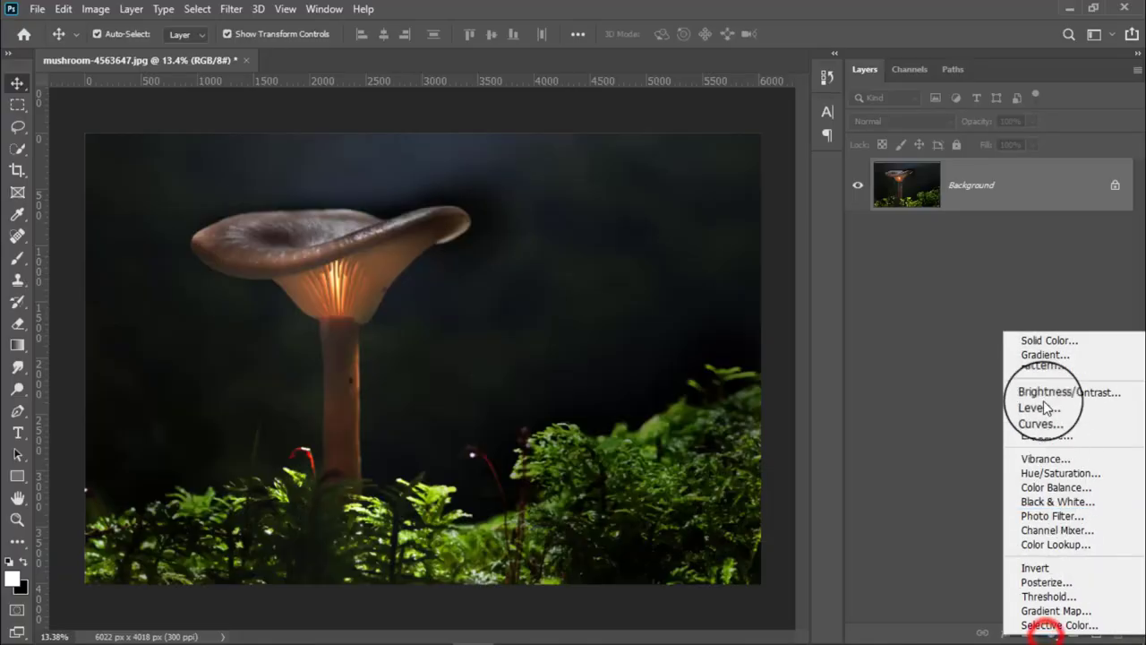
pyautogui.click(1044, 332)
pyautogui.moveTo(845, 324); pyautogui.dragTo(668, 416)
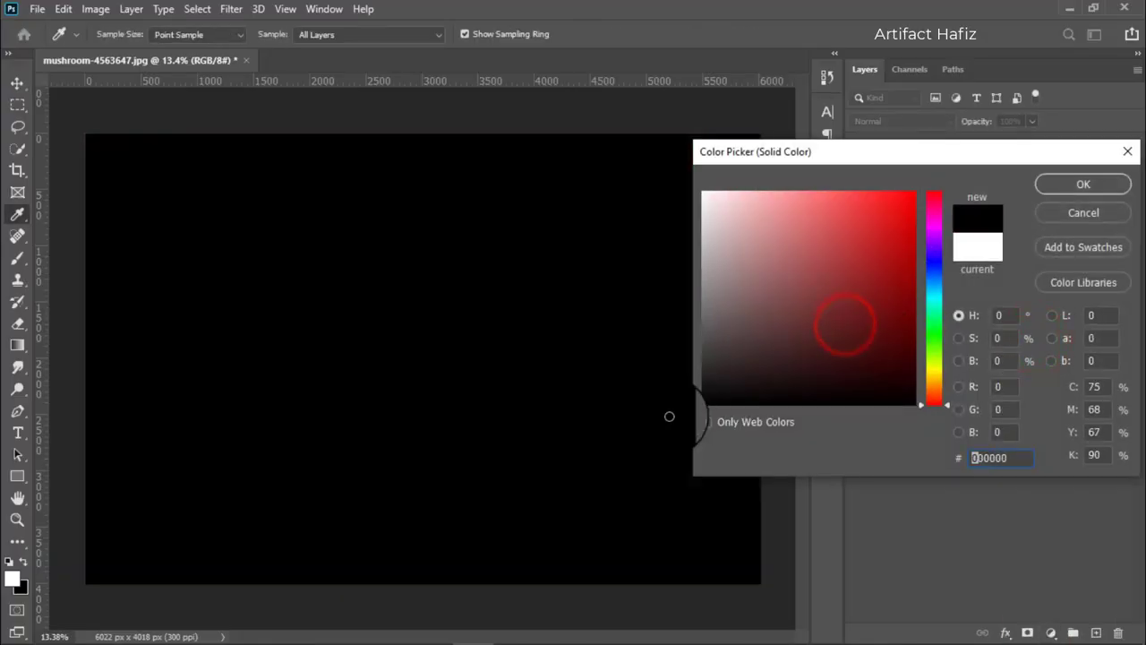
pyautogui.click(1075, 184)
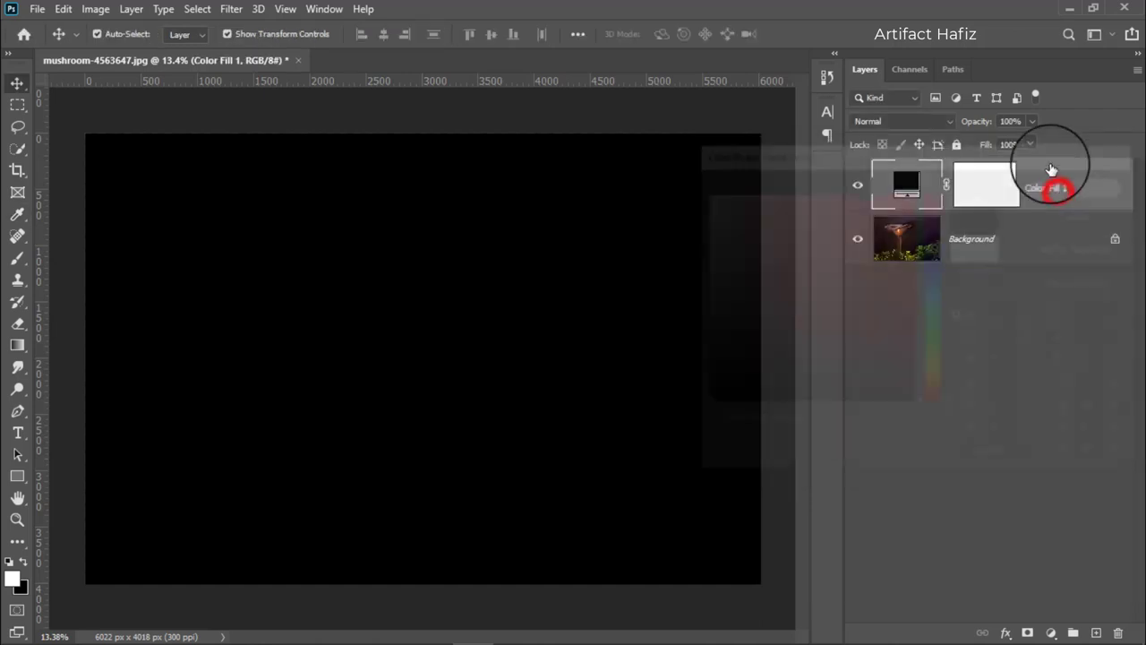
pyautogui.click(1034, 122)
pyautogui.moveTo(1036, 141); pyautogui.dragTo(1001, 150)
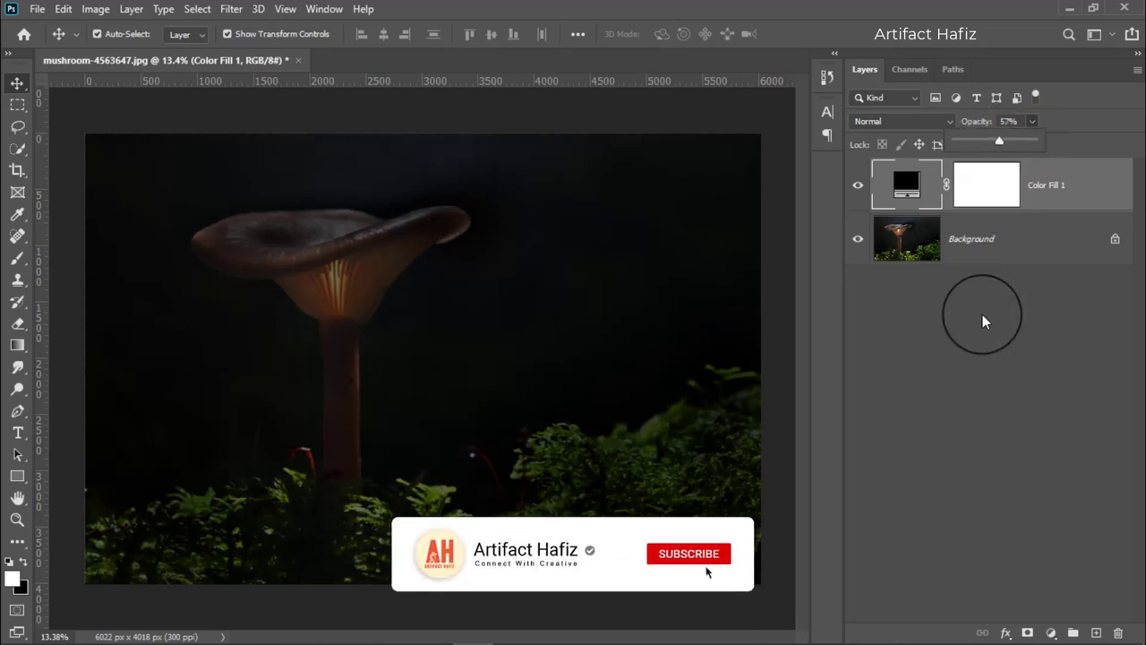
# Target the Color Fill mask and set up a black brush at 9% flow.
pyautogui.click(975, 185)
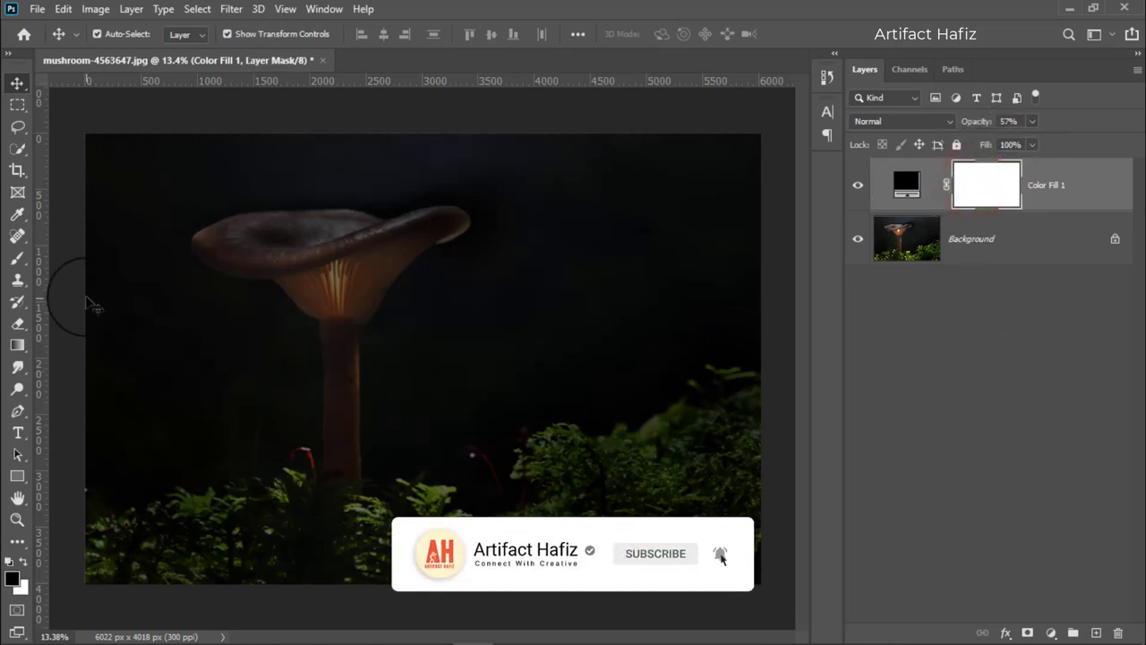
pyautogui.click(17, 257)
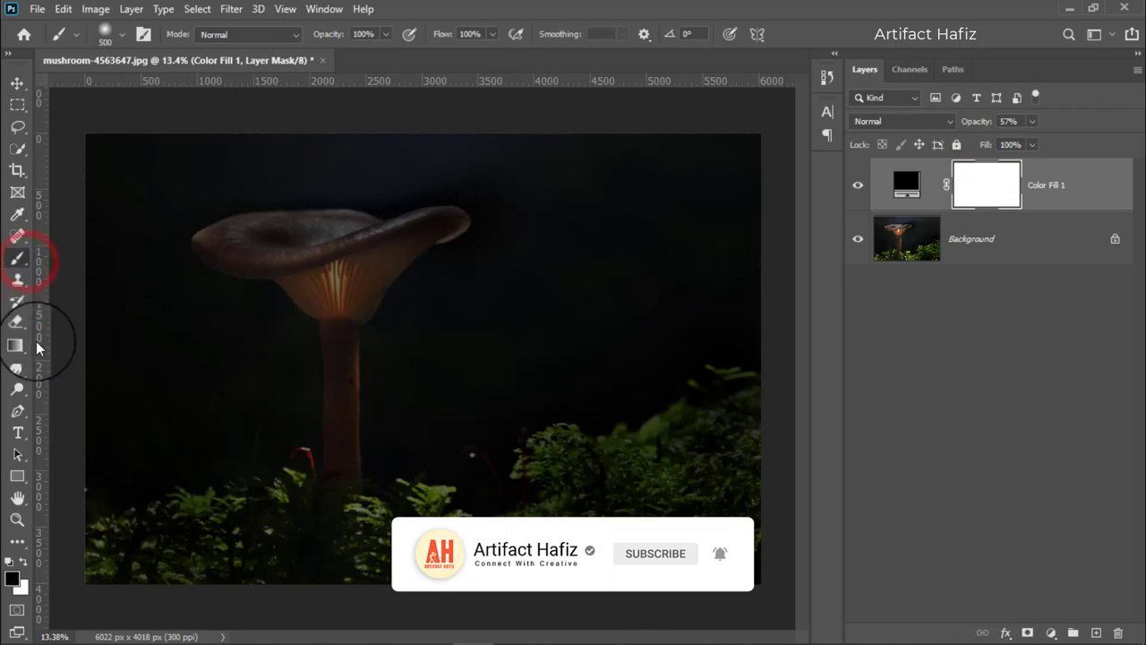
pyautogui.click(23, 562)
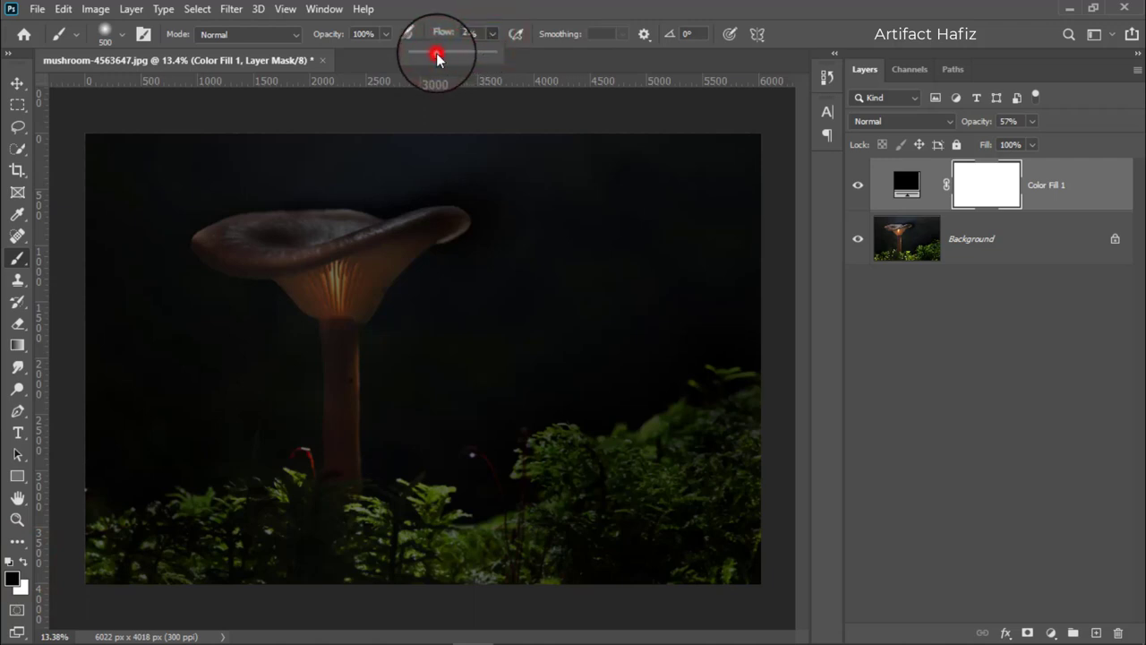
pyautogui.moveTo(436, 57); pyautogui.dragTo(505, 9)
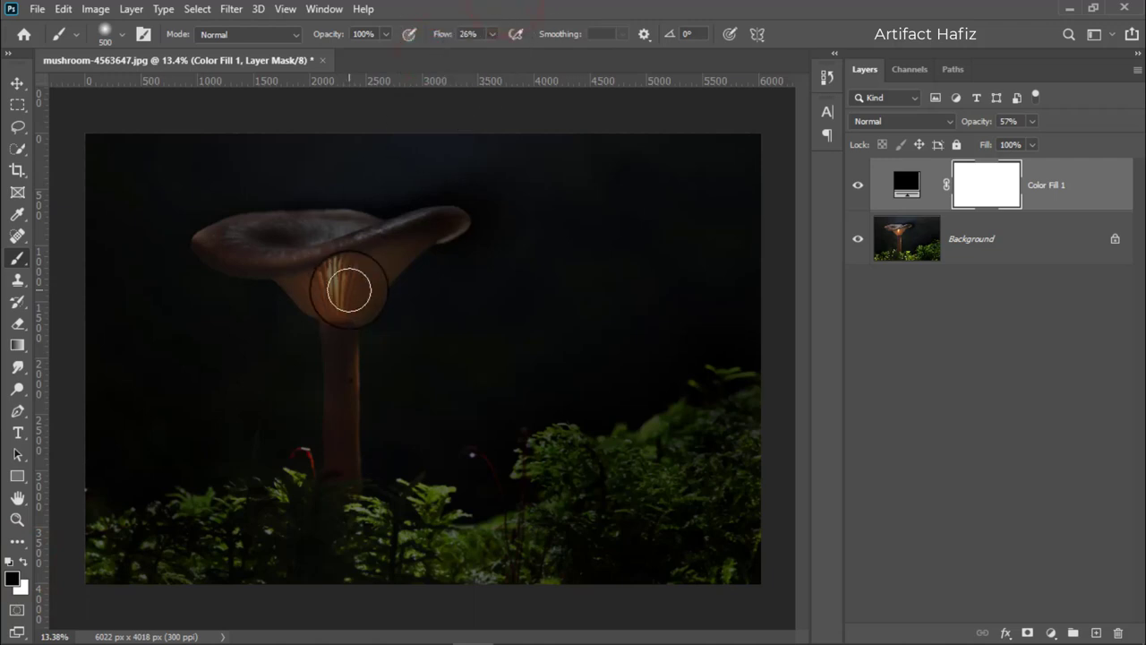
pyautogui.press(']')
pyautogui.press(']')
pyautogui.press(']')
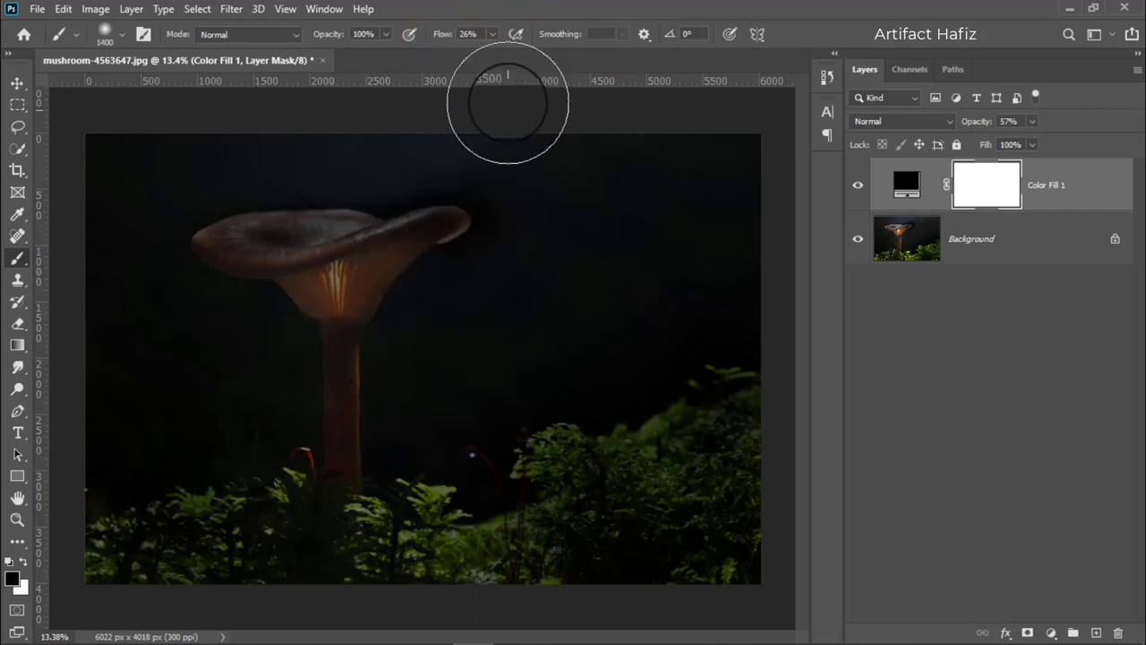
pyautogui.click(491, 34)
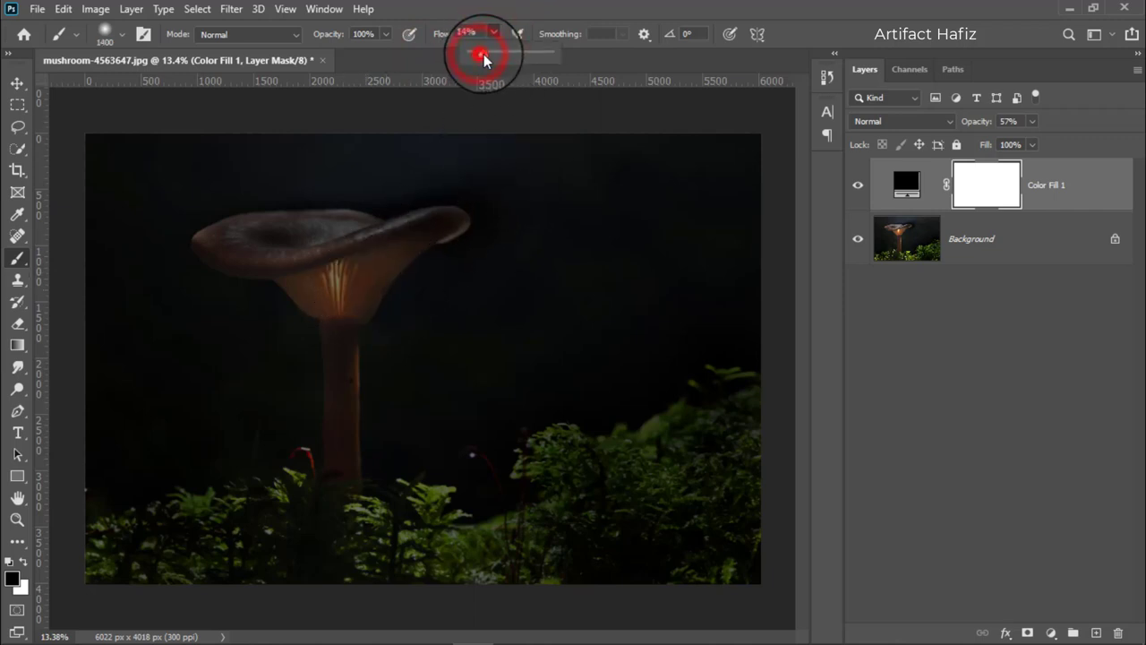
pyautogui.moveTo(479, 58); pyautogui.dragTo(542, 8)
pyautogui.press(']')
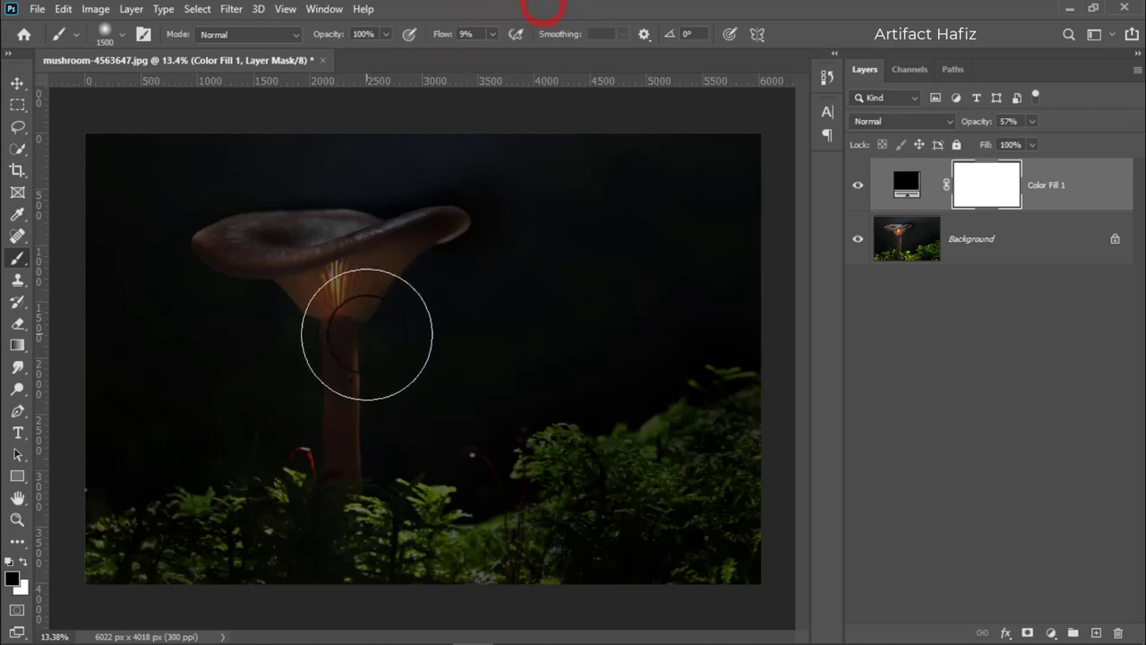
# Paint the mask away over the mushroom cap underside and stem, comparing with the fill toggled.
pyautogui.moveTo(367, 334)
pyautogui.mouseDown()
pyautogui.moveTo(352, 289)
pyautogui.moveTo(277, 248)
pyautogui.moveTo(116, 248)
pyautogui.mouseUp()
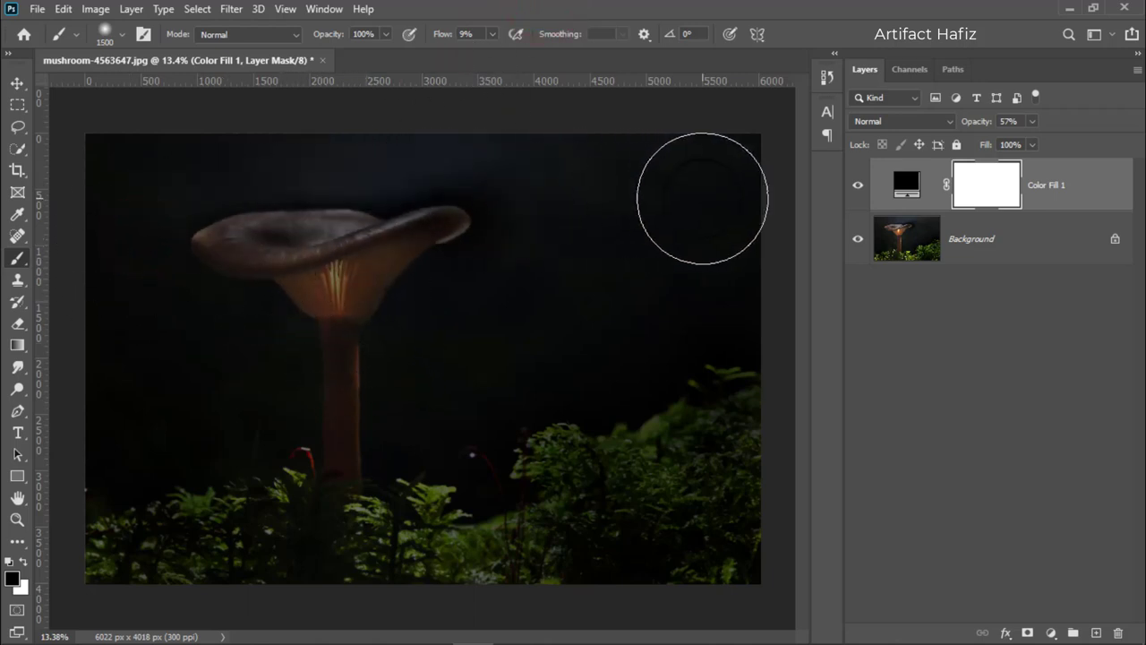
pyautogui.moveTo(371, 205)
pyautogui.mouseDown()
pyautogui.moveTo(332, 251)
pyautogui.moveTo(345, 304)
pyautogui.moveTo(335, 358)
pyautogui.moveTo(345, 320)
pyautogui.moveTo(397, 268)
pyautogui.moveTo(311, 279)
pyautogui.moveTo(256, 212)
pyautogui.moveTo(225, 256)
pyautogui.moveTo(409, 223)
pyautogui.moveTo(467, 228)
pyautogui.moveTo(364, 310)
pyautogui.moveTo(146, 248)
pyautogui.moveTo(205, 217)
pyautogui.moveTo(449, 223)
pyautogui.moveTo(448, 202)
pyautogui.moveTo(396, 268)
pyautogui.moveTo(414, 292)
pyautogui.moveTo(409, 282)
pyautogui.moveTo(332, 358)
pyautogui.moveTo(346, 404)
pyautogui.moveTo(340, 379)
pyautogui.moveTo(326, 383)
pyautogui.moveTo(225, 266)
pyautogui.moveTo(371, 304)
pyautogui.moveTo(320, 256)
pyautogui.moveTo(376, 320)
pyautogui.moveTo(332, 340)
pyautogui.moveTo(341, 301)
pyautogui.moveTo(384, 417)
pyautogui.mouseUp()
pyautogui.press('[')
pyautogui.press('[')
pyautogui.press('[')
pyautogui.click(857, 186)
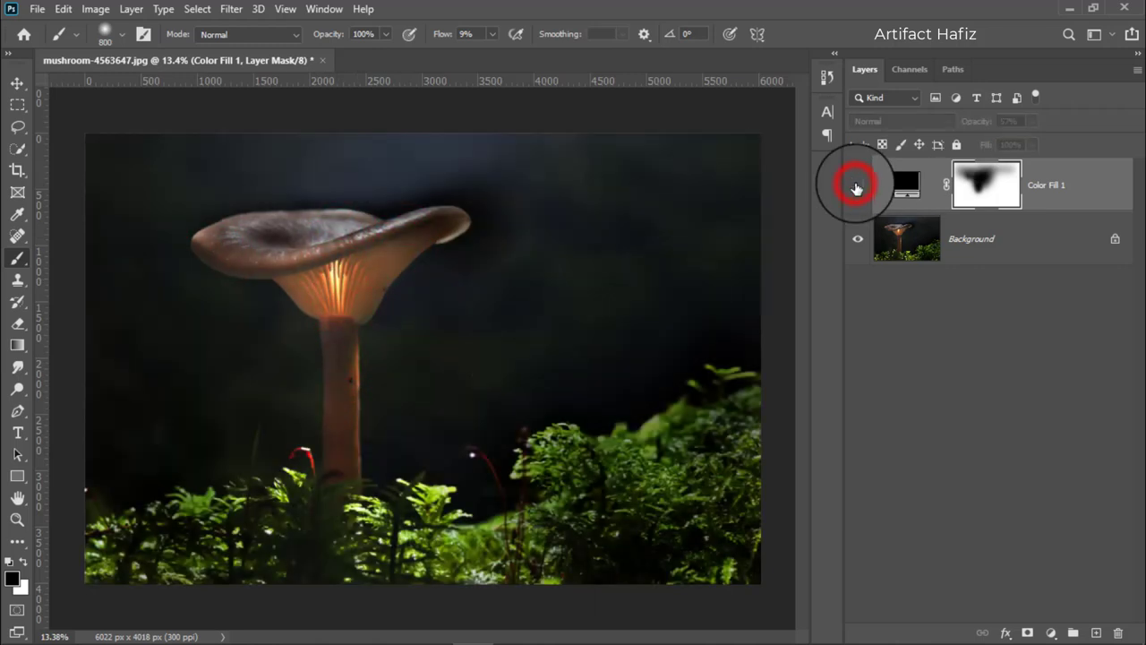
pyautogui.click(857, 186)
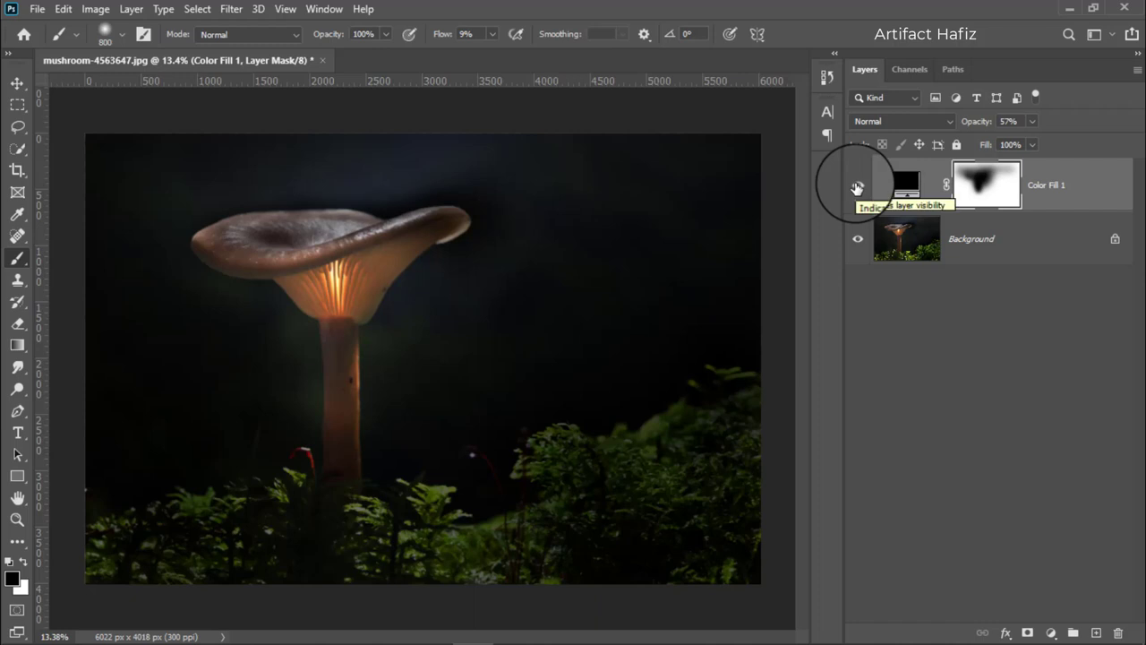
pyautogui.click(1067, 185)
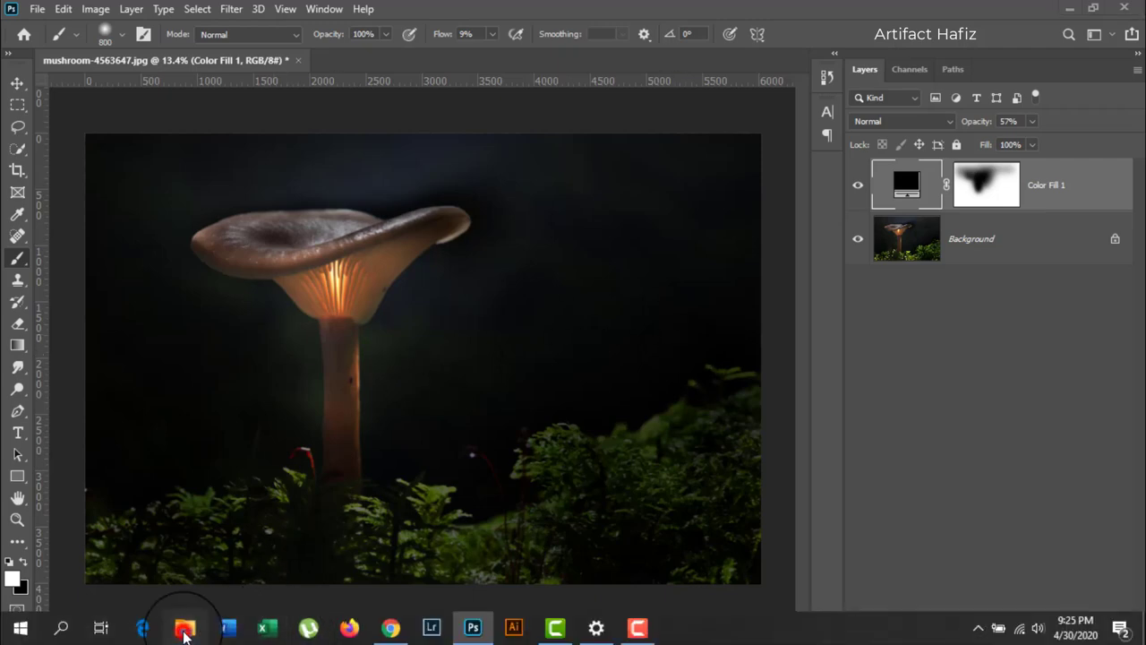
# Drag the rope PNG from File Explorer into the composite and commit the placement.
pyautogui.click(185, 627)
pyautogui.moveTo(328, 215)
pyautogui.mouseDown()
pyautogui.moveTo(507, 614)
pyautogui.moveTo(474, 598)
pyautogui.moveTo(447, 397)
pyautogui.mouseUp()
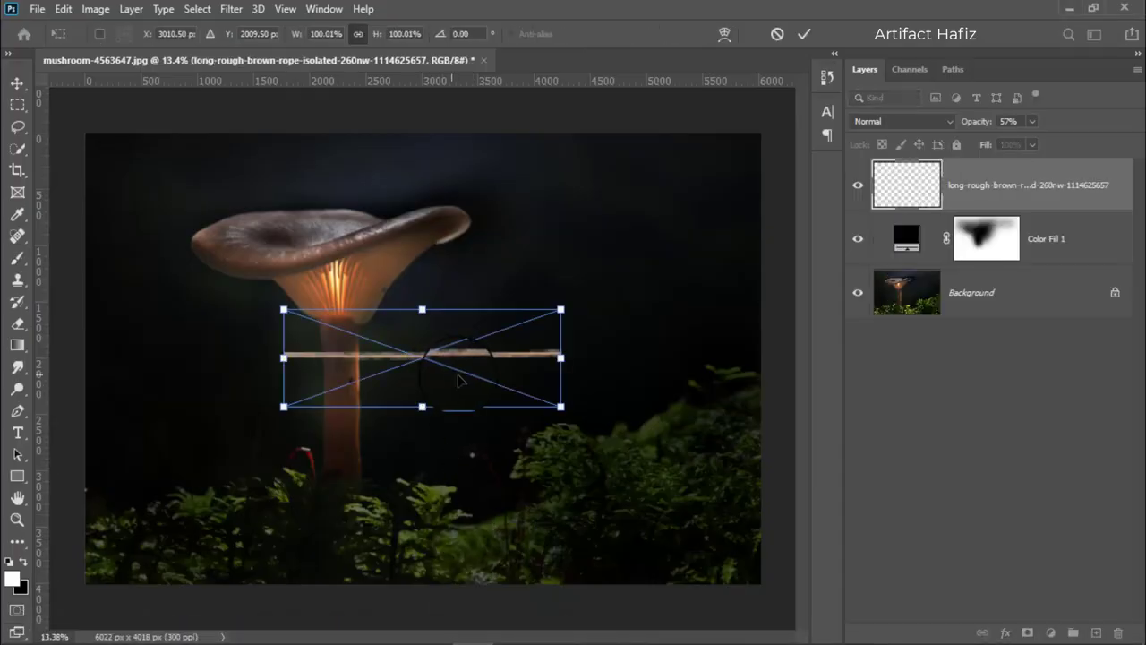
pyautogui.click(804, 34)
pyautogui.press('b')
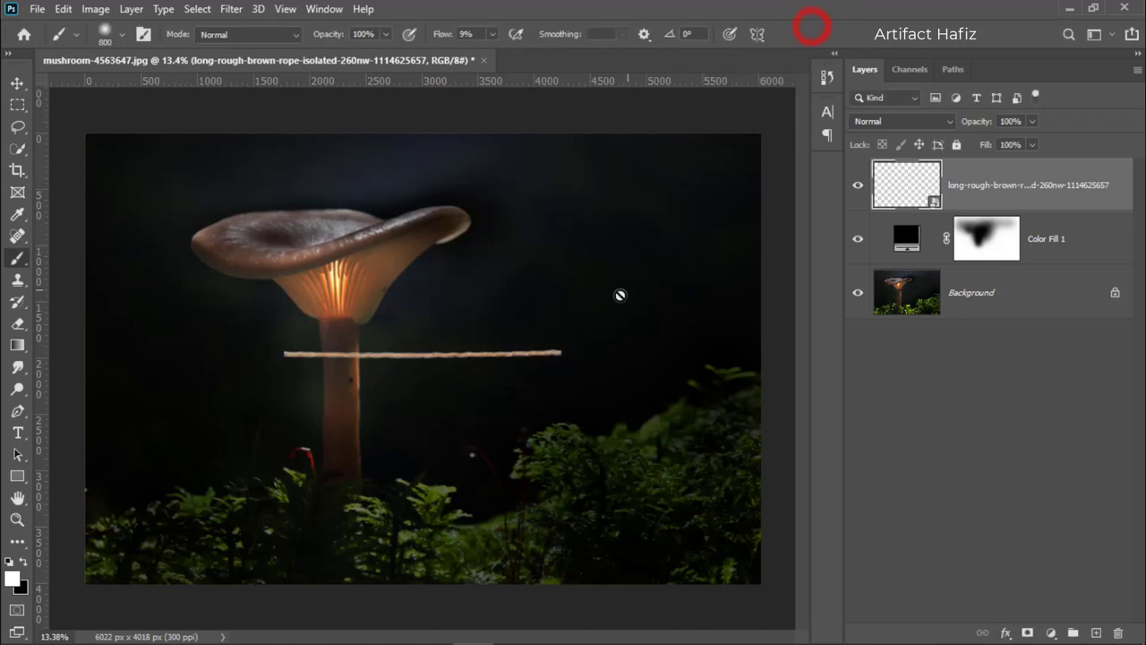
# Rotate the rope to about 88°, scale it to half, thin it and stretch it downward.
pyautogui.click(17, 83)
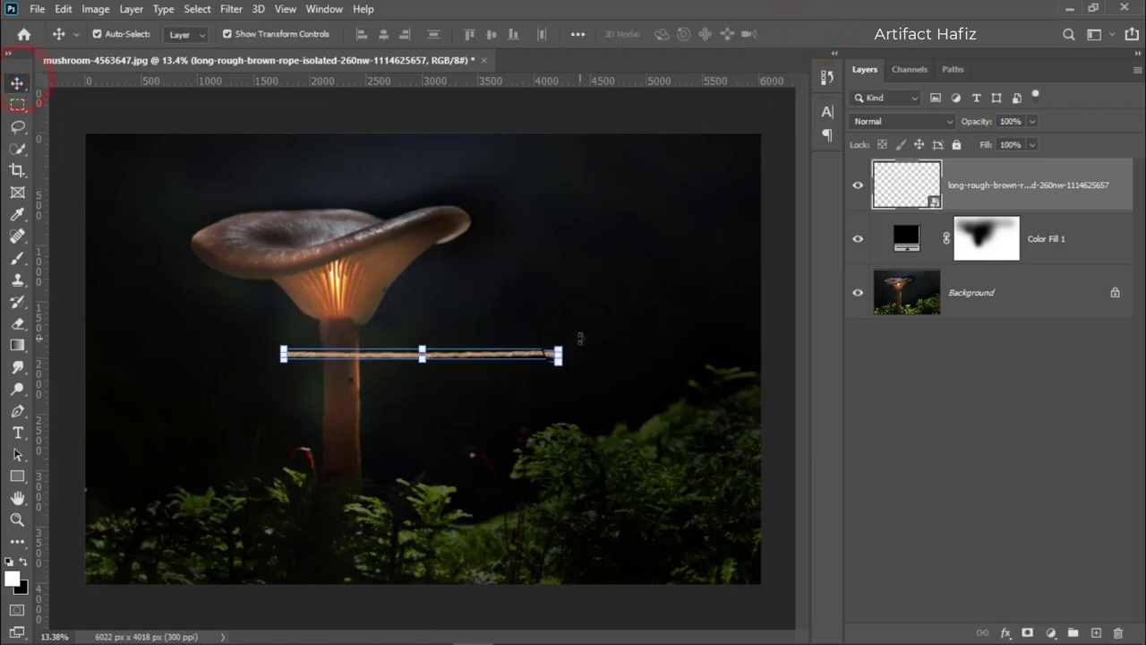
pyautogui.moveTo(576, 340)
pyautogui.mouseDown()
pyautogui.moveTo(418, 498)
pyautogui.moveTo(445, 503)
pyautogui.mouseUp()
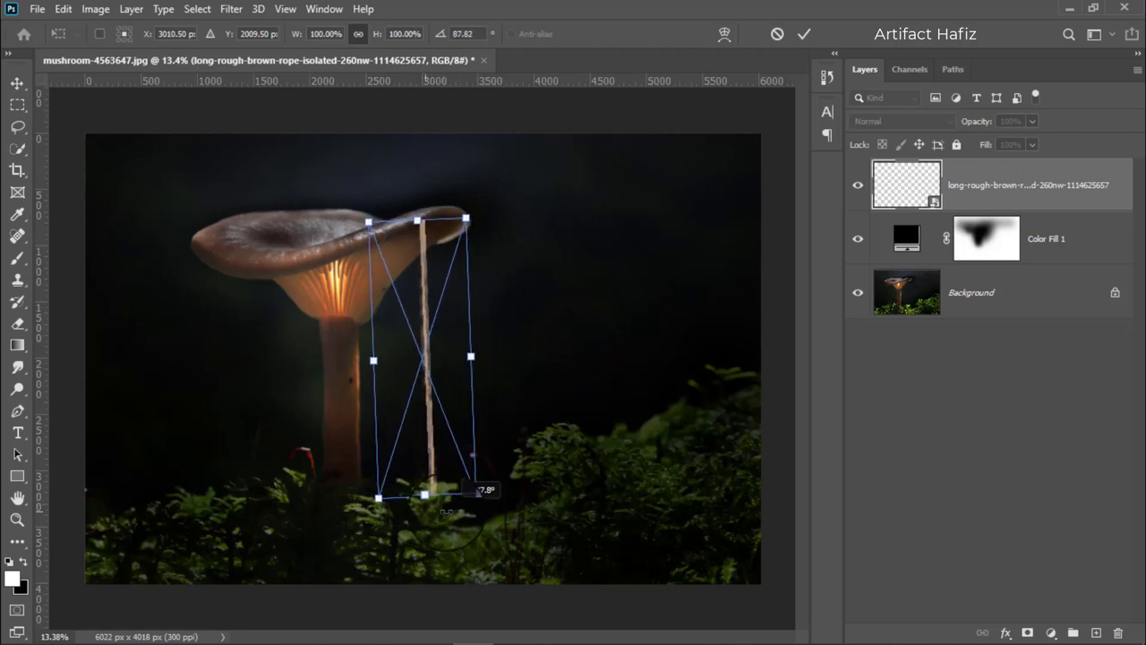
pyautogui.moveTo(445, 503)
pyautogui.mouseDown()
pyautogui.moveTo(423, 505)
pyautogui.moveTo(422, 358)
pyautogui.mouseUp()
pyautogui.moveTo(421, 302); pyautogui.dragTo(428, 322)
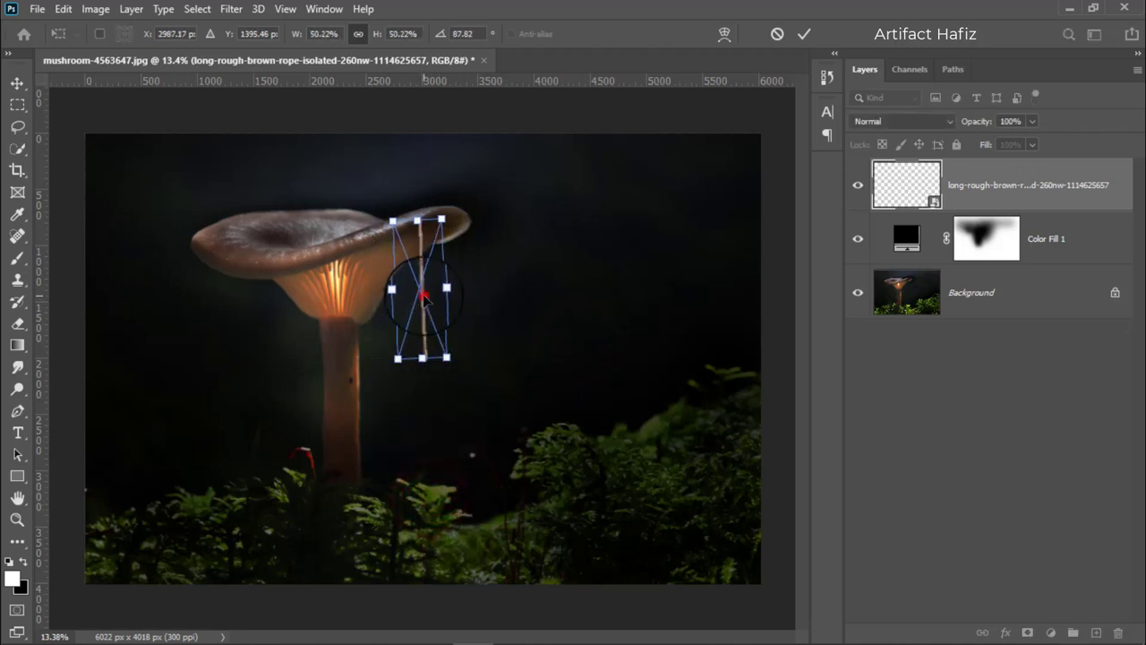
pyautogui.scroll(2, 428, 322)
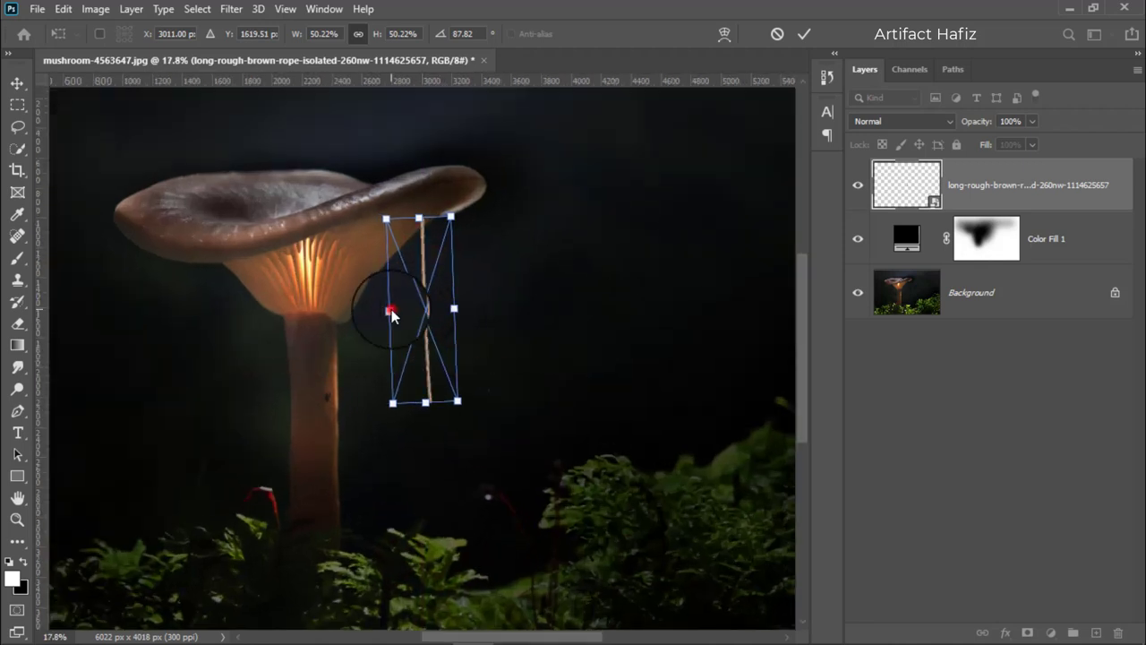
pyautogui.scroll(1, 391, 311)
pyautogui.scroll(1, 390, 310)
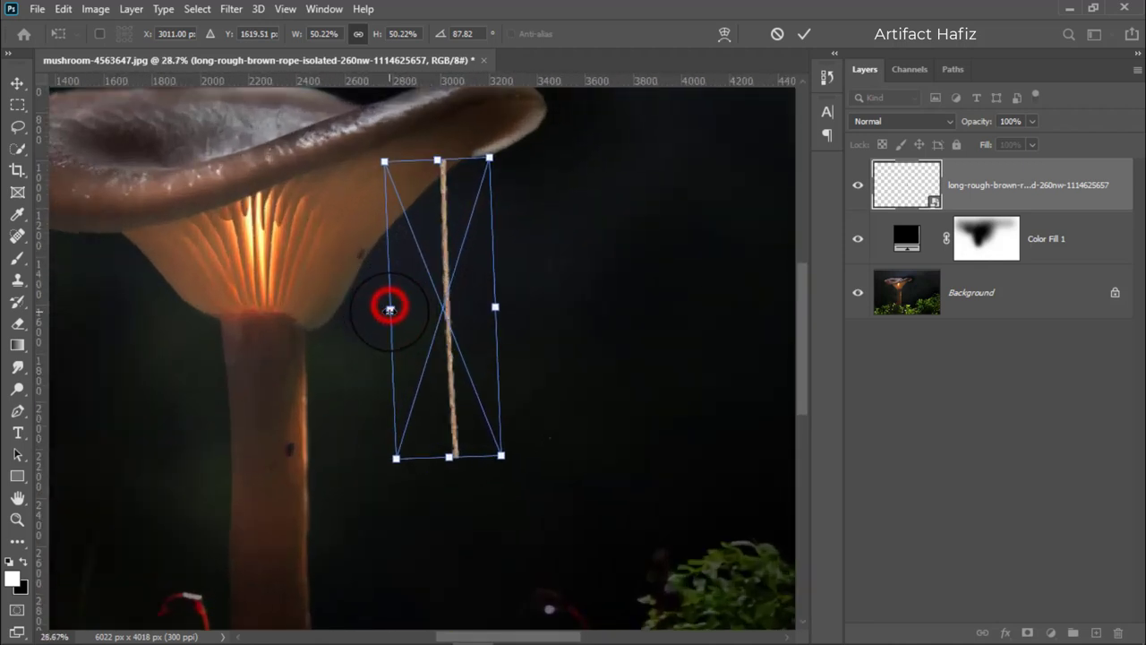
pyautogui.moveTo(390, 309); pyautogui.dragTo(411, 309)
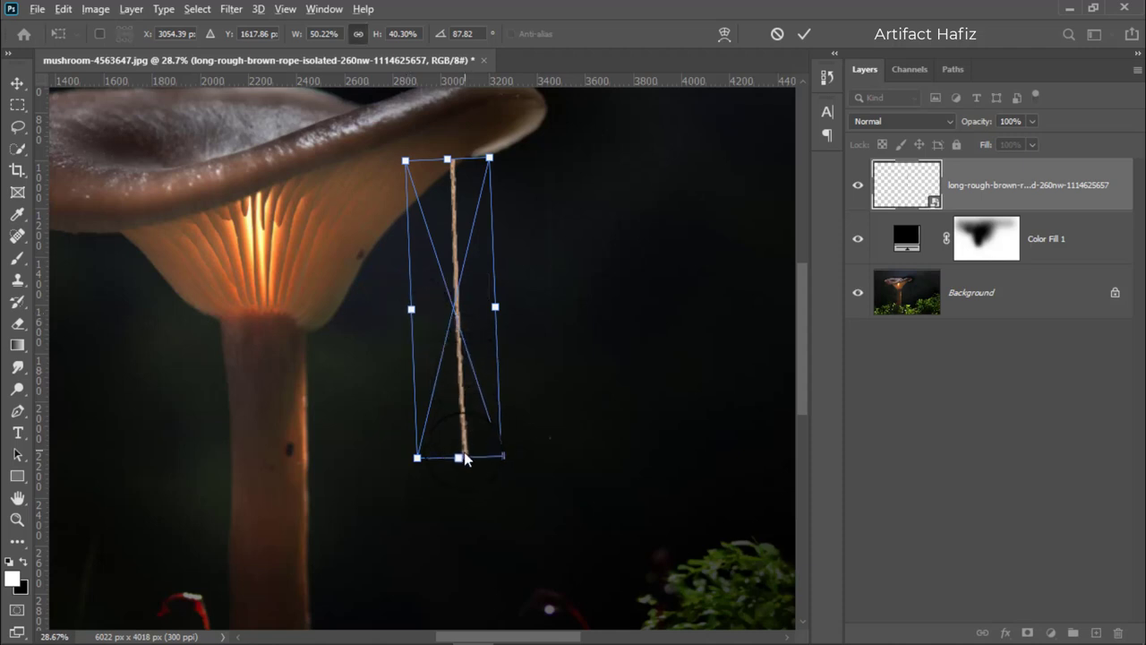
pyautogui.moveTo(458, 455); pyautogui.dragTo(463, 559)
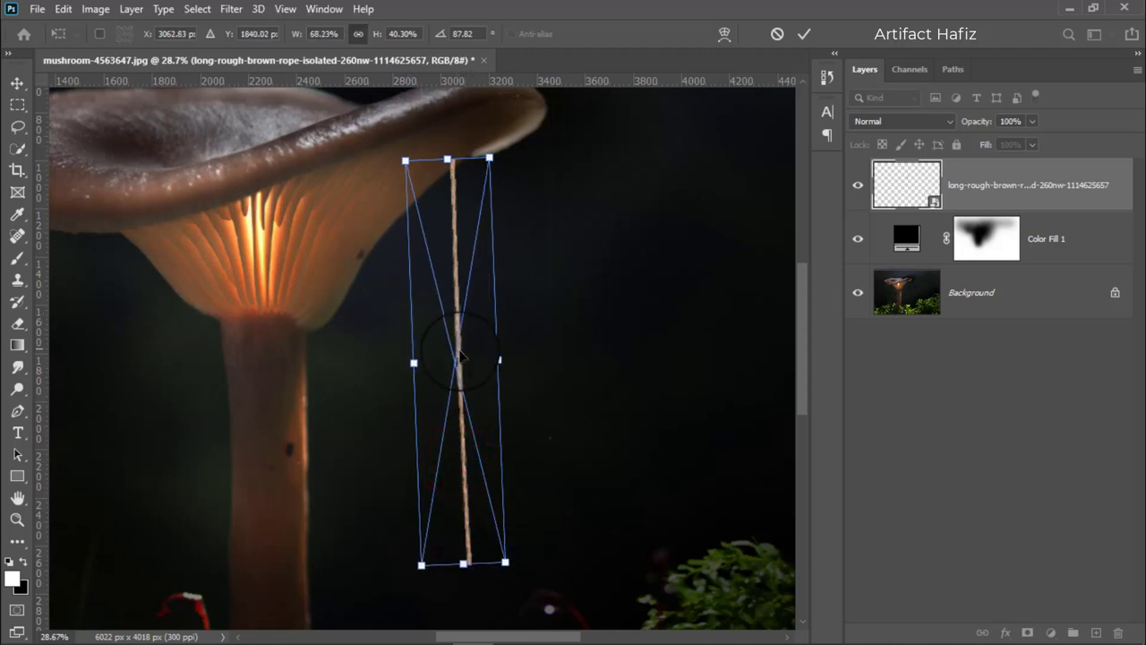
pyautogui.click(804, 33)
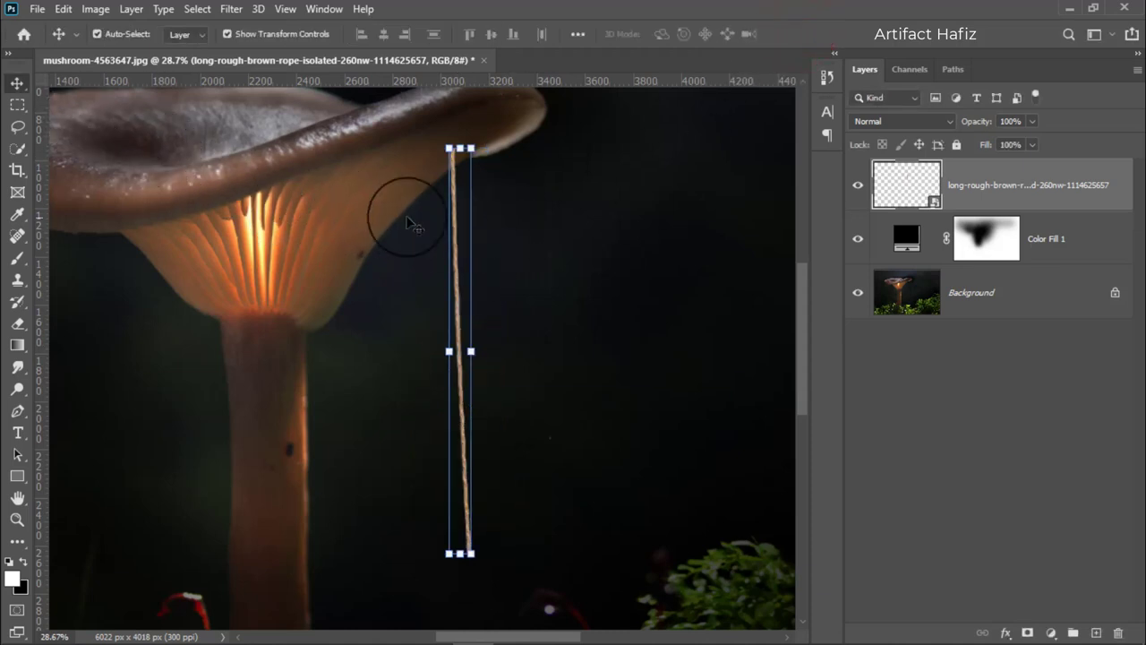
# Nudge the rope up to the cap edge and add a white layer mask to it.
pyautogui.moveTo(457, 229); pyautogui.dragTo(455, 220)
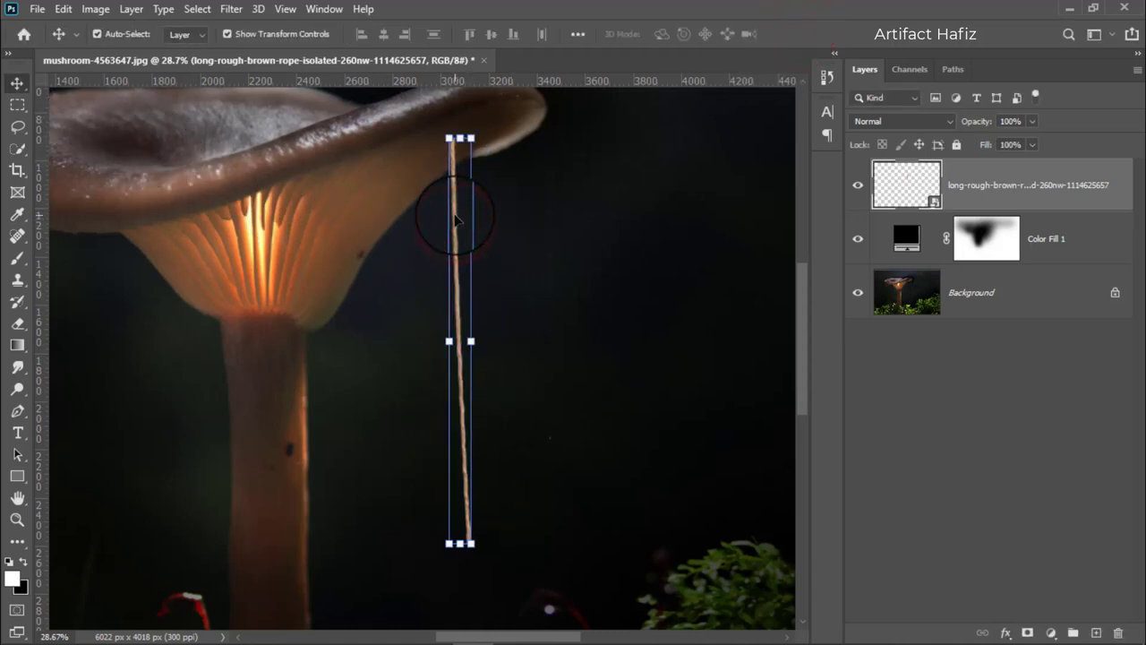
pyautogui.keyDown('shift'); pyautogui.click(456, 224); pyautogui.keyUp('shift')
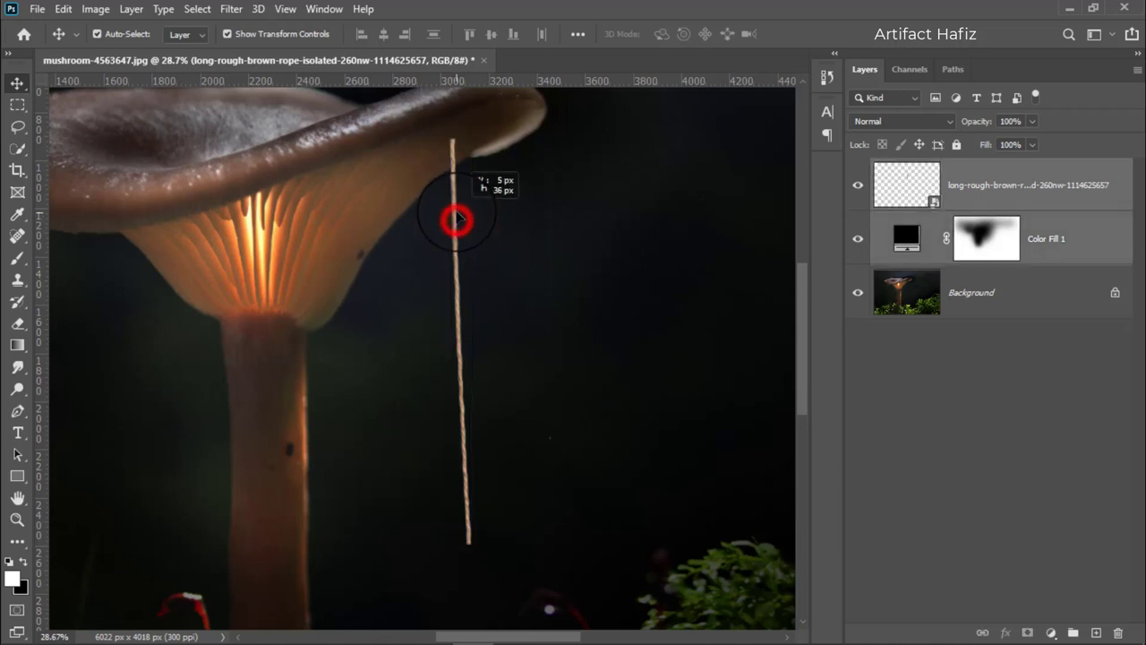
pyautogui.click(1006, 193)
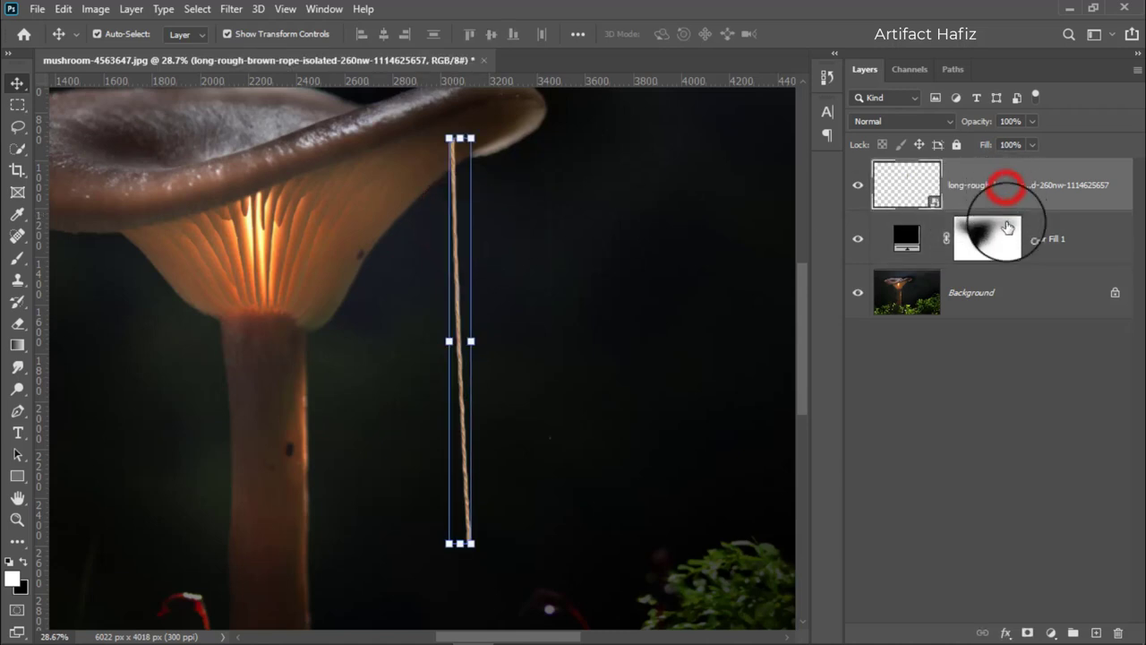
pyautogui.click(1026, 632)
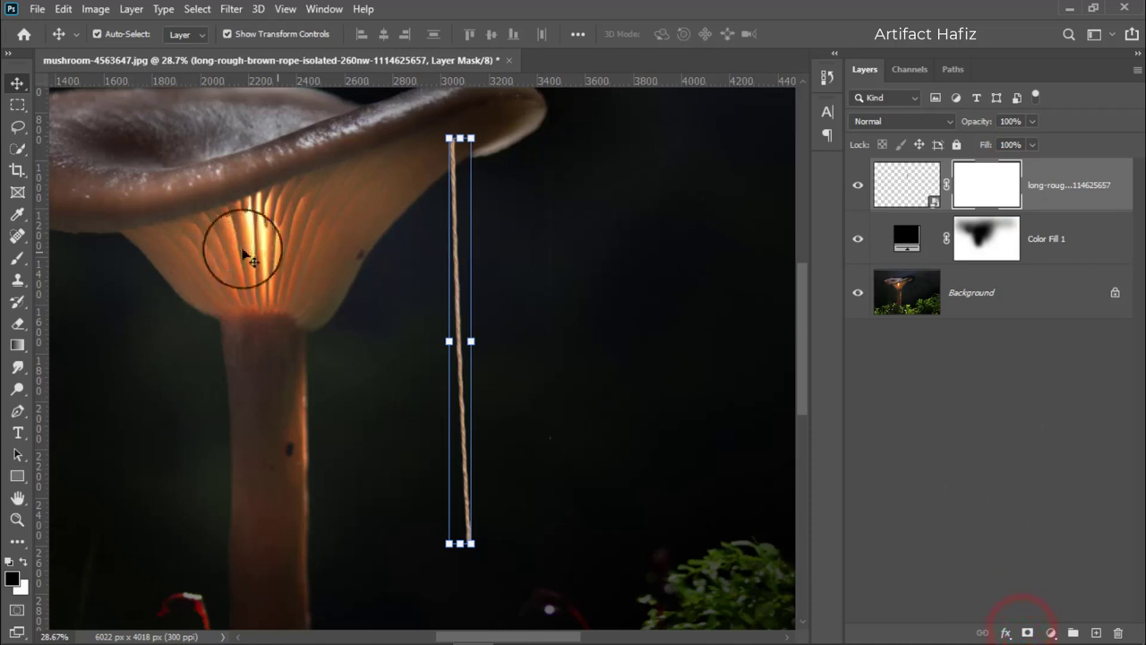
# Paint black at 100% flow with a smaller brush over the rope top on the cap.
pyautogui.click(17, 259)
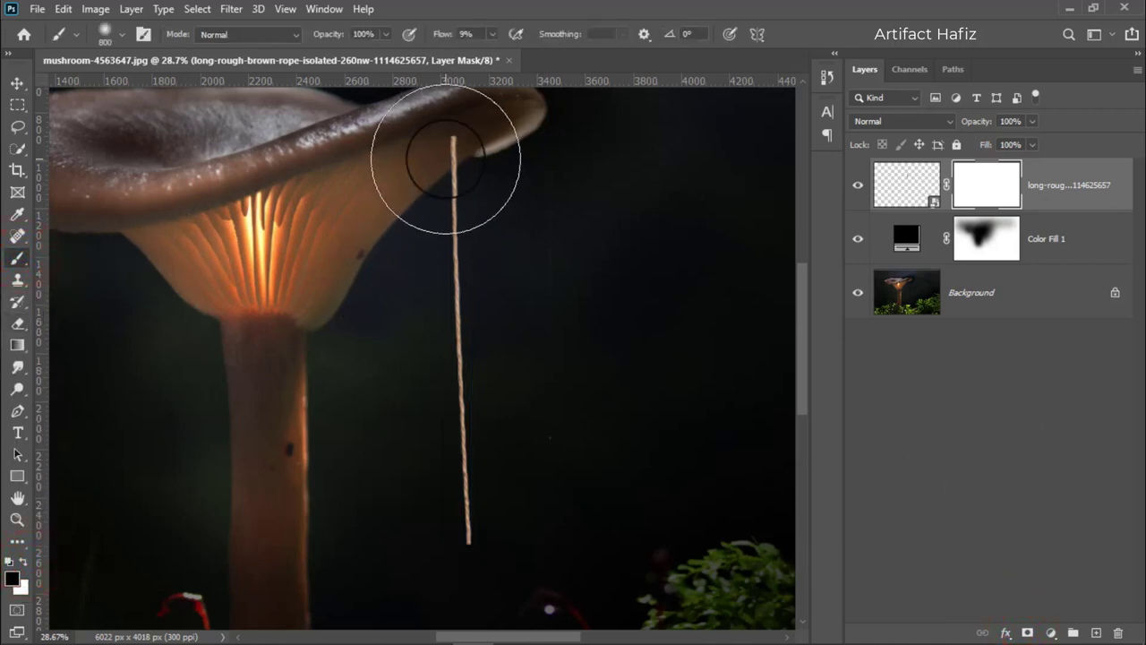
pyautogui.press('[')
pyautogui.press('[')
pyautogui.press('[')
pyautogui.press('[')
pyautogui.press('[')
pyautogui.press('[')
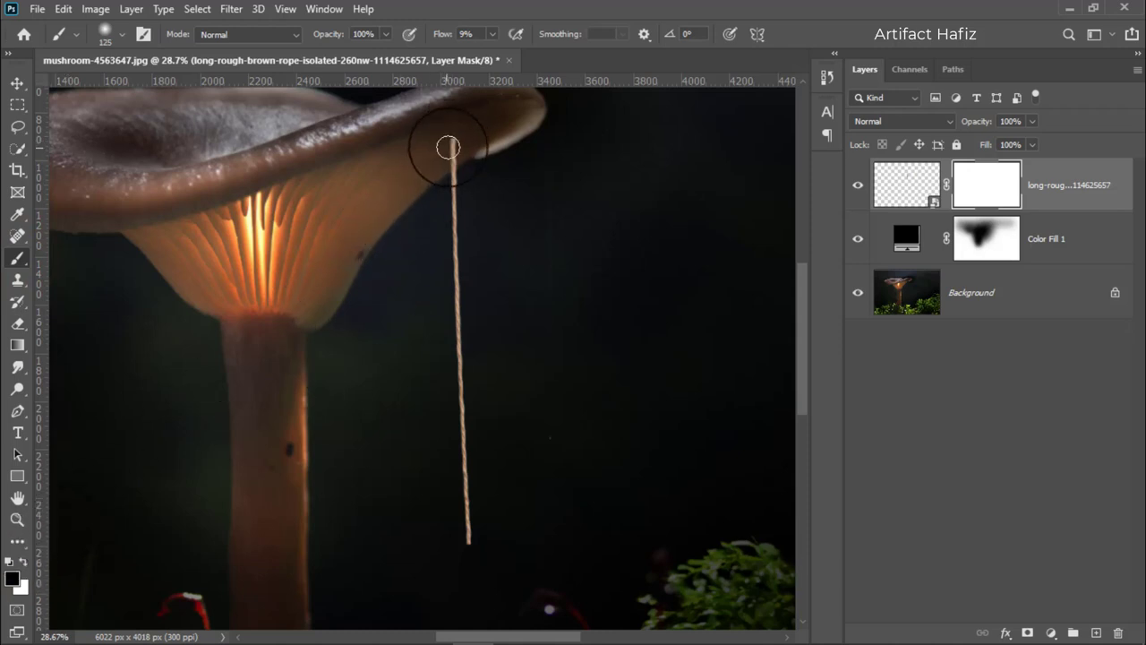
pyautogui.click(491, 34)
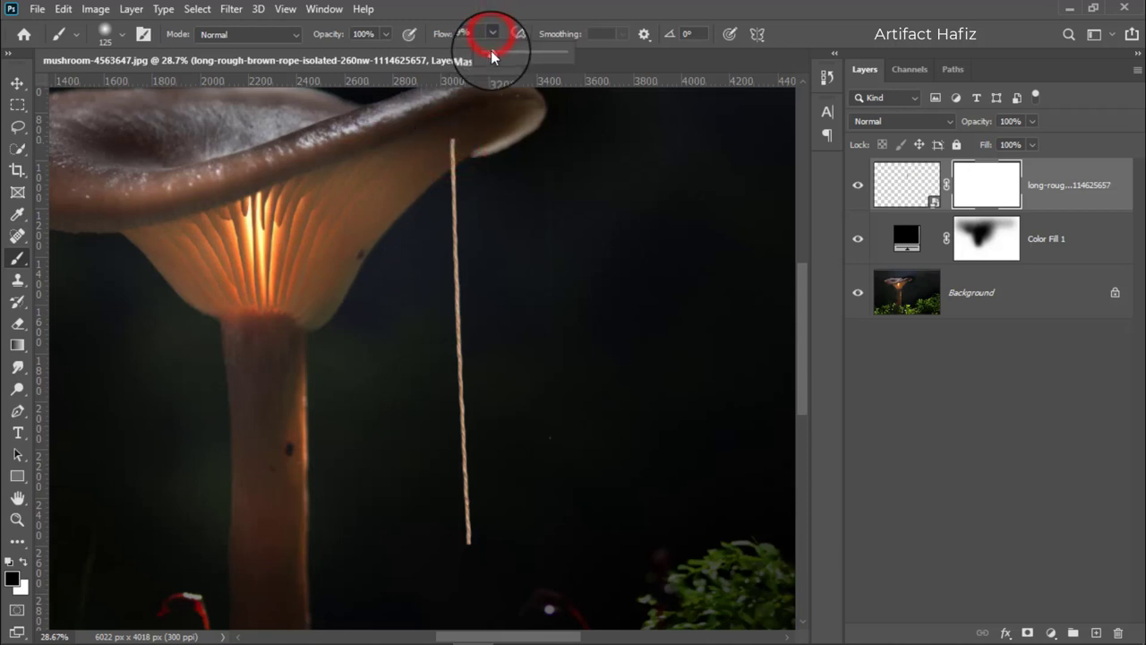
pyautogui.moveTo(494, 53); pyautogui.dragTo(598, 47)
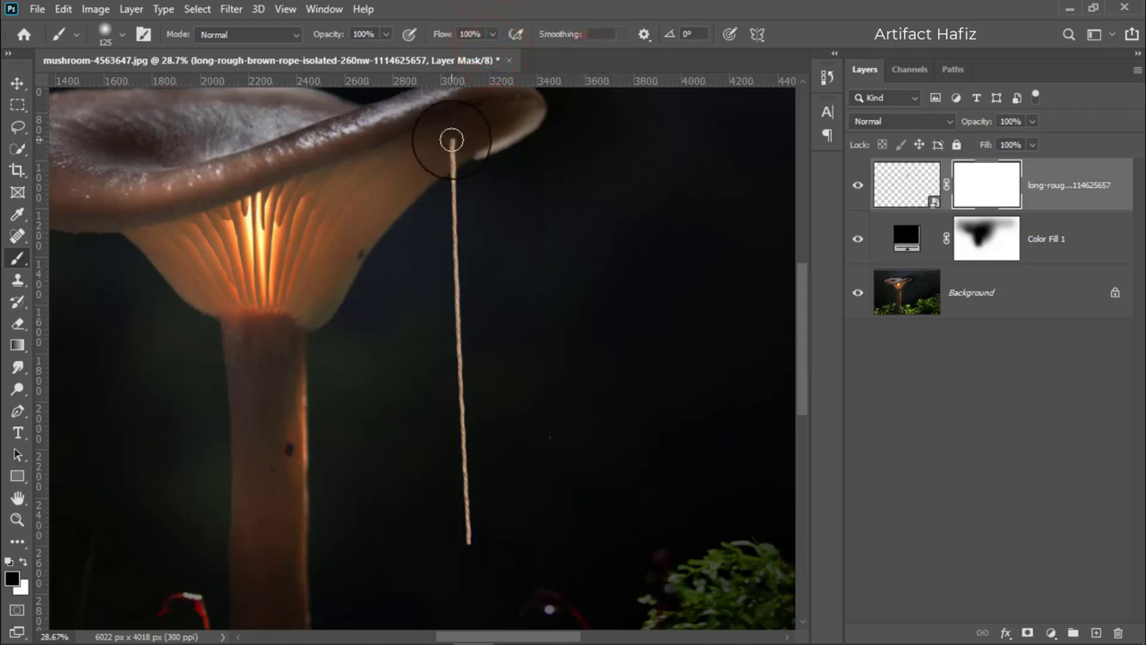
pyautogui.click(451, 140)
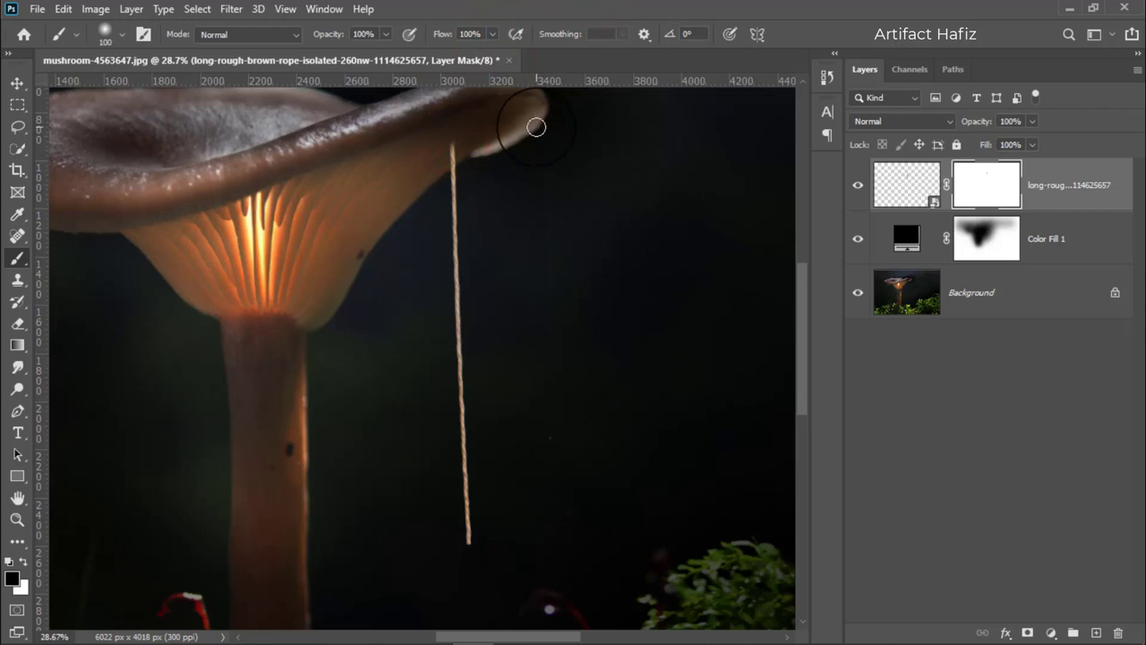
pyautogui.scroll(-2, 460, 179)
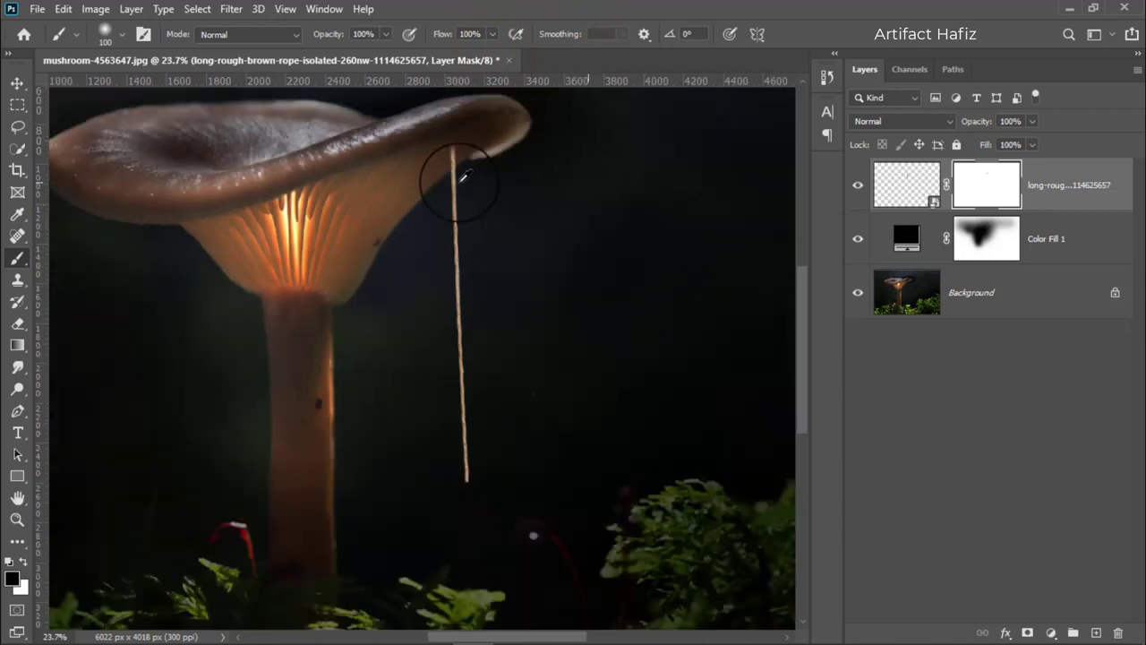
pyautogui.scroll(-2, 460, 180)
pyautogui.scroll(-2, 456, 179)
pyautogui.scroll(1, 460, 182)
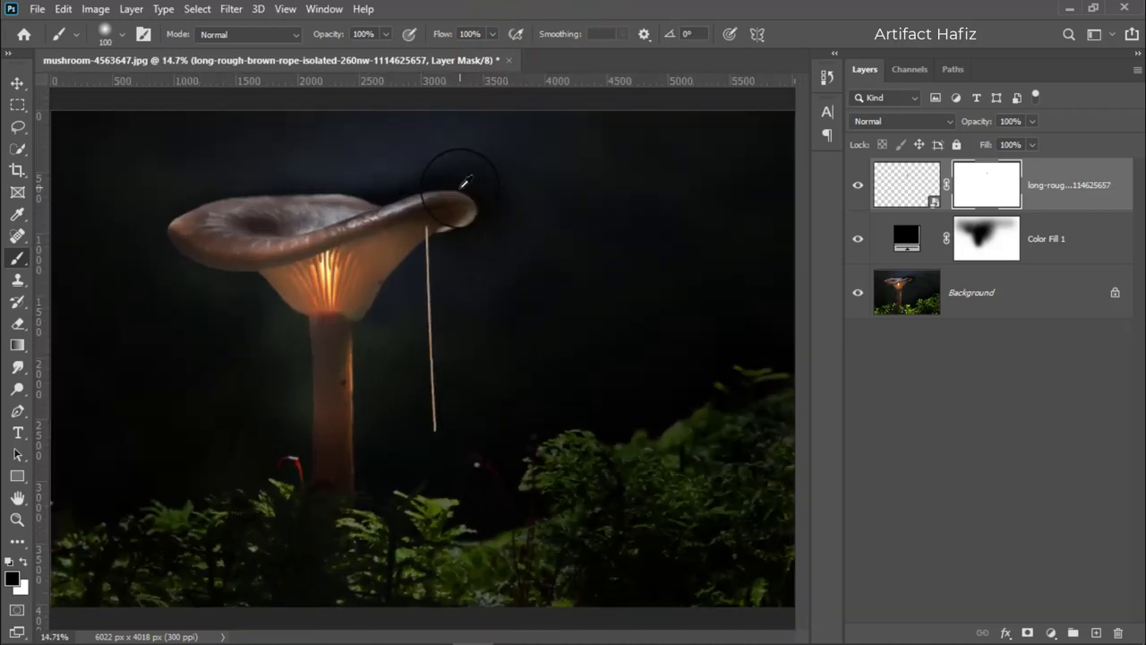
pyautogui.click(17, 82)
# Add a Brightness/Contrast adjustment clipped to the rope with Brightness -110 and Contrast 88.
pyautogui.click(1082, 177)
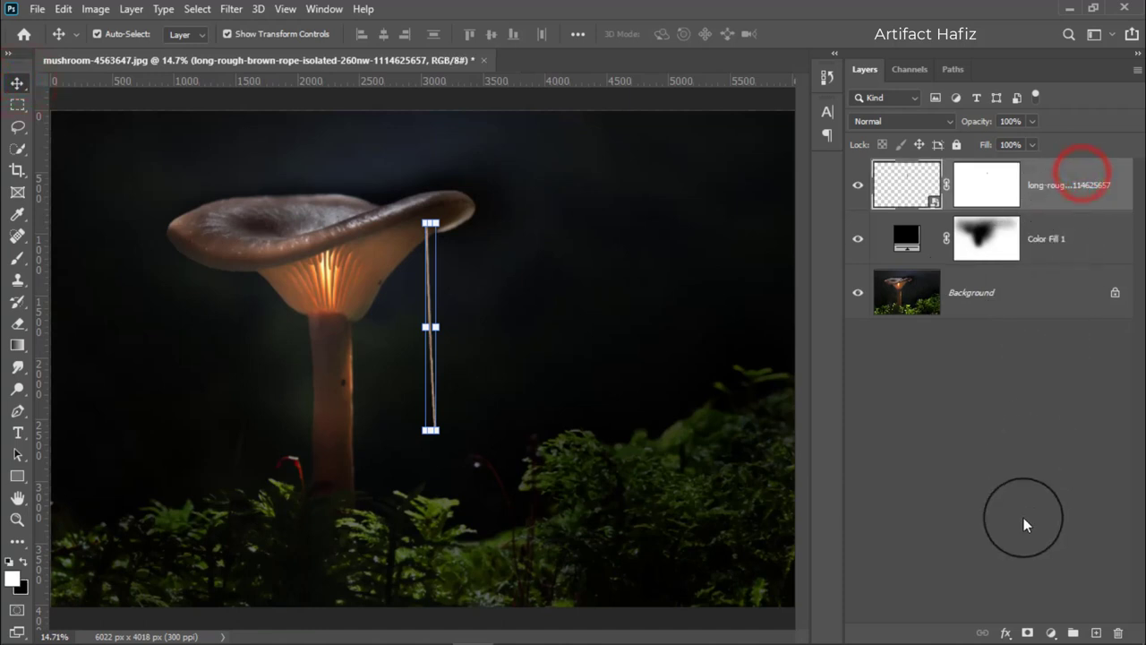
pyautogui.click(1051, 632)
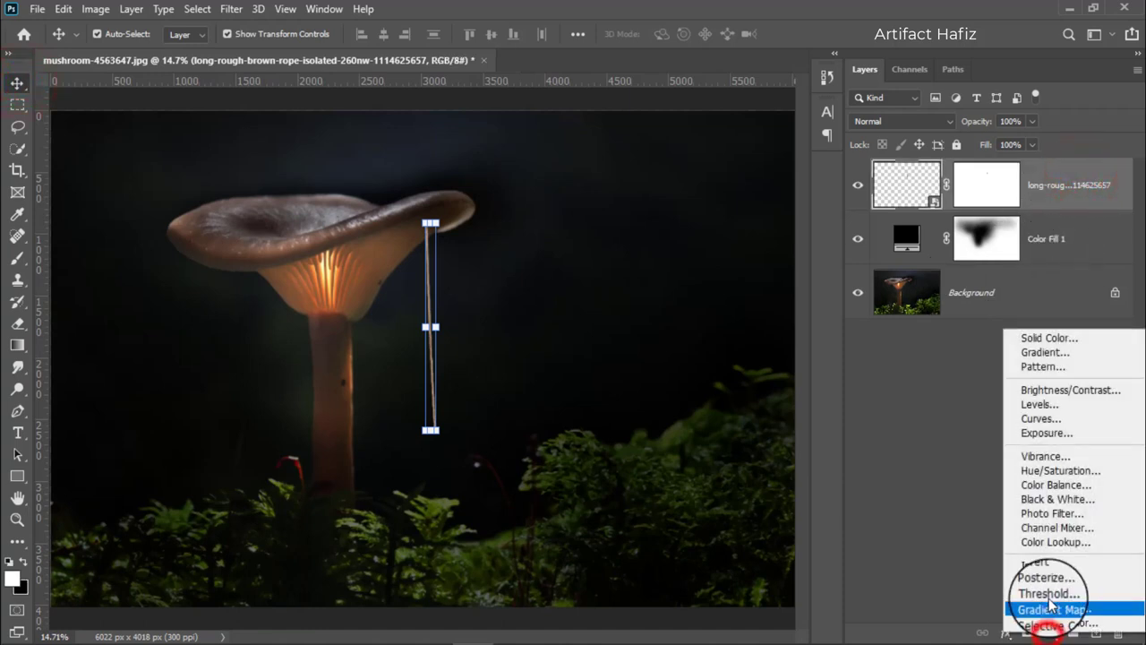
pyautogui.click(1065, 390)
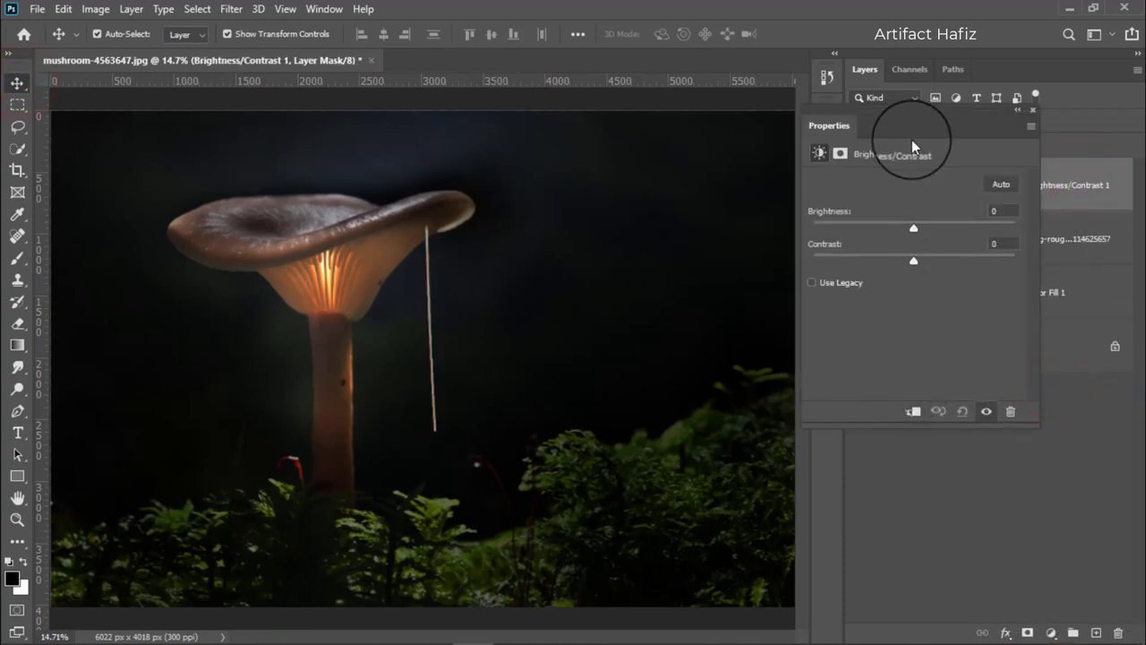
pyautogui.moveTo(912, 140)
pyautogui.mouseDown()
pyautogui.moveTo(711, 117)
pyautogui.moveTo(709, 131)
pyautogui.mouseUp()
pyautogui.click(713, 407)
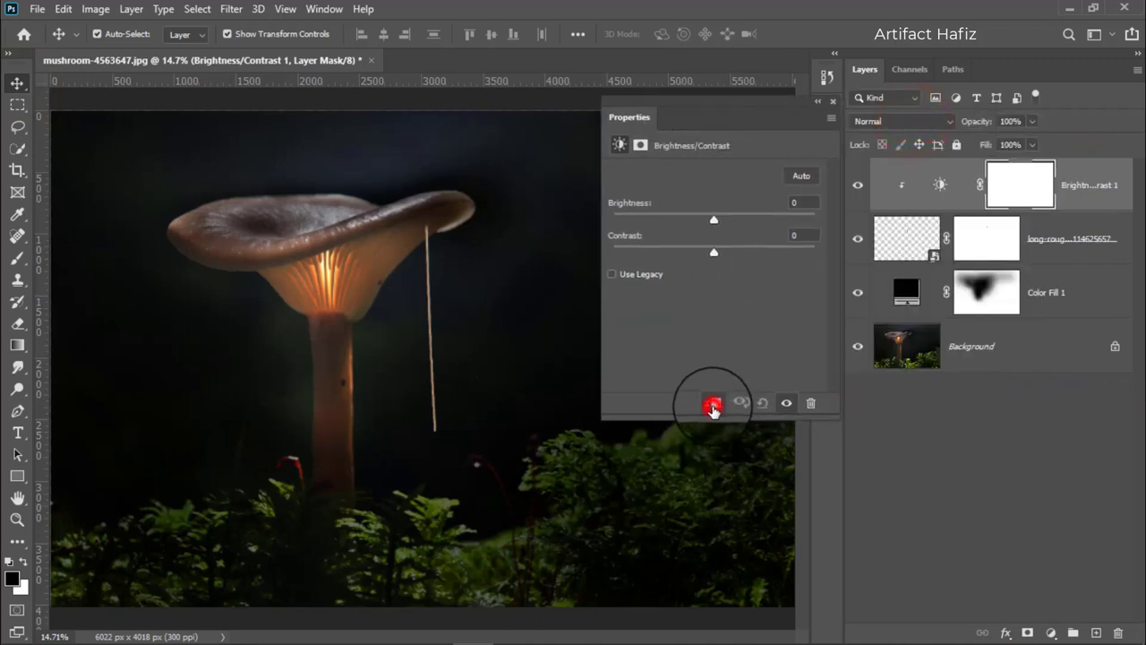
pyautogui.moveTo(713, 219); pyautogui.dragTo(636, 225)
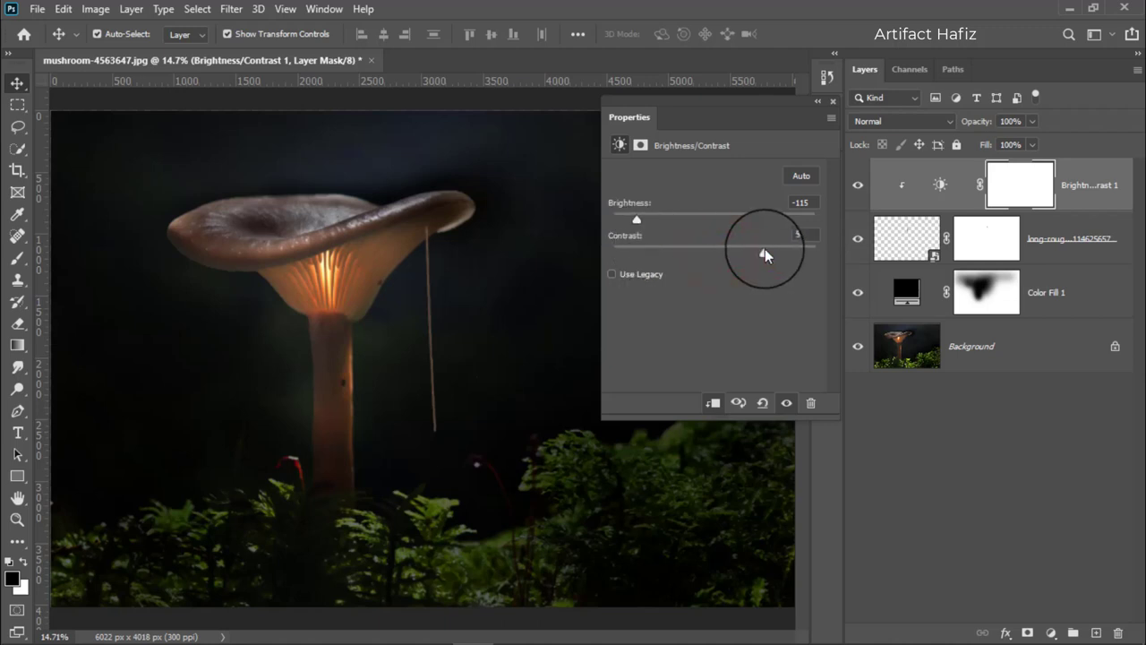
pyautogui.moveTo(763, 250); pyautogui.dragTo(802, 247)
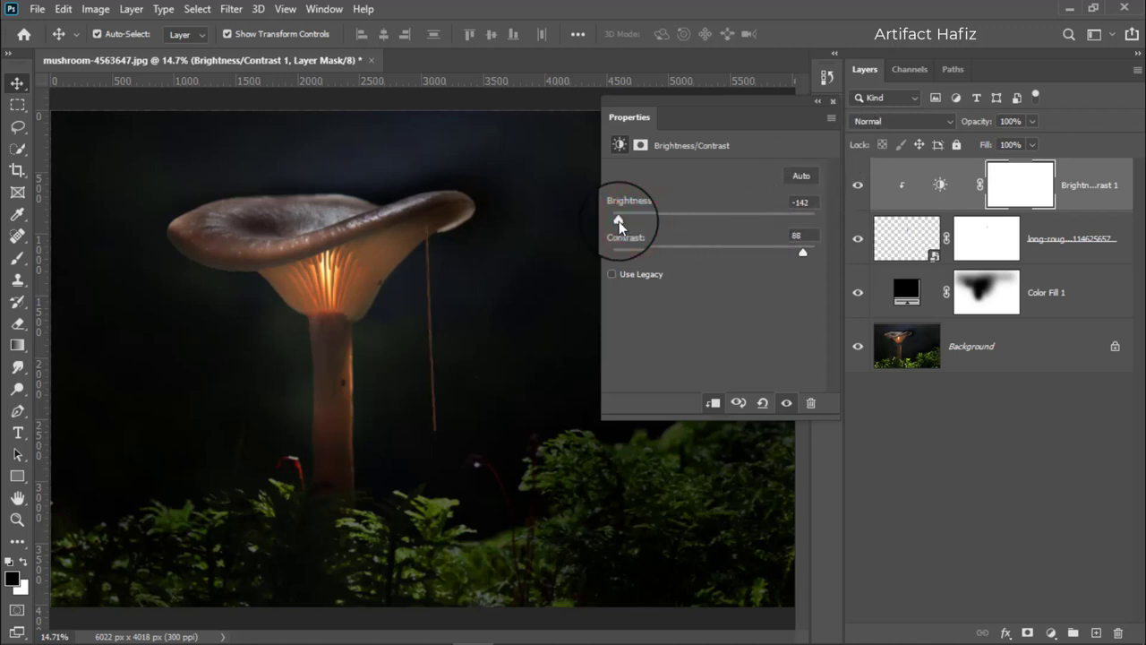
pyautogui.moveTo(619, 221)
pyautogui.mouseDown()
pyautogui.moveTo(652, 222)
pyautogui.moveTo(640, 222)
pyautogui.mouseUp()
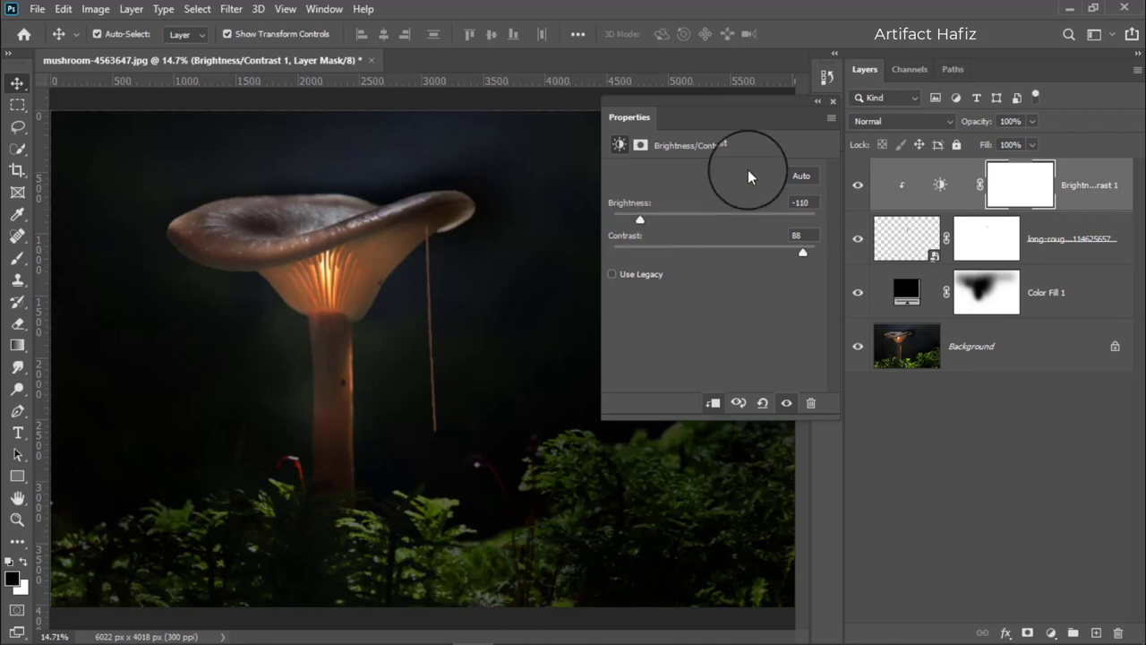
pyautogui.click(826, 106)
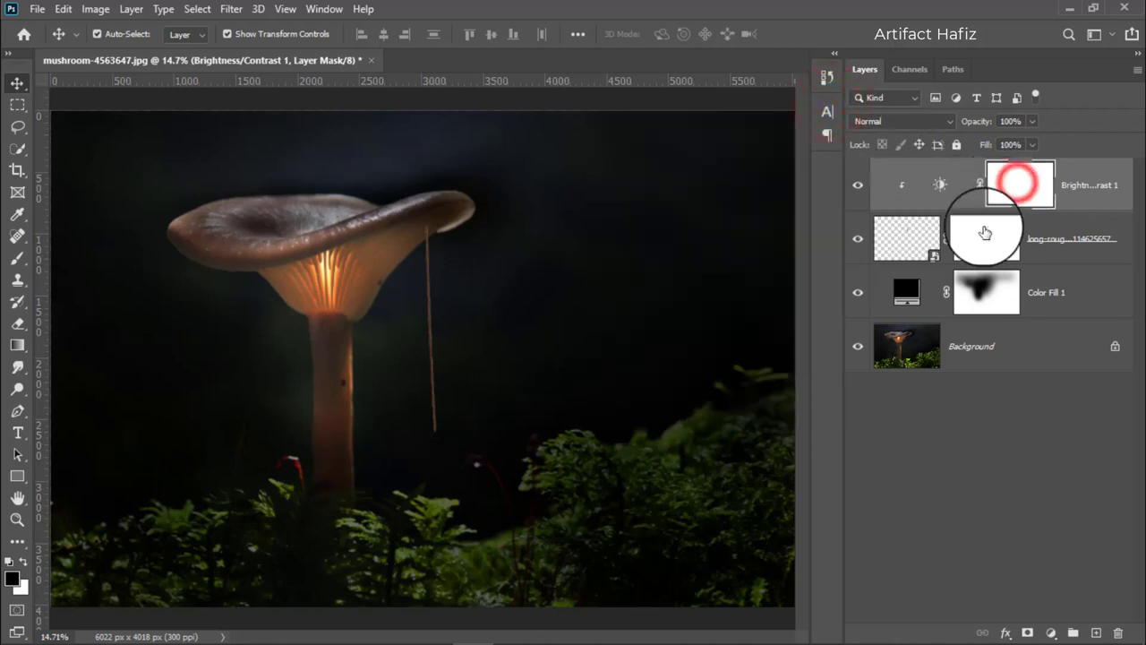
# Paint a soft black stroke at 16% flow down the rope on the Brightness/Contrast mask.
pyautogui.click(17, 258)
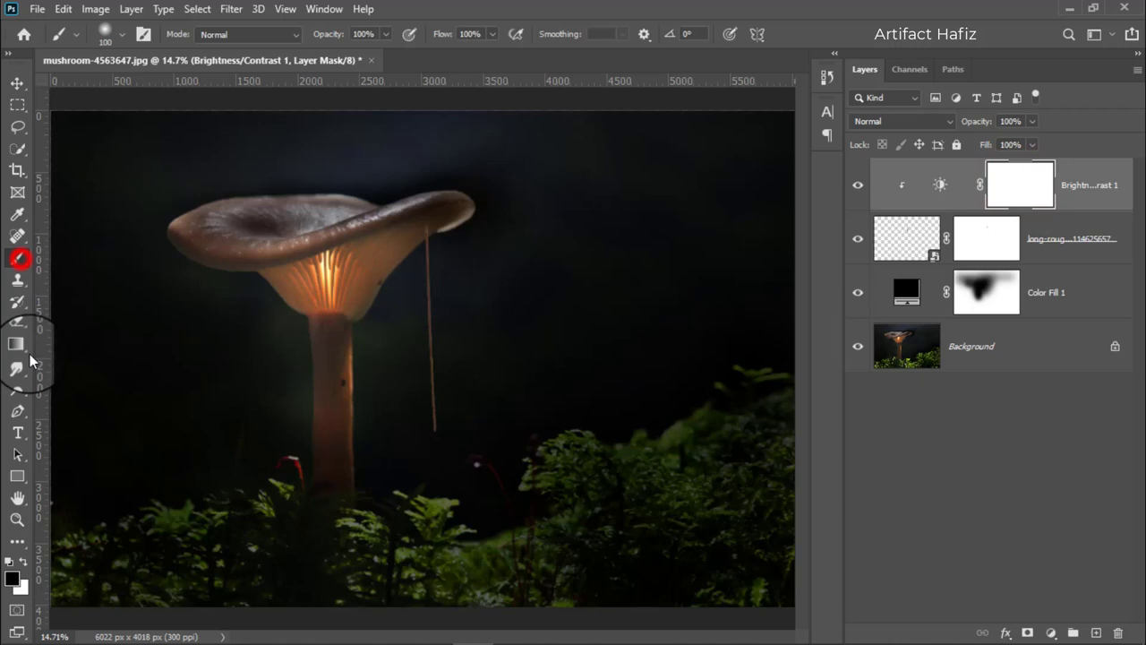
pyautogui.click(24, 562)
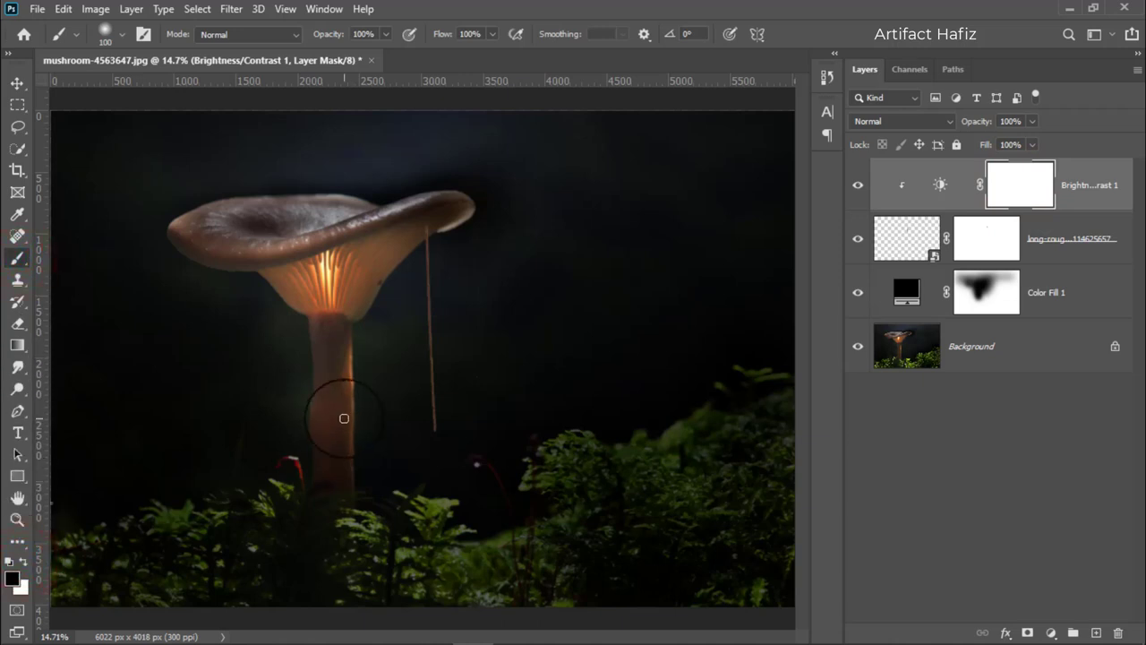
pyautogui.press(']')
pyautogui.press(']')
pyautogui.press(']')
pyautogui.moveTo(491, 34); pyautogui.dragTo(438, 52)
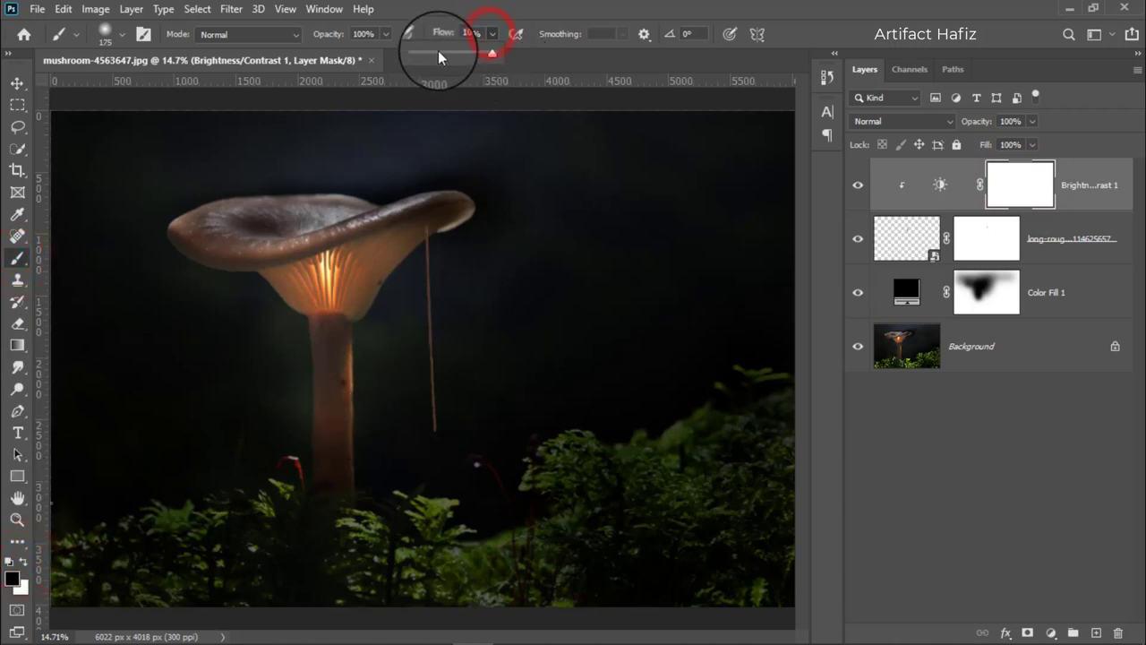
pyautogui.moveTo(428, 280); pyautogui.dragTo(433, 428)
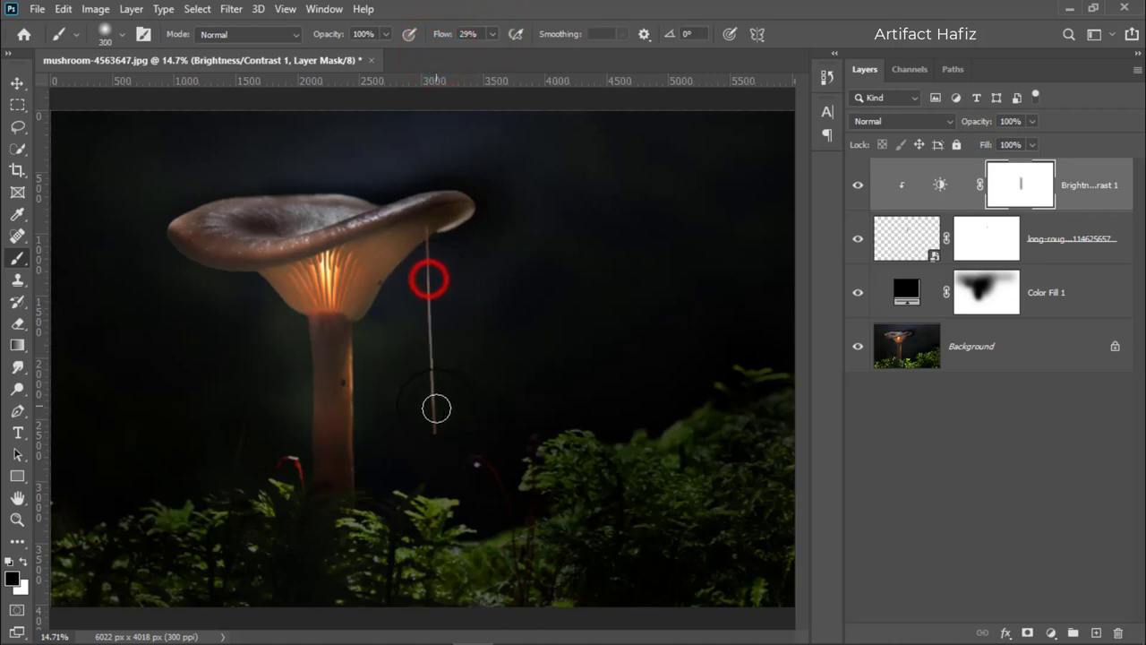
pyautogui.hotkey('ctrl', 'z')
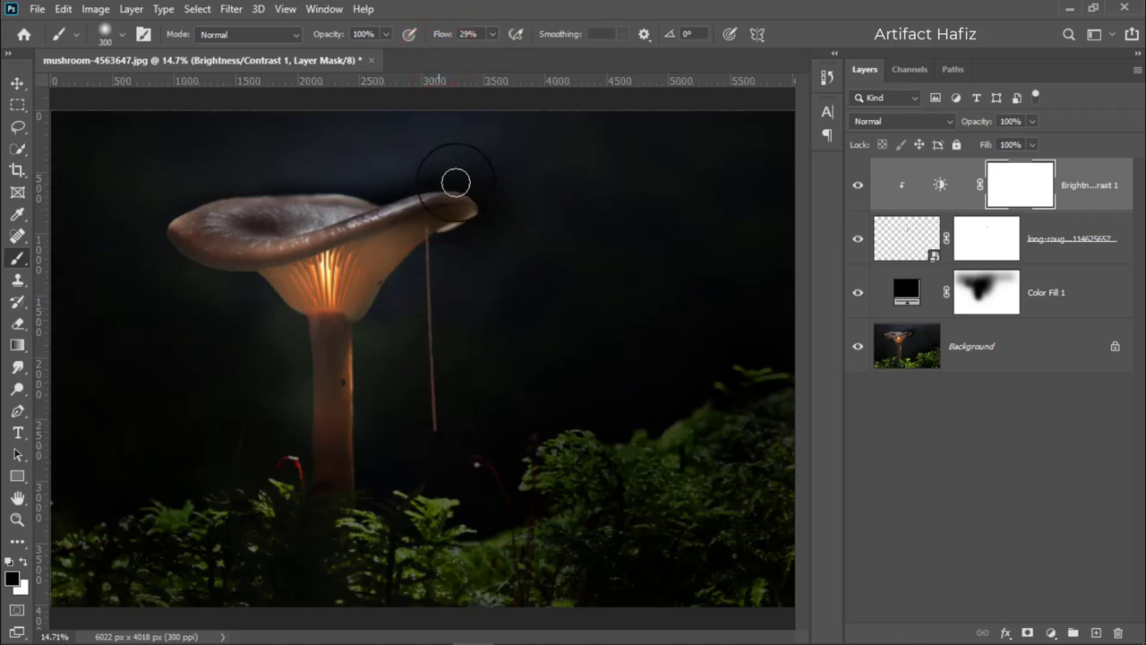
pyautogui.click(494, 34)
pyautogui.click(483, 53)
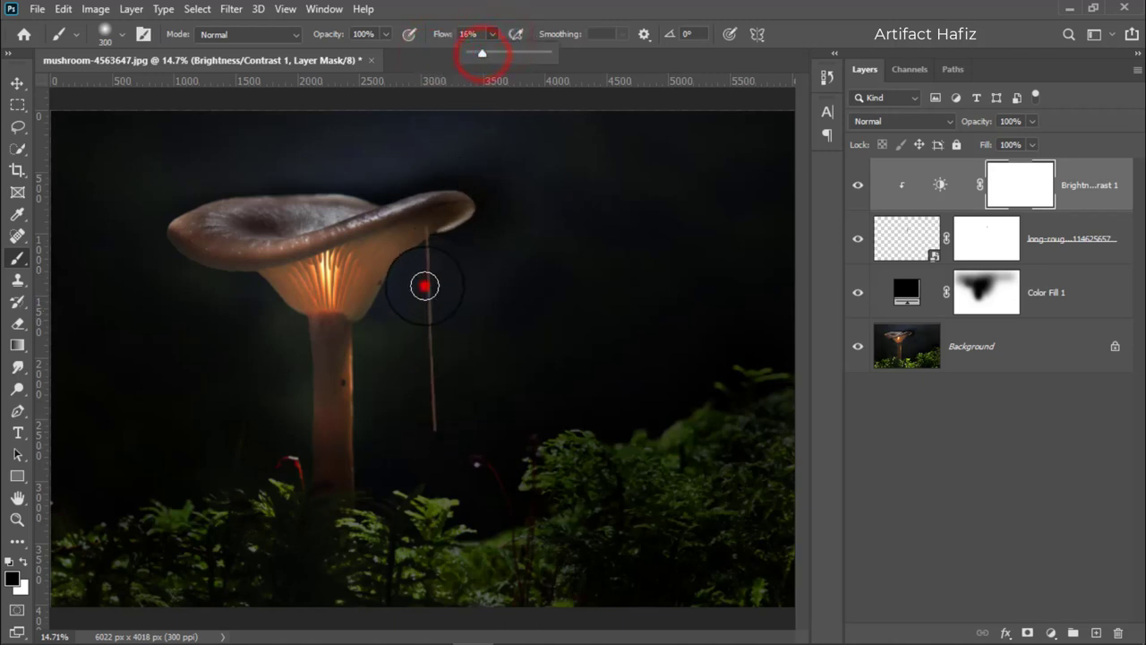
pyautogui.moveTo(424, 286); pyautogui.dragTo(431, 430)
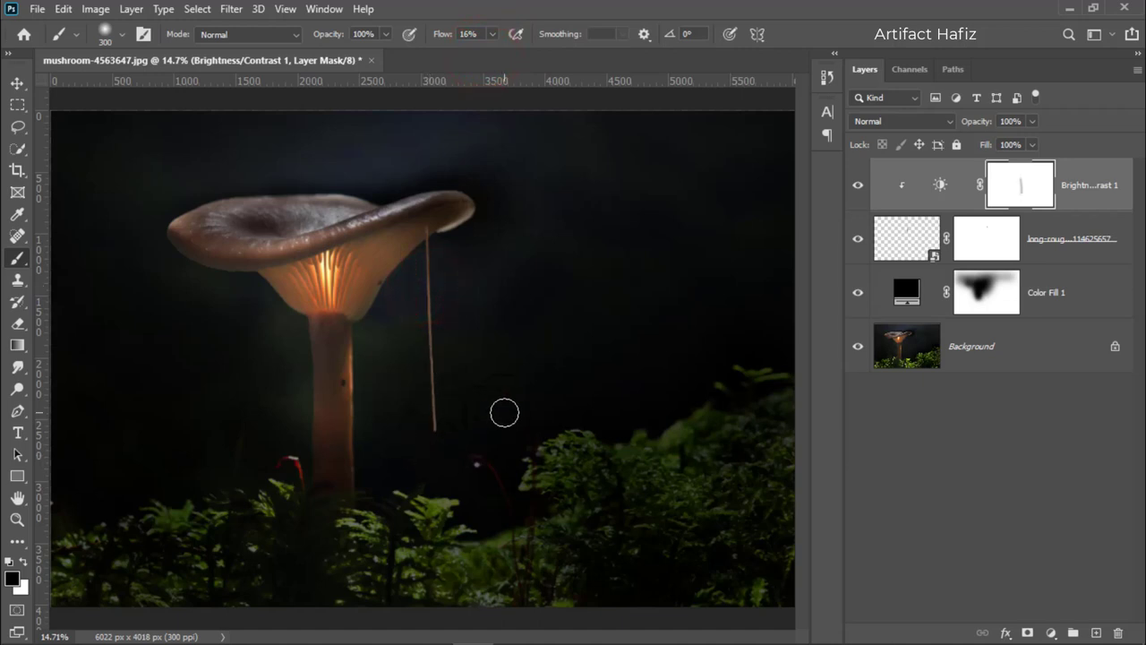
pyautogui.click(17, 82)
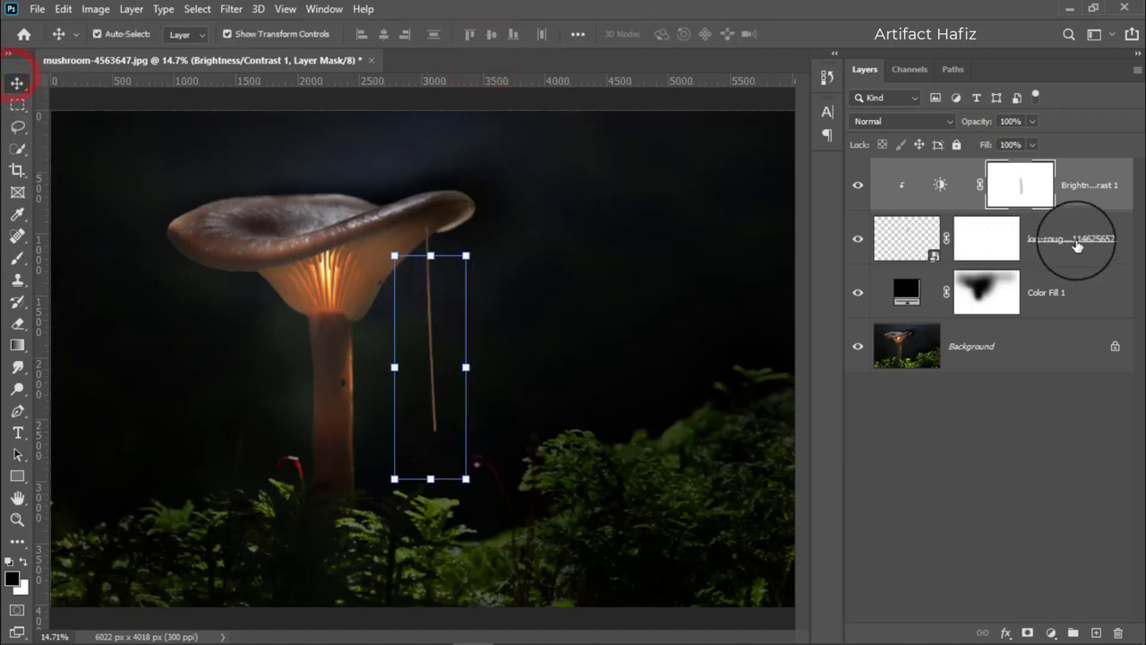
# Select the rope layer and set up the Smudge tool with a Soft Round tip.
pyautogui.click(1075, 239)
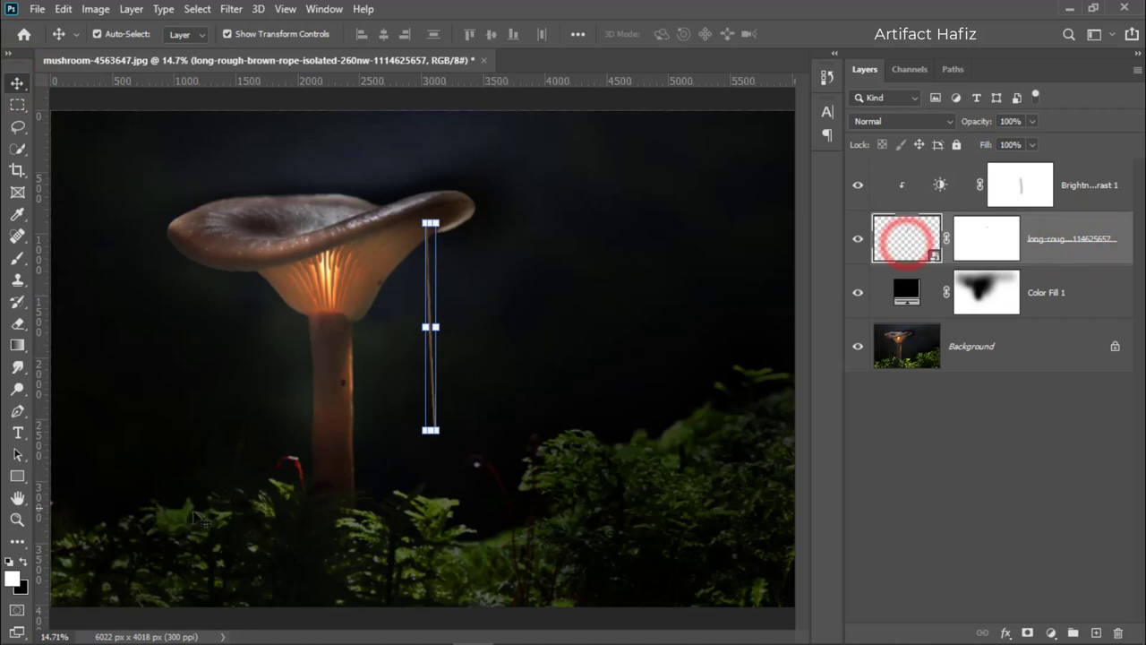
pyautogui.click(17, 366)
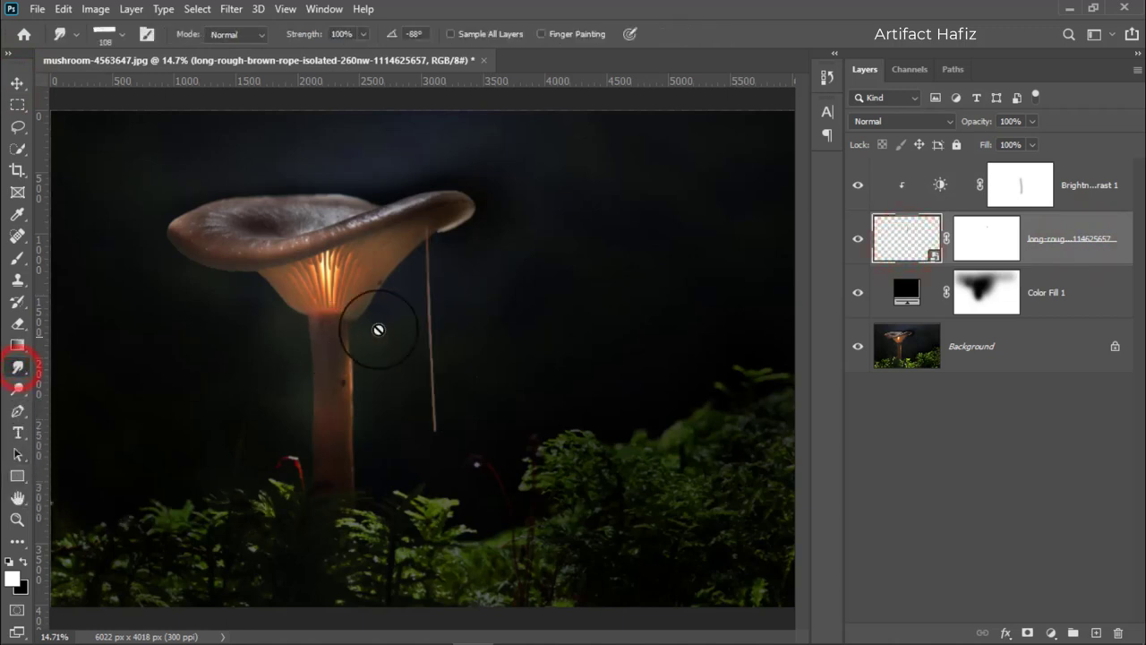
pyautogui.click(1072, 230)
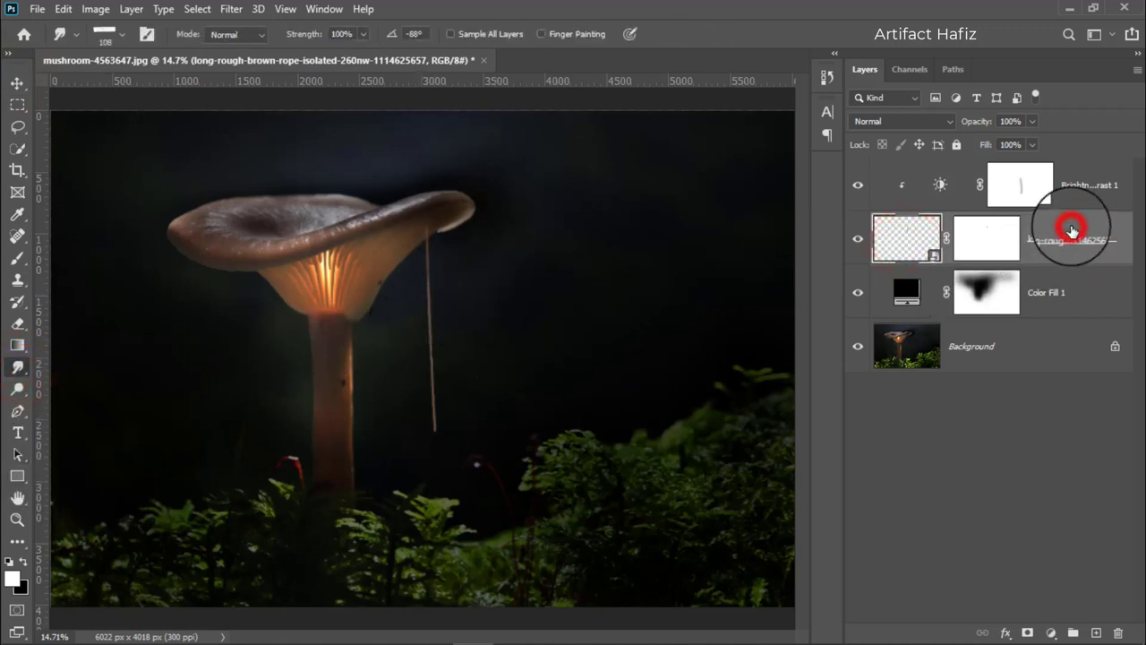
pyautogui.rightClick(1072, 230)
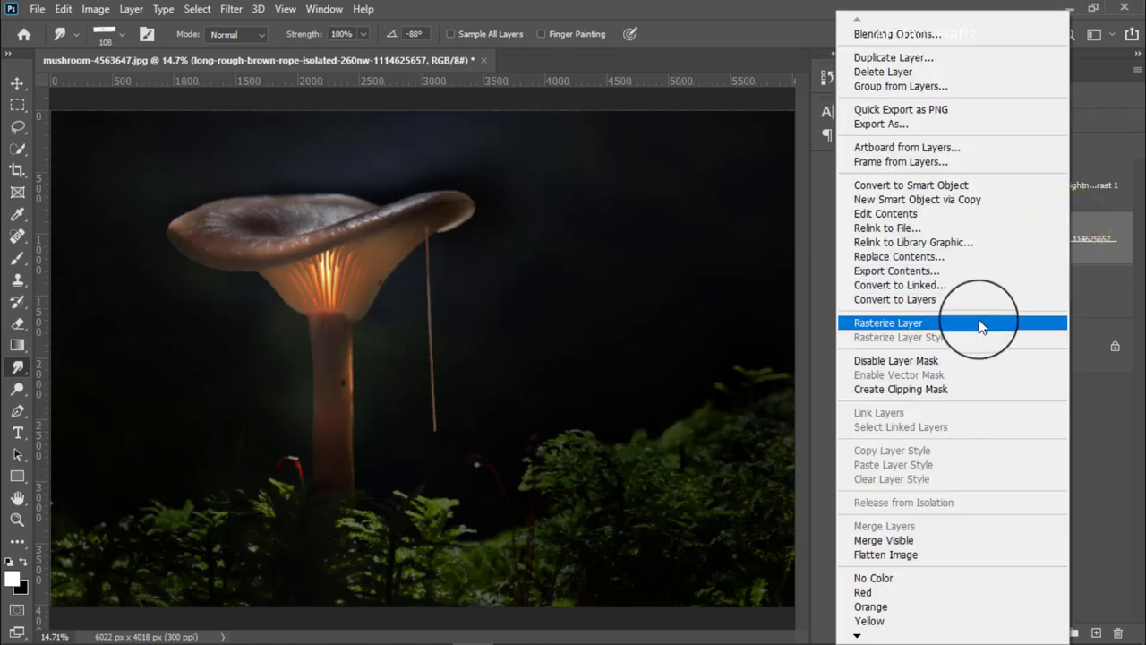
pyautogui.moveTo(888, 328); pyautogui.dragTo(890, 324)
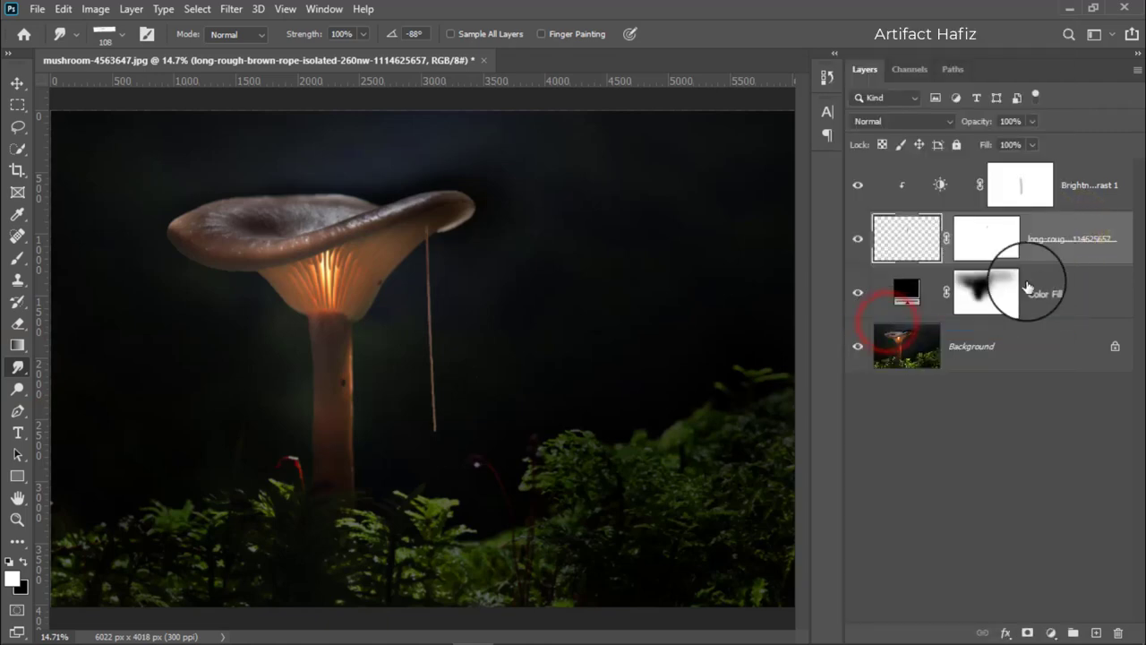
pyautogui.click(1061, 239)
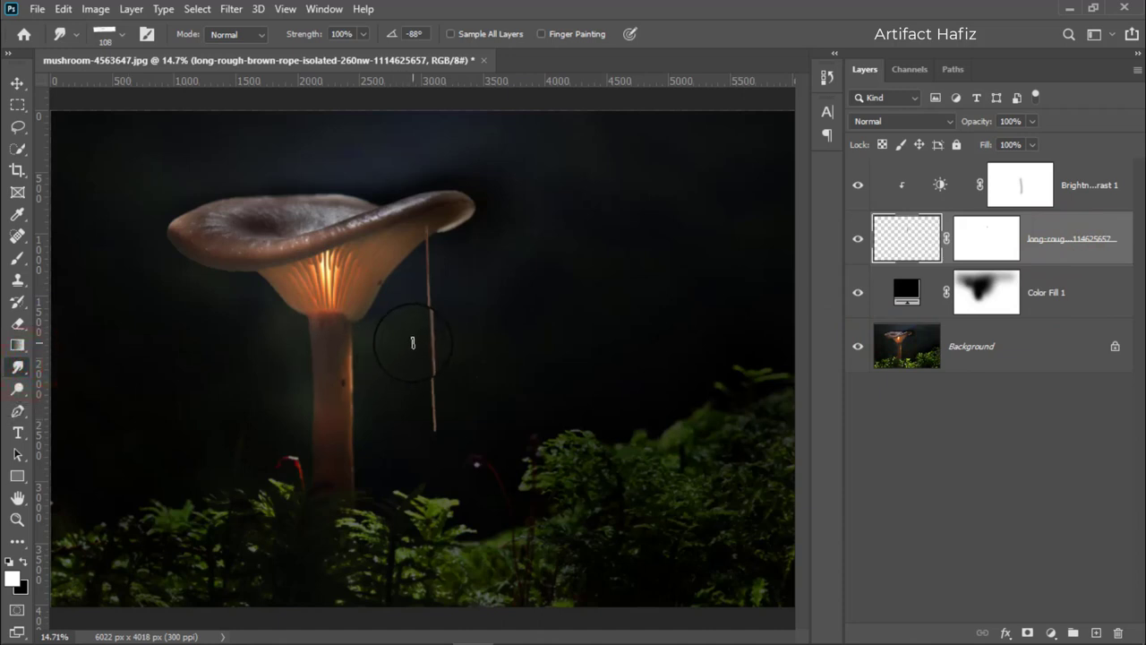
pyautogui.click(114, 34)
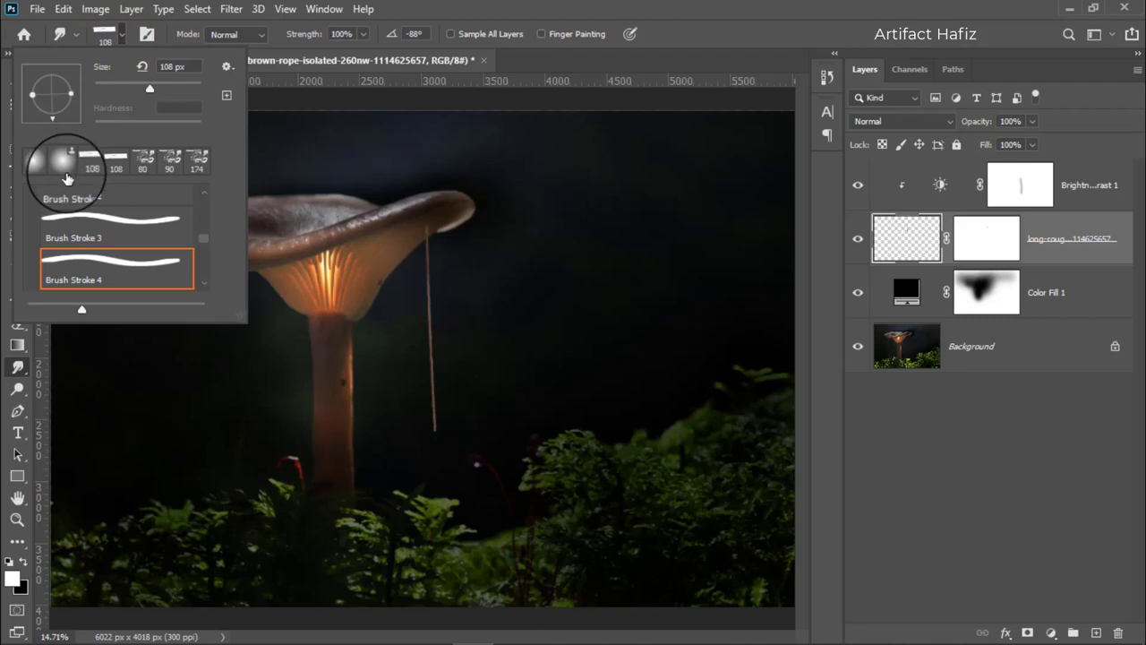
pyautogui.click(36, 165)
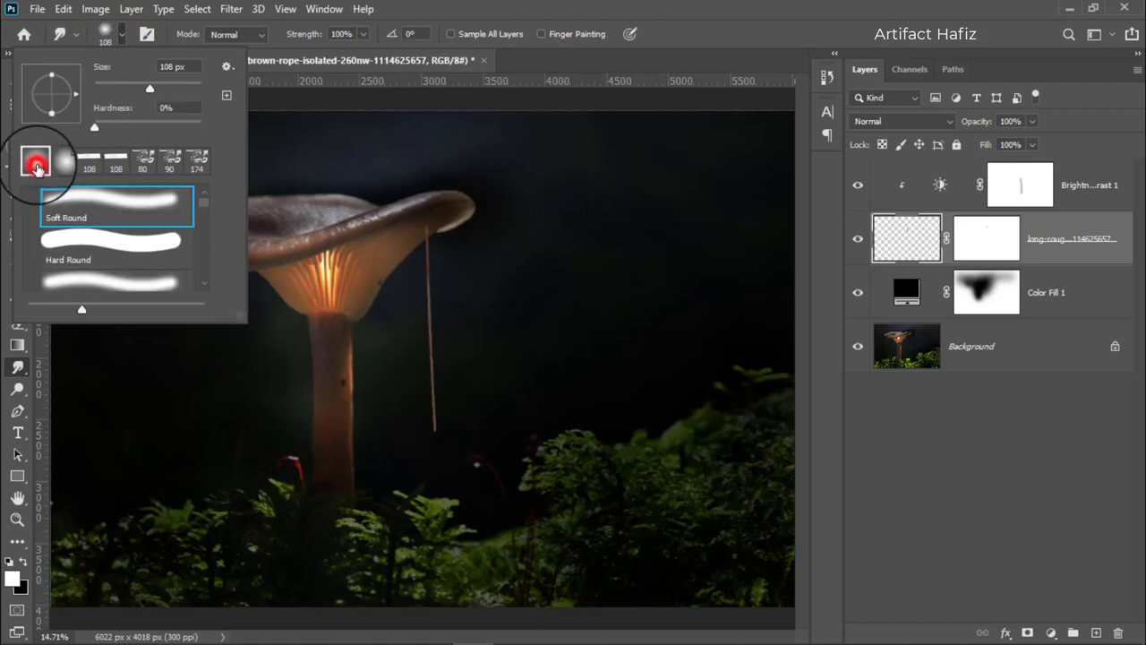
pyautogui.click(535, 5)
pyautogui.scroll(2, 340, 350)
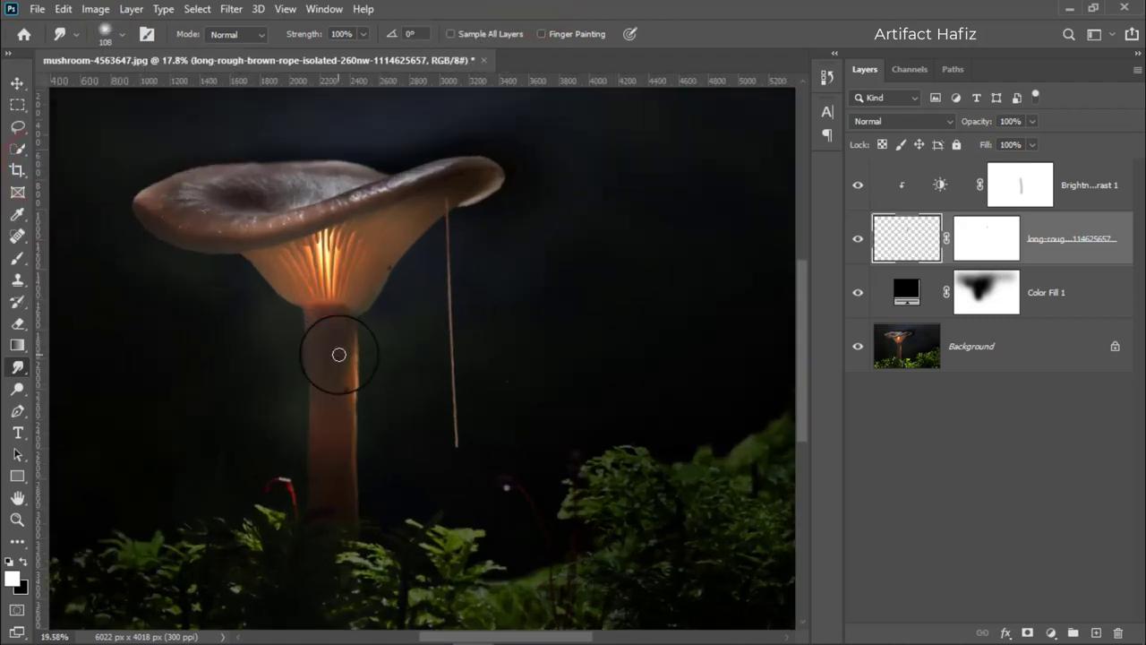
pyautogui.scroll(2, 496, 261)
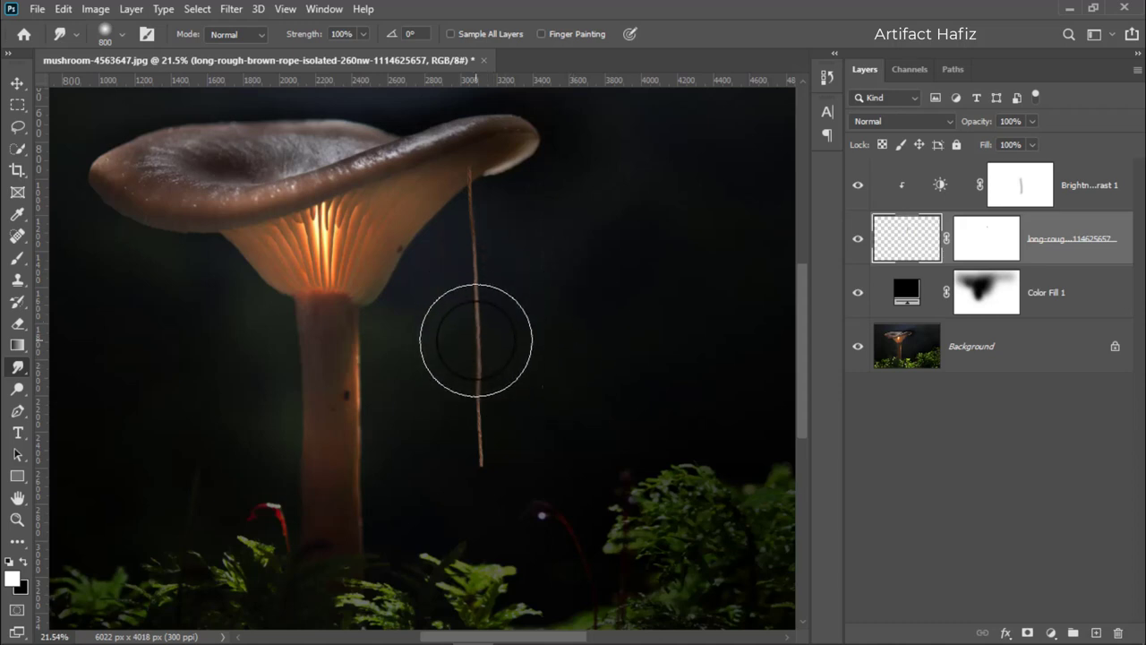
# Smudge the rope into a gentle sideways curve, reshaping its lower part too.
pyautogui.moveTo(475, 340); pyautogui.dragTo(483, 341)
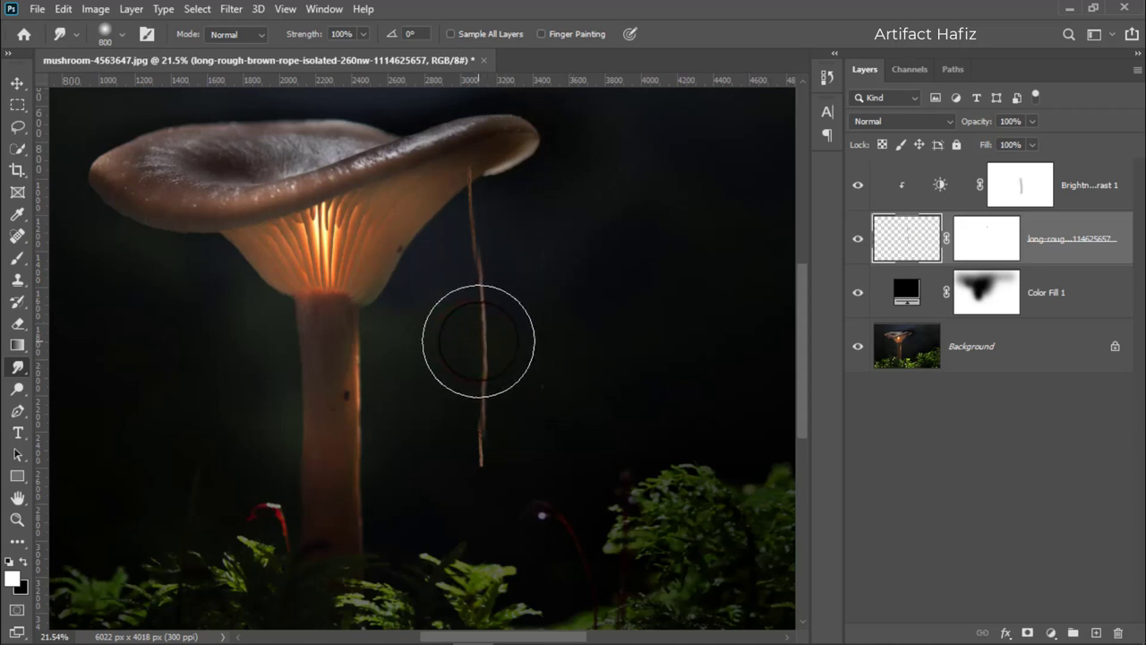
pyautogui.moveTo(478, 339); pyautogui.dragTo(480, 338)
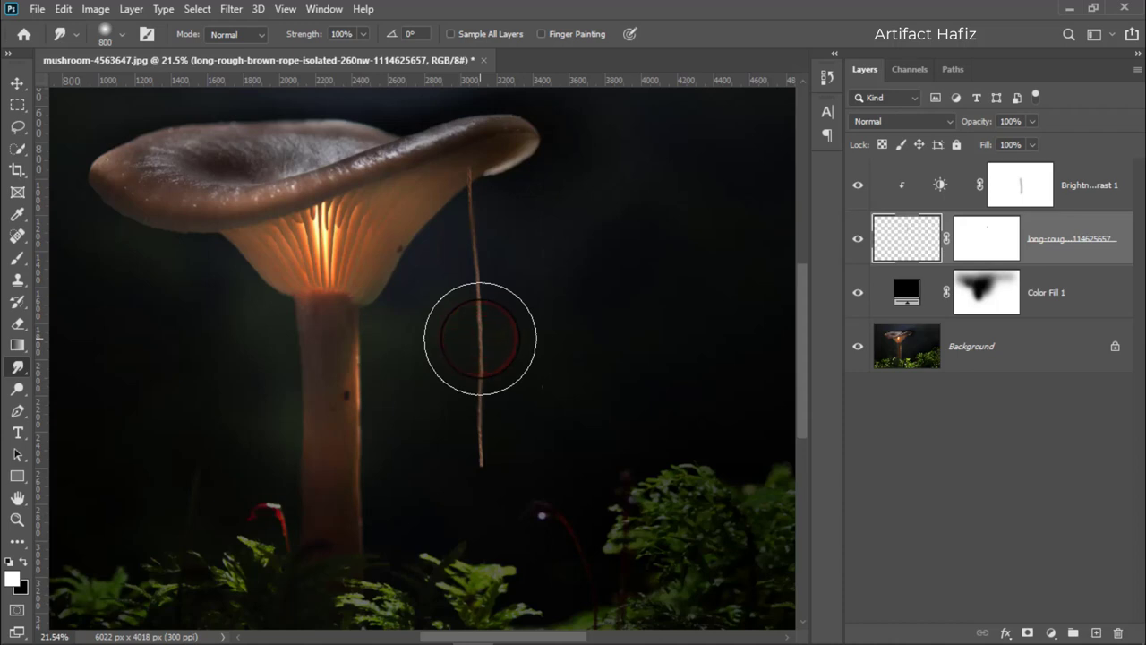
pyautogui.click(476, 337)
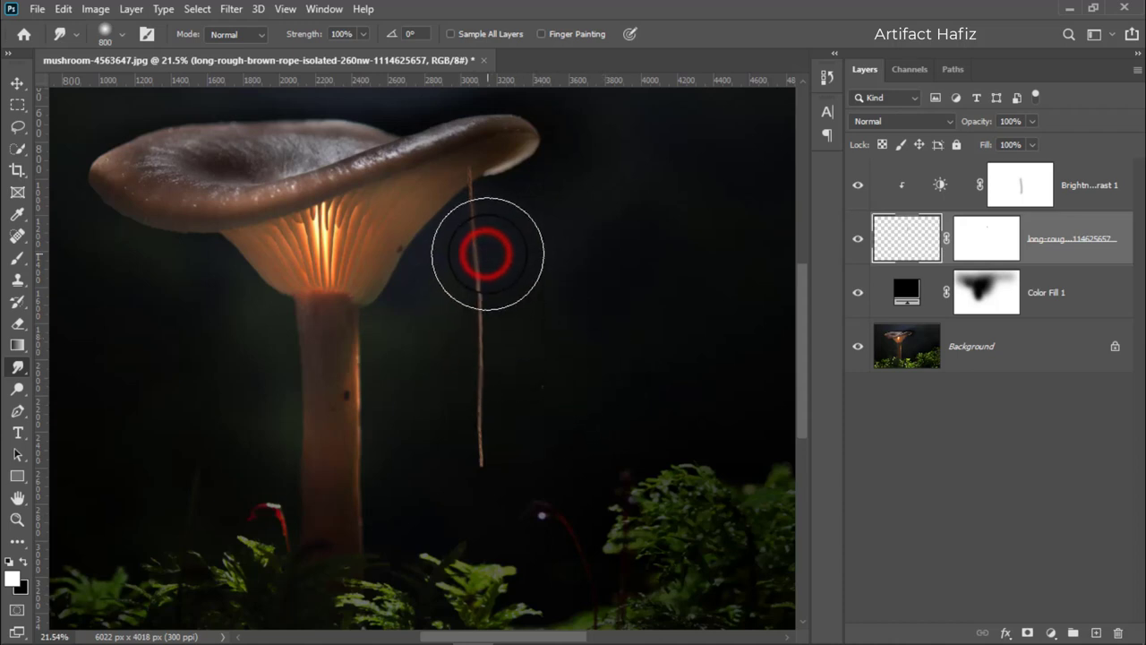
pyautogui.scroll(-1, 583, 309)
pyautogui.scroll(-2, 583, 309)
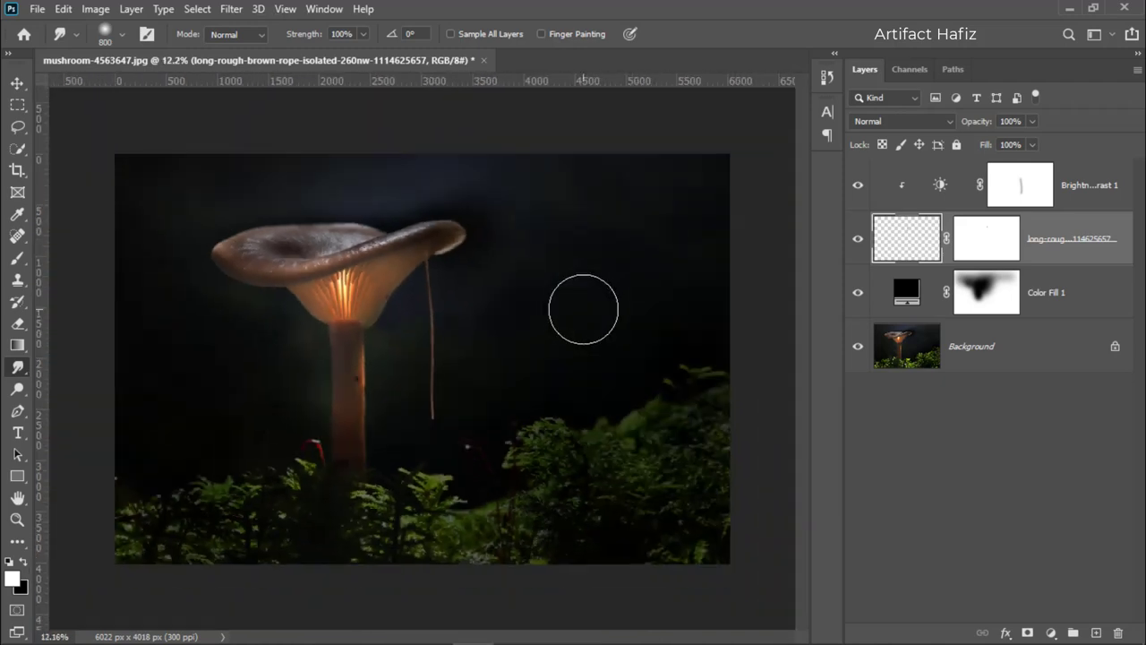
pyautogui.scroll(1, 458, 389)
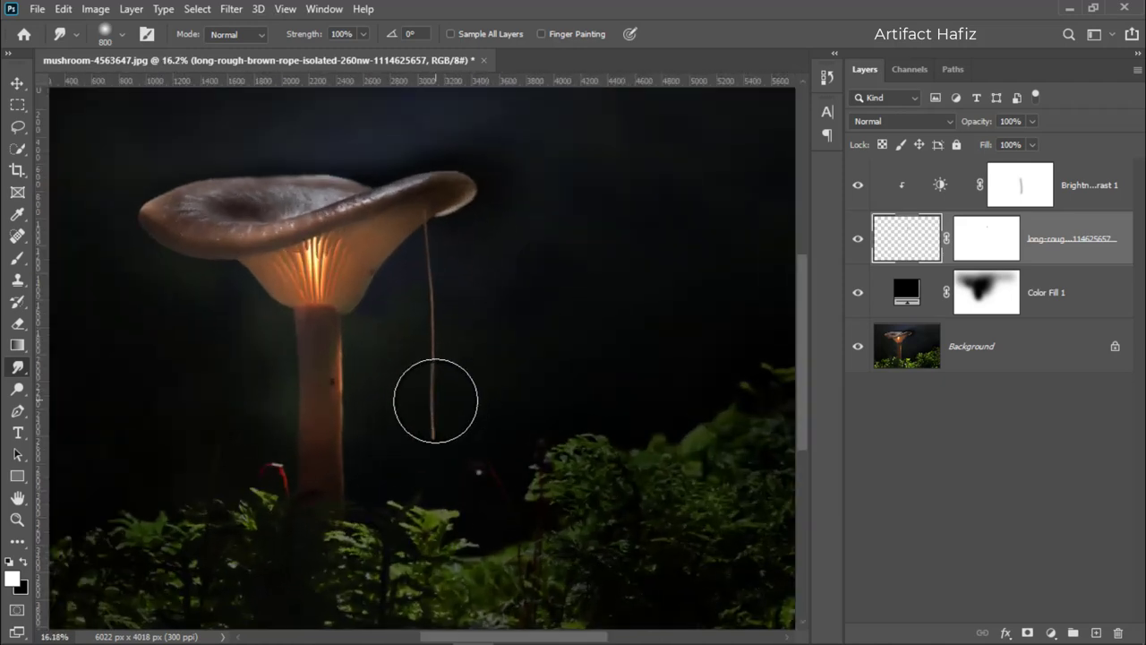
pyautogui.moveTo(434, 401); pyautogui.dragTo(526, 400)
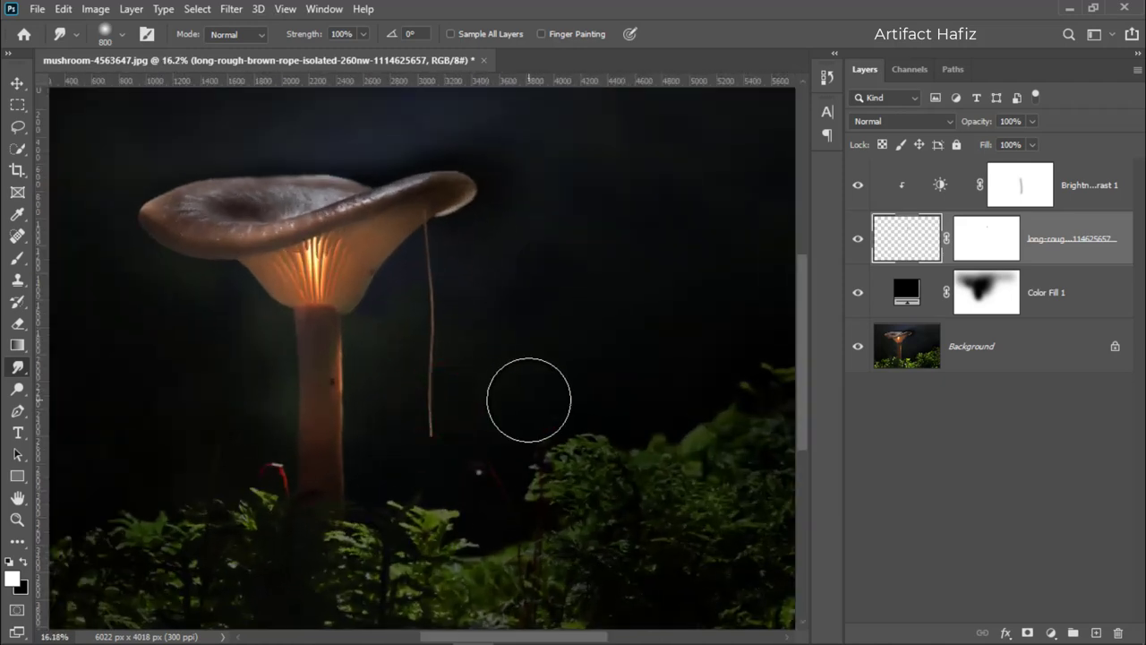
# Target the rope layer's mask and switch to the Brush tool.
pyautogui.click(17, 83)
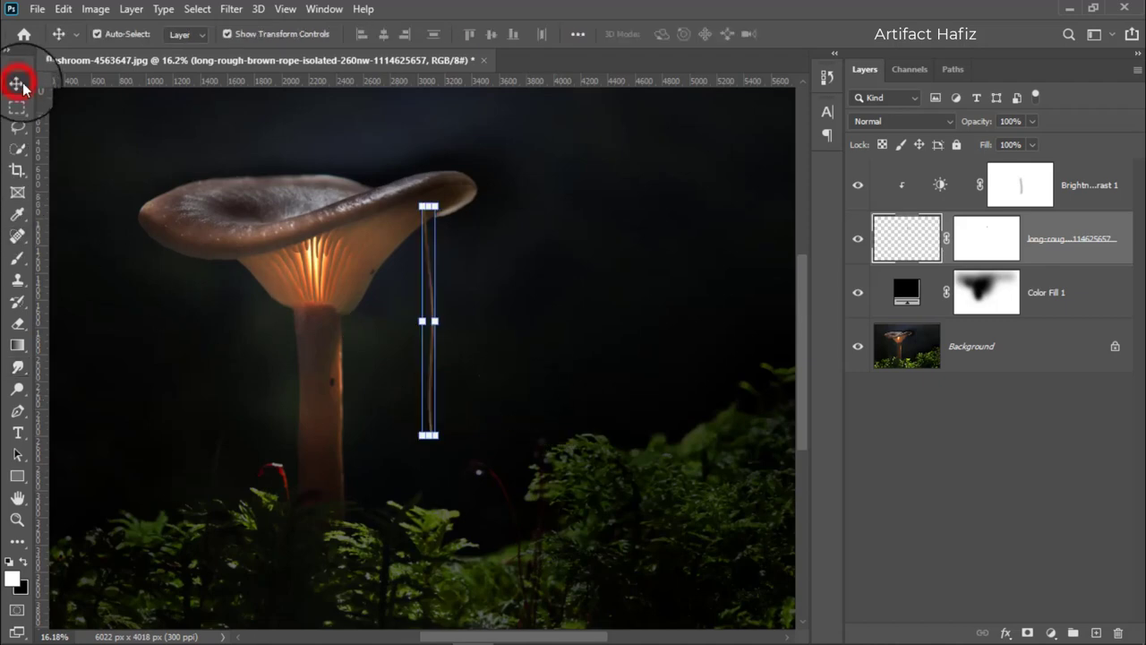
pyautogui.scroll(1, 439, 249)
pyautogui.scroll(1, 439, 249)
pyautogui.scroll(1, 409, 197)
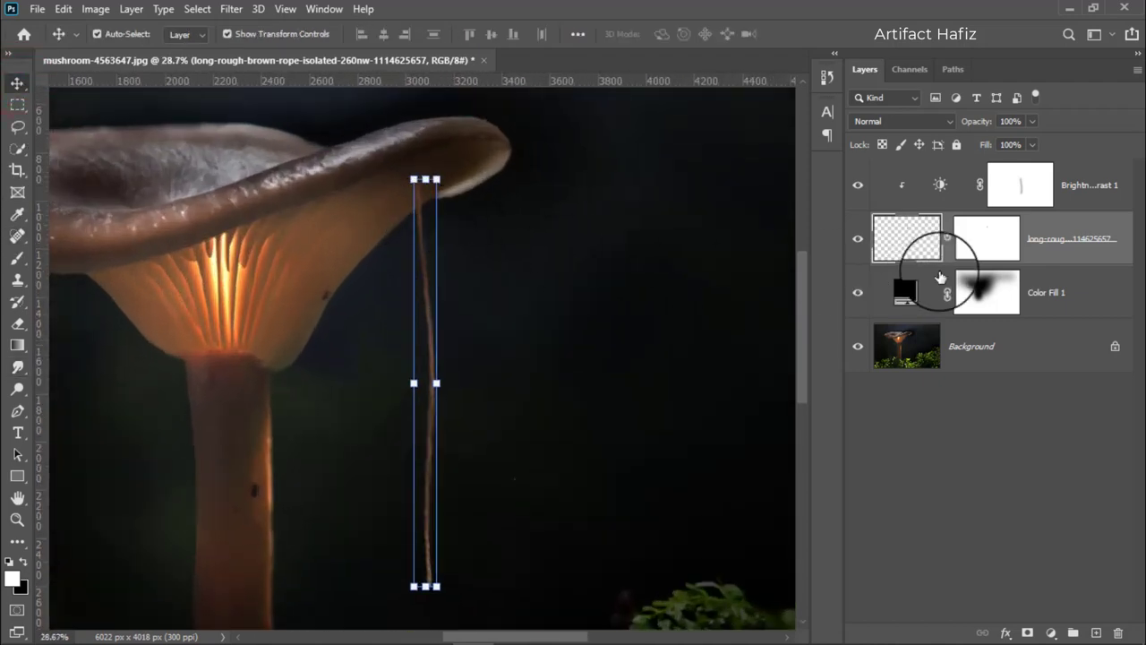
pyautogui.click(986, 238)
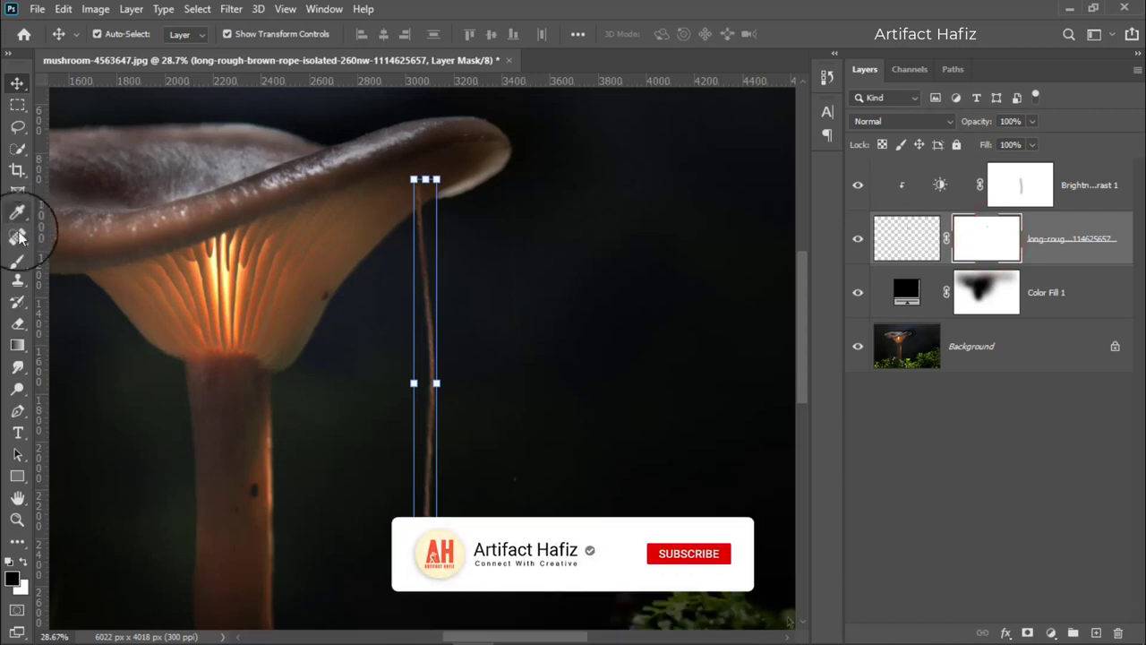
pyautogui.click(20, 259)
pyautogui.scroll(1, 435, 179)
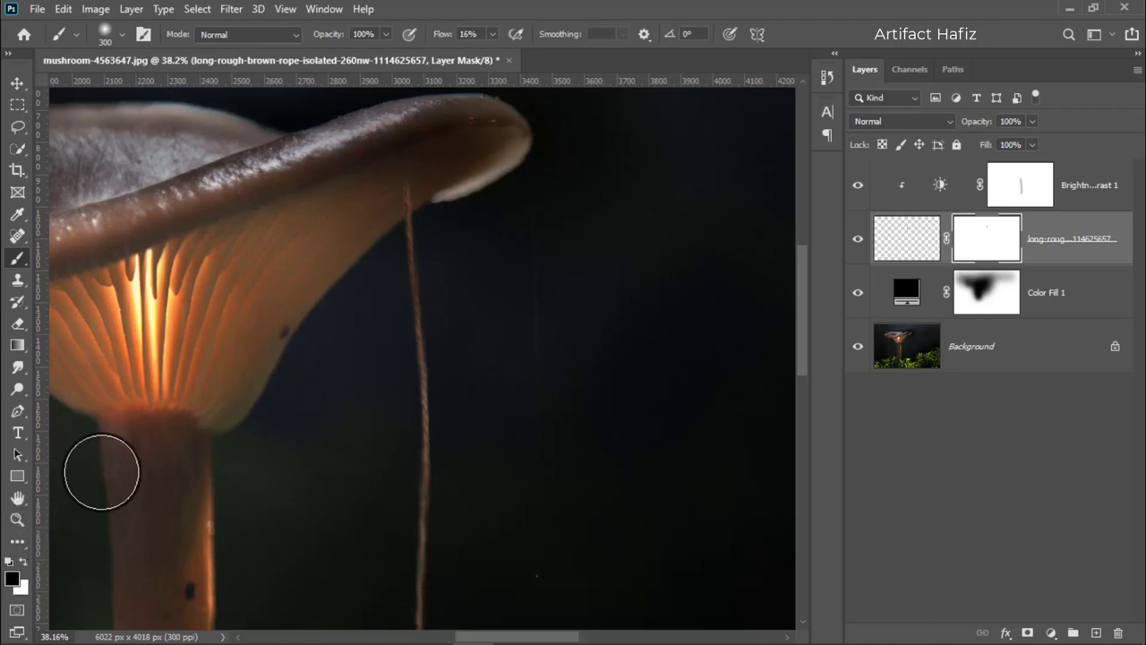
# Mask out the rope top where it meets the mushroom cap with black at 100% flow.
pyautogui.click(491, 34)
pyautogui.moveTo(492, 51); pyautogui.dragTo(548, 8)
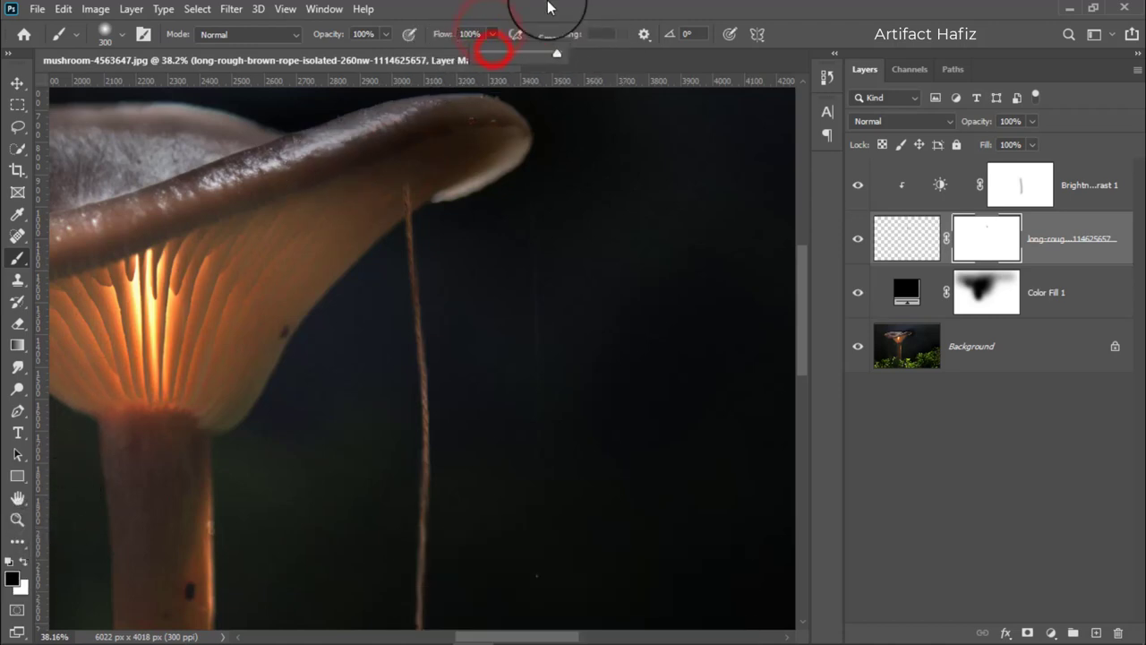
pyautogui.click(378, 161)
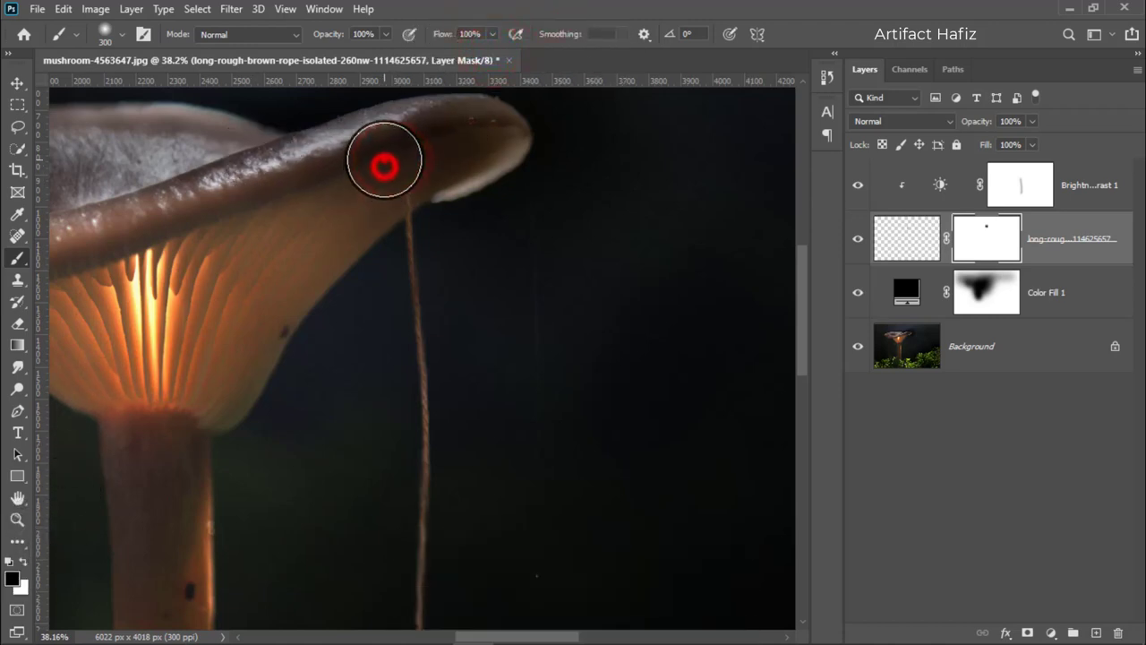
pyautogui.click(390, 157)
pyautogui.click(389, 167)
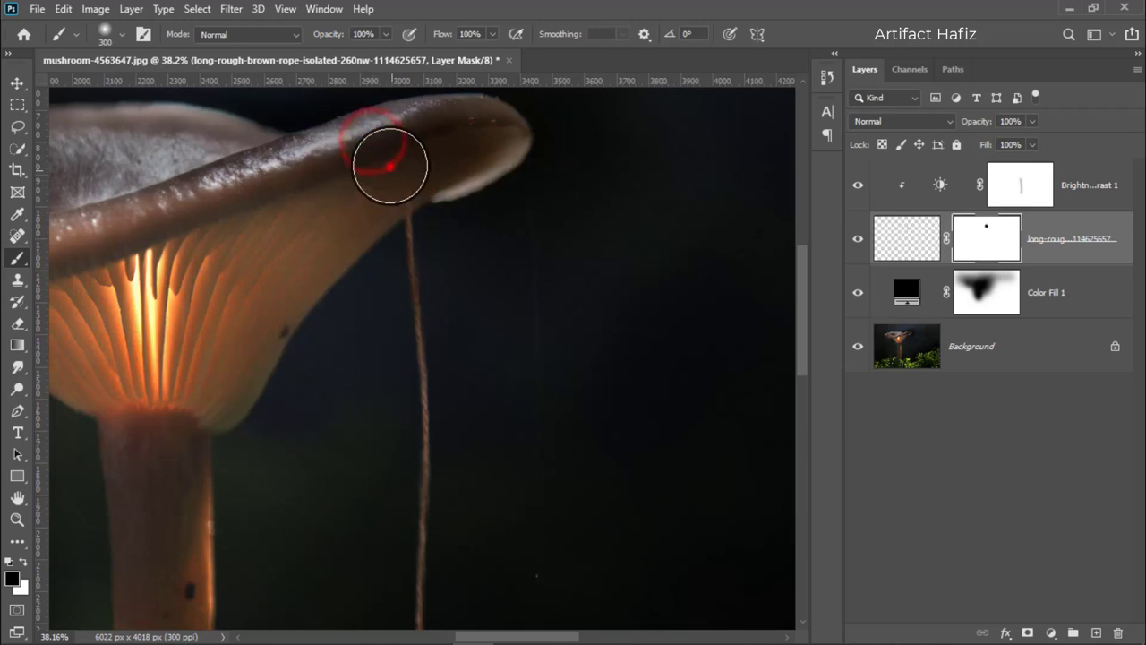
pyautogui.click(381, 166)
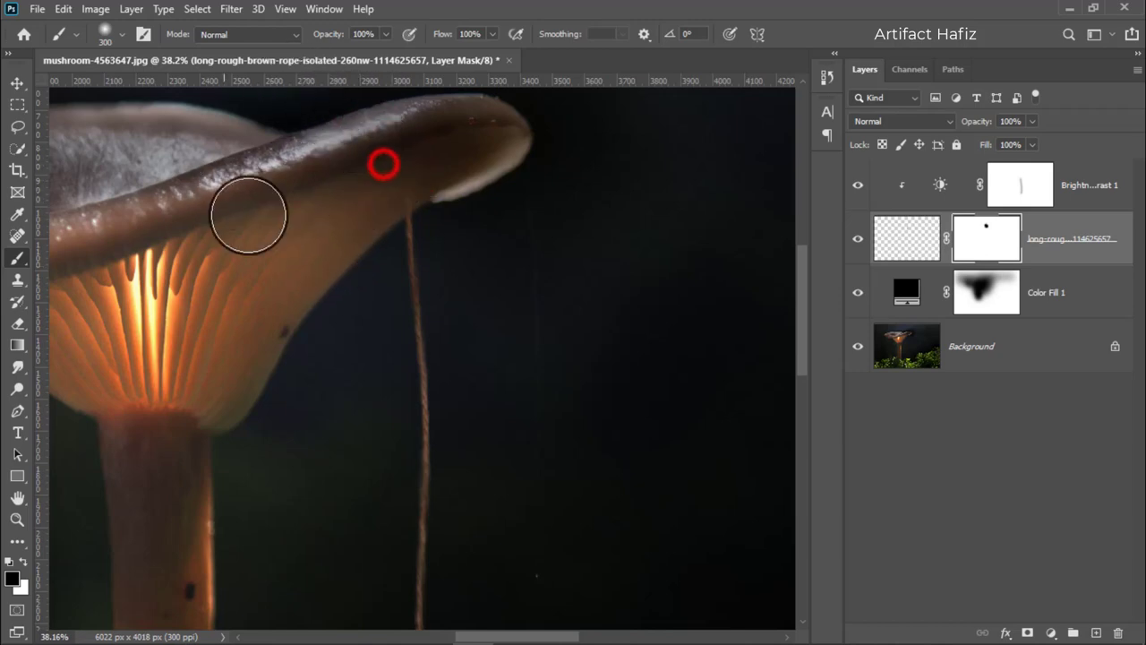
pyautogui.scroll(-4, 289, 256)
pyautogui.scroll(-2, 309, 283)
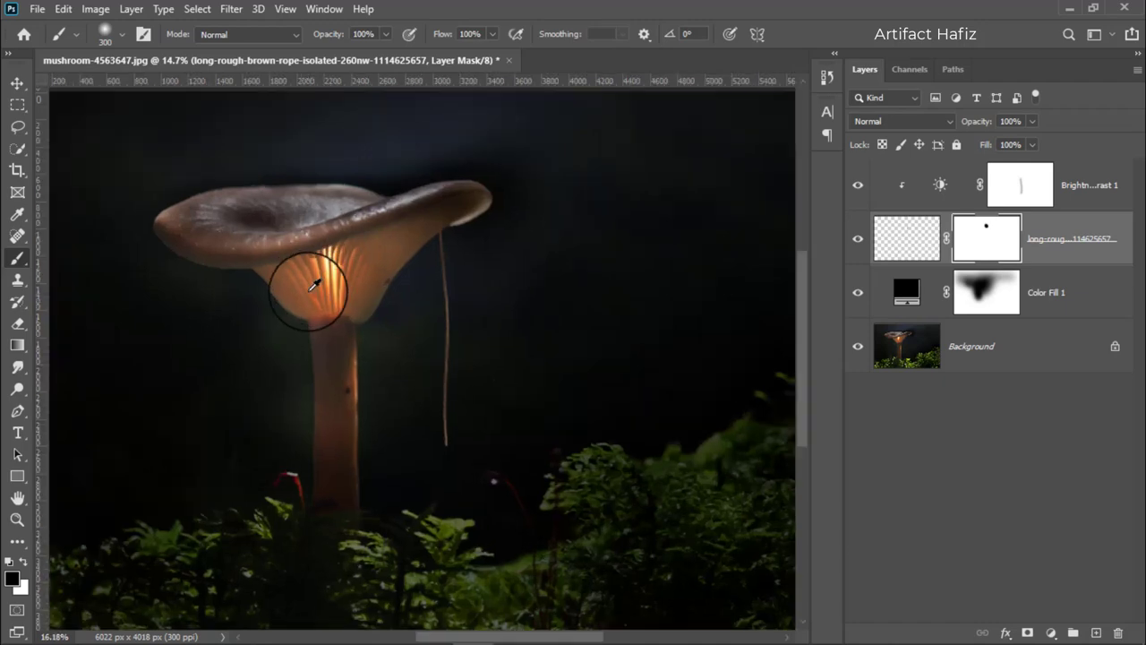
pyautogui.scroll(1, 313, 284)
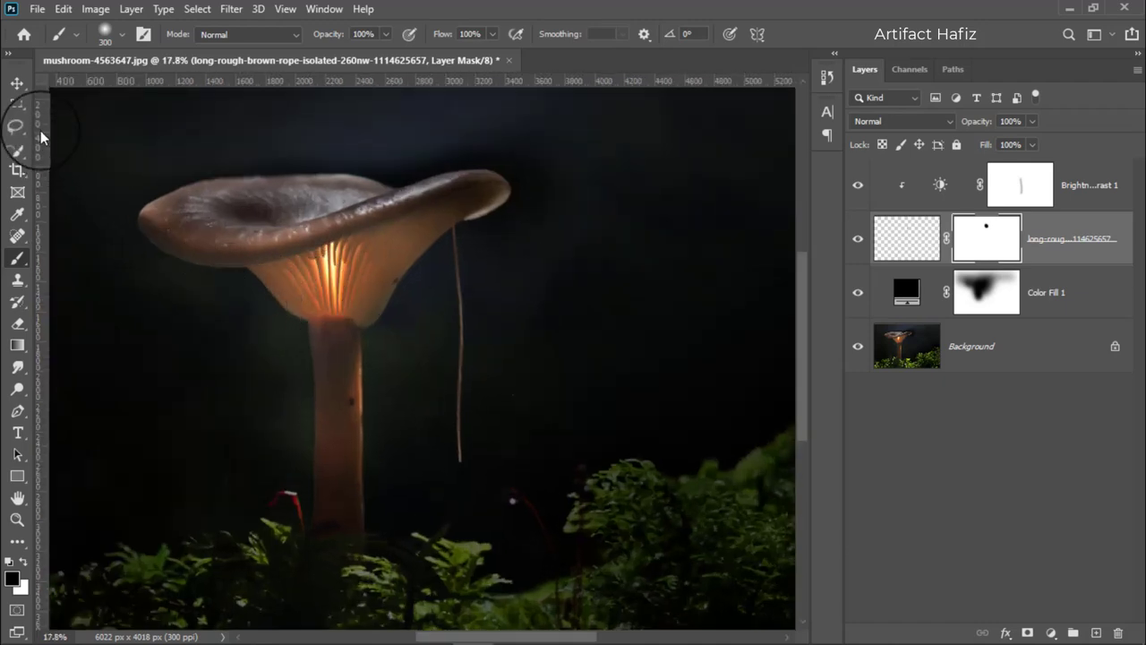
# Drag the bungee-jumping girl PNG from File Explorer into the mushroom document.
pyautogui.click(17, 82)
pyautogui.click(352, 258)
pyautogui.click(184, 627)
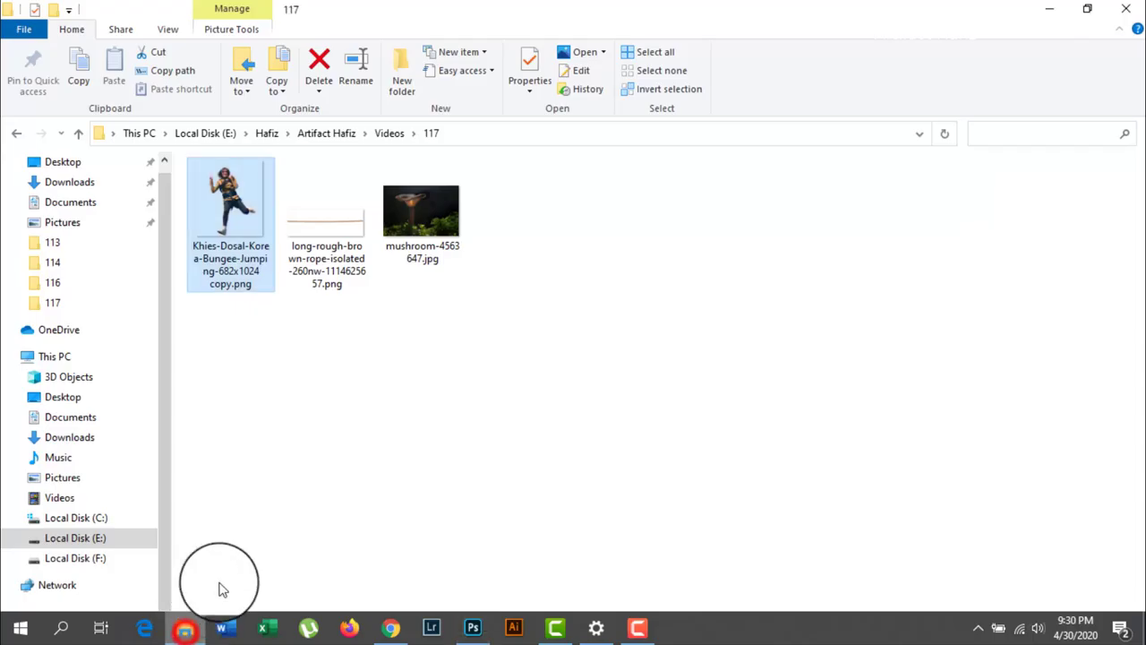
pyautogui.moveTo(264, 274)
pyautogui.mouseDown()
pyautogui.moveTo(428, 627)
pyautogui.moveTo(418, 436)
pyautogui.mouseUp()
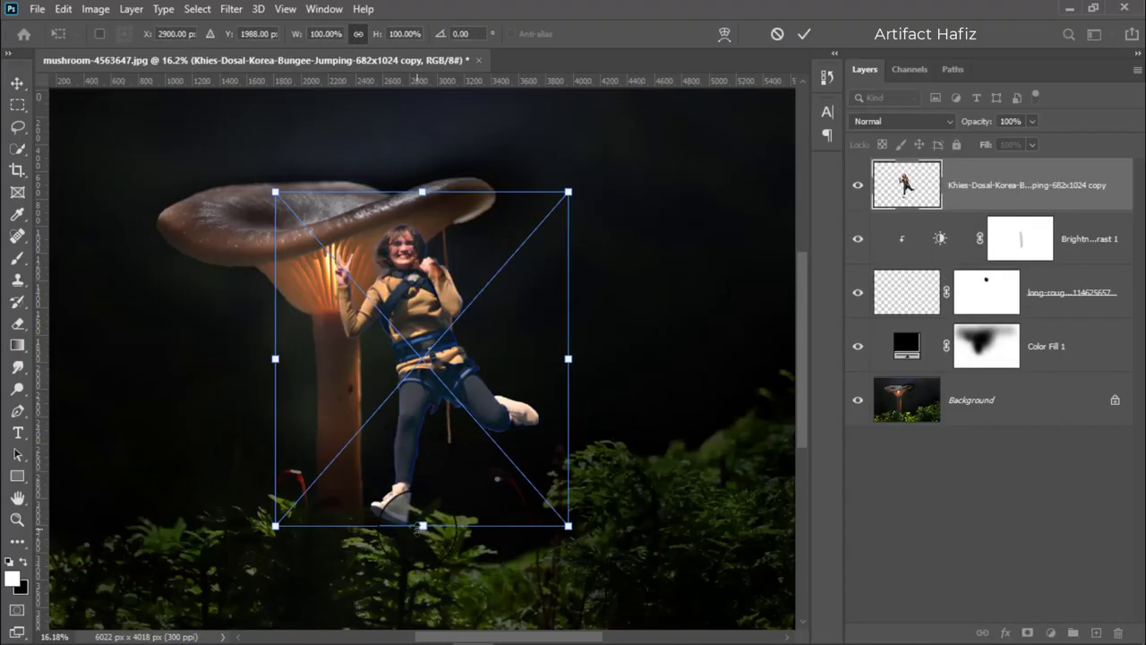
# Scale the girl to about 35.43%, rotate her 11.71°, place her on the rope and commit.
pyautogui.moveTo(422, 528); pyautogui.dragTo(421, 307)
pyautogui.moveTo(426, 243); pyautogui.dragTo(454, 468)
pyautogui.moveTo(511, 362); pyautogui.dragTo(526, 376)
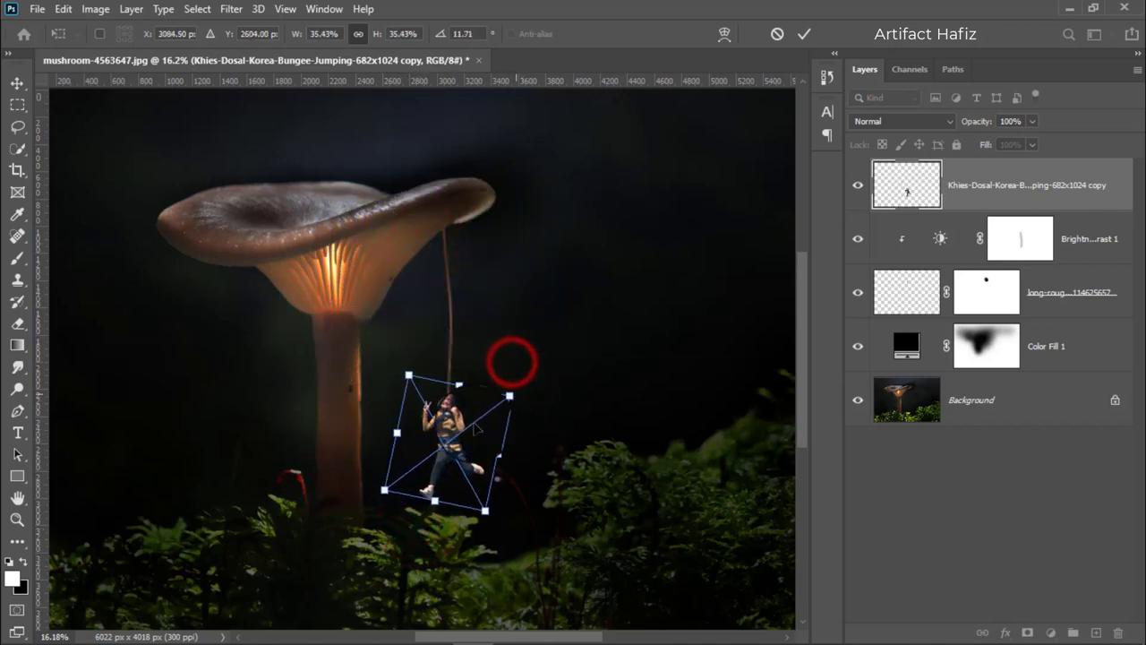
pyautogui.moveTo(450, 435); pyautogui.dragTo(452, 394)
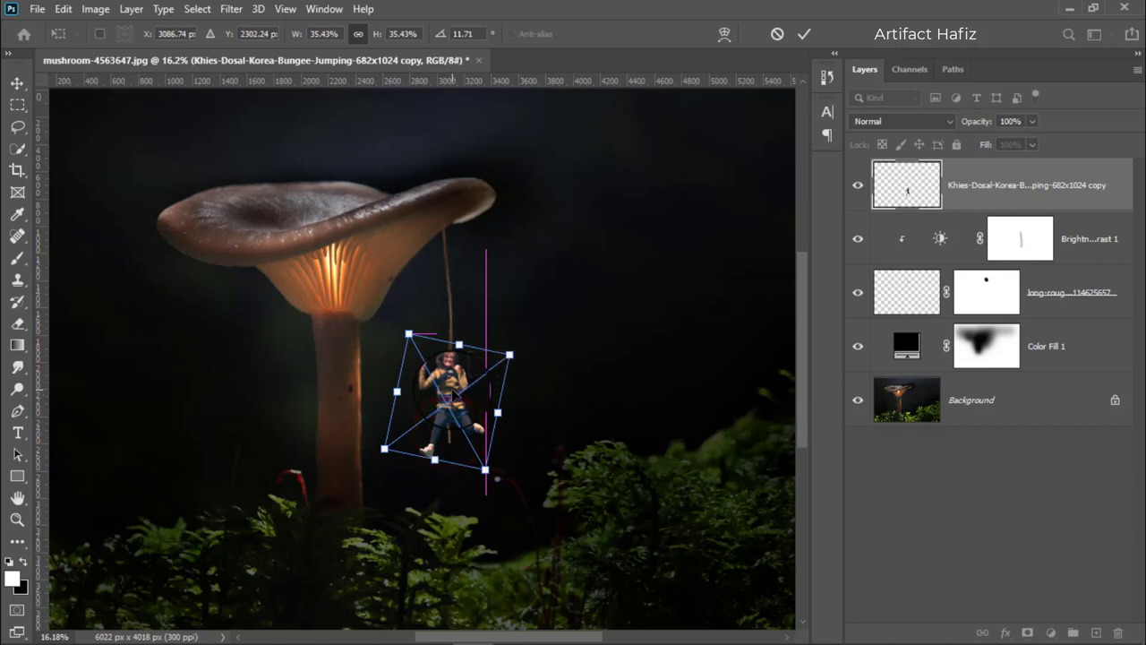
pyautogui.scroll(2, 455, 393)
pyautogui.scroll(2, 461, 408)
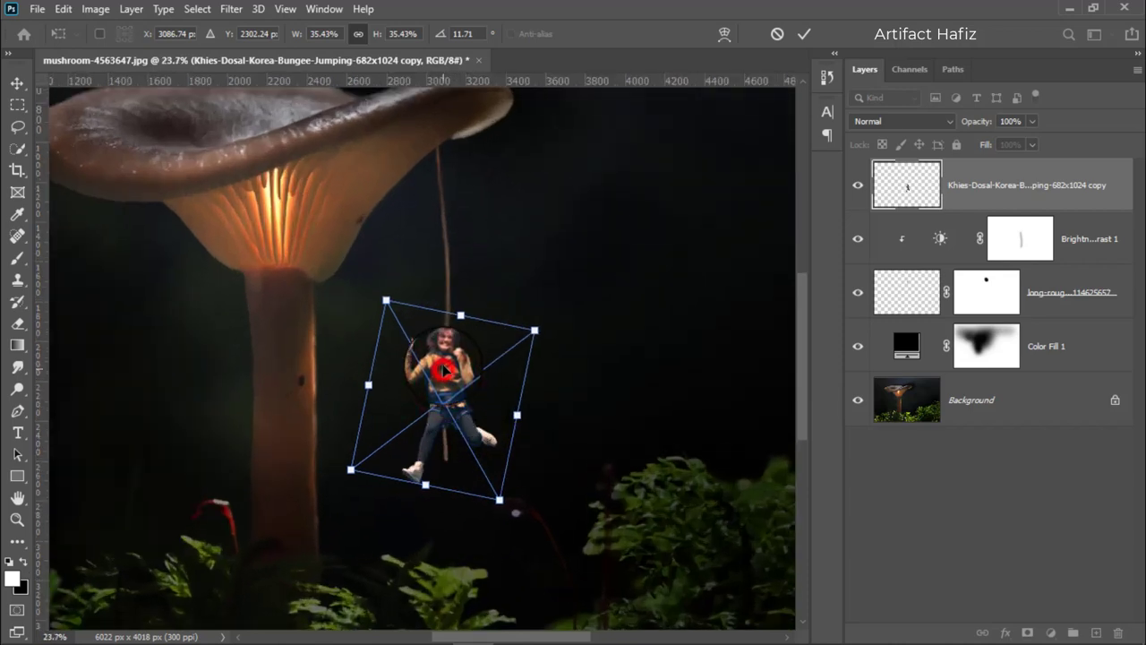
pyautogui.click(804, 34)
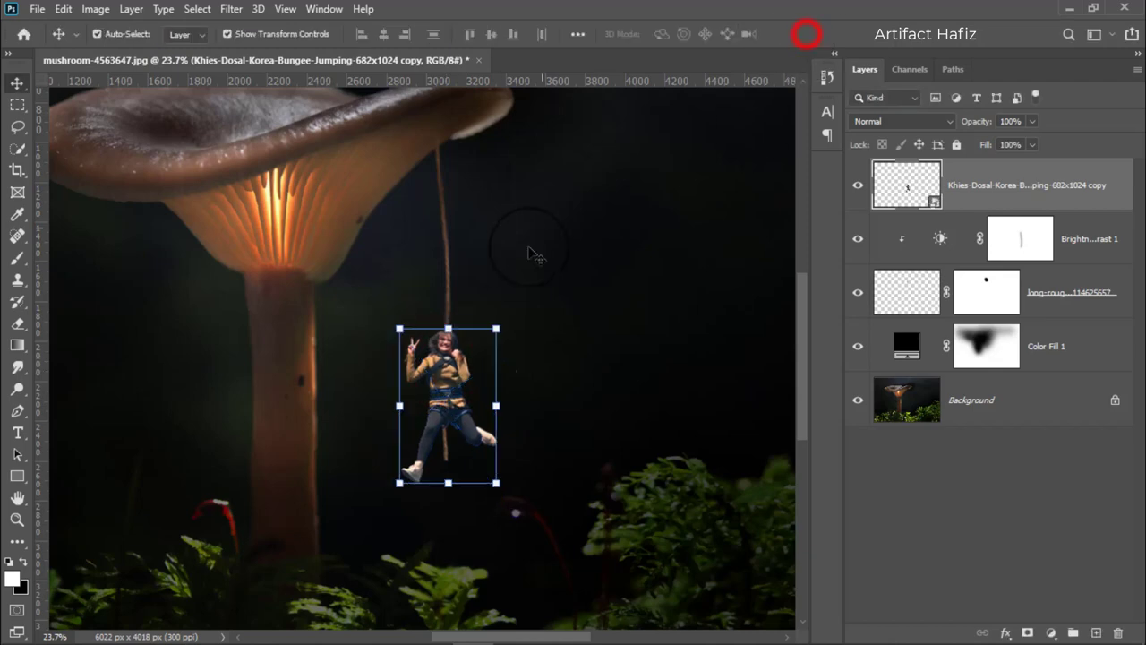
pyautogui.scroll(-2, 506, 280)
pyautogui.scroll(1, 491, 324)
pyautogui.scroll(1, 493, 325)
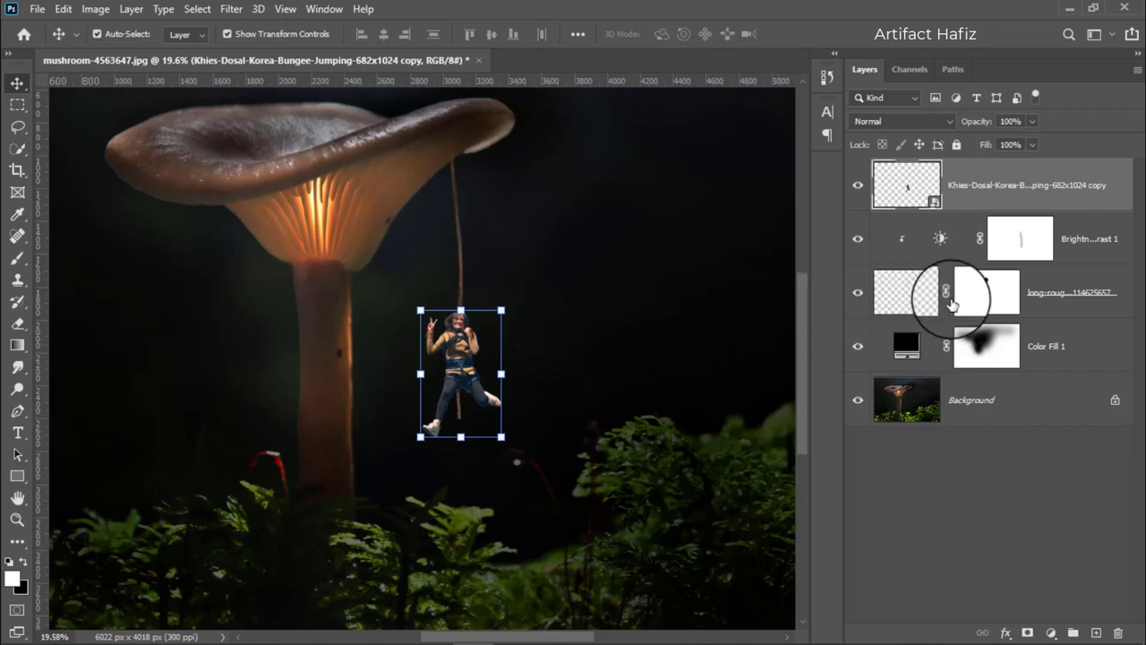
# Paint out the rope end poking below the girl on the rope mask, then select the girl layer.
pyautogui.click(994, 296)
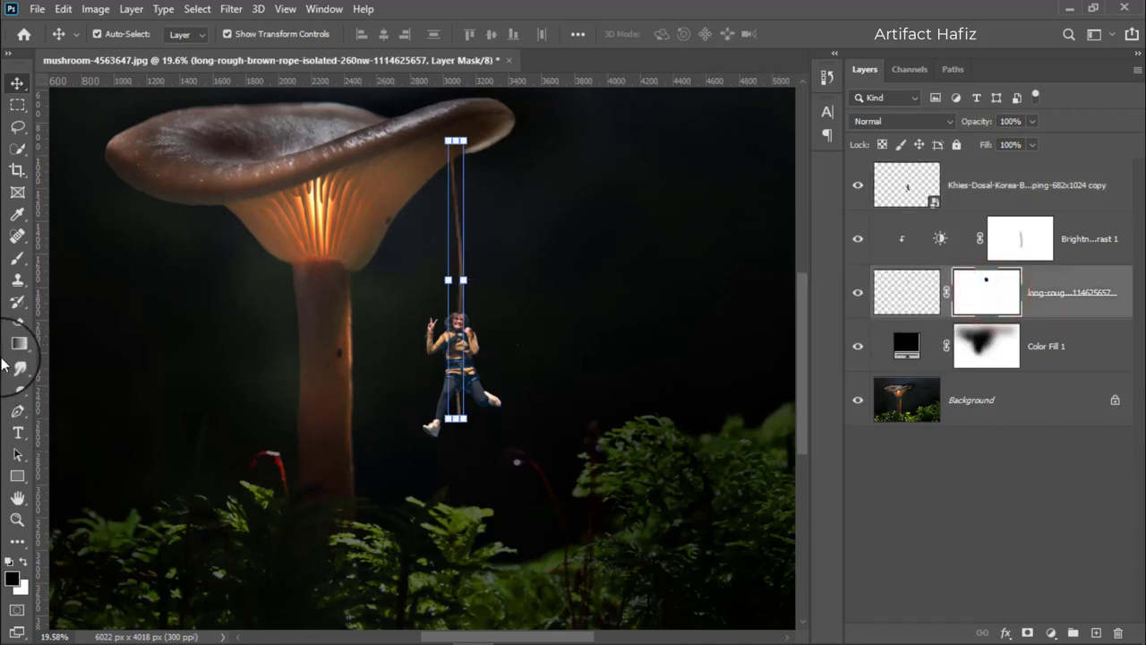
pyautogui.click(18, 258)
pyautogui.moveTo(452, 430); pyautogui.dragTo(443, 431)
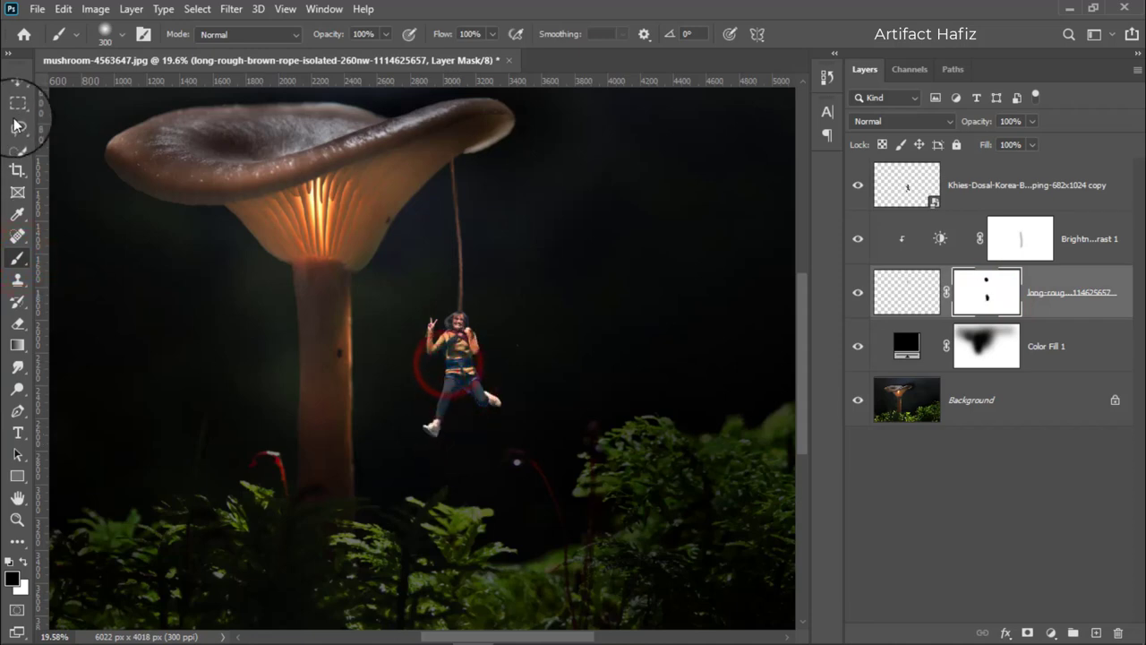
pyautogui.click(17, 82)
pyautogui.click(857, 182)
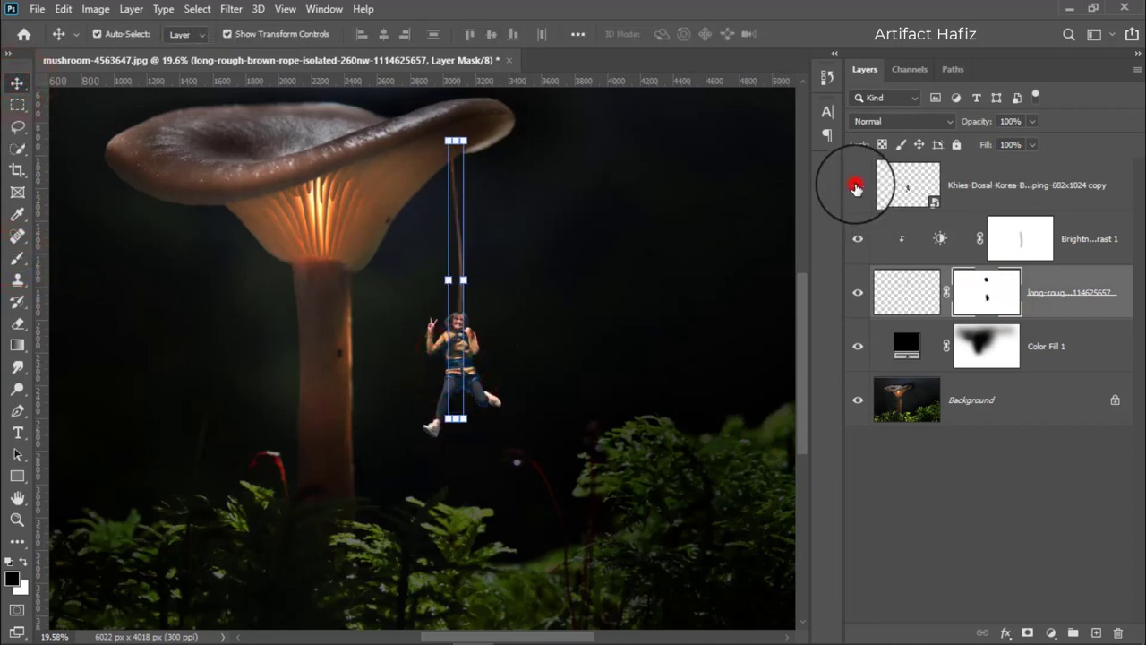
pyautogui.click(856, 183)
pyautogui.click(1000, 188)
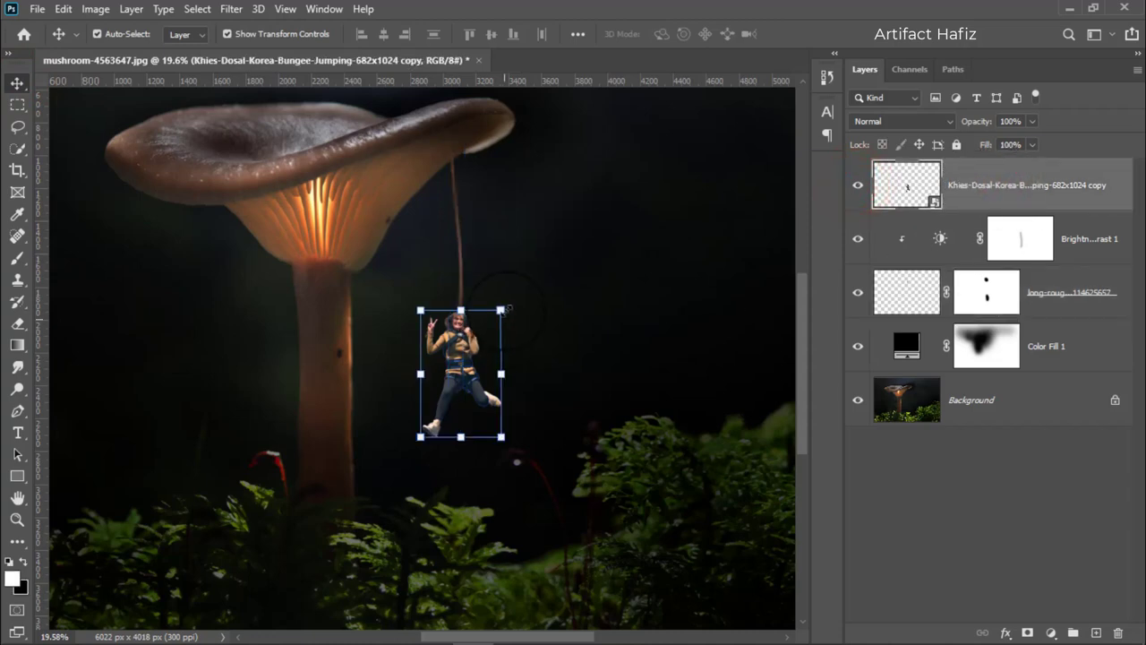
# Tilt the girl slightly on the rope, flip her horizontally, and commit the transform.
pyautogui.moveTo(507, 309); pyautogui.dragTo(519, 319)
pyautogui.rightClick(466, 346)
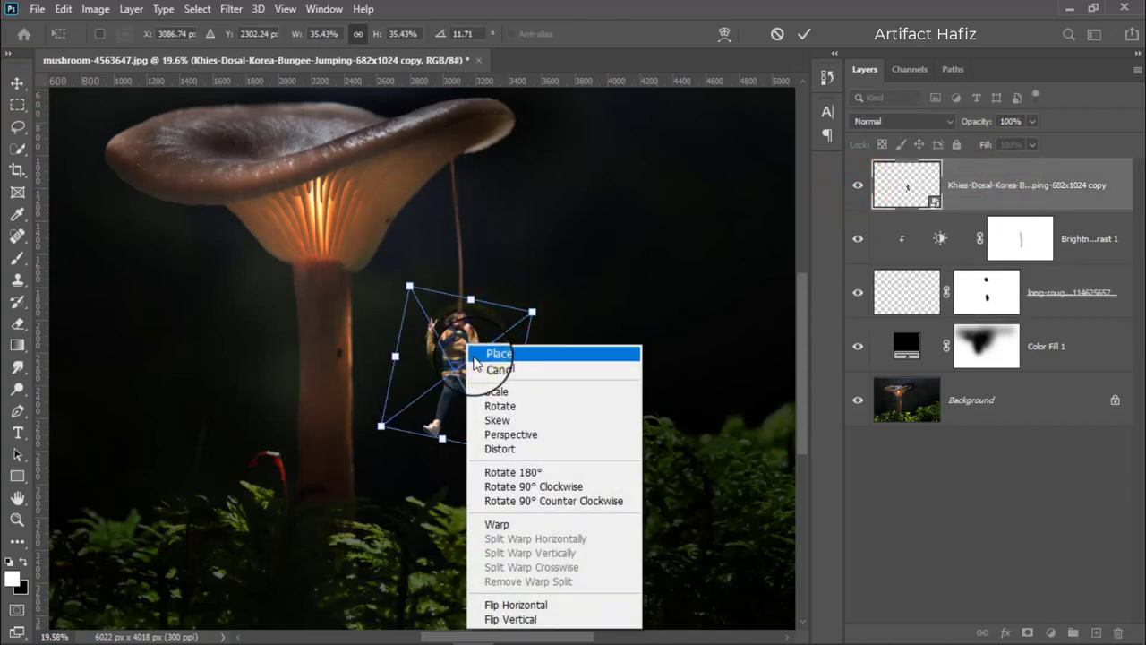
pyautogui.click(502, 606)
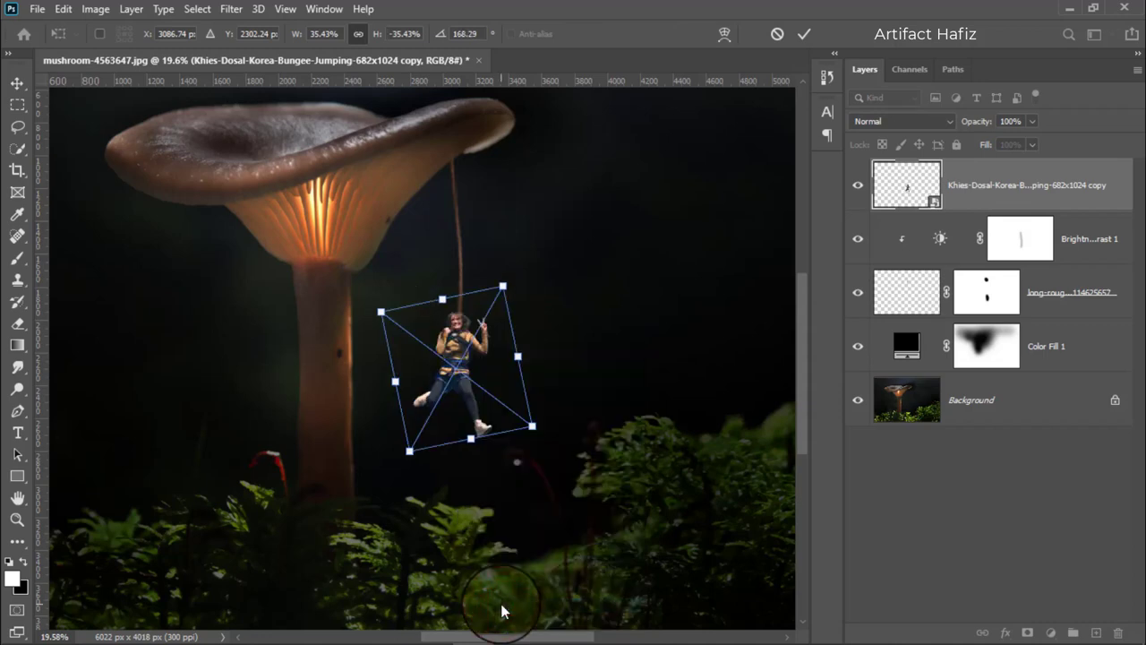
pyautogui.click(803, 34)
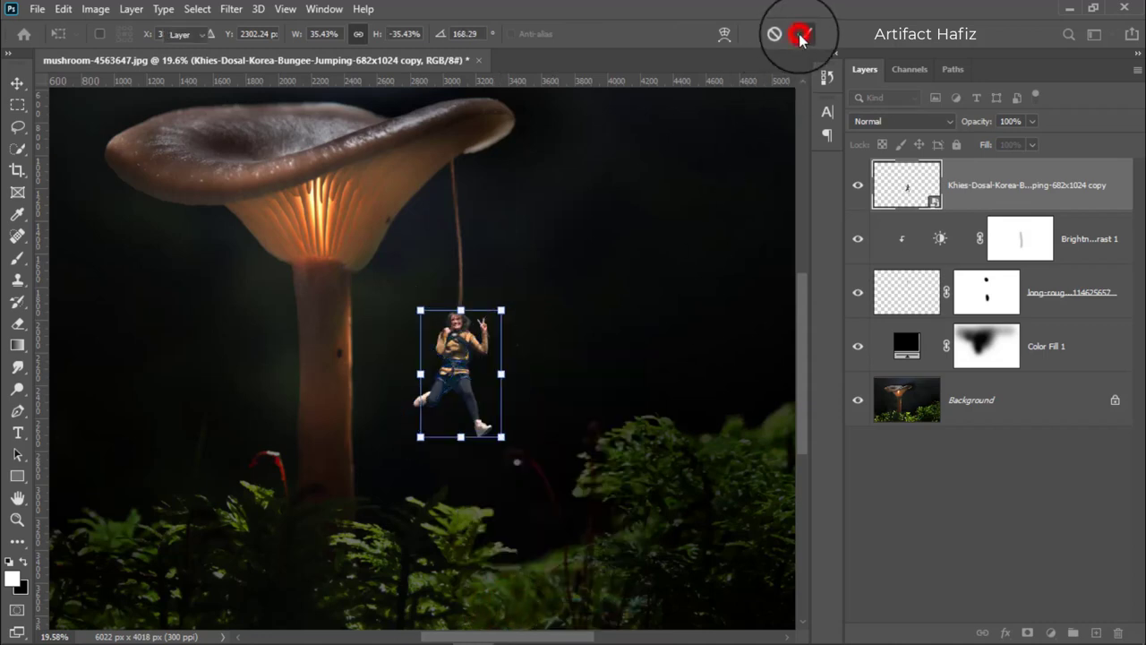
# Select the Rectangular Marquee tool and scroll around the composite.
pyautogui.click(14, 105)
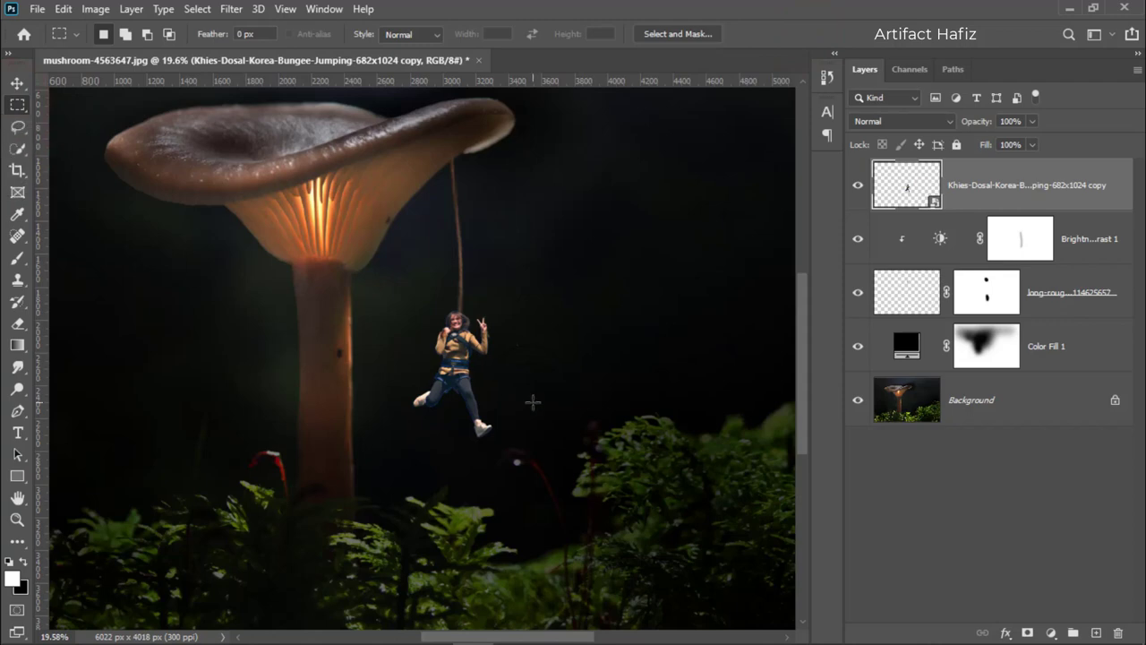
pyautogui.scroll(-1, 428, 365)
pyautogui.scroll(1, 383, 379)
pyautogui.scroll(1, 383, 379)
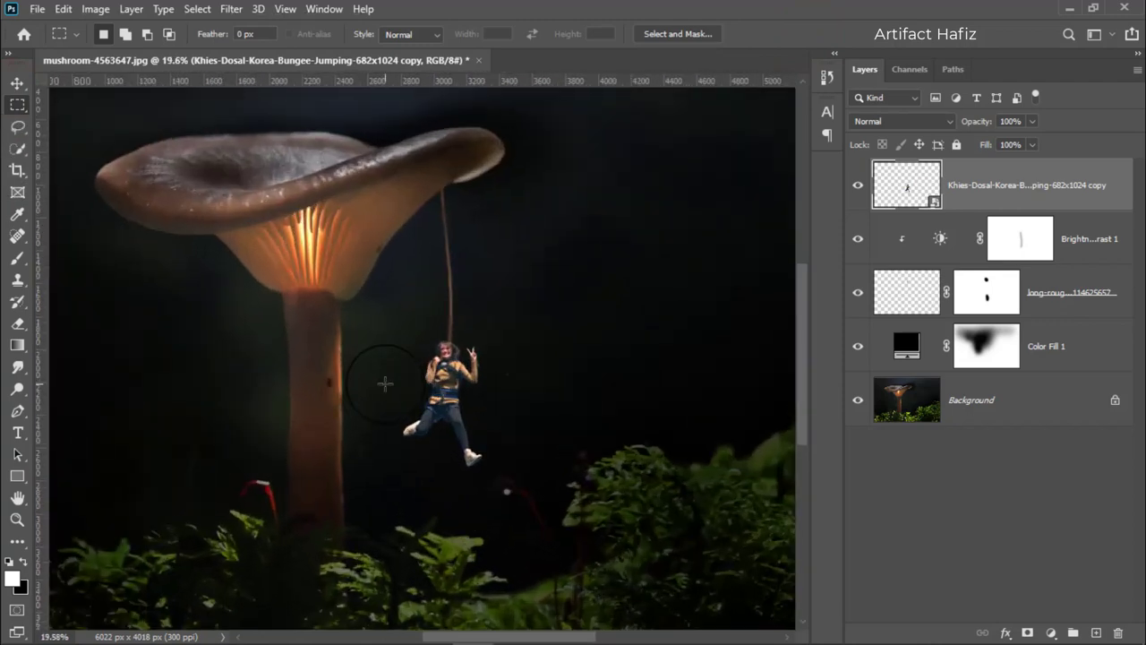
pyautogui.scroll(1, 385, 383)
pyautogui.scroll(1, 319, 319)
pyautogui.scroll(-2, 319, 250)
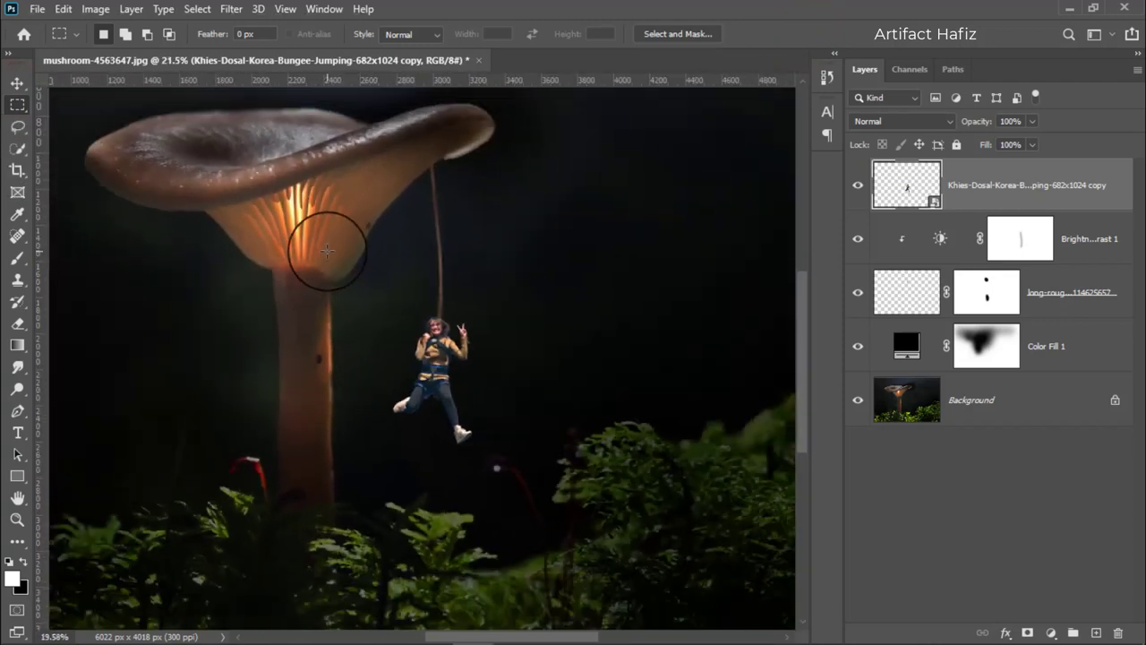
pyautogui.scroll(-1, 328, 253)
pyautogui.scroll(-1, 328, 253)
pyautogui.scroll(-1, 328, 249)
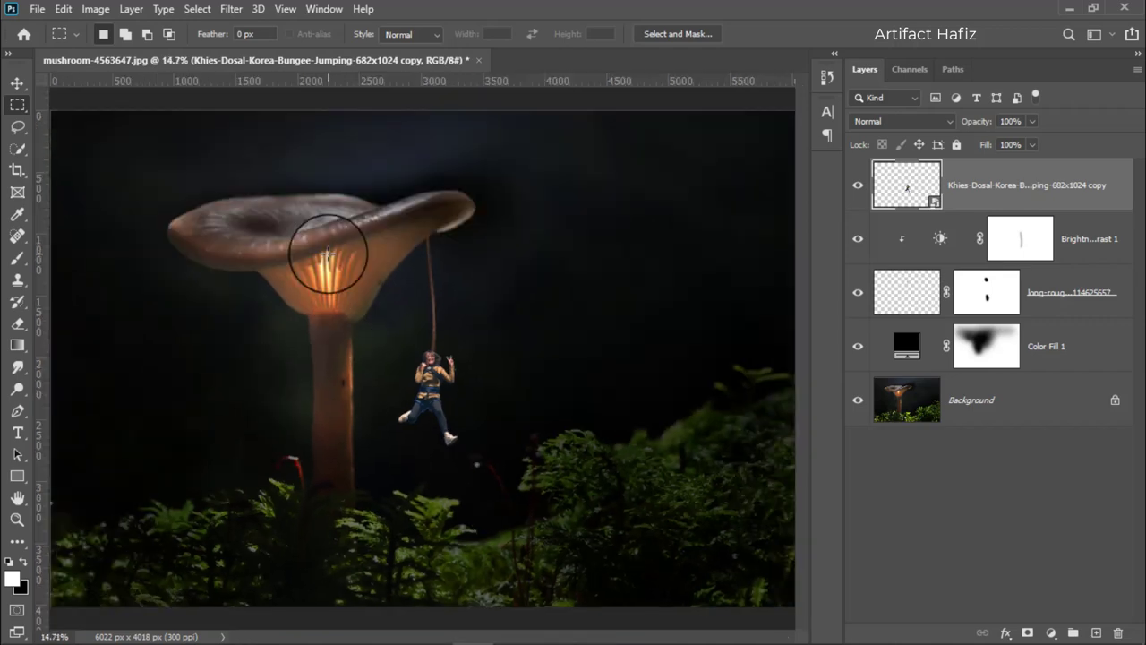
pyautogui.scroll(-1, 328, 251)
pyautogui.scroll(-1, 345, 260)
pyautogui.scroll(1, 344, 268)
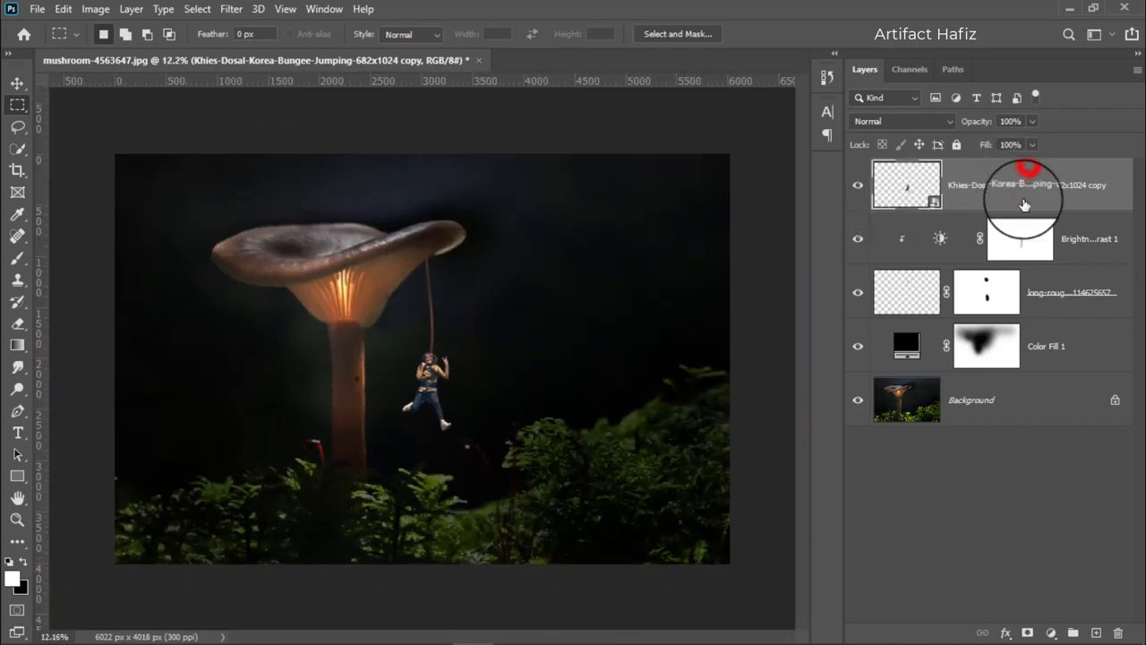
# Add a Solid Color fill layer in bright orange.
pyautogui.click(1051, 633)
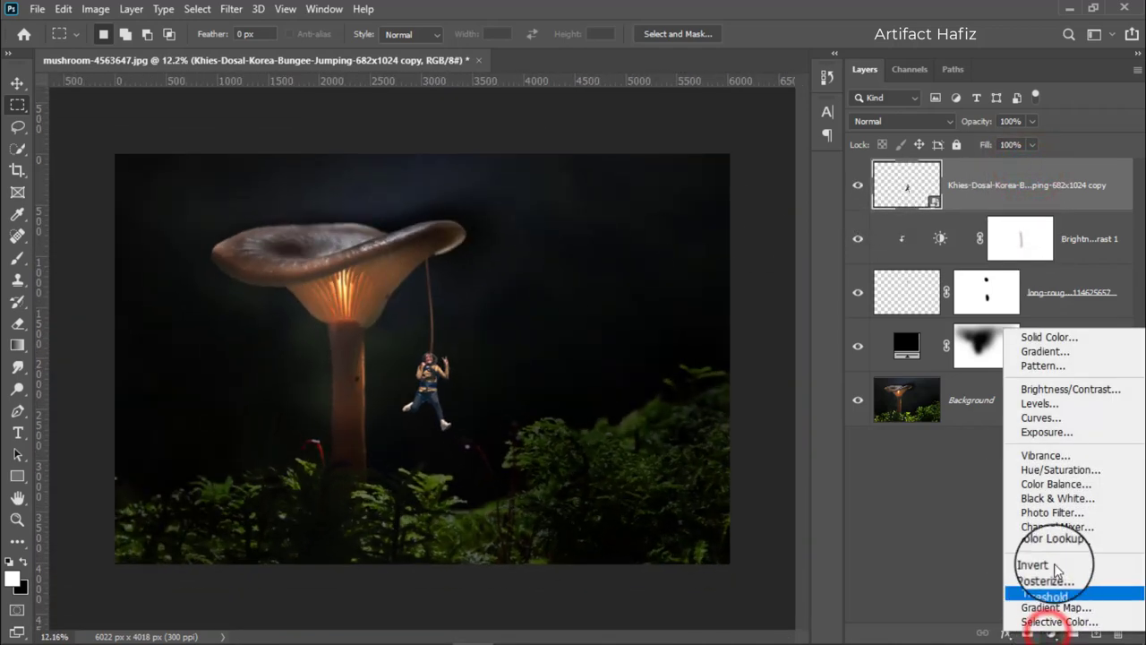
pyautogui.click(1048, 337)
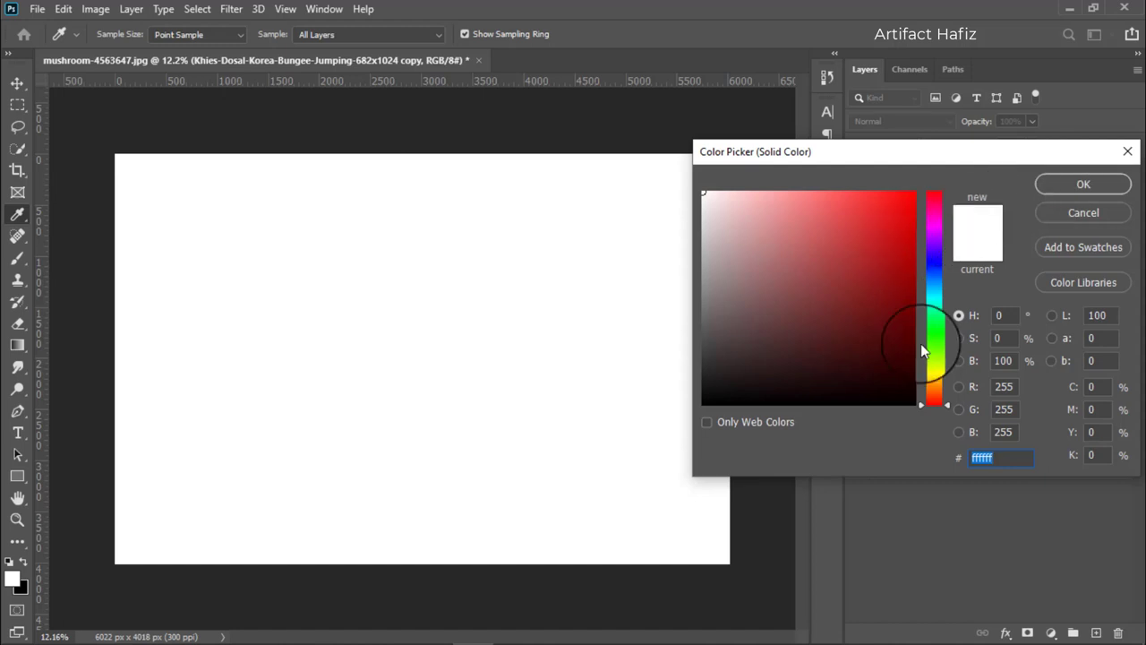
pyautogui.click(931, 385)
pyautogui.moveTo(871, 240); pyautogui.dragTo(884, 165)
pyautogui.click(1074, 184)
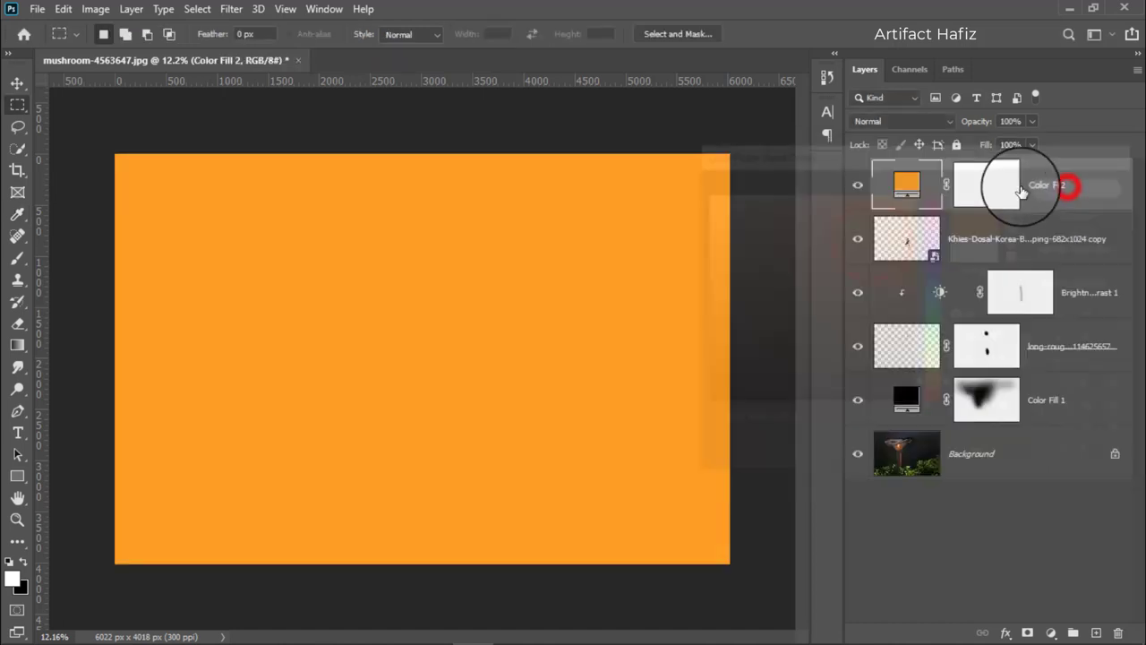
# Invert the Color Fill 2 mask to black so the orange fill is hidden.
pyautogui.moveTo(1034, 188); pyautogui.dragTo(893, 381)
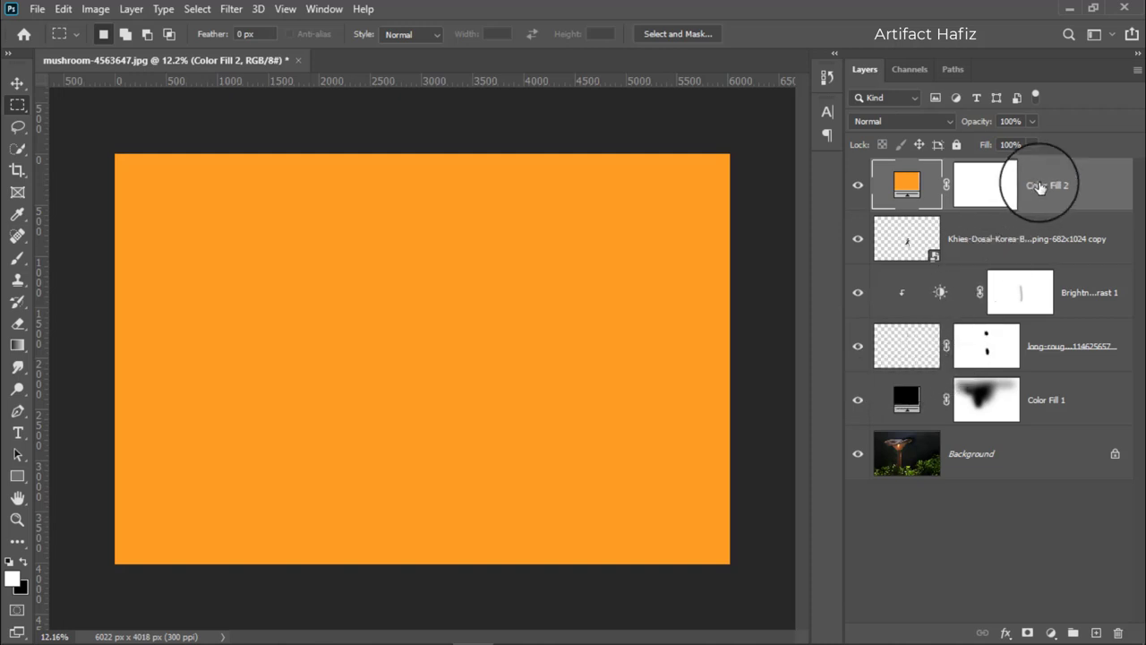
pyautogui.click(975, 186)
pyautogui.hotkey('ctrl', 'i')
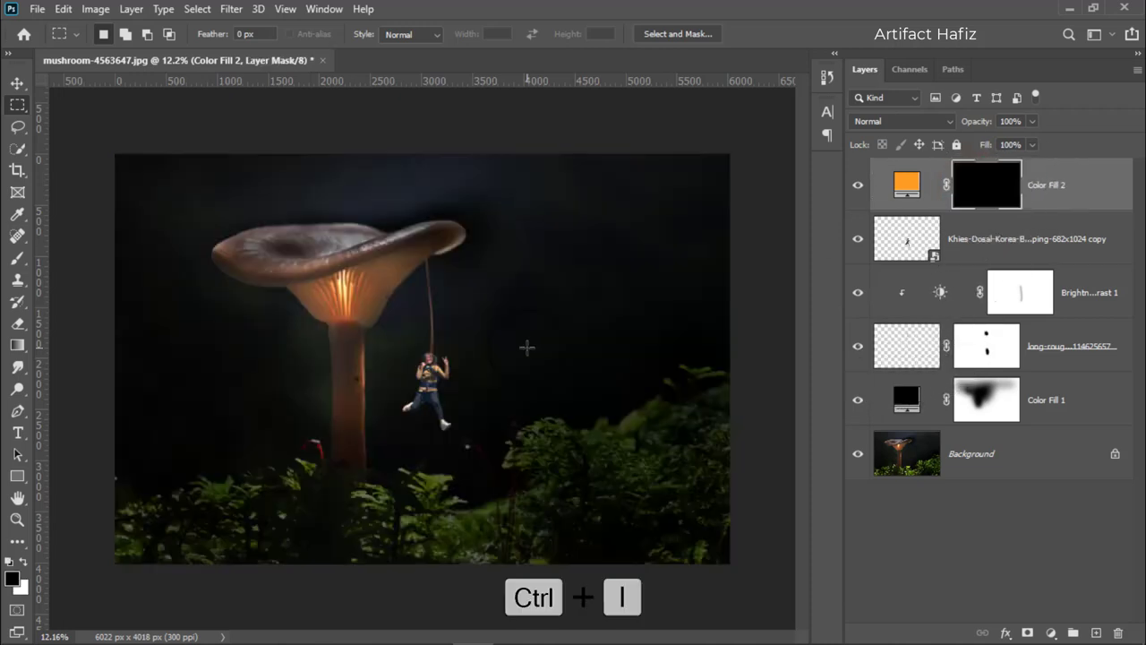
# Brush white into the mask under the mushroom cap, briefly trying Multiply blending.
pyautogui.click(16, 259)
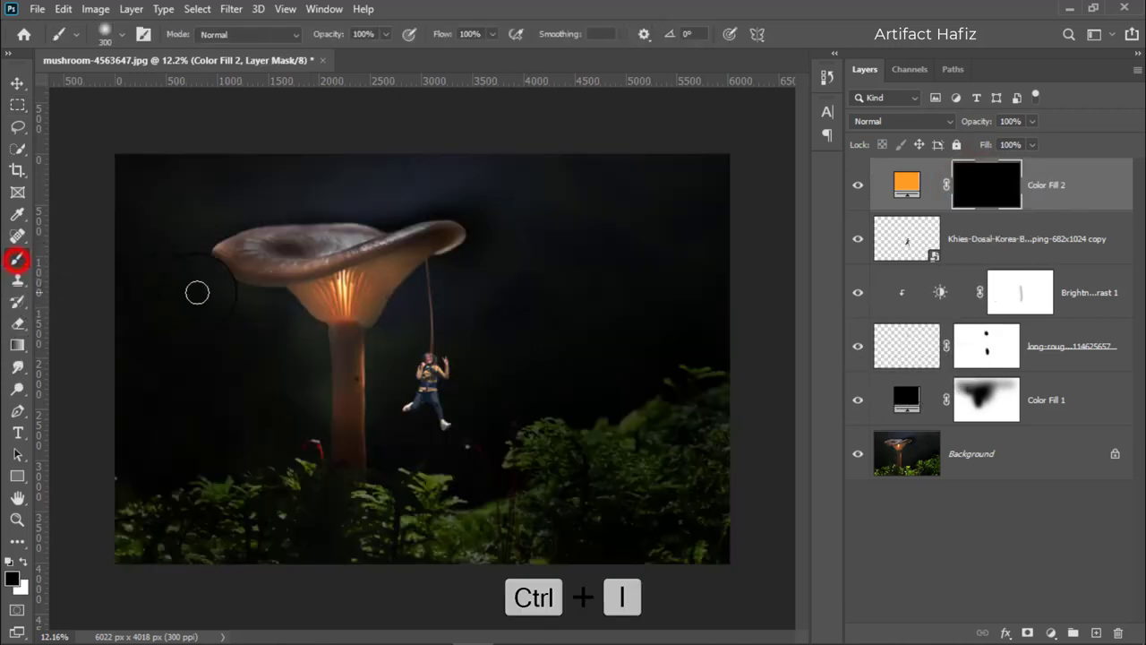
pyautogui.scroll(2, 324, 298)
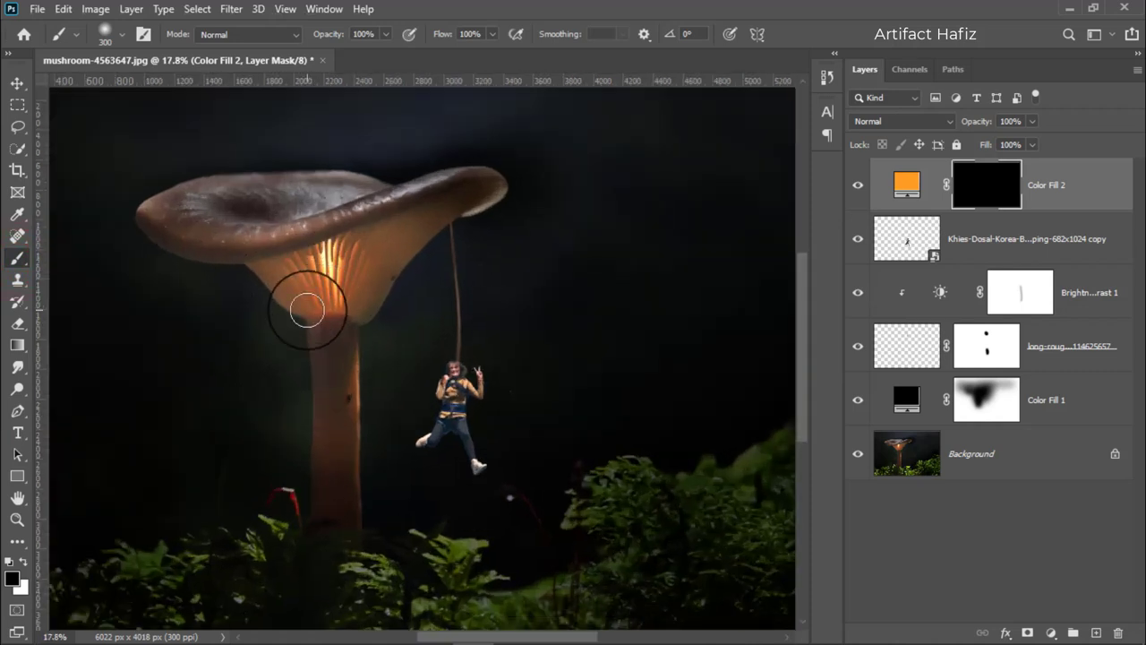
pyautogui.moveTo(306, 309); pyautogui.dragTo(322, 271)
pyautogui.click(899, 121)
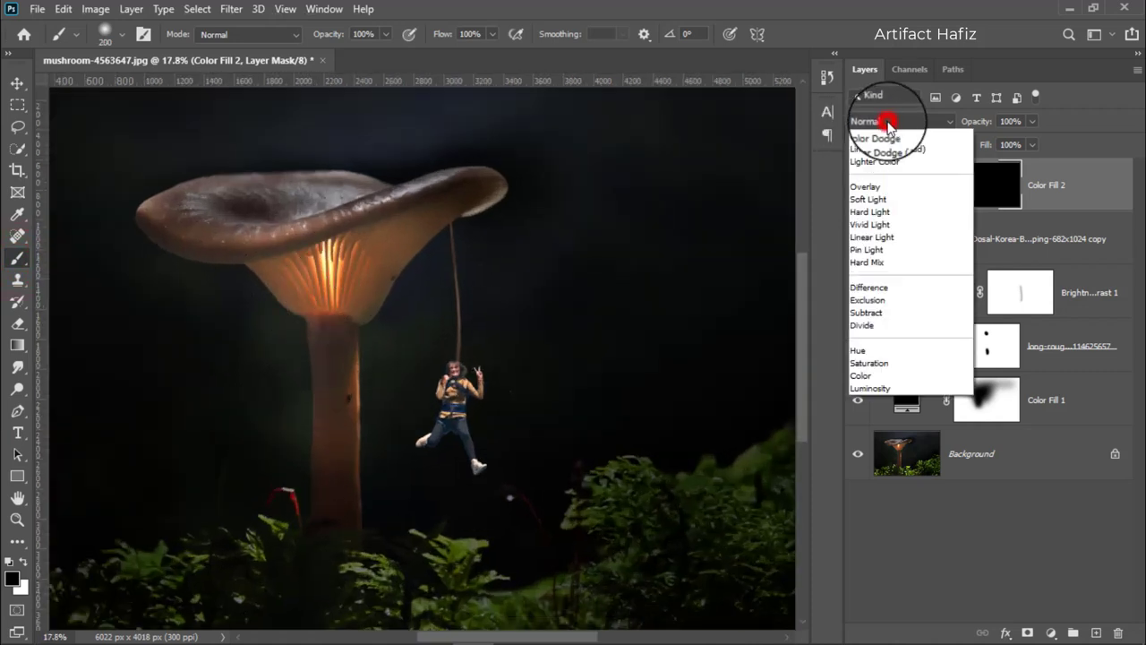
pyautogui.click(871, 186)
pyautogui.press('x')
pyautogui.click(327, 267)
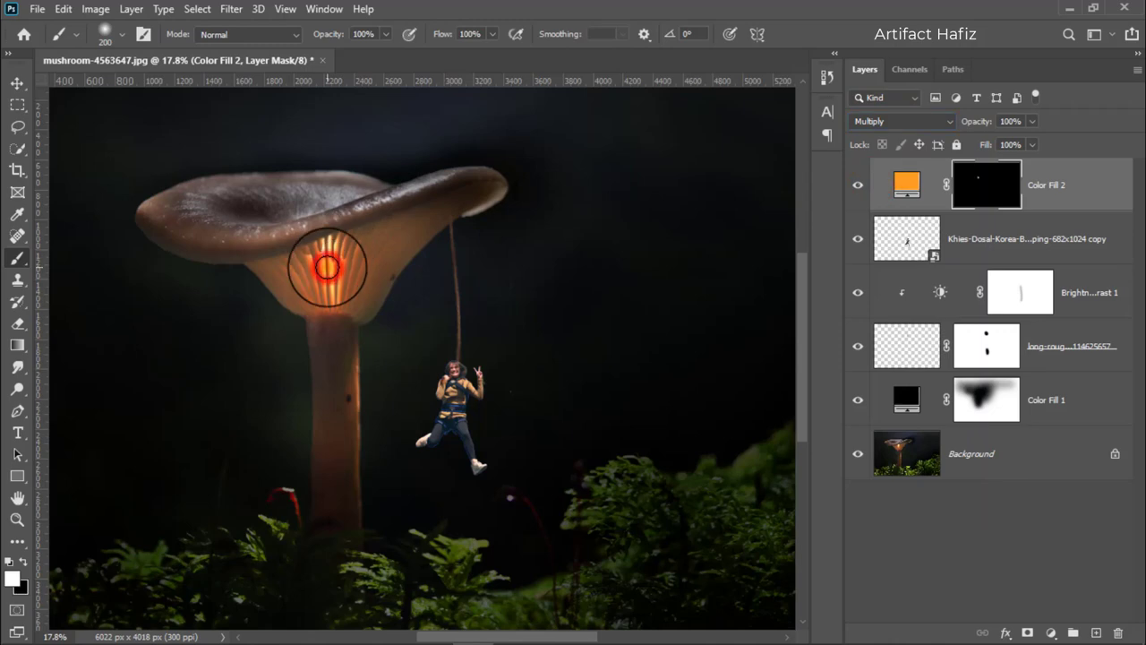
# Switch Color Fill 2 to Screen and paint a larger, brighter glow under the cap.
pyautogui.press(']')
pyautogui.press(']')
pyautogui.click(875, 120)
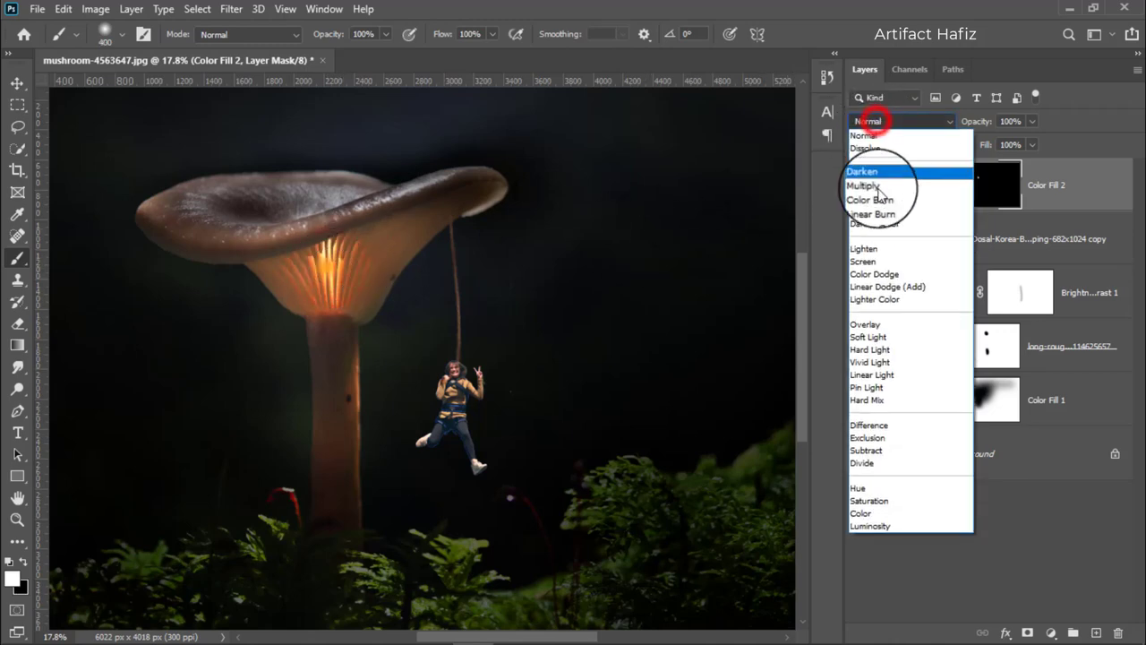
pyautogui.click(872, 254)
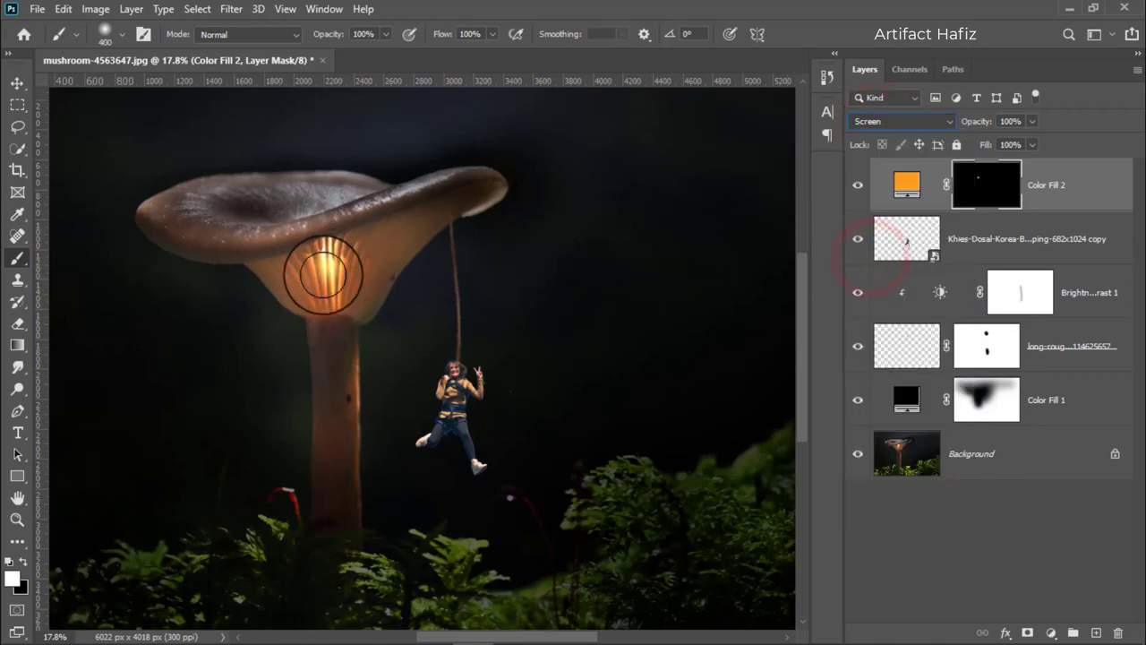
pyautogui.click(332, 275)
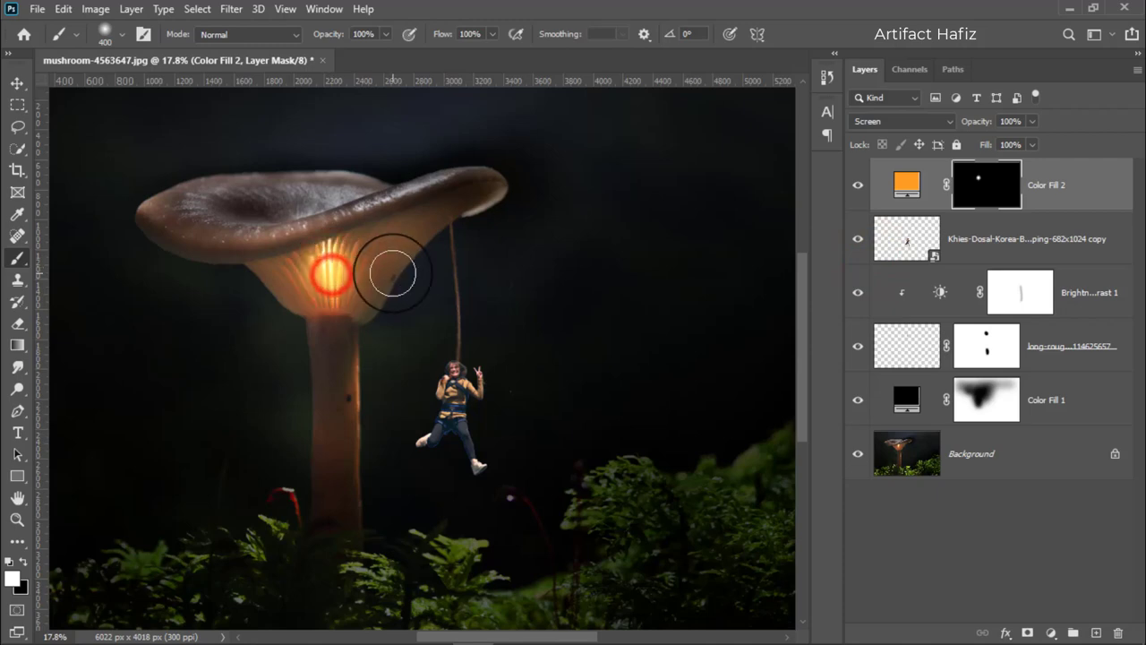
pyautogui.press(']')
pyautogui.press(']')
pyautogui.press(']')
pyautogui.press(']')
pyautogui.press(']')
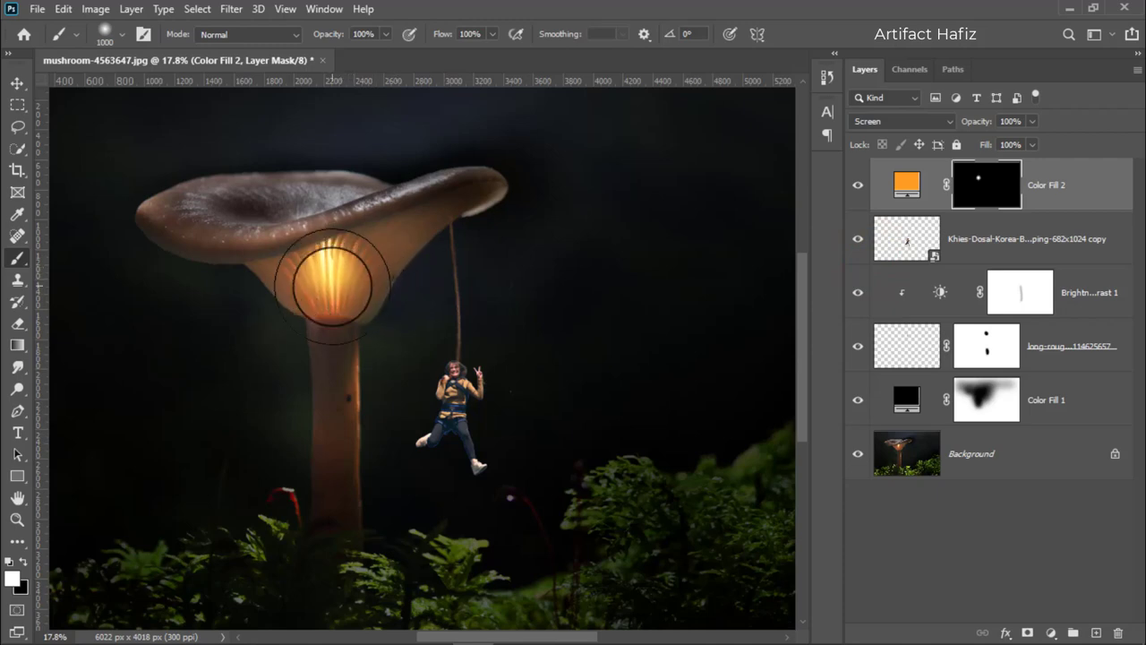
pyautogui.click(332, 288)
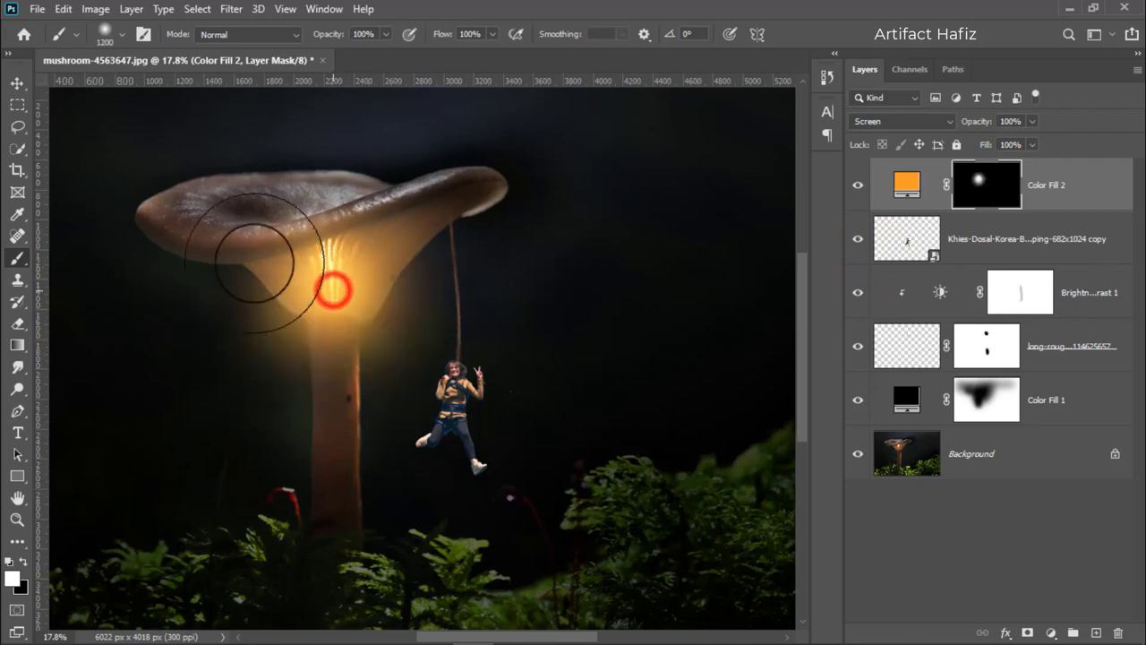
pyautogui.click(17, 82)
# Squash, tilt and move the glow mask onto the cap's gills, then commit.
pyautogui.click(333, 436)
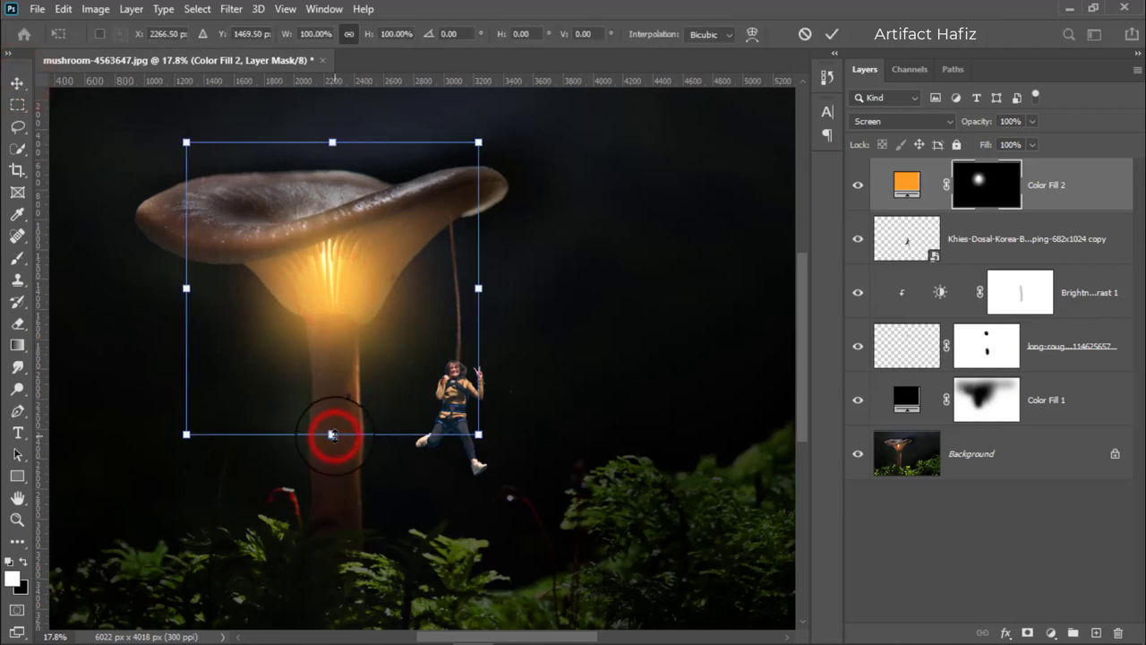
pyautogui.moveTo(333, 435); pyautogui.dragTo(332, 287)
pyautogui.moveTo(321, 212); pyautogui.dragTo(327, 278)
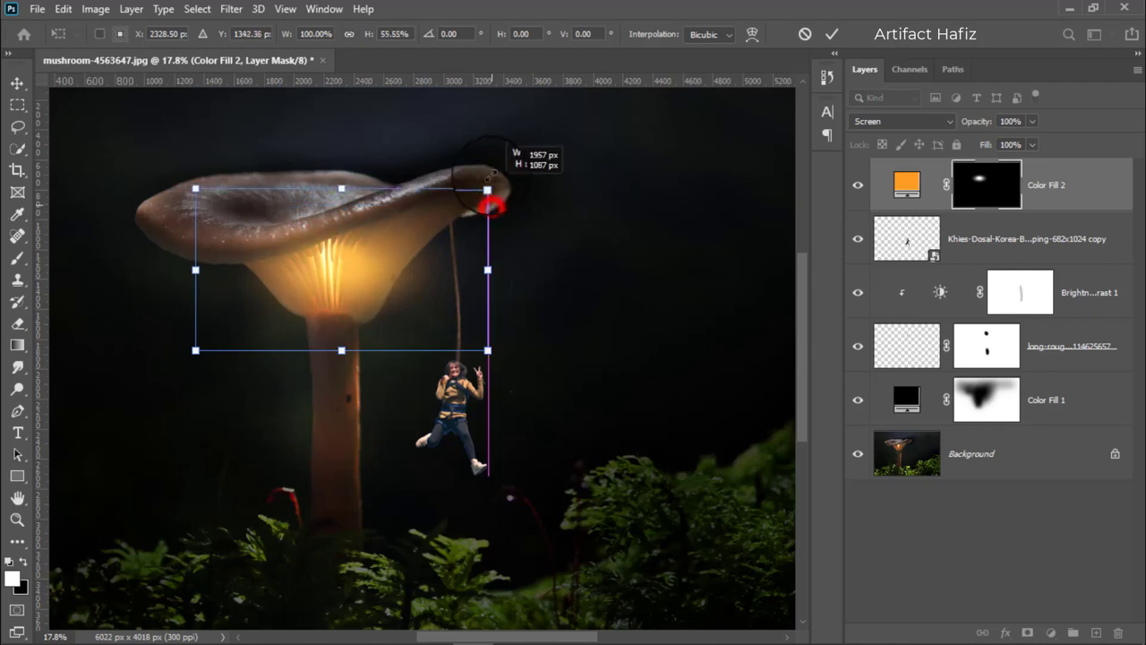
pyautogui.moveTo(504, 159)
pyautogui.mouseDown()
pyautogui.moveTo(425, 109)
pyautogui.moveTo(460, 90)
pyautogui.mouseUp()
pyautogui.moveTo(360, 292)
pyautogui.mouseDown()
pyautogui.moveTo(364, 280)
pyautogui.moveTo(356, 293)
pyautogui.mouseUp()
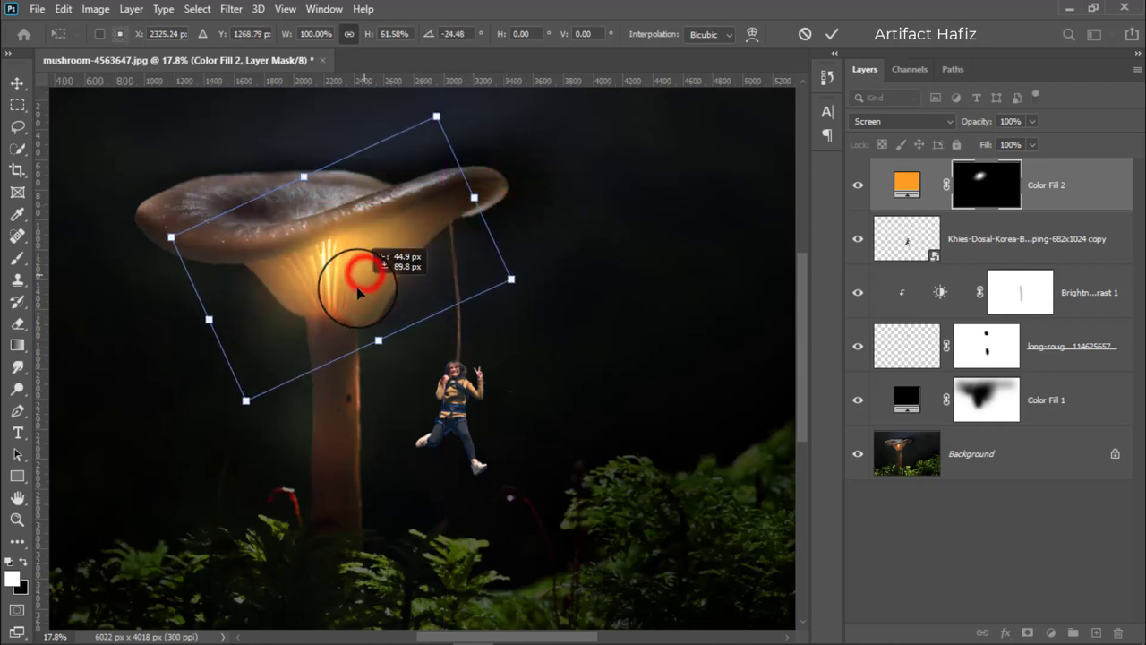
pyautogui.click(831, 35)
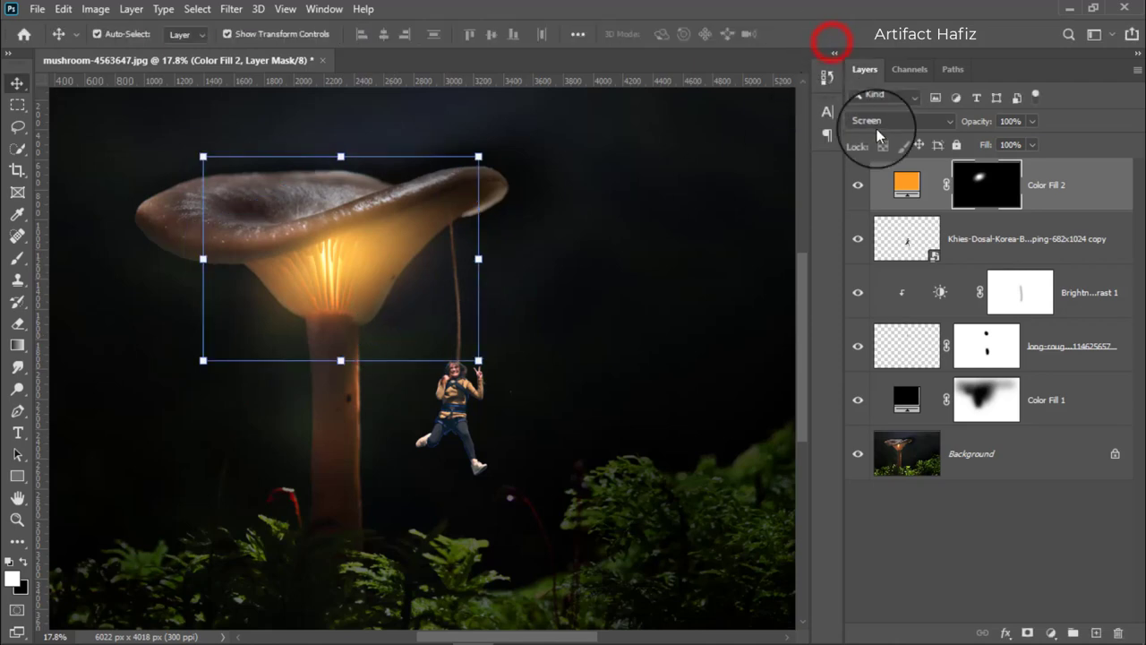
# Set Color Fill 2 to Overlay and scale the glow to about 259%, rotated about 33°.
pyautogui.click(877, 123)
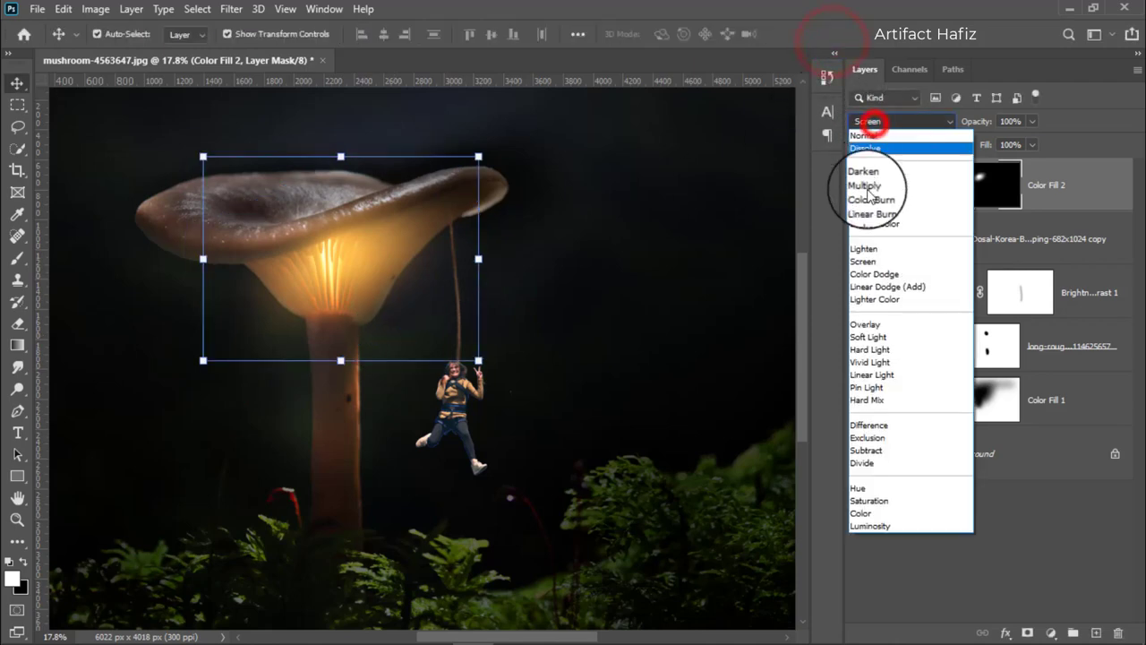
pyautogui.click(861, 326)
pyautogui.moveTo(479, 360); pyautogui.dragTo(596, 445)
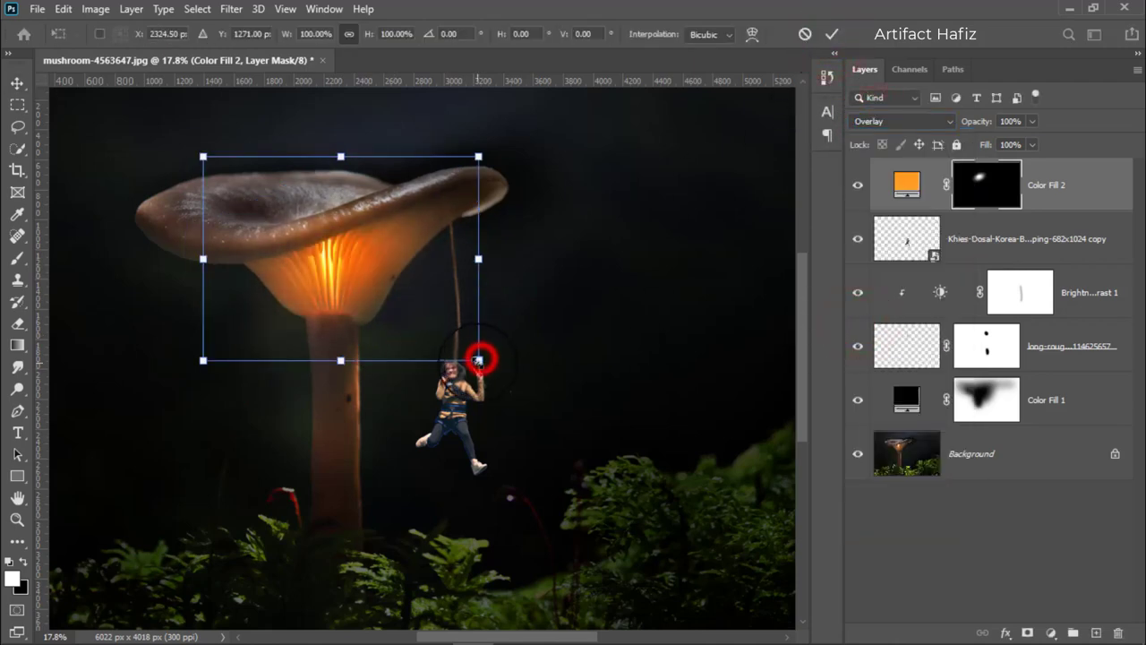
pyautogui.moveTo(391, 310); pyautogui.dragTo(322, 269)
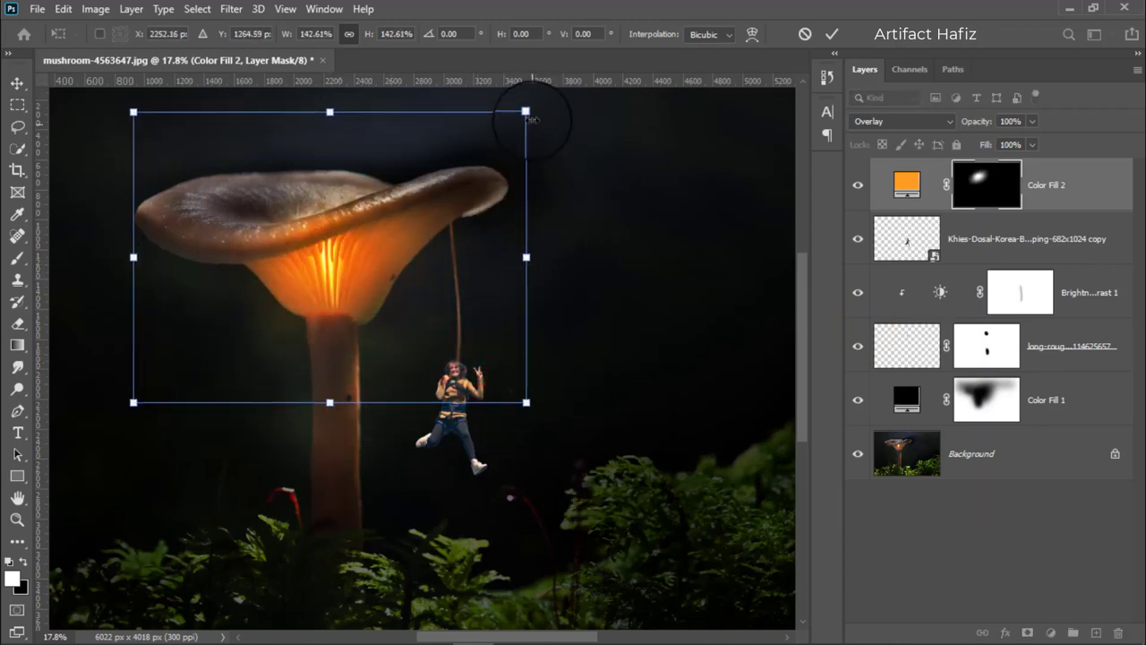
pyautogui.moveTo(530, 254); pyautogui.dragTo(698, 257)
pyautogui.moveTo(402, 272); pyautogui.dragTo(313, 264)
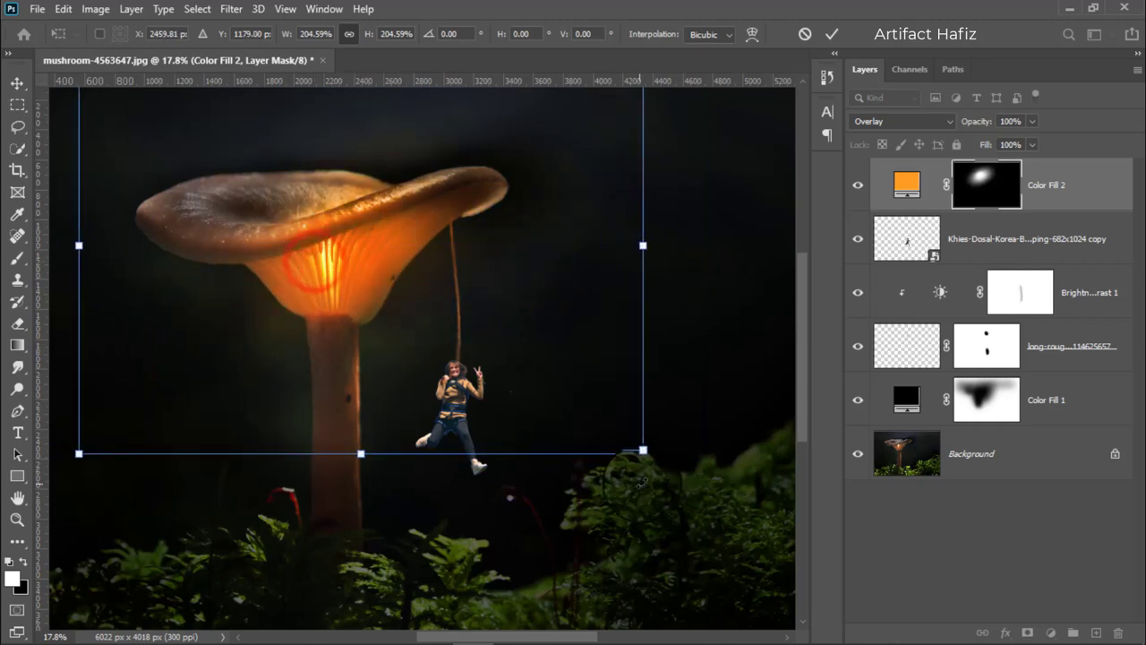
pyautogui.moveTo(660, 466); pyautogui.dragTo(474, 535)
pyautogui.moveTo(369, 269); pyautogui.dragTo(313, 265)
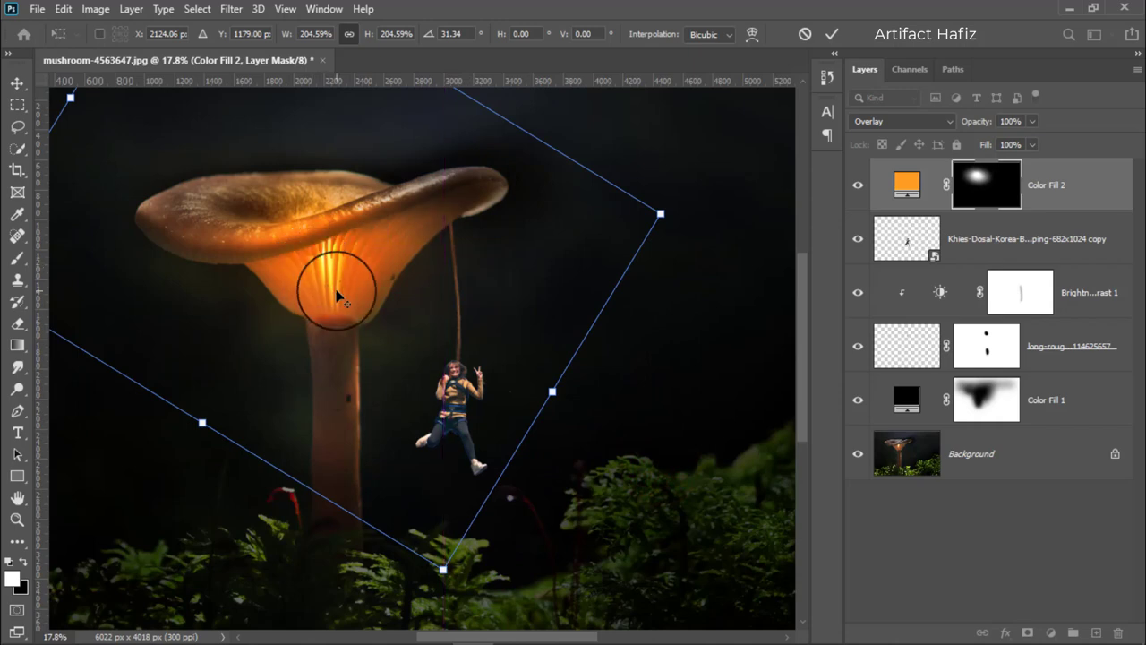
pyautogui.scroll(-2, 341, 291)
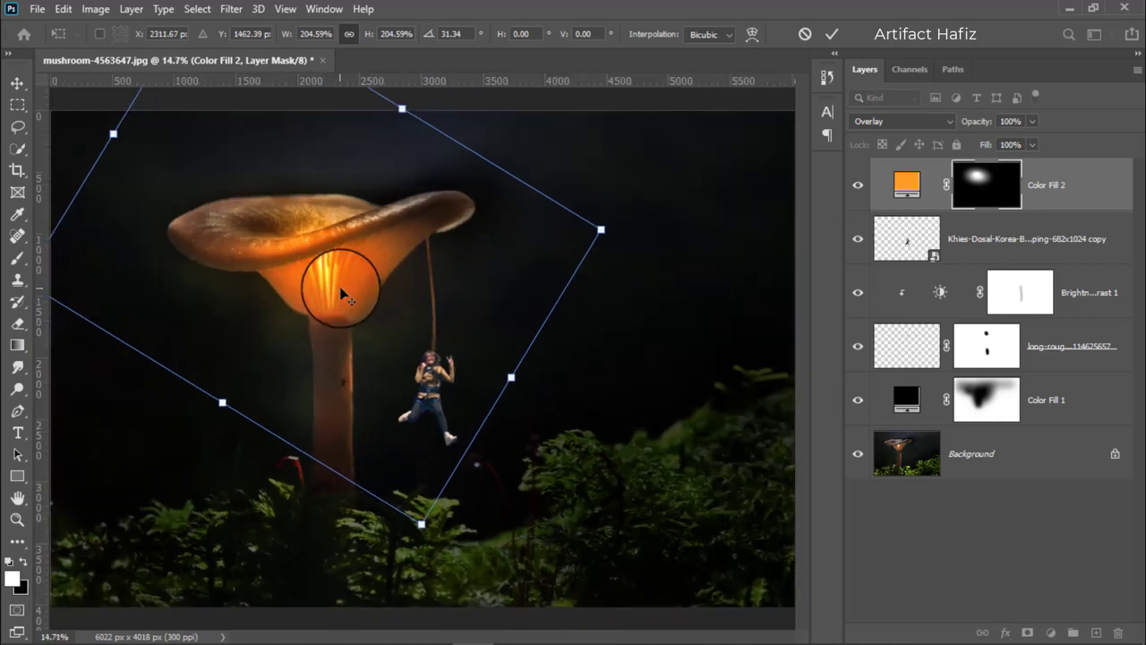
pyautogui.moveTo(334, 285); pyautogui.dragTo(361, 285)
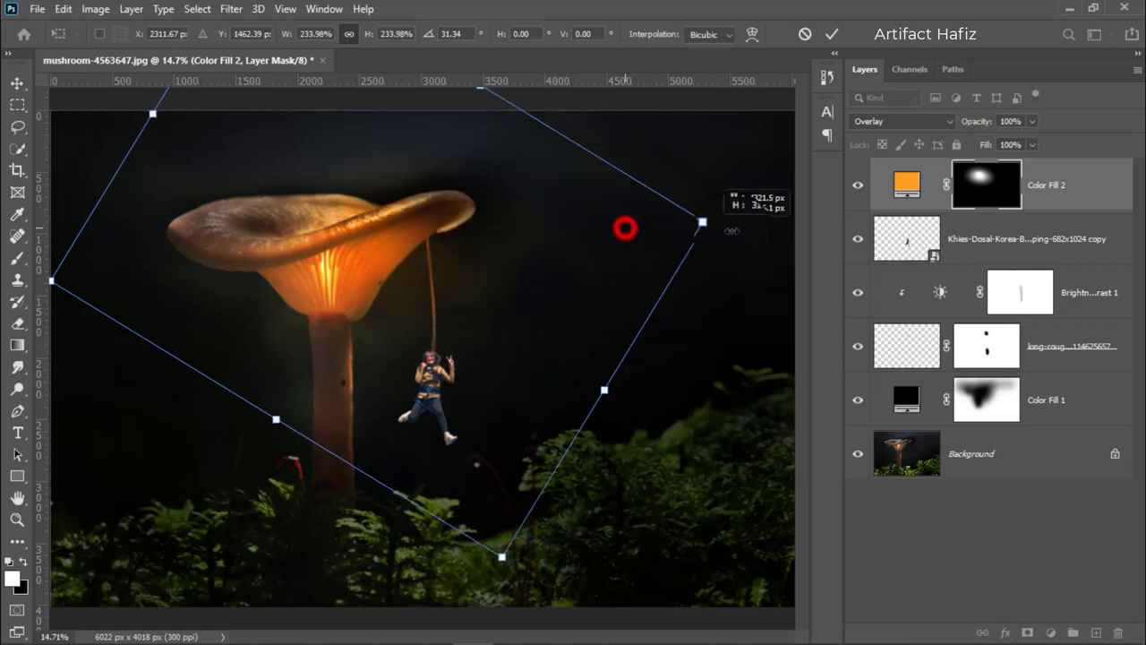
pyautogui.moveTo(626, 230); pyautogui.dragTo(777, 215)
pyautogui.moveTo(494, 242); pyautogui.dragTo(403, 272)
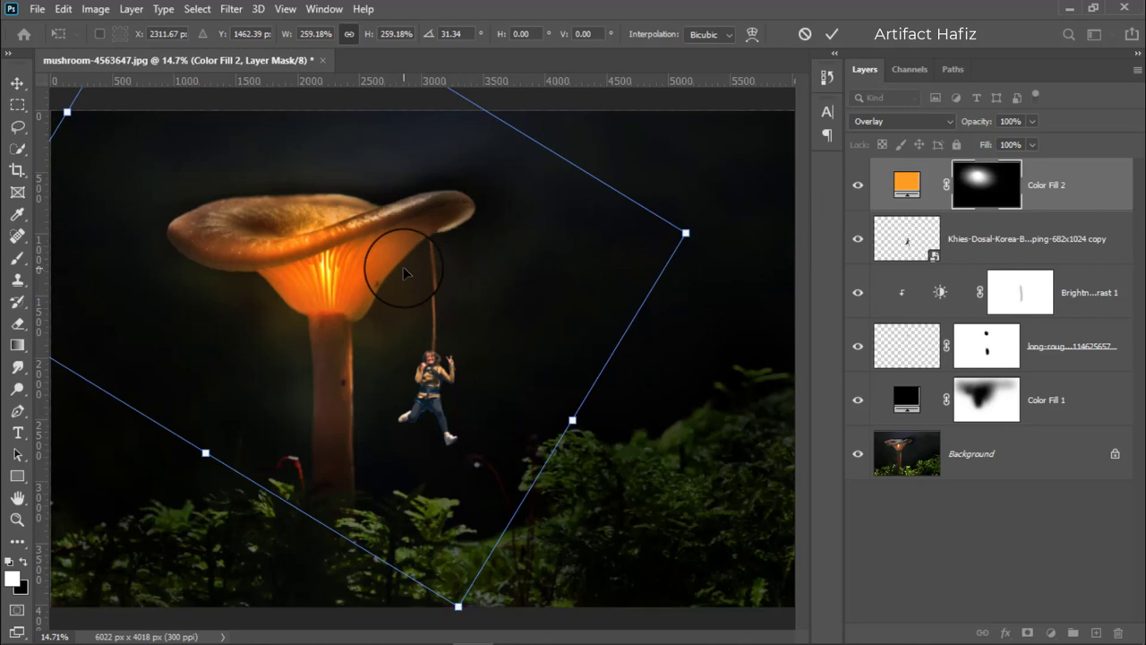
pyautogui.click(830, 36)
# Toggle Color Fill 2's visibility to compare the glow, then select the layer.
pyautogui.click(1074, 176)
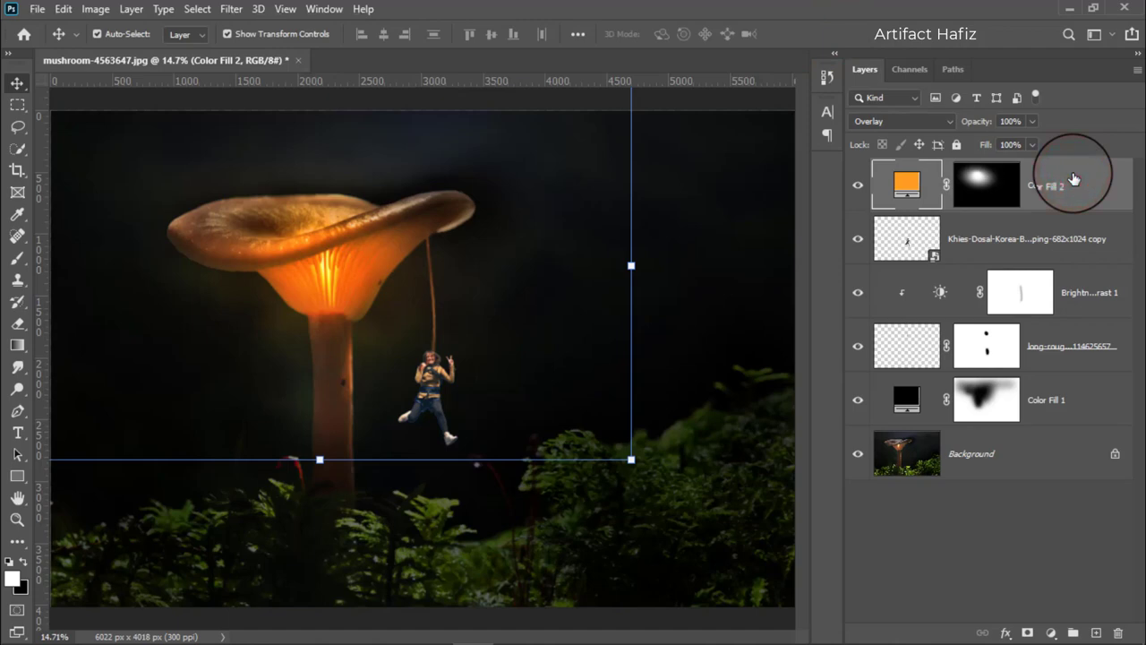
pyautogui.click(859, 188)
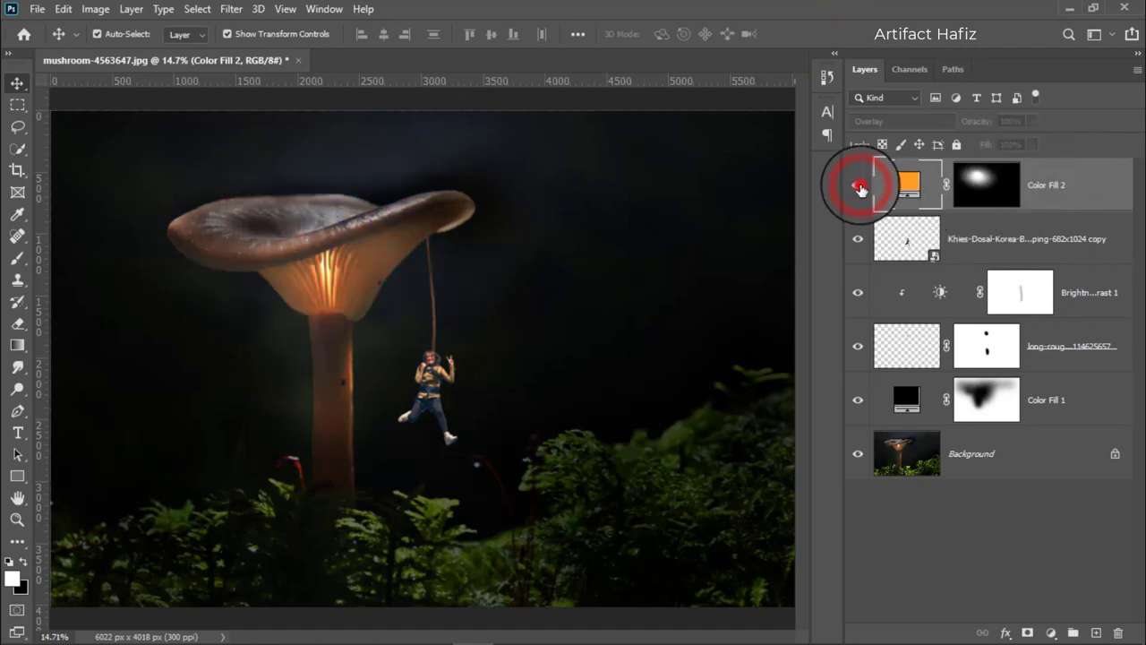
pyautogui.click(860, 188)
pyautogui.click(1061, 184)
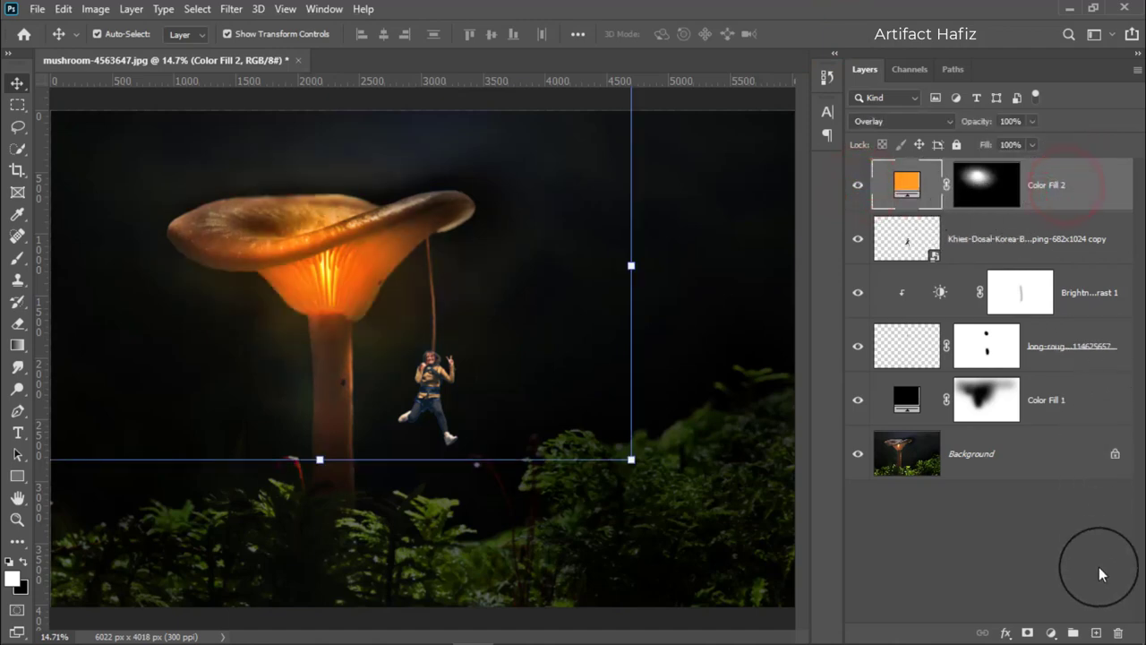
# Add Layer 1, sample orange ff9c0f from the gills, and paint a glow over them.
pyautogui.click(1096, 632)
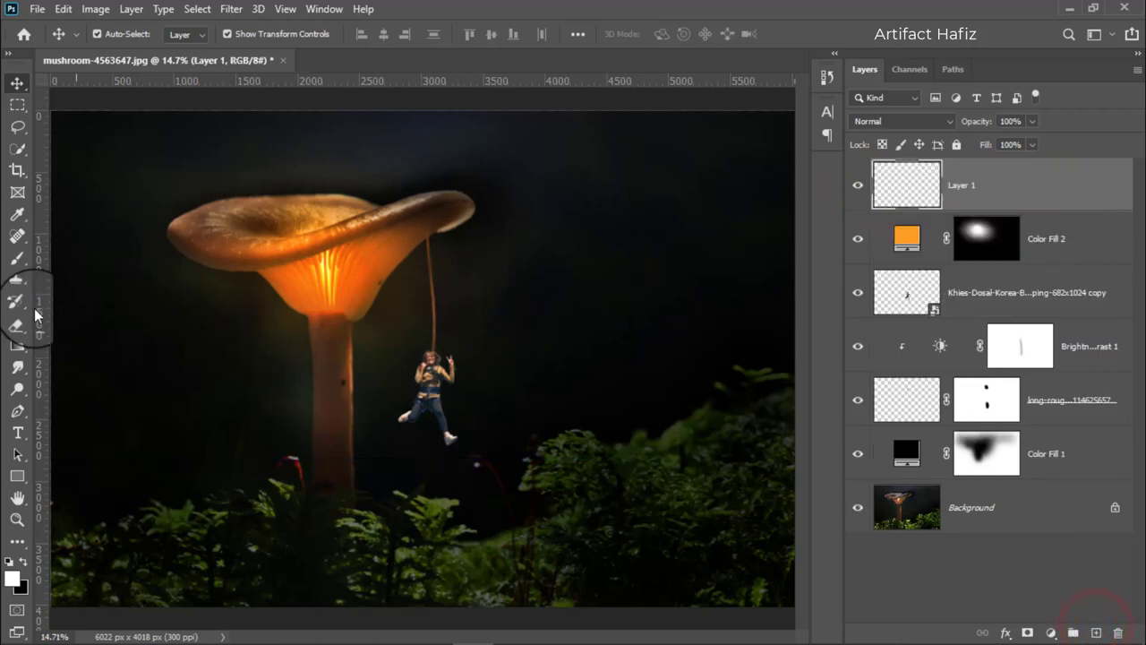
pyautogui.click(17, 258)
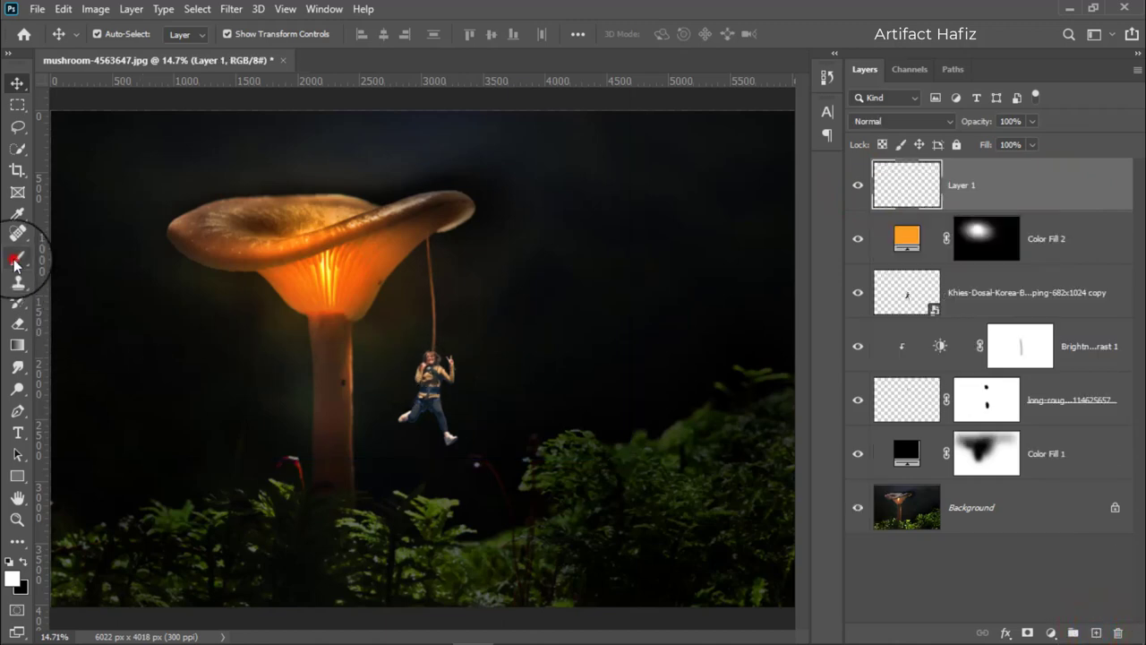
pyautogui.click(19, 580)
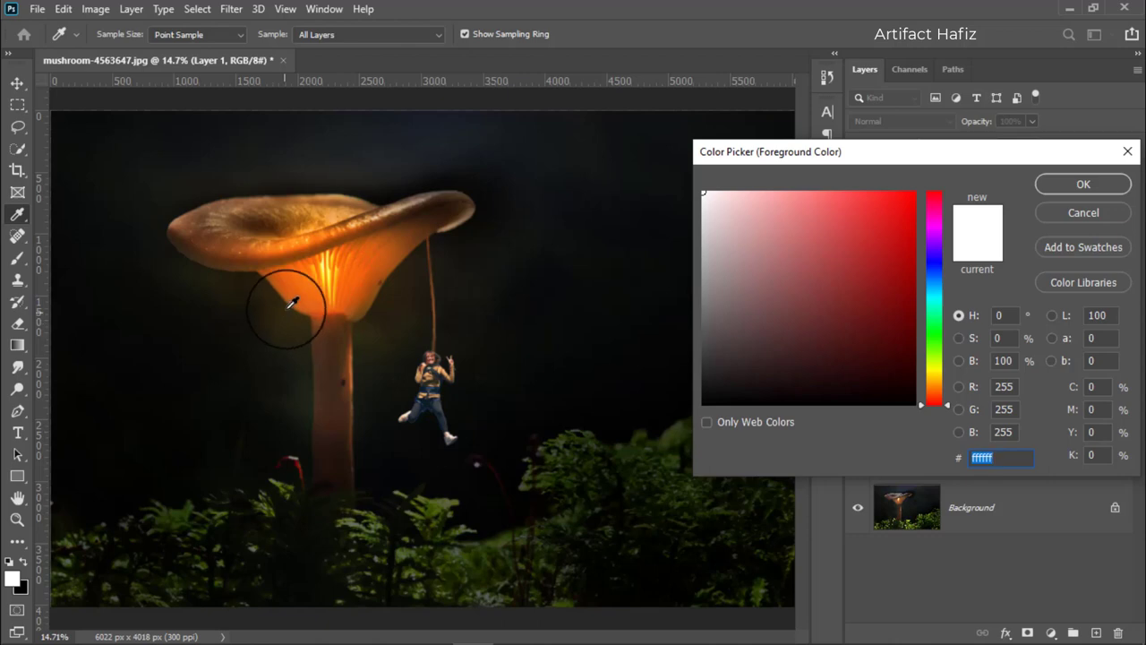
pyautogui.click(330, 266)
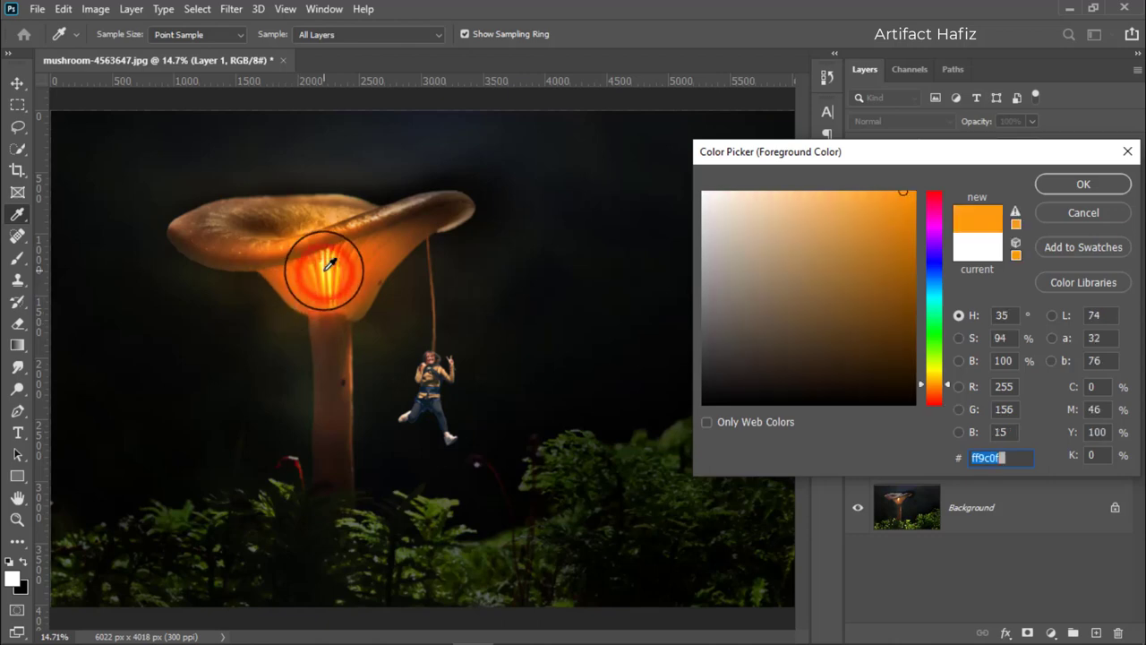
pyautogui.click(1079, 183)
pyautogui.press('b')
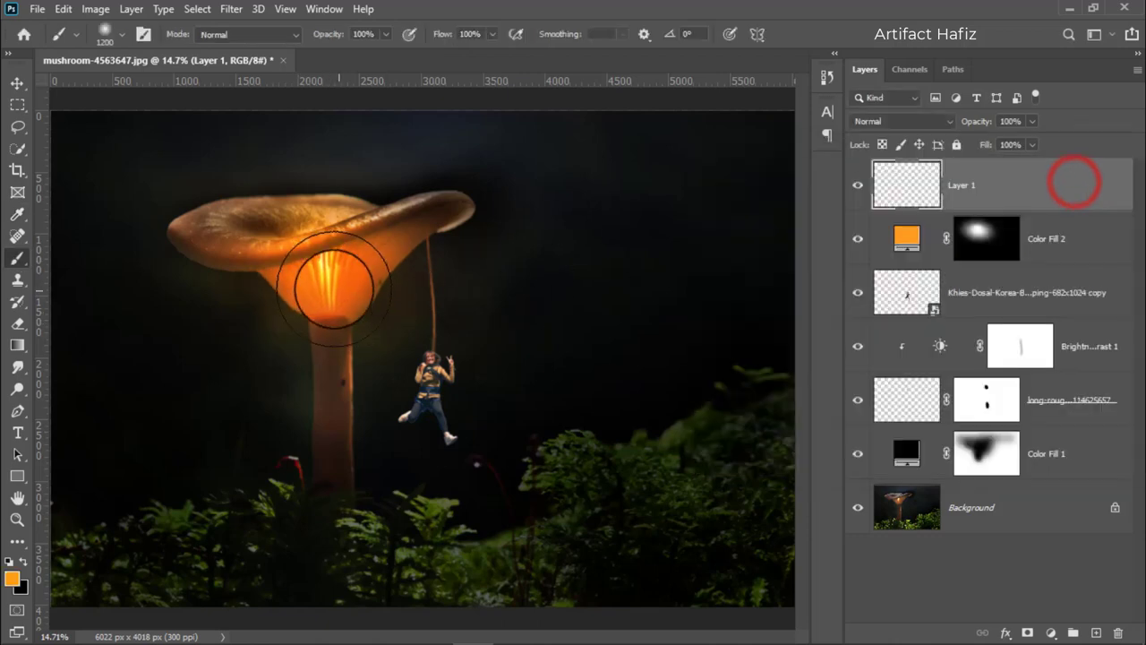
pyautogui.click(333, 286)
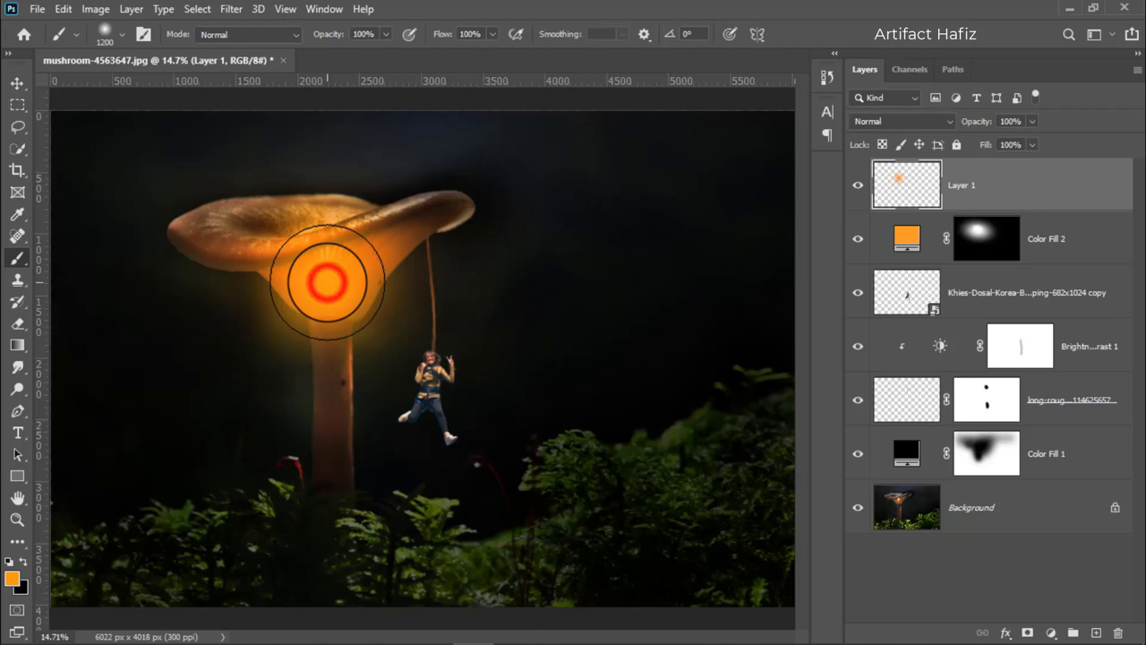
pyautogui.click(18, 84)
# Set Layer 1 to Screen and resize and reposition its glow over the mushroom cap.
pyautogui.click(899, 121)
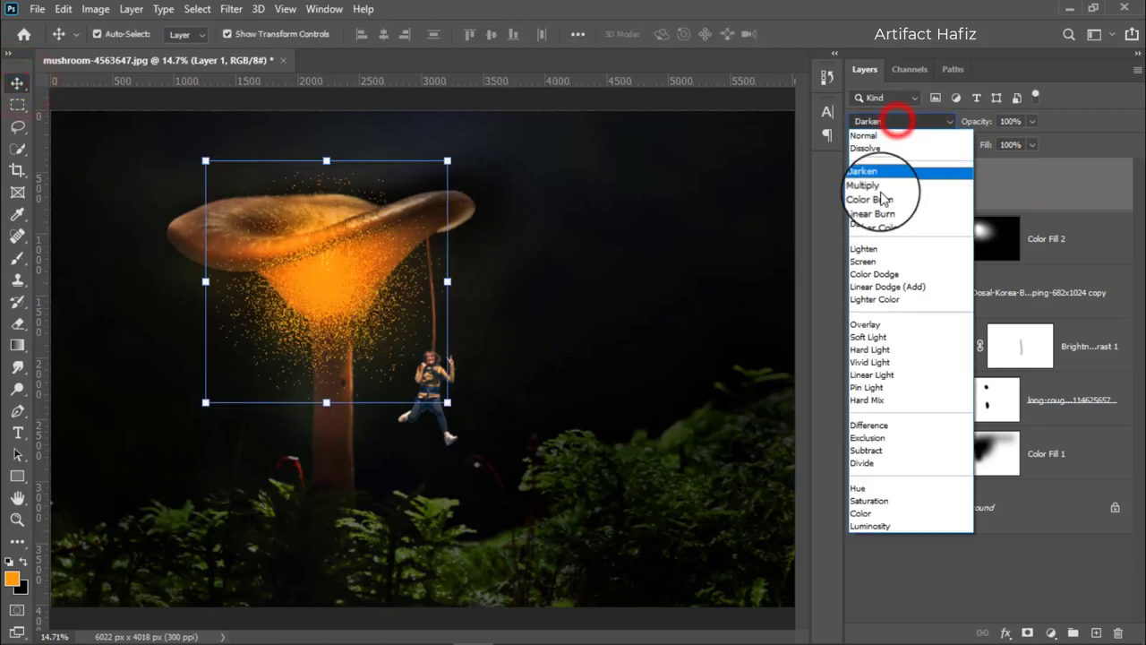
pyautogui.click(878, 262)
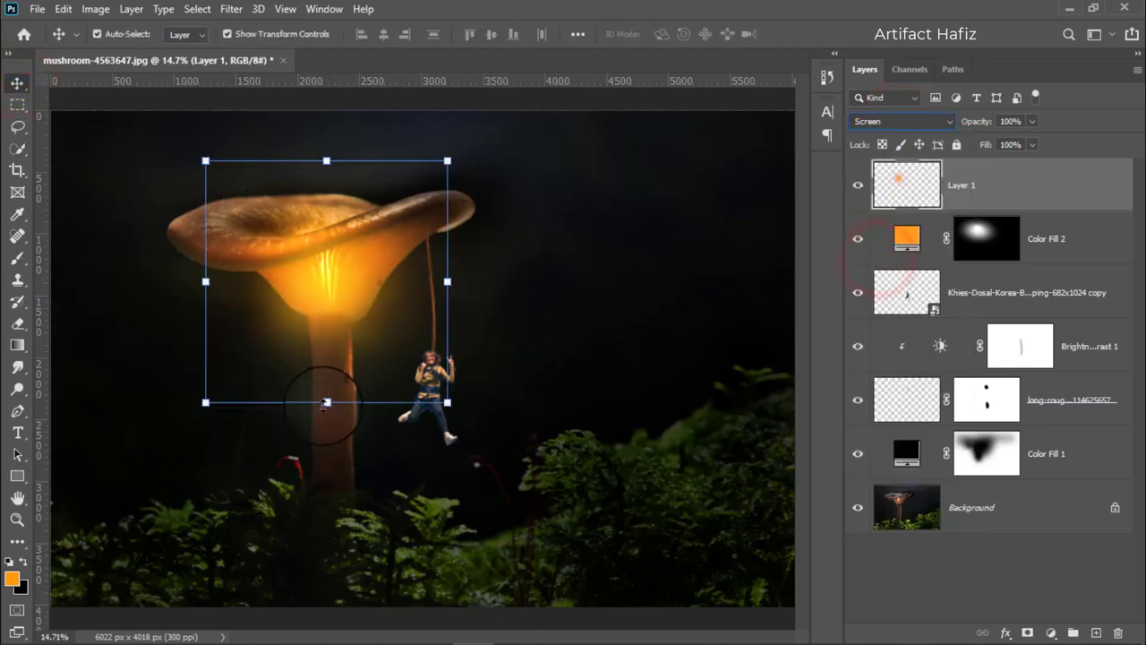
pyautogui.moveTo(326, 402); pyautogui.dragTo(326, 622)
pyautogui.moveTo(326, 440); pyautogui.dragTo(320, 308)
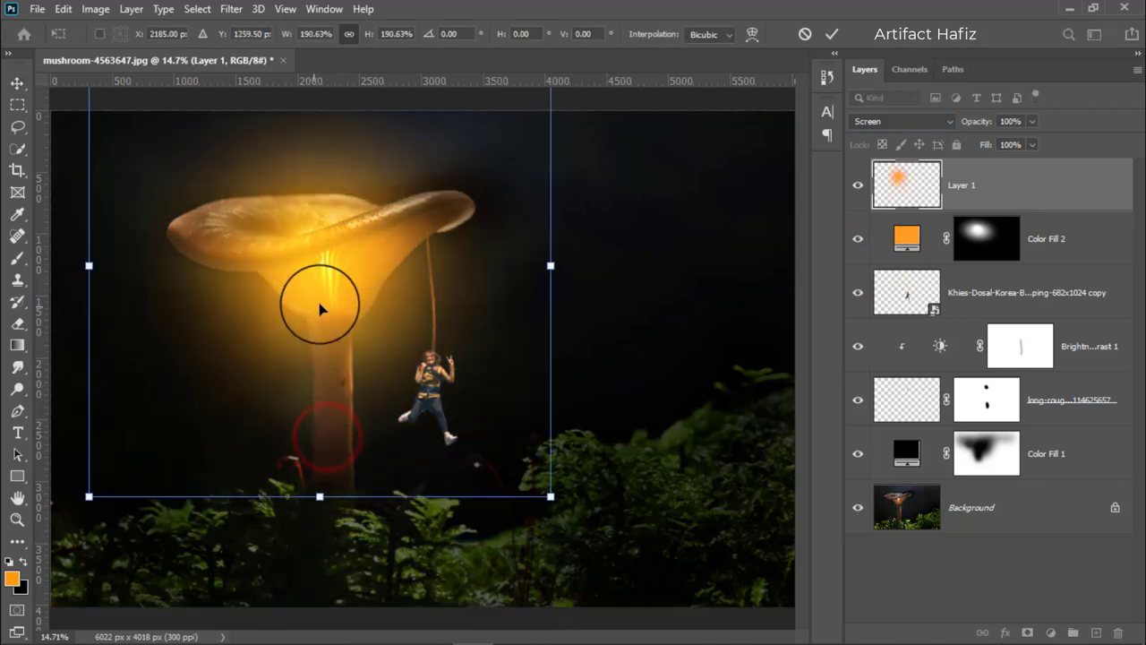
pyautogui.hotkey('ctrl', '-')
pyautogui.click(345, 115)
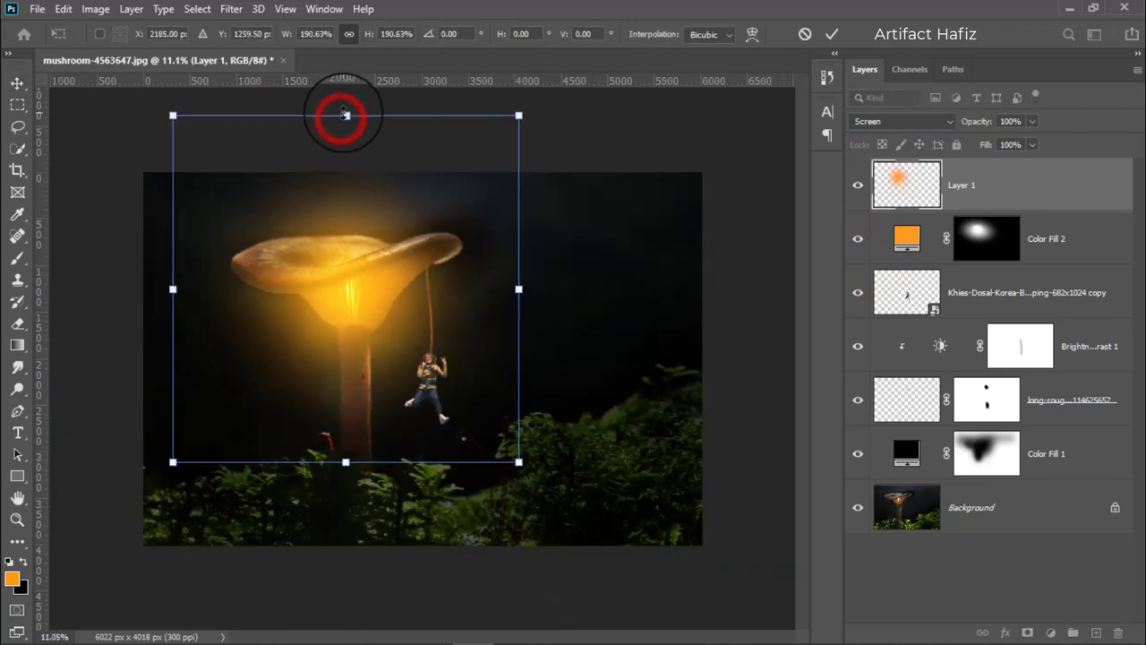
pyautogui.moveTo(346, 114); pyautogui.dragTo(346, 302)
pyautogui.moveTo(343, 399)
pyautogui.mouseDown()
pyautogui.moveTo(341, 298)
pyautogui.moveTo(376, 284)
pyautogui.mouseUp()
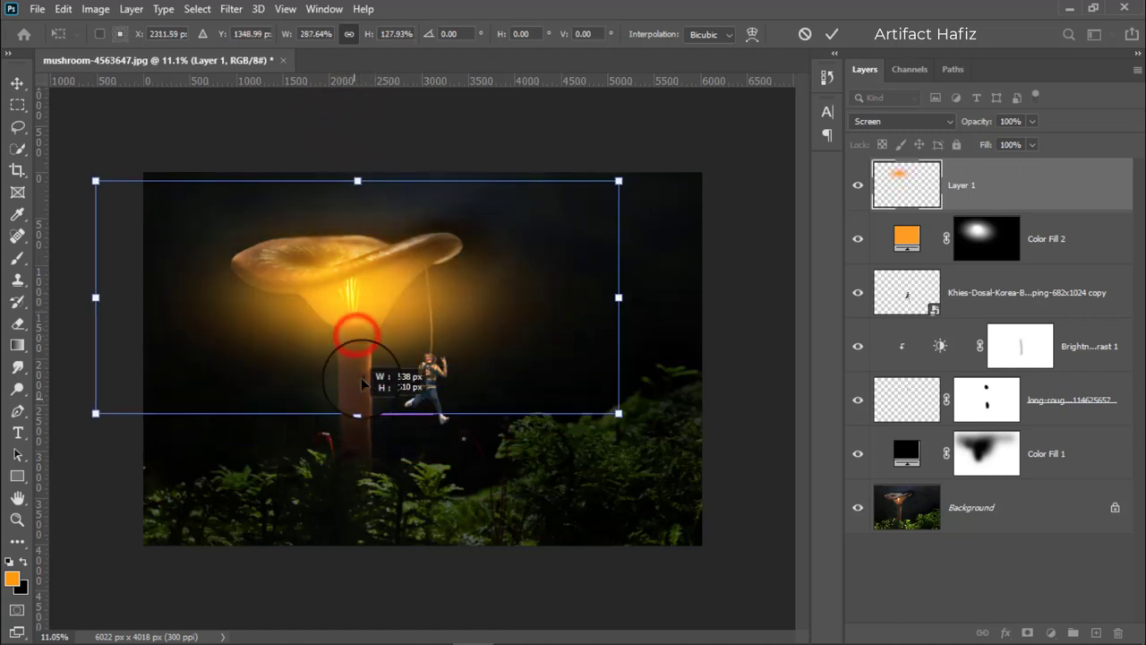
pyautogui.moveTo(357, 334); pyautogui.dragTo(356, 370)
pyautogui.moveTo(364, 310); pyautogui.dragTo(363, 327)
pyautogui.moveTo(94, 271); pyautogui.dragTo(221, 271)
pyautogui.moveTo(402, 287)
pyautogui.mouseDown()
pyautogui.moveTo(328, 296)
pyautogui.moveTo(338, 295)
pyautogui.mouseUp()
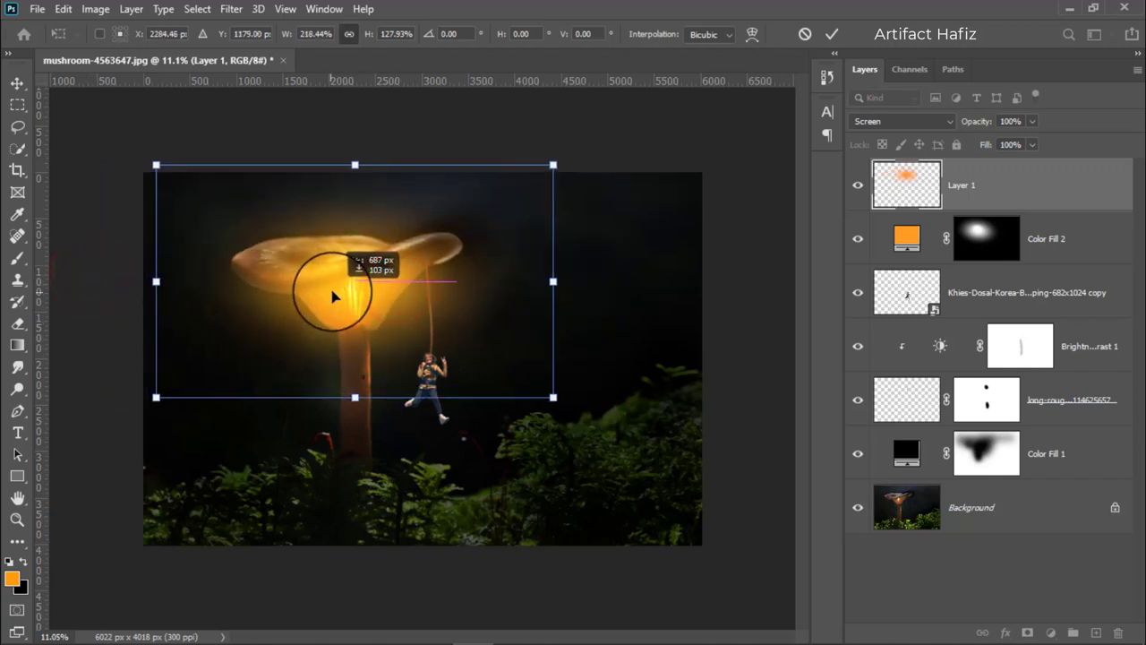
pyautogui.click(832, 34)
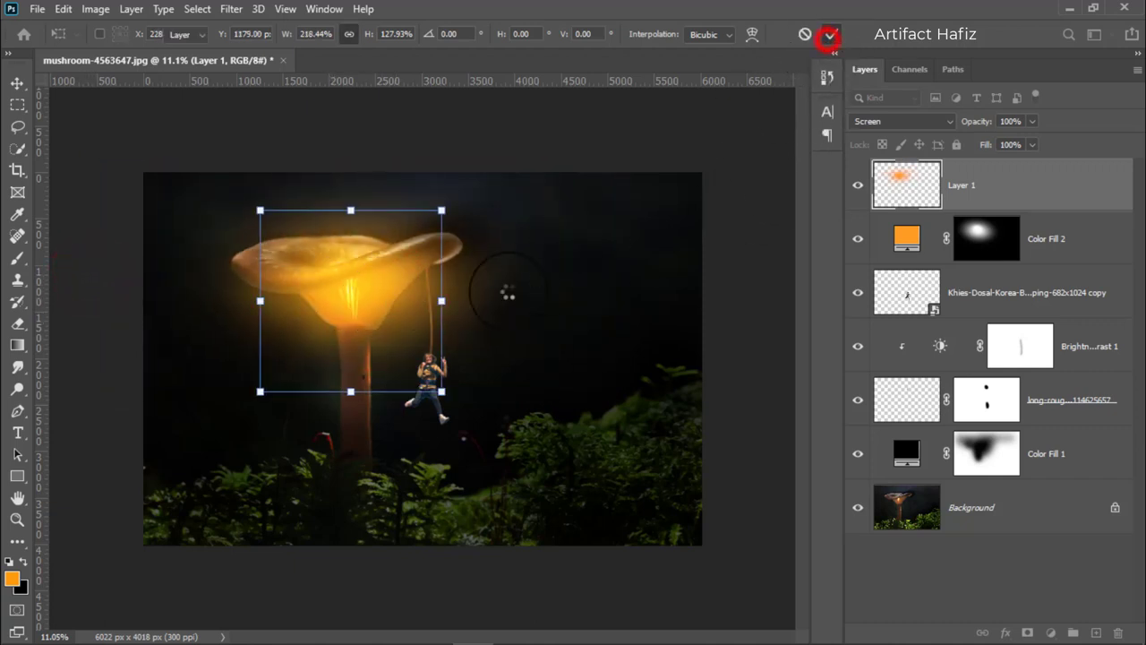
# Lower Layer 1's opacity and switch its blending to Lighten.
pyautogui.scroll(1, 435, 313)
pyautogui.click(1031, 121)
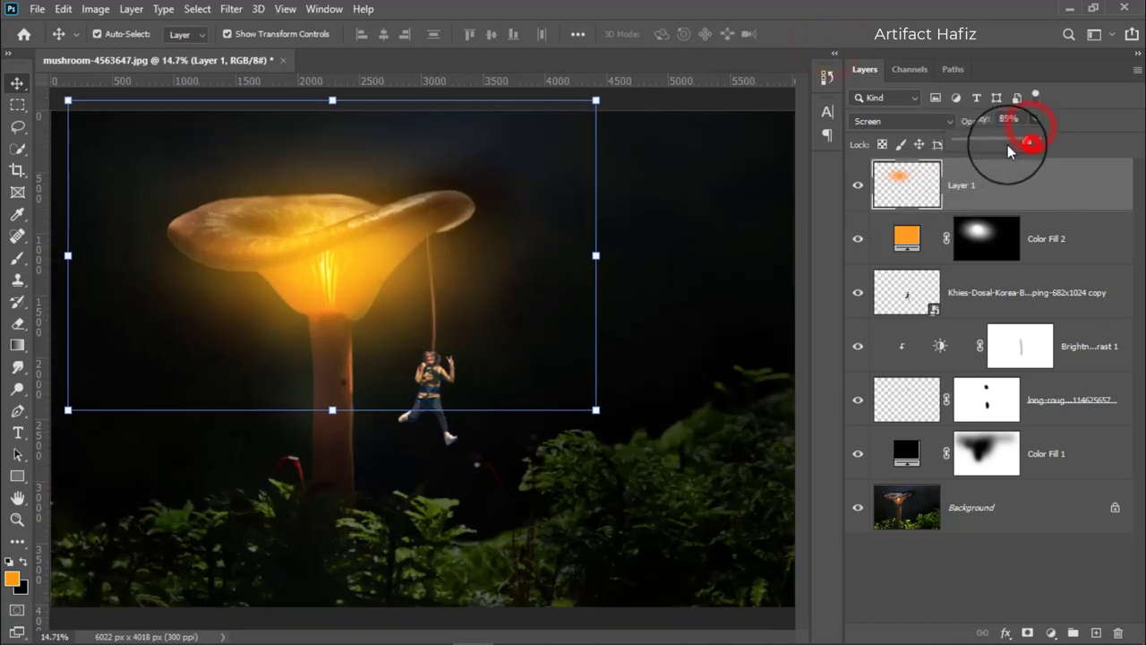
pyautogui.moveTo(1008, 144)
pyautogui.mouseDown()
pyautogui.moveTo(962, 155)
pyautogui.moveTo(983, 155)
pyautogui.mouseUp()
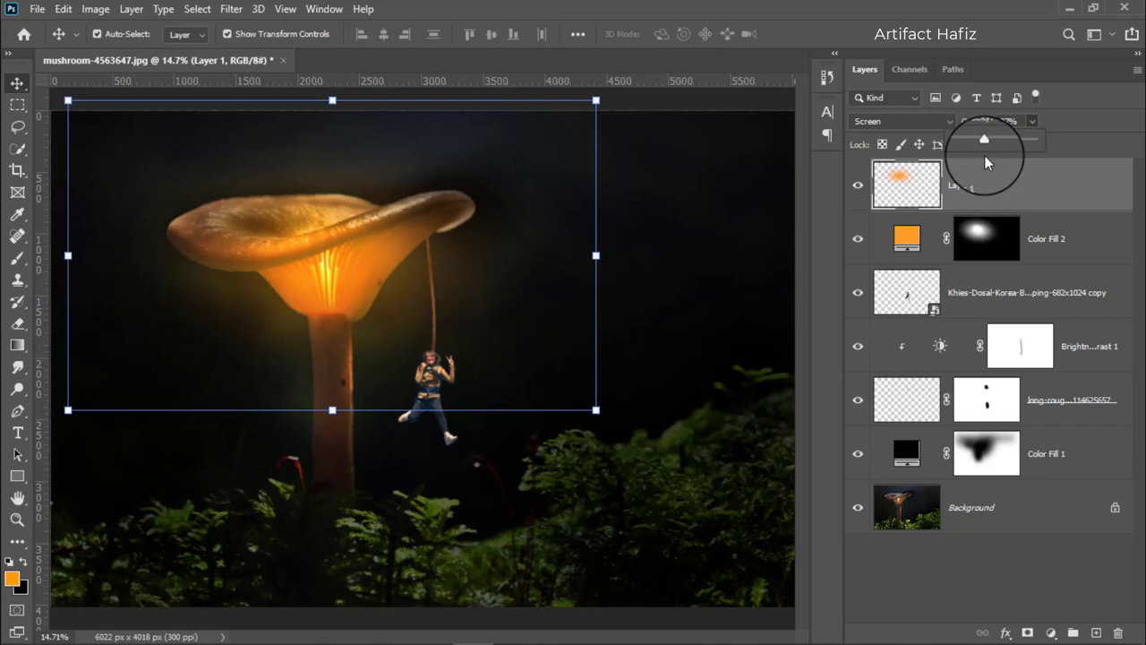
pyautogui.scroll(-2, 384, 332)
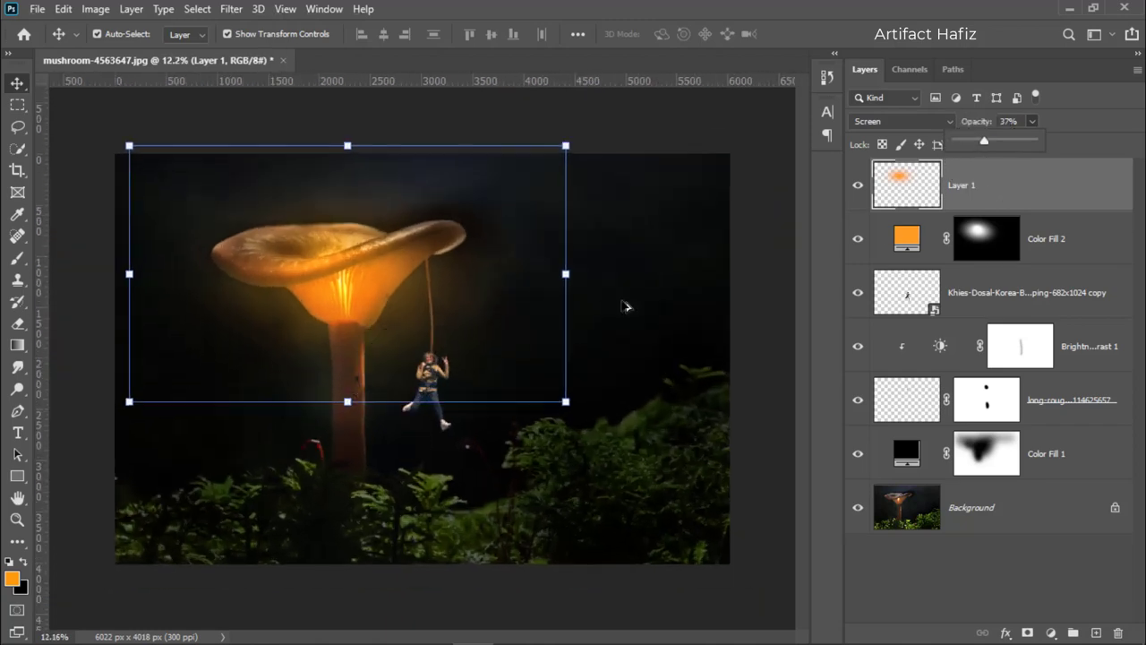
pyautogui.moveTo(984, 140); pyautogui.dragTo(974, 147)
pyautogui.click(940, 121)
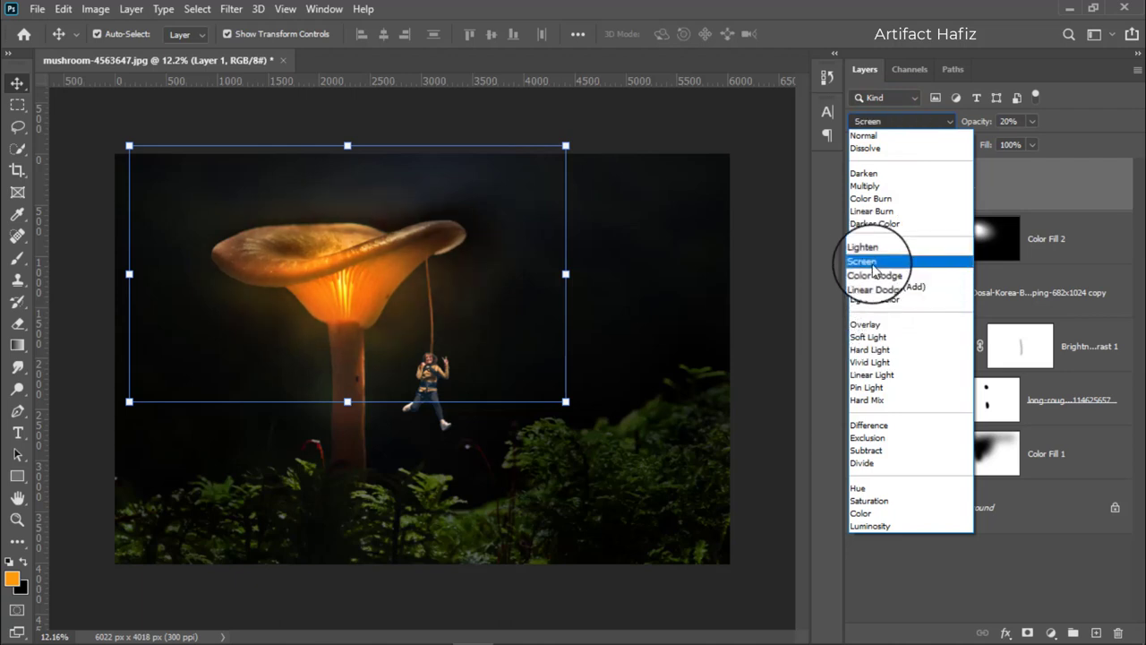
pyautogui.click(871, 251)
pyautogui.click(858, 184)
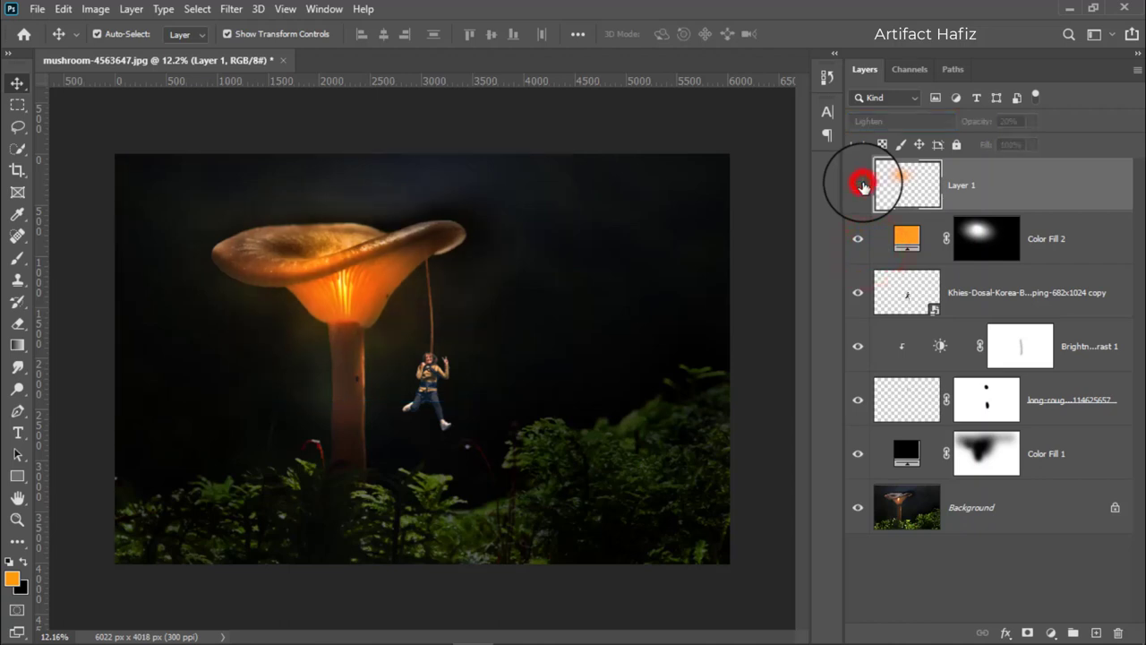
pyautogui.click(858, 184)
# Stretch the glow down the stem to about 163% height and set opacity to 43%.
pyautogui.click(332, 392)
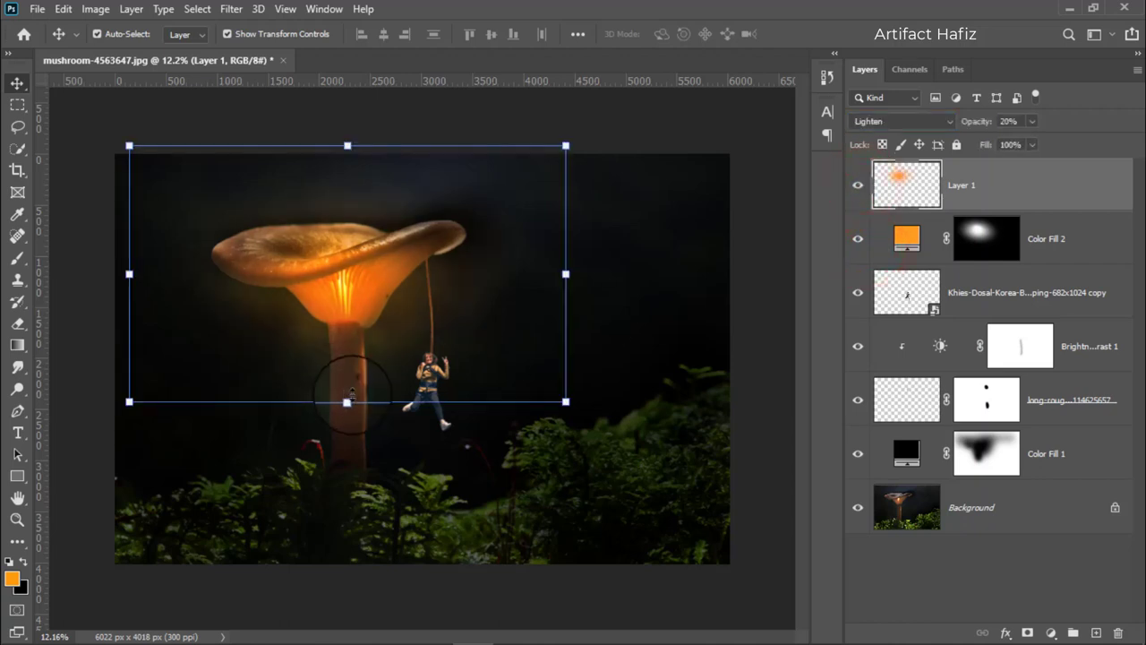
pyautogui.moveTo(347, 401); pyautogui.dragTo(348, 563)
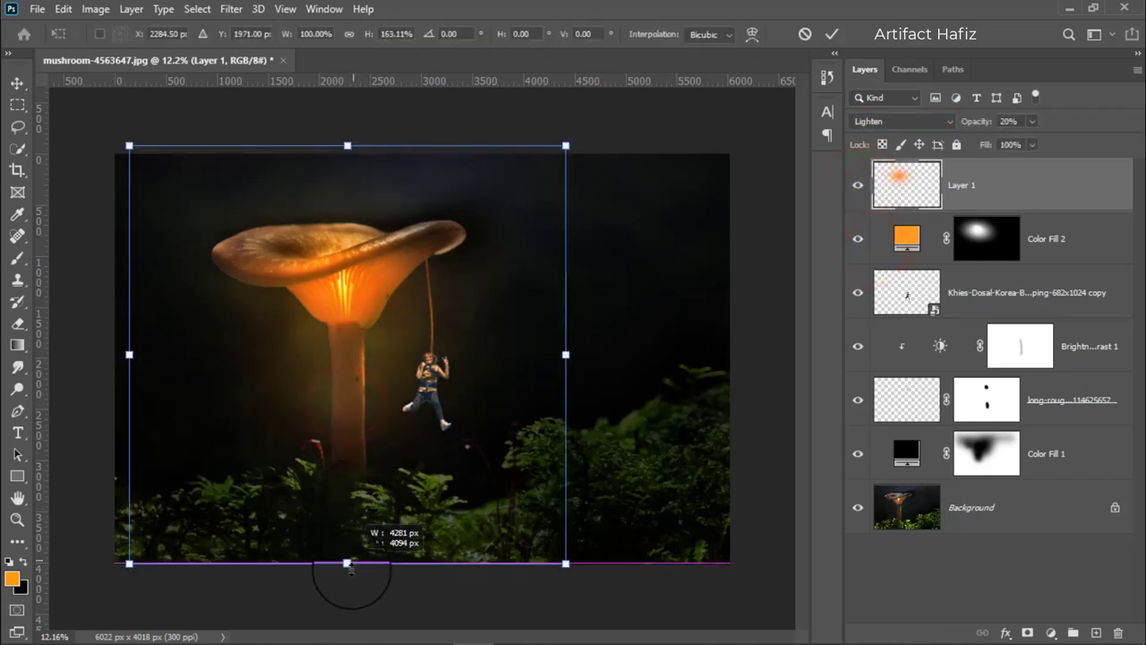
pyautogui.moveTo(370, 400); pyautogui.dragTo(368, 328)
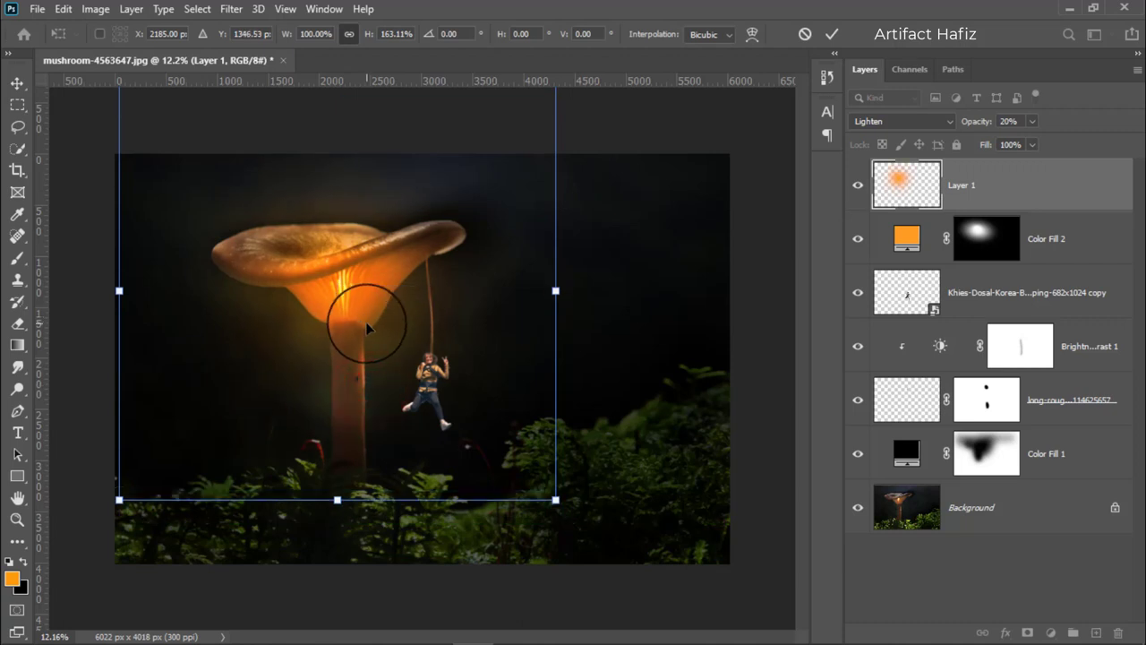
pyautogui.click(832, 34)
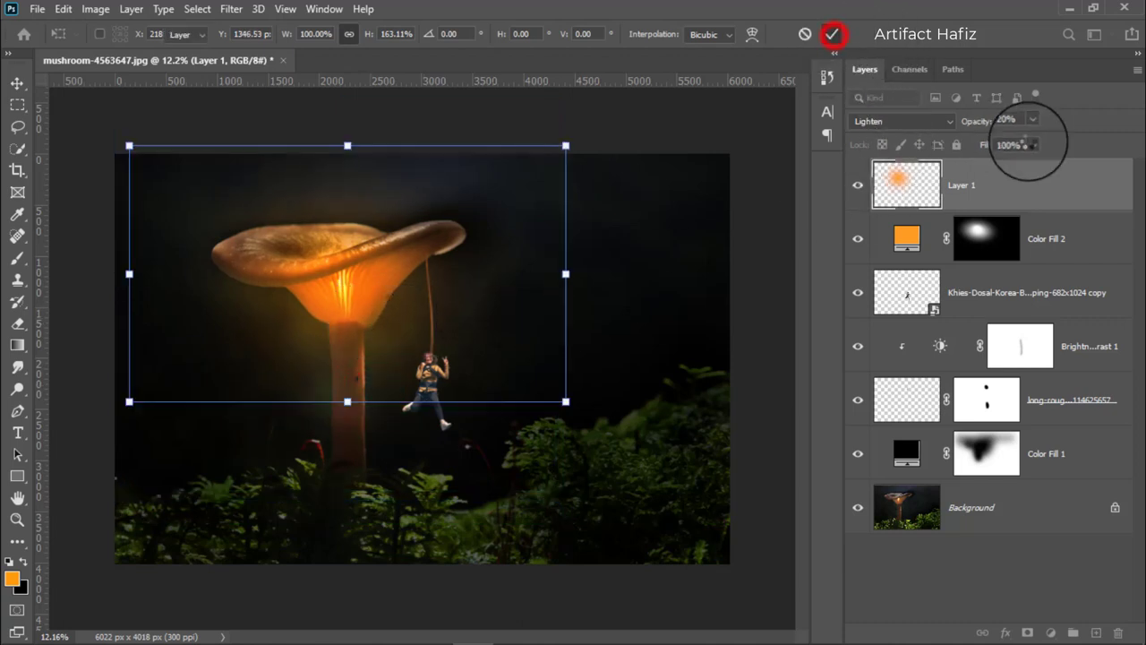
pyautogui.click(1035, 124)
pyautogui.moveTo(1031, 138)
pyautogui.mouseDown()
pyautogui.moveTo(1074, 134)
pyautogui.moveTo(1051, 141)
pyautogui.mouseUp()
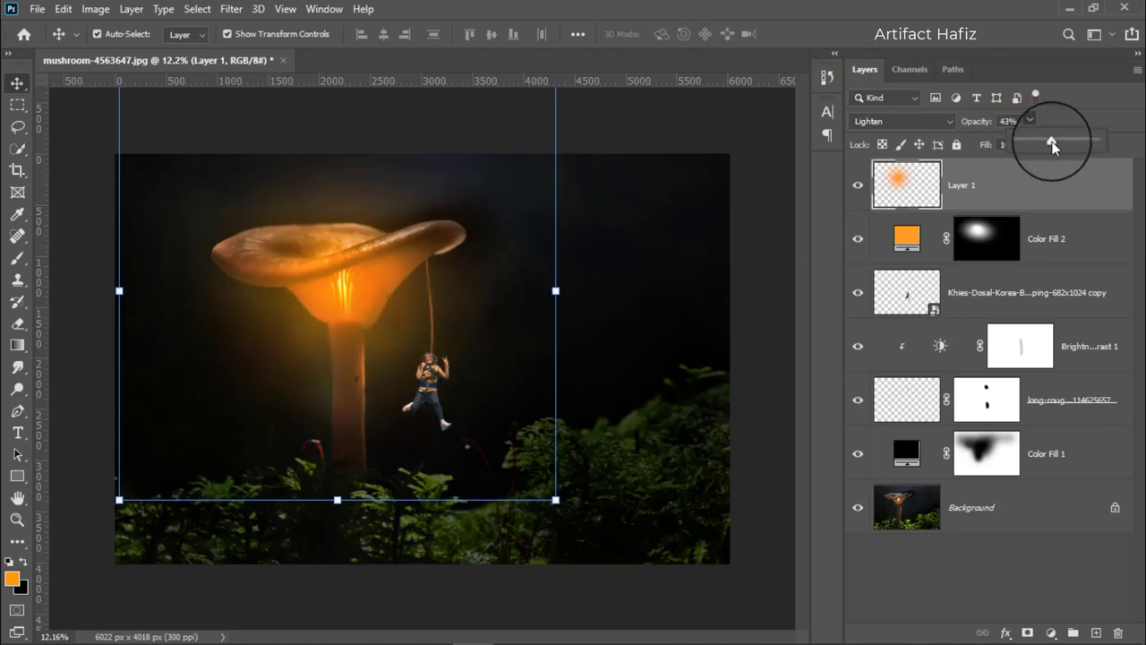
pyautogui.moveTo(380, 269); pyautogui.dragTo(392, 269)
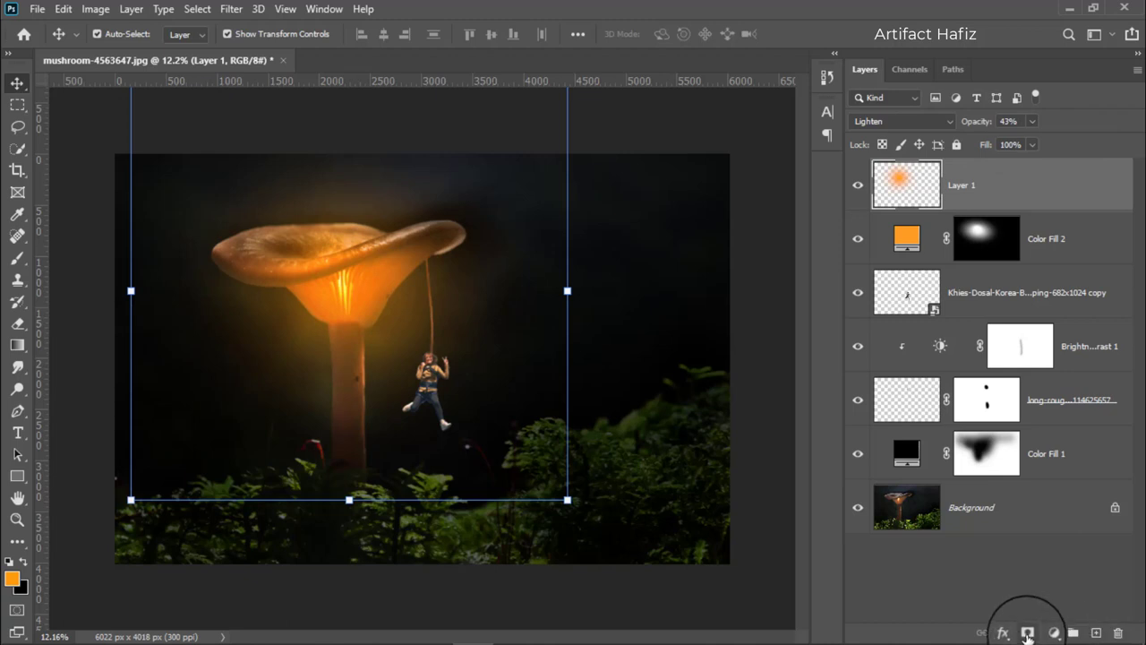
# Add a mask to Layer 1 and paint black over the glow above the cap and along the top.
pyautogui.click(1027, 633)
pyautogui.click(17, 258)
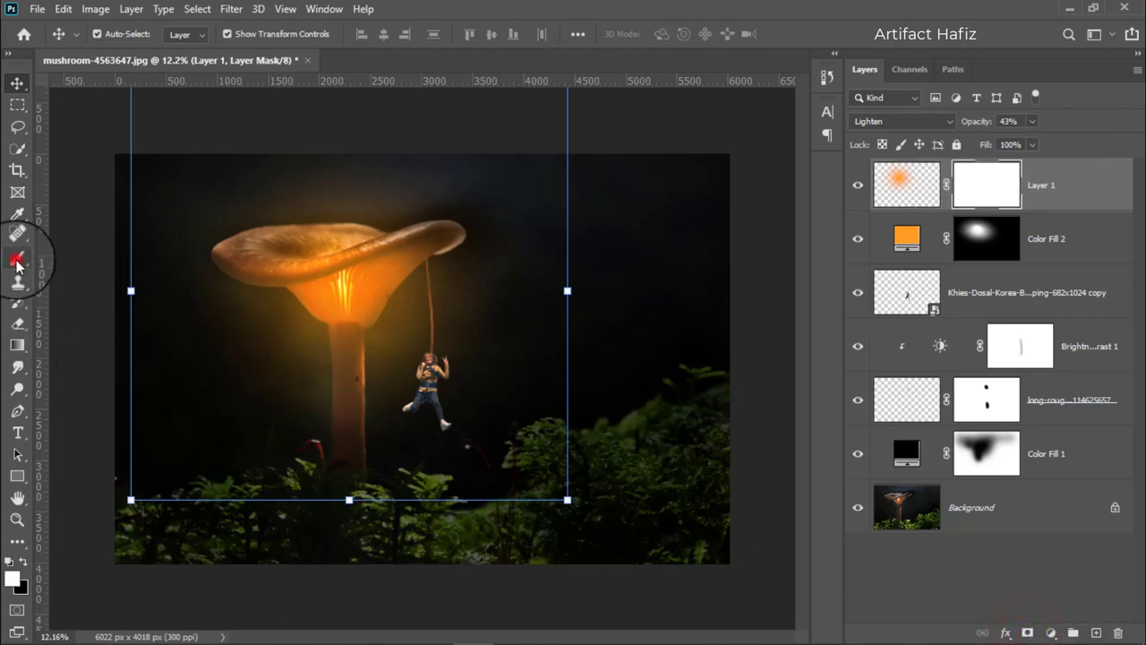
pyautogui.click(23, 561)
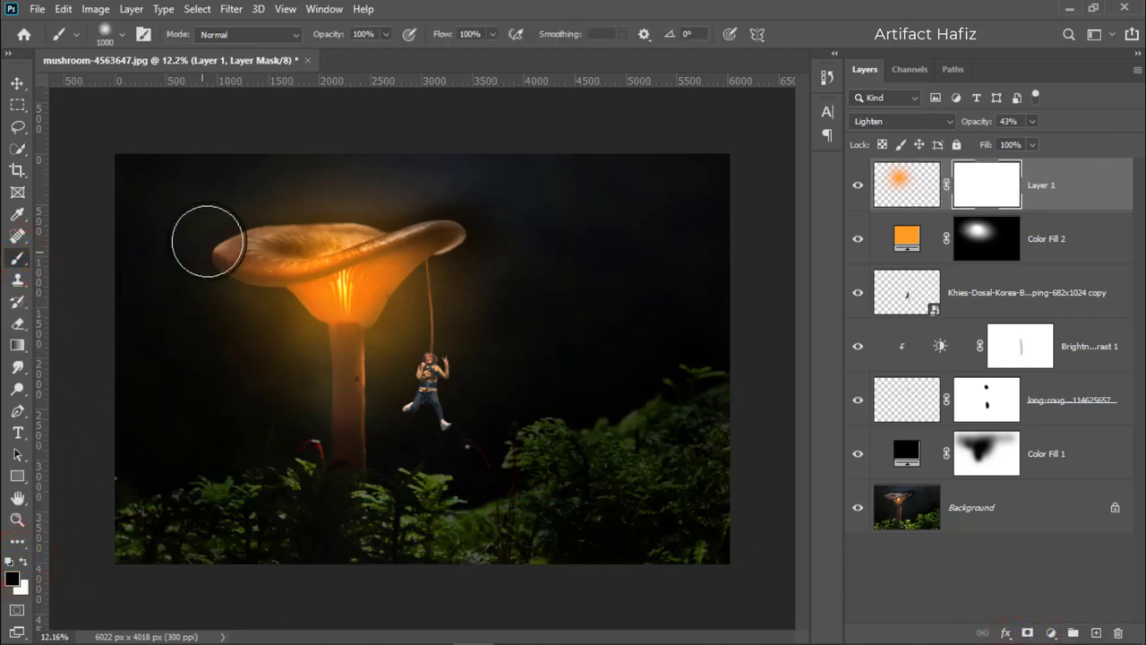
pyautogui.press('[')
pyautogui.press('[')
pyautogui.moveTo(214, 220)
pyautogui.mouseDown()
pyautogui.moveTo(223, 199)
pyautogui.moveTo(460, 161)
pyautogui.mouseUp()
pyautogui.moveTo(350, 164); pyautogui.dragTo(657, 192)
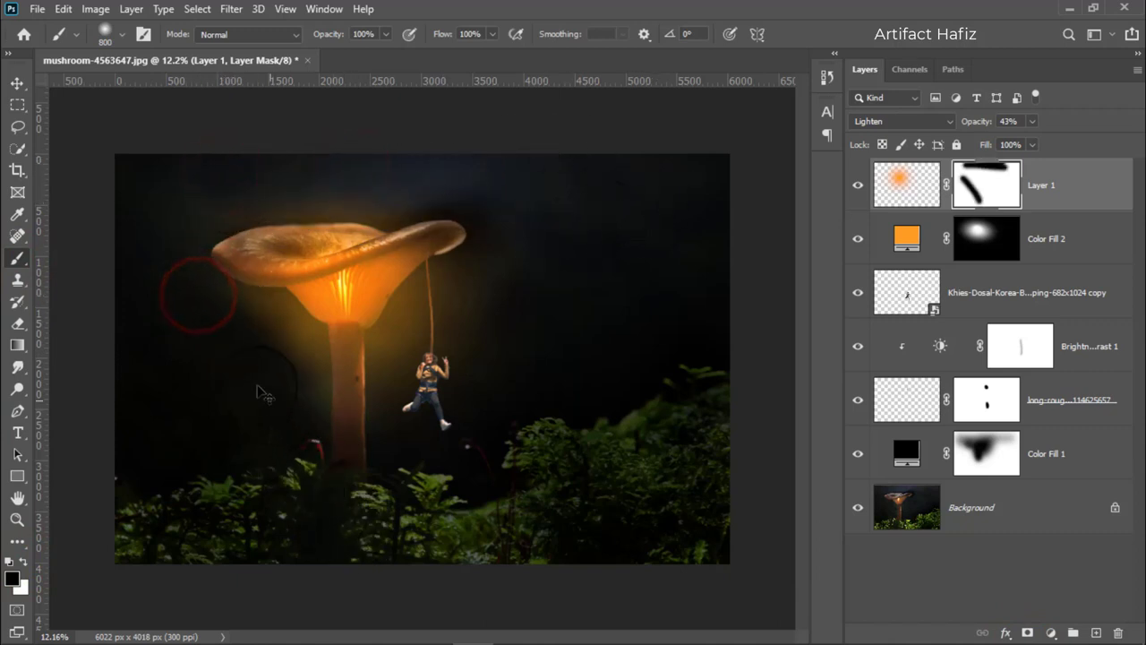
# Mask out the glow diagonally toward the girl's legs, then target Layer 1's pixels.
pyautogui.click(236, 272)
pyautogui.hotkey('ctrl', 'z')
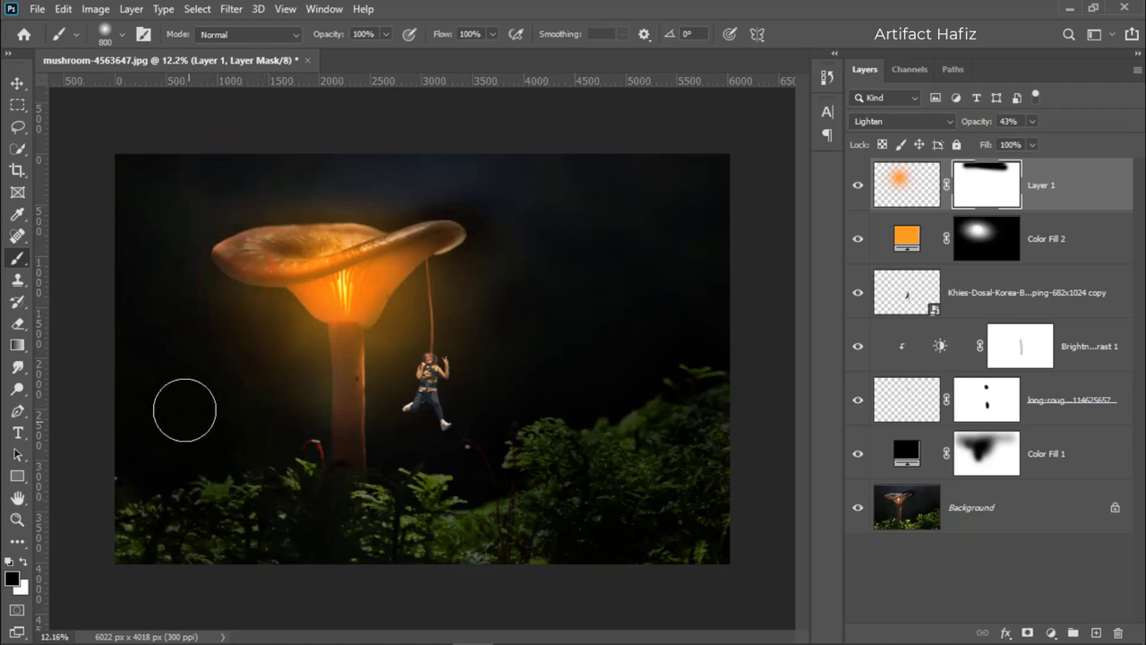
pyautogui.moveTo(183, 336); pyautogui.dragTo(435, 511)
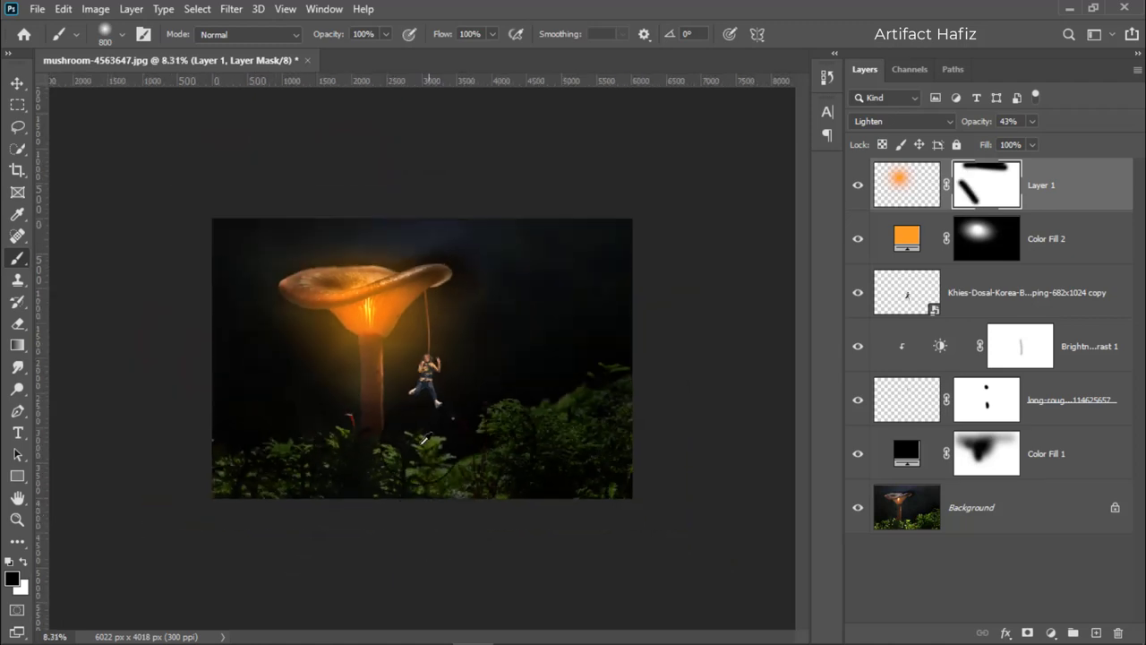
pyautogui.scroll(1, 424, 428)
pyautogui.click(16, 82)
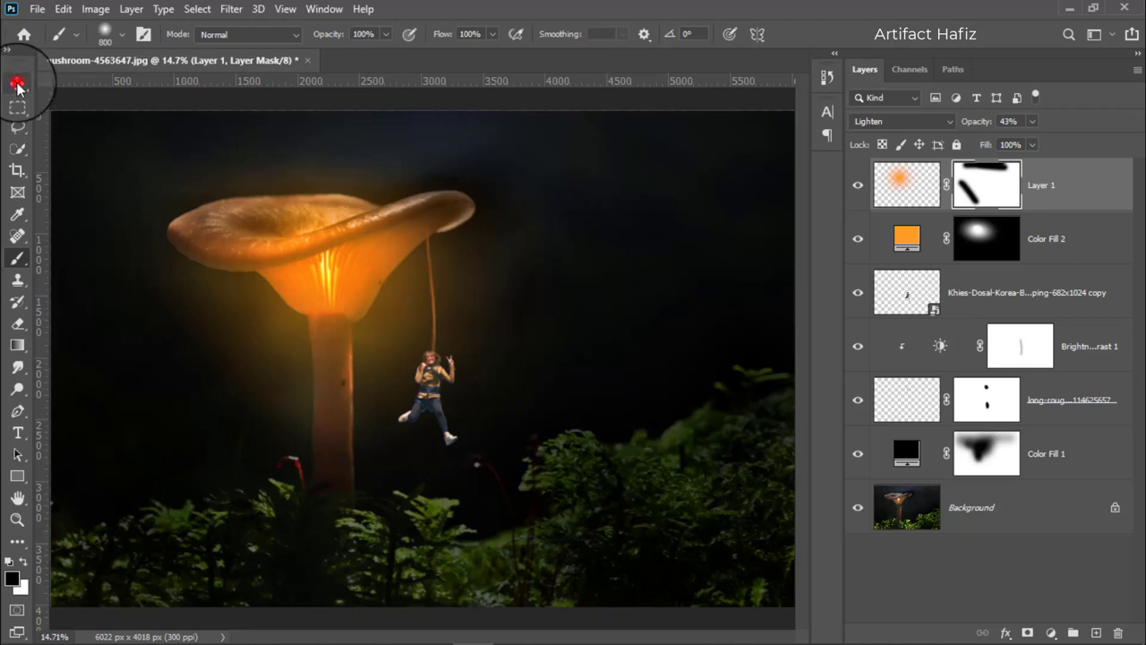
pyautogui.scroll(-1, 605, 370)
pyautogui.click(1057, 199)
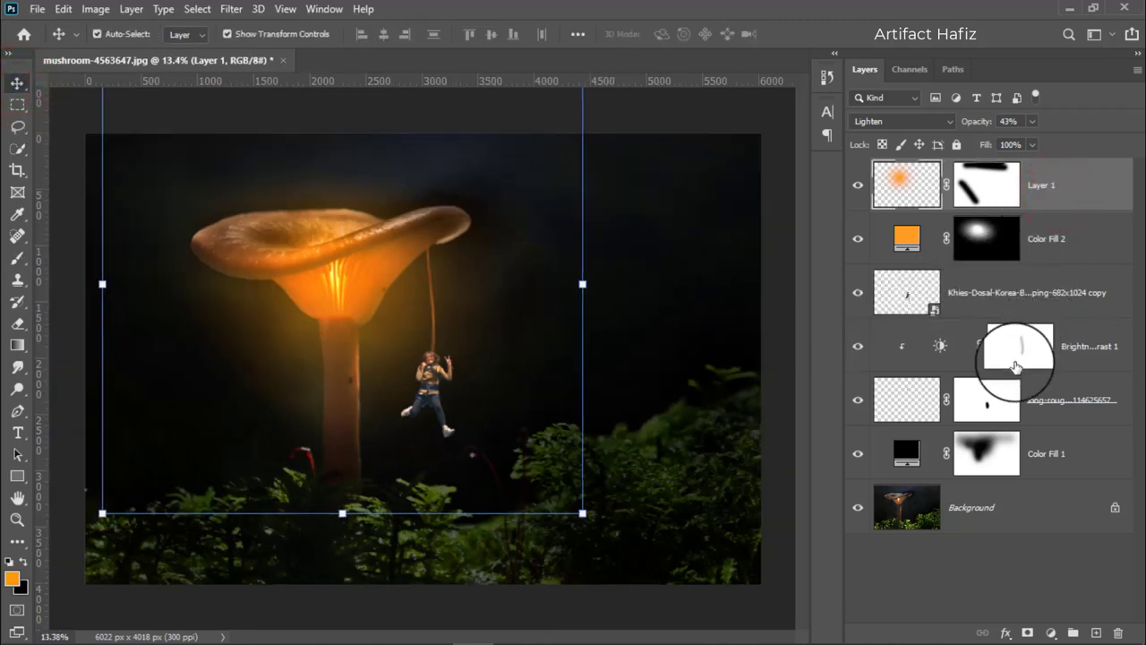
# Add a Hue/Saturation adjustment clipped to the hanging girl's layer.
pyautogui.click(964, 296)
pyautogui.click(858, 292)
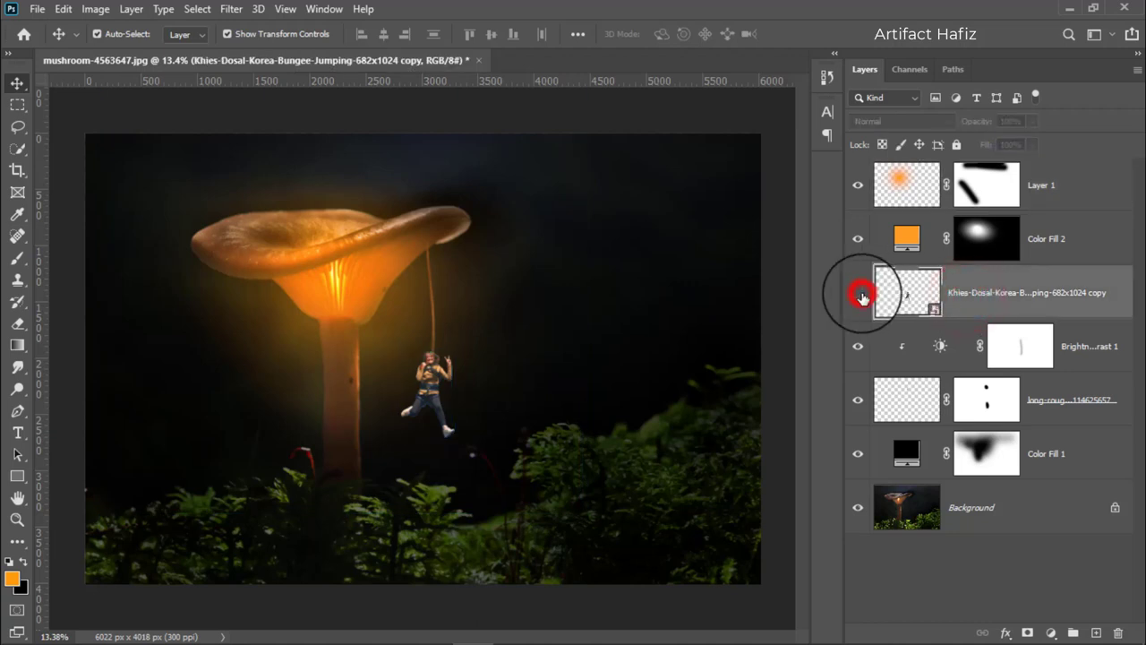
pyautogui.click(857, 292)
pyautogui.click(988, 301)
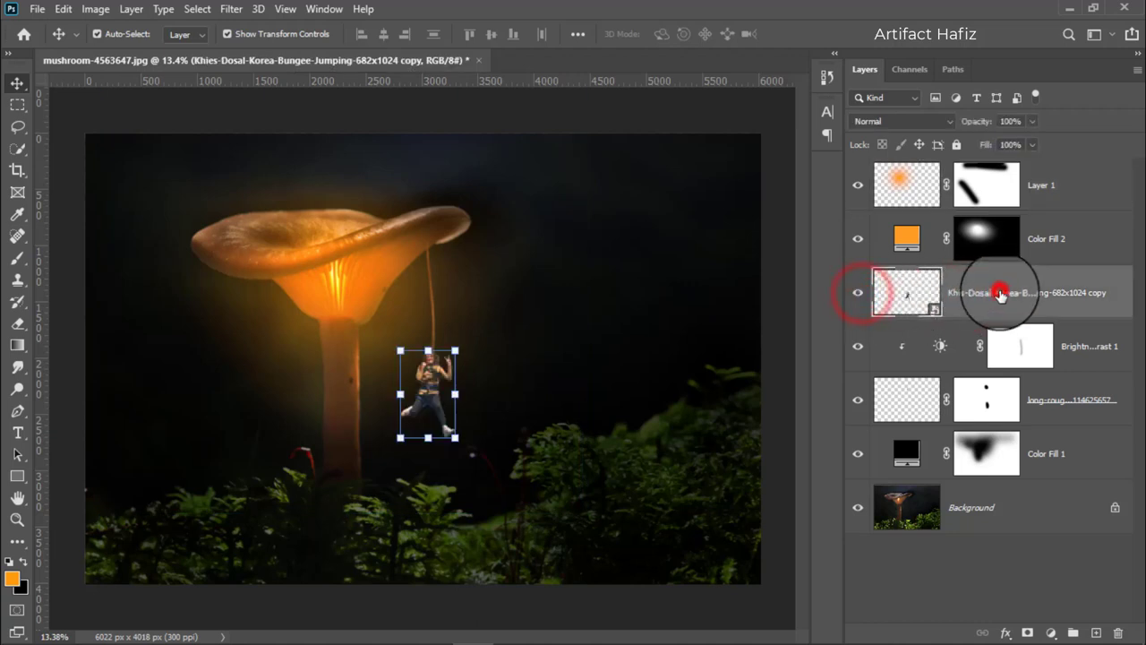
pyautogui.click(1052, 633)
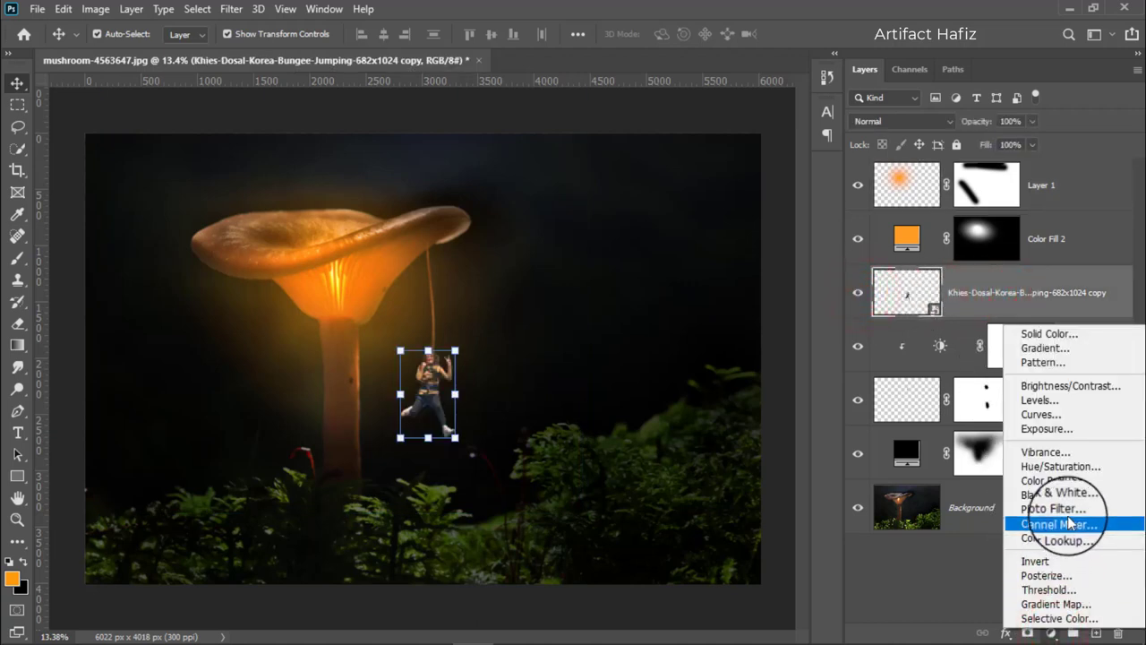
pyautogui.click(1061, 465)
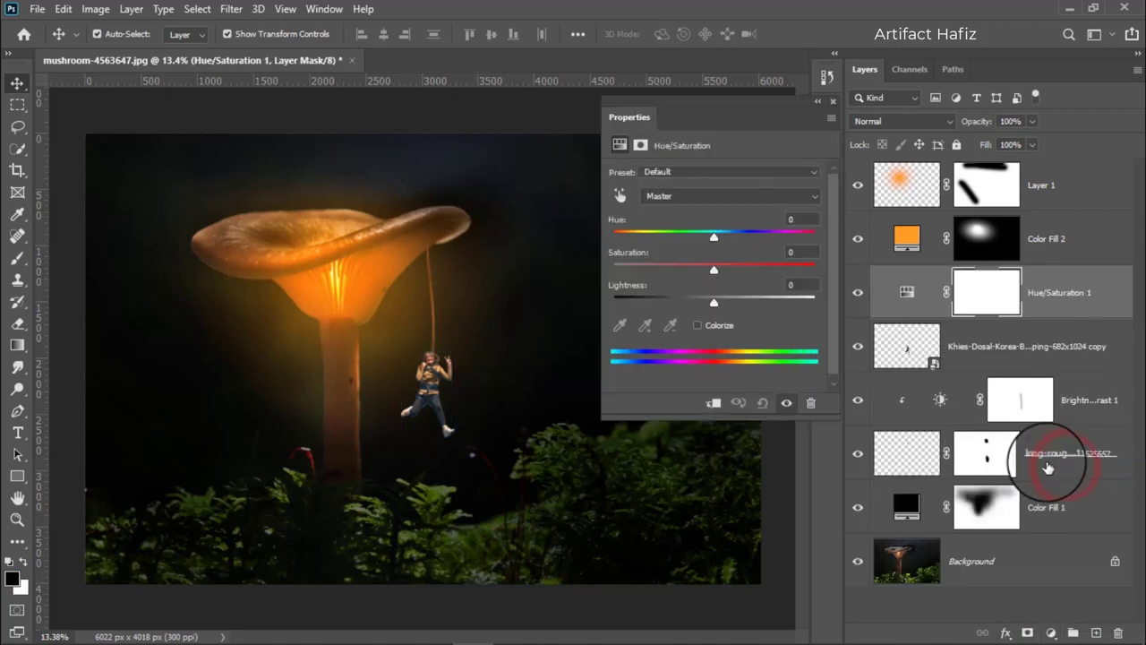
pyautogui.click(713, 405)
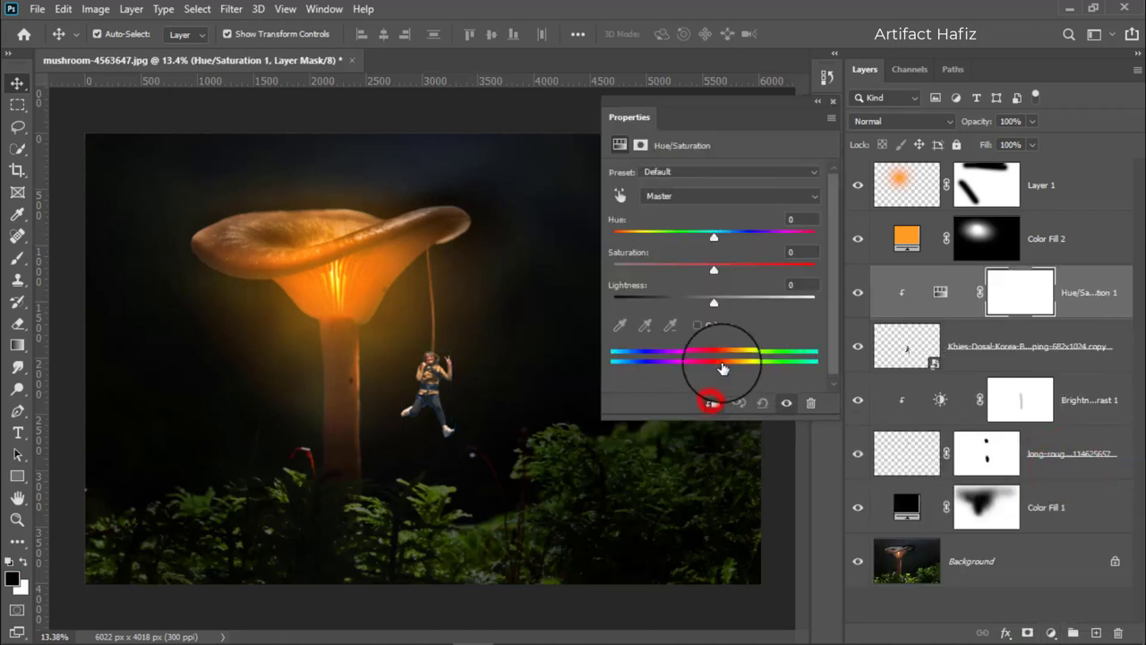
# Set the adjustment's Lightness to -16 and experiment with Hue shifts.
pyautogui.moveTo(712, 240)
pyautogui.mouseDown()
pyautogui.moveTo(645, 243)
pyautogui.moveTo(666, 240)
pyautogui.mouseUp()
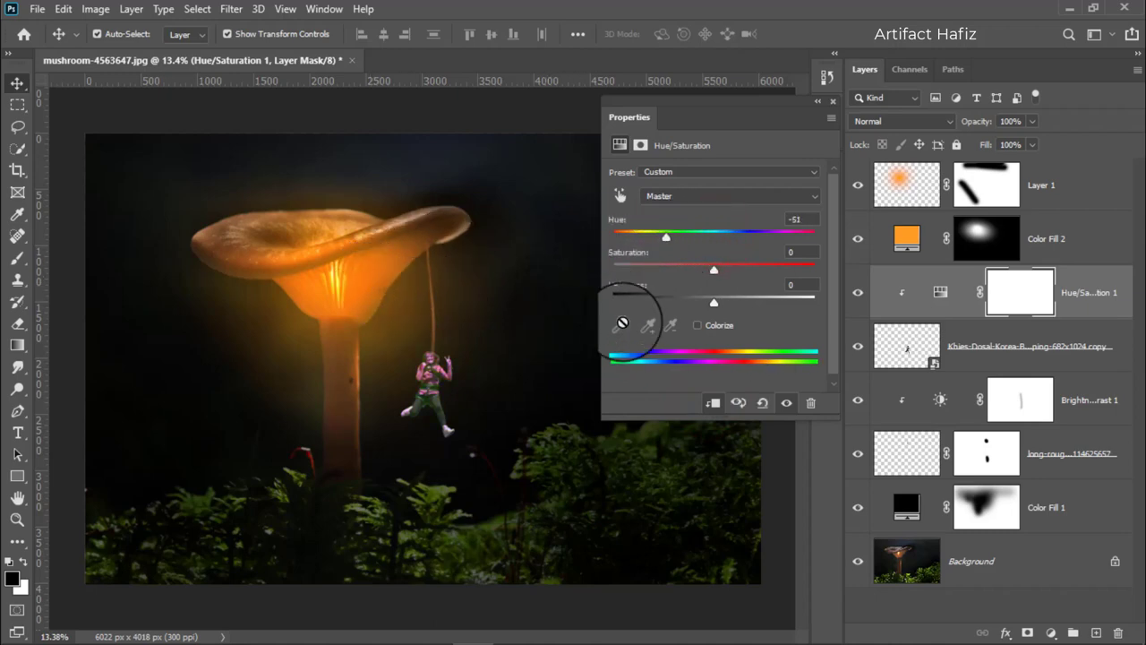
pyautogui.moveTo(714, 300)
pyautogui.mouseDown()
pyautogui.moveTo(732, 301)
pyautogui.moveTo(698, 305)
pyautogui.mouseUp()
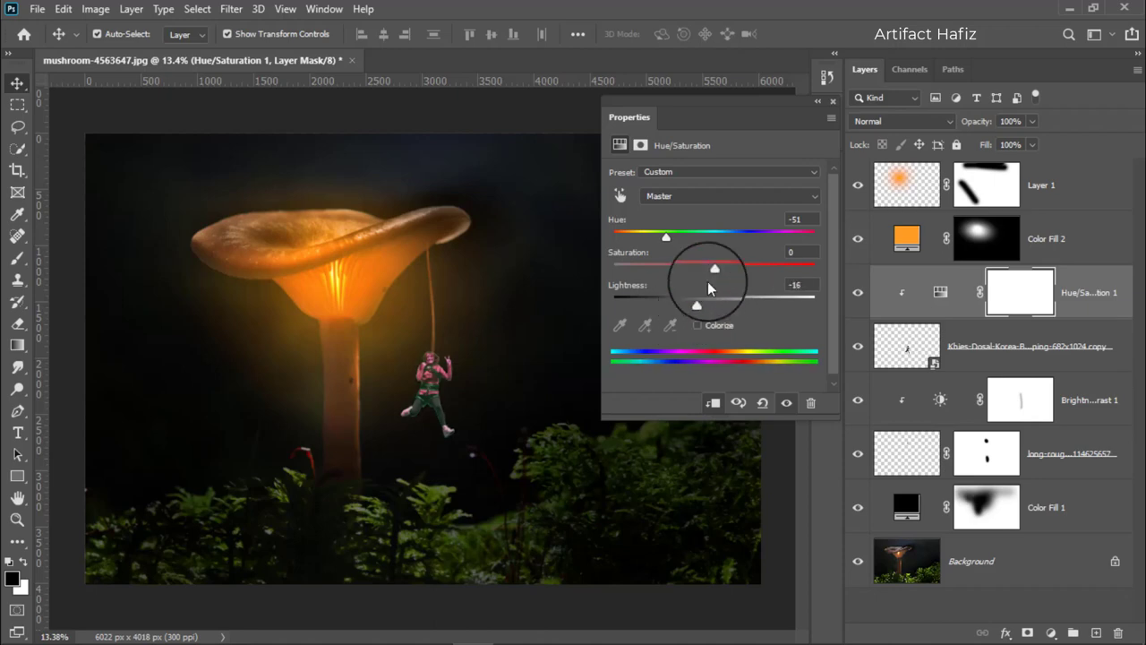
pyautogui.moveTo(666, 240)
pyautogui.mouseDown()
pyautogui.moveTo(626, 237)
pyautogui.moveTo(758, 240)
pyautogui.moveTo(719, 244)
pyautogui.mouseUp()
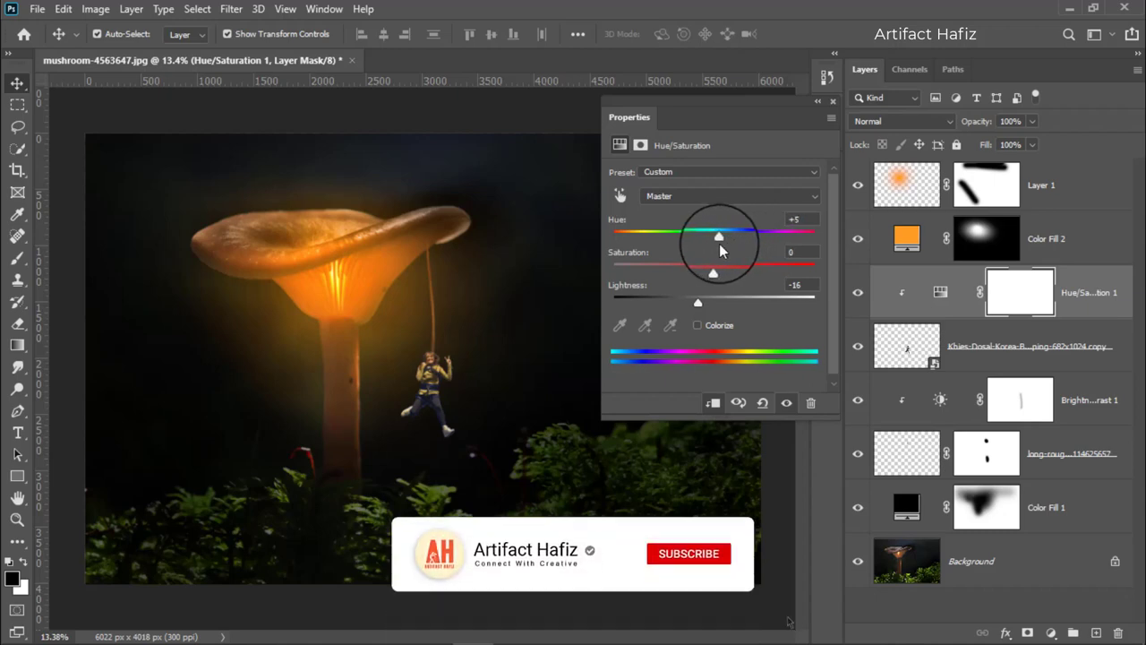
pyautogui.moveTo(764, 235)
pyautogui.mouseDown()
pyautogui.moveTo(776, 231)
pyautogui.moveTo(627, 240)
pyautogui.moveTo(761, 233)
pyautogui.moveTo(725, 237)
pyautogui.mouseUp()
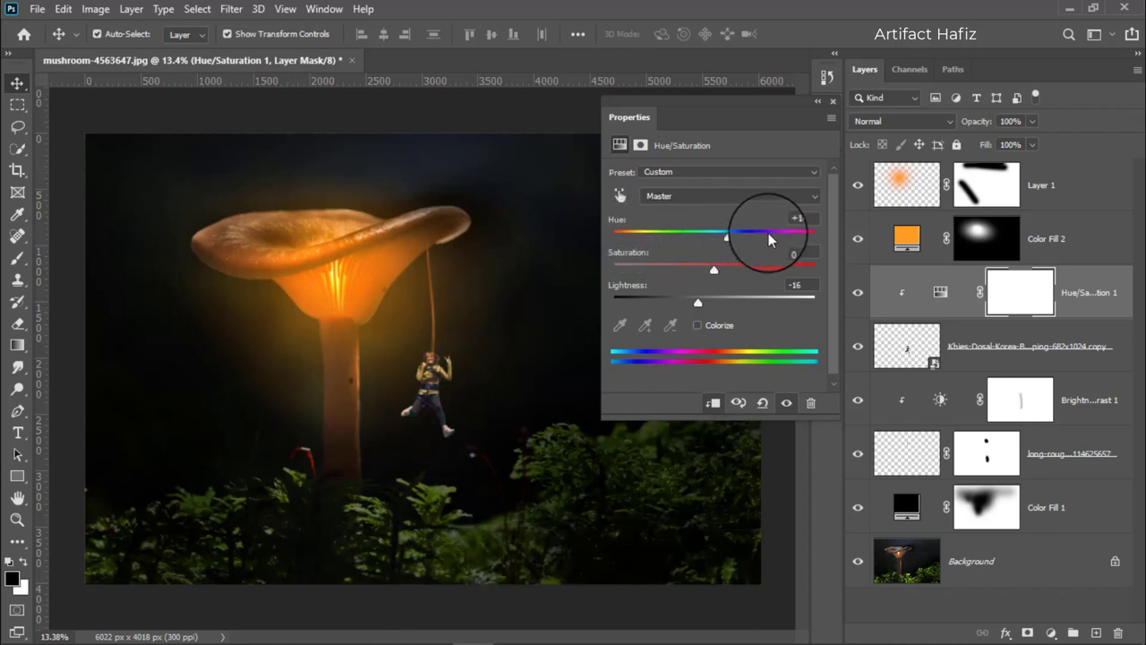
pyautogui.click(836, 106)
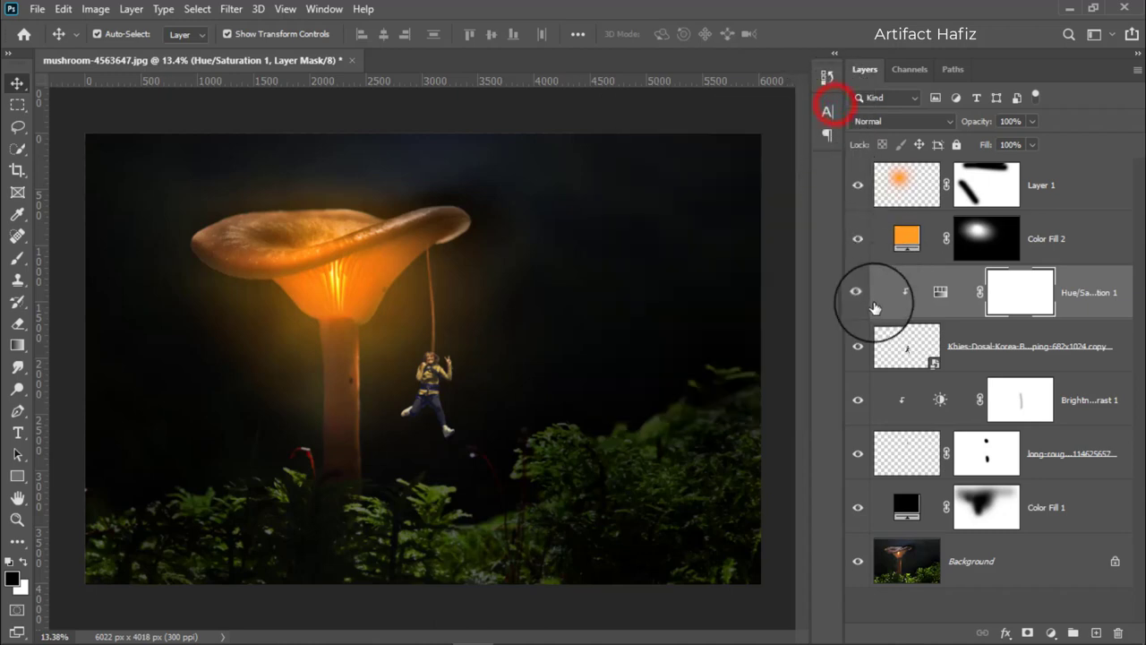
# Lower Hue/Saturation 1's opacity to 63%, then select the orange glow Layer 1.
pyautogui.click(1081, 293)
pyautogui.click(1031, 121)
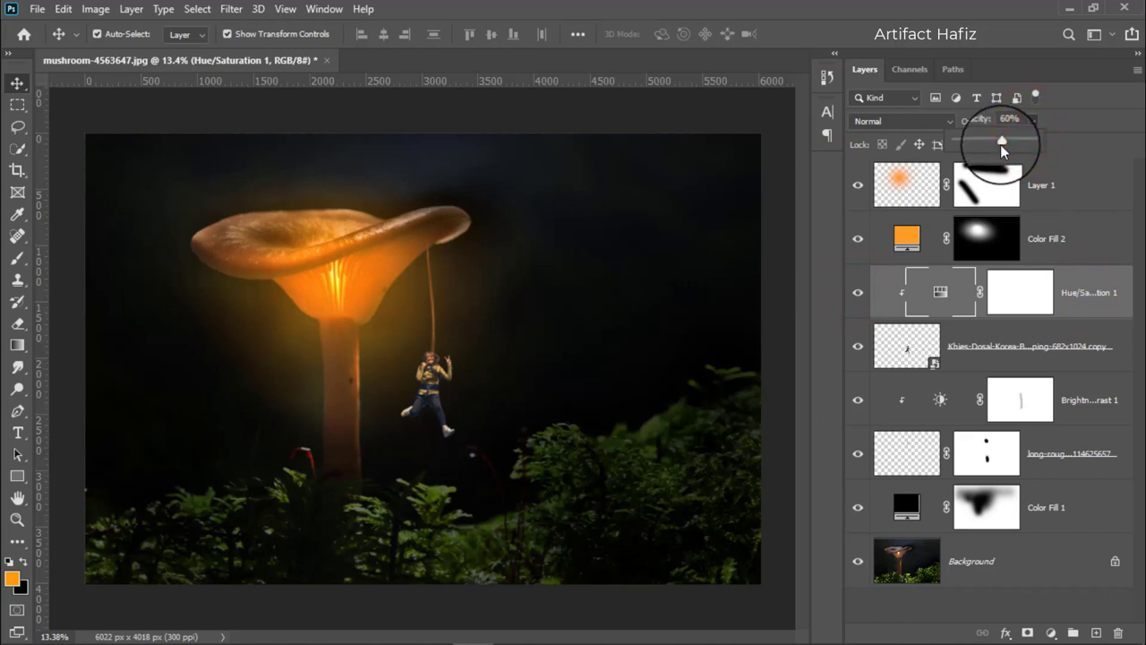
pyautogui.moveTo(1000, 140); pyautogui.dragTo(993, 139)
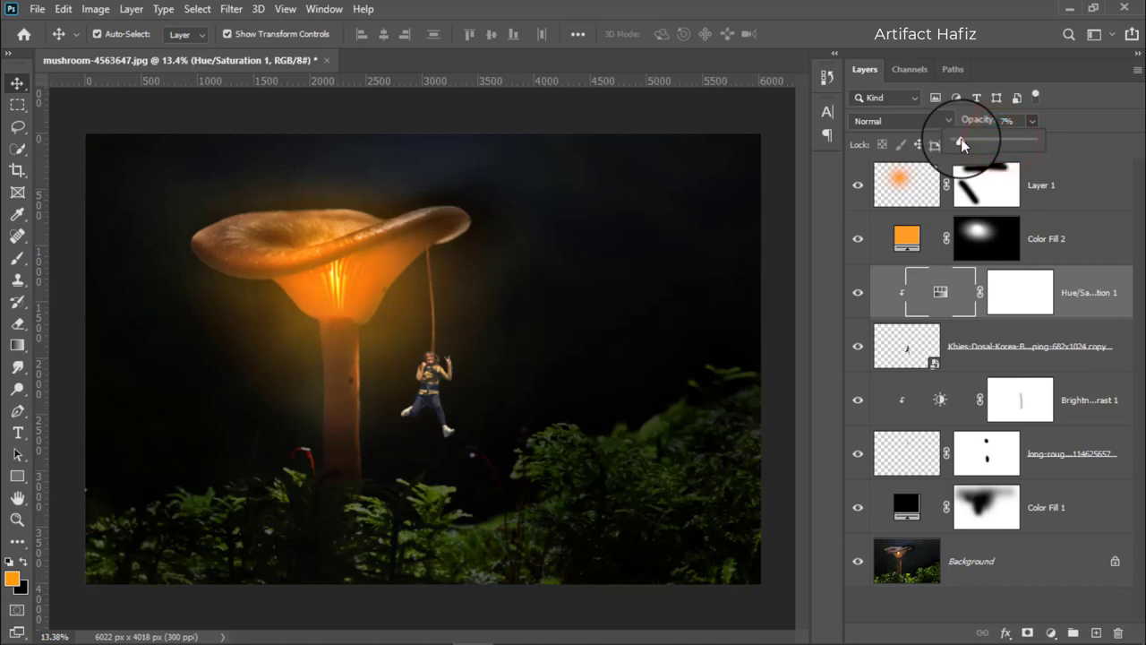
pyautogui.click(1078, 239)
pyautogui.click(1043, 185)
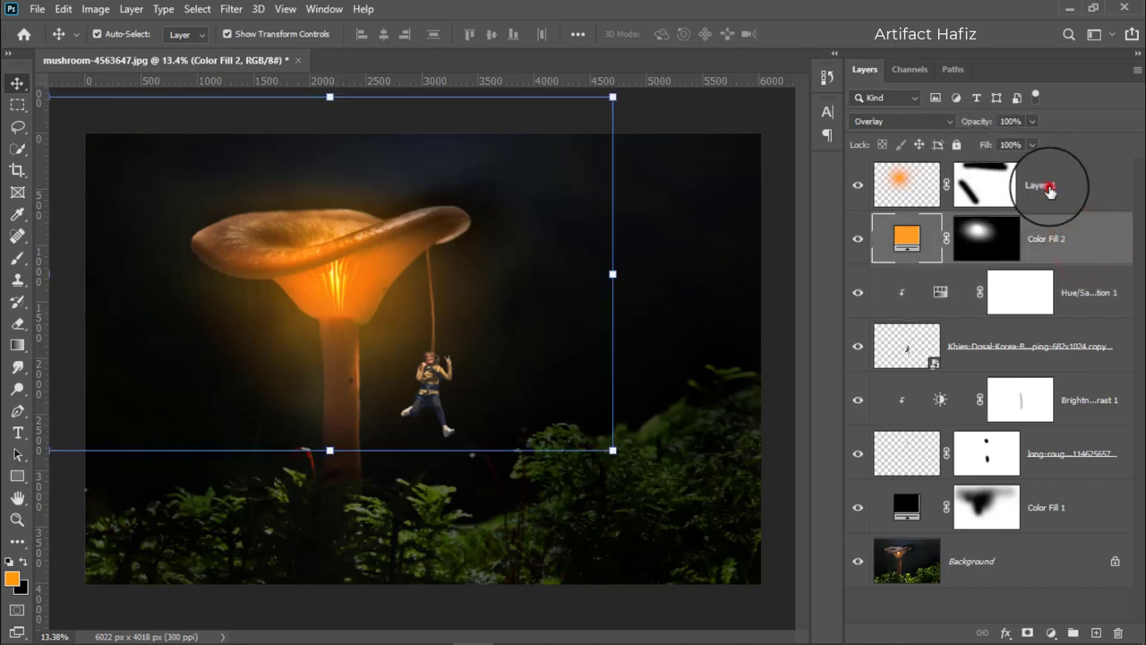
# Lower Layer 1's opacity and scale the orange glow to about 235%, shifting it left.
pyautogui.click(1033, 120)
pyautogui.moveTo(1014, 146)
pyautogui.mouseDown()
pyautogui.moveTo(974, 152)
pyautogui.moveTo(1008, 145)
pyautogui.mouseUp()
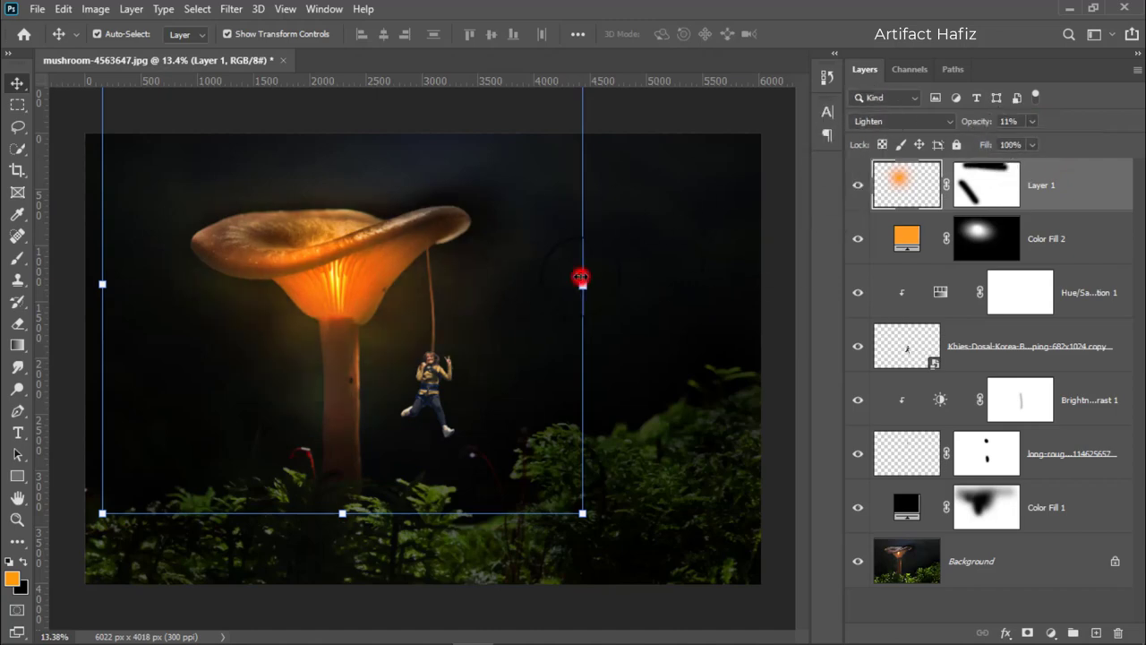
pyautogui.moveTo(580, 278); pyautogui.dragTo(458, 300)
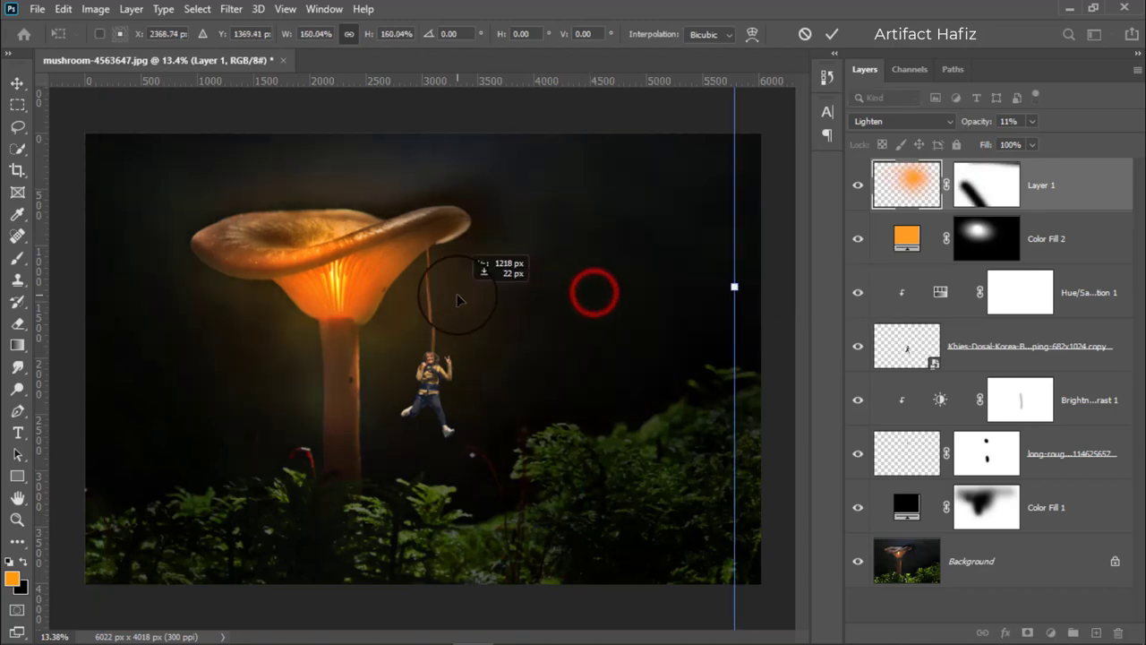
pyautogui.scroll(-3, 457, 300)
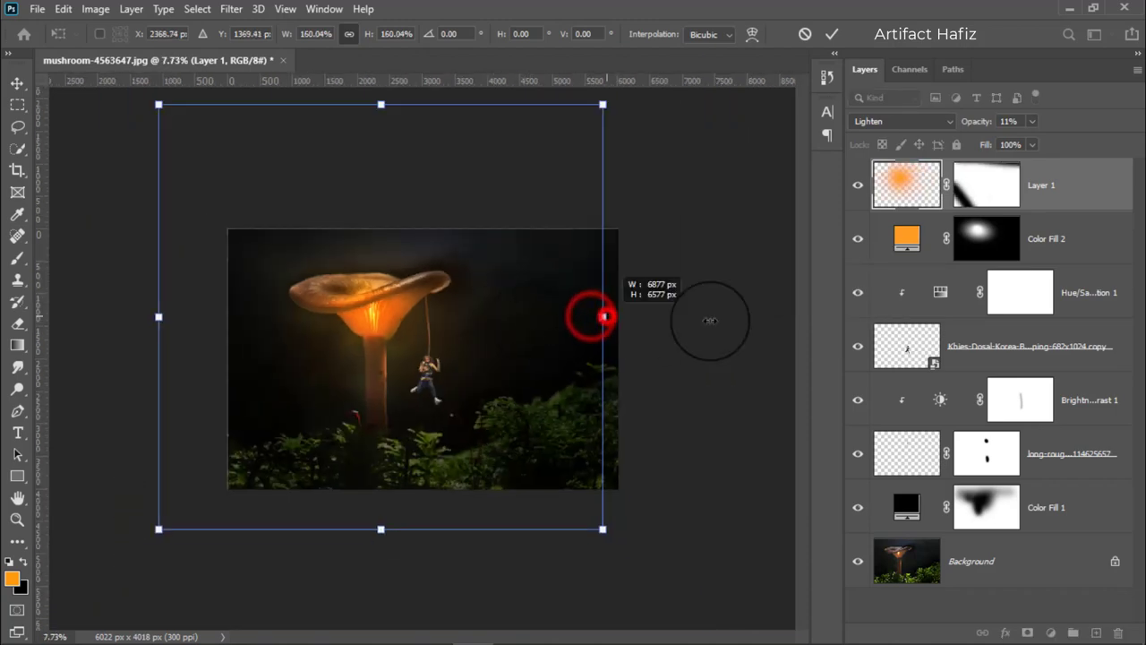
pyautogui.moveTo(592, 318); pyautogui.dragTo(803, 316)
pyautogui.moveTo(547, 320); pyautogui.dragTo(431, 320)
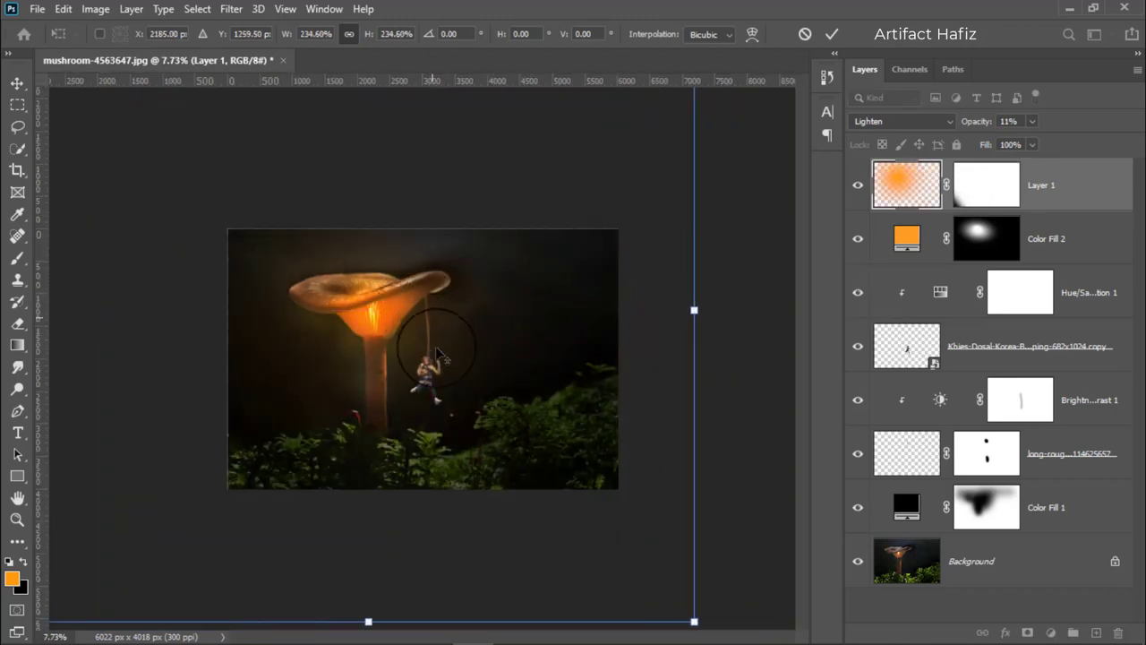
pyautogui.scroll(3, 430, 358)
pyautogui.scroll(1, 506, 326)
pyautogui.scroll(-1, 506, 326)
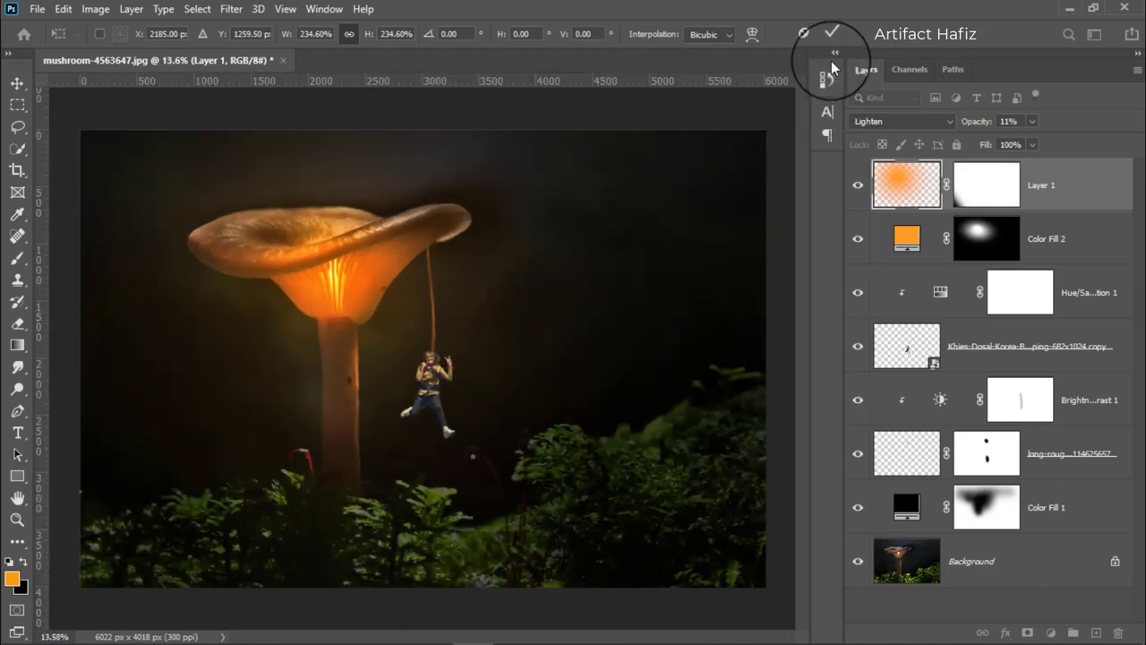
pyautogui.click(832, 34)
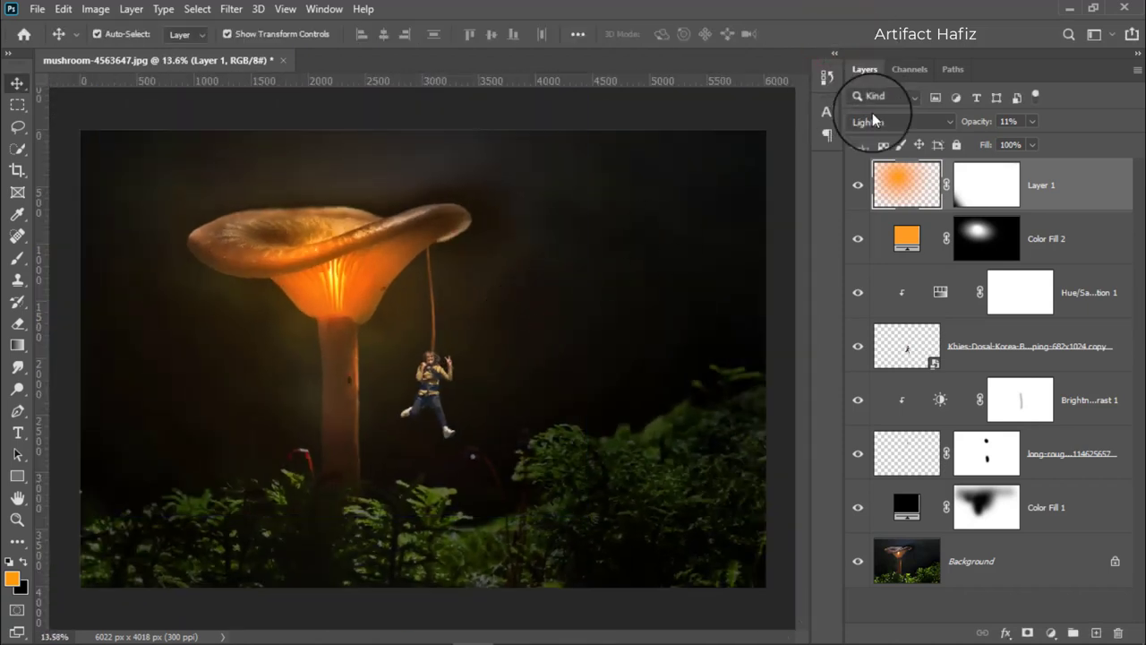
# Set the orange glow layer's opacity to 17%.
pyautogui.moveTo(1031, 141)
pyautogui.mouseDown()
pyautogui.moveTo(1062, 142)
pyautogui.moveTo(1048, 143)
pyautogui.mouseUp()
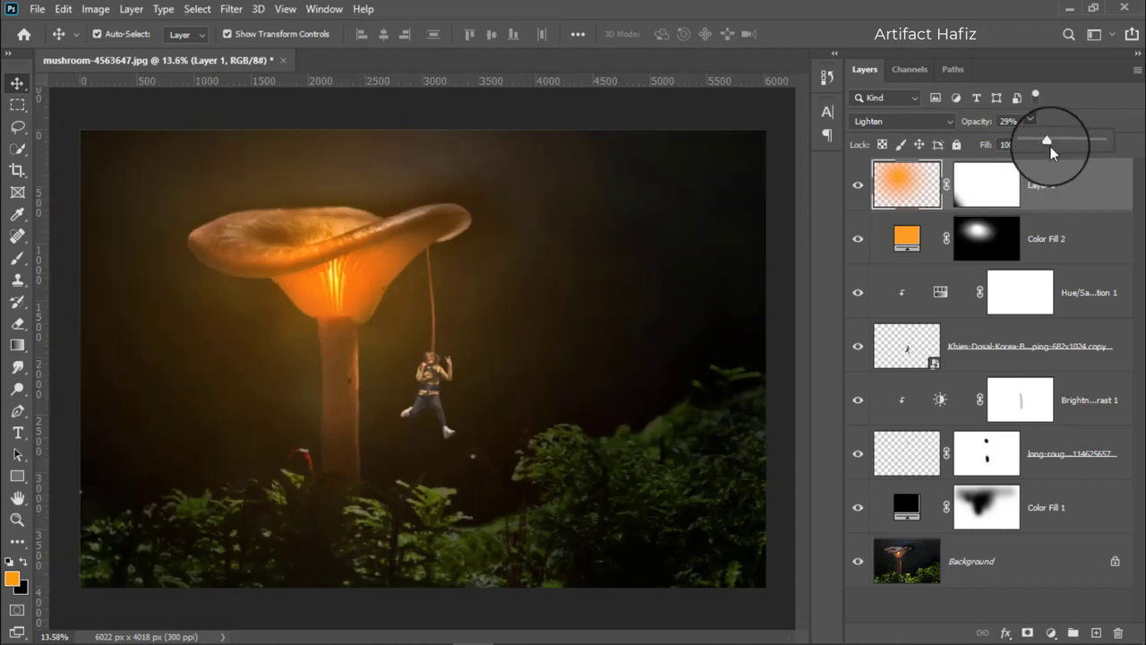
pyautogui.moveTo(1041, 144); pyautogui.dragTo(1037, 143)
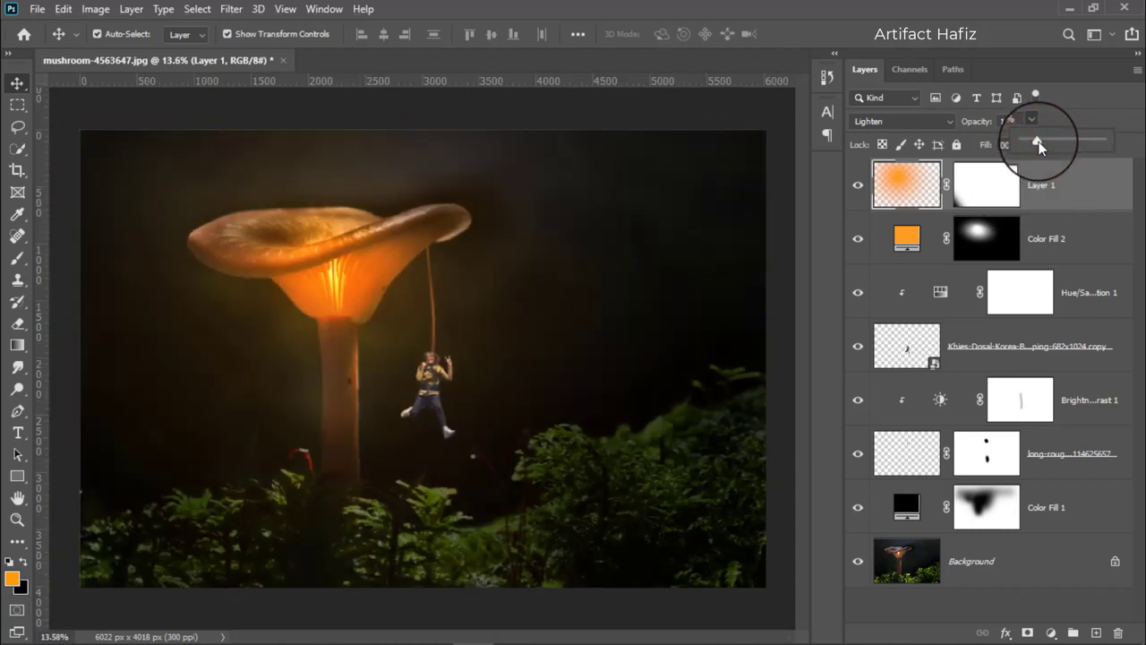
pyautogui.click(1067, 177)
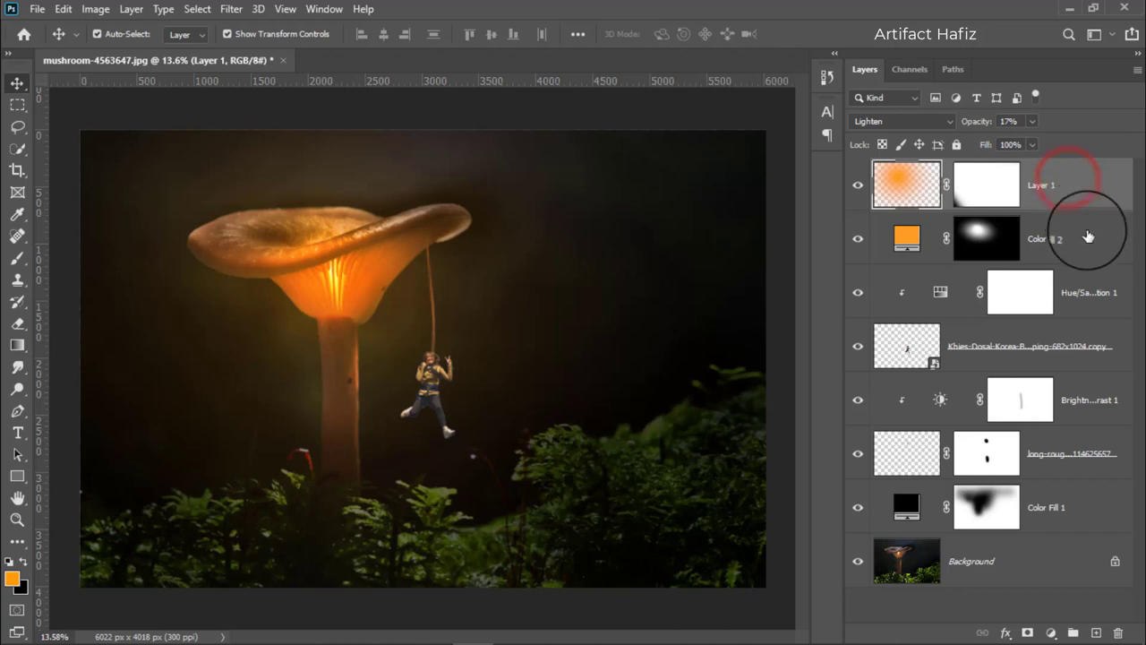
pyautogui.click(1088, 399)
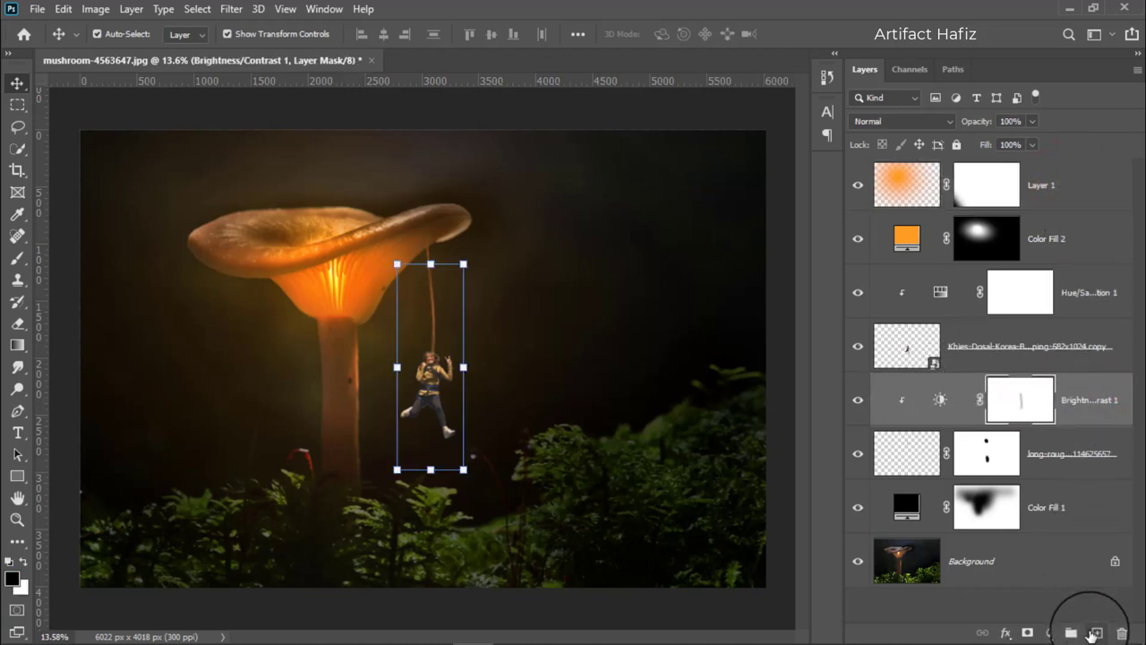
pyautogui.click(1092, 633)
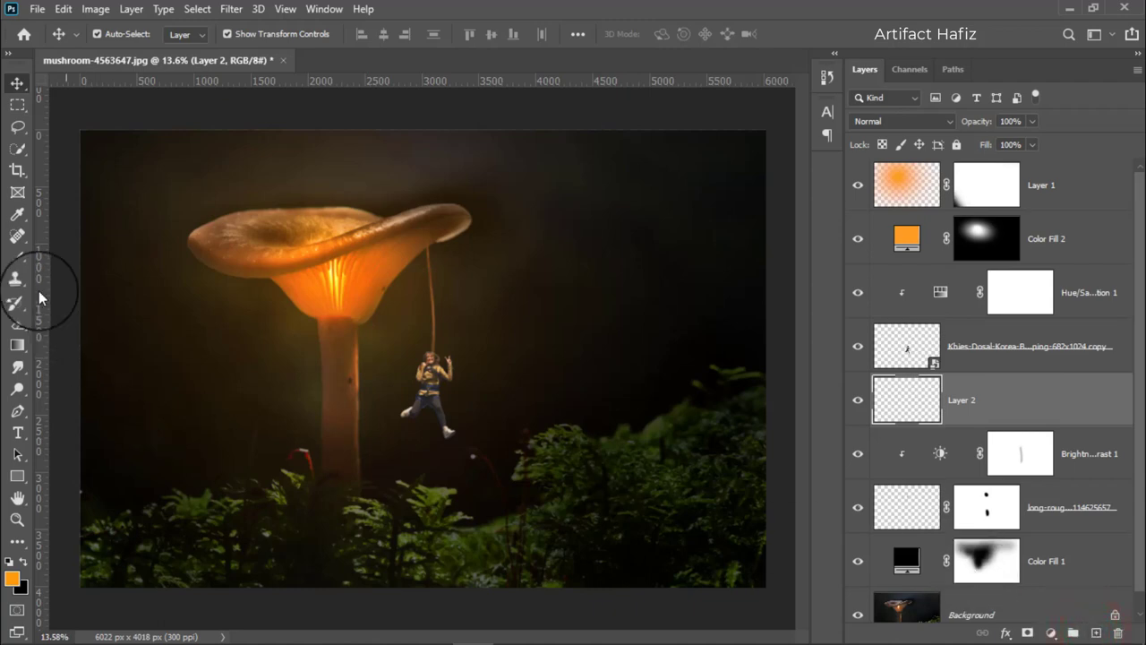
pyautogui.click(17, 258)
pyautogui.click(23, 561)
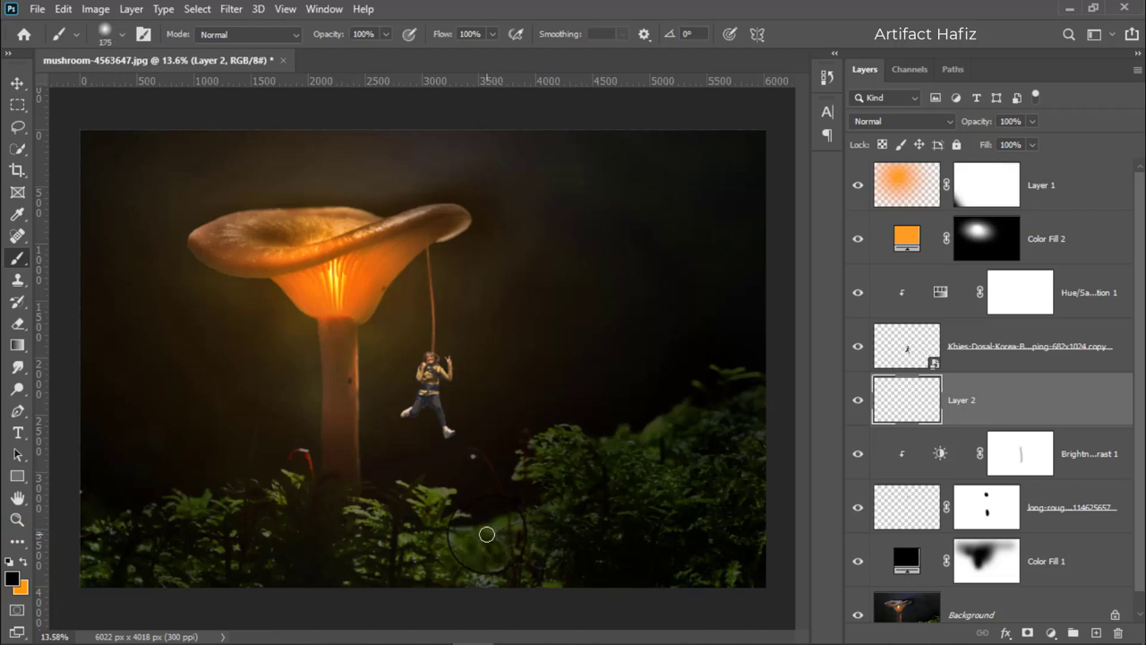
pyautogui.moveTo(489, 531); pyautogui.dragTo(564, 554)
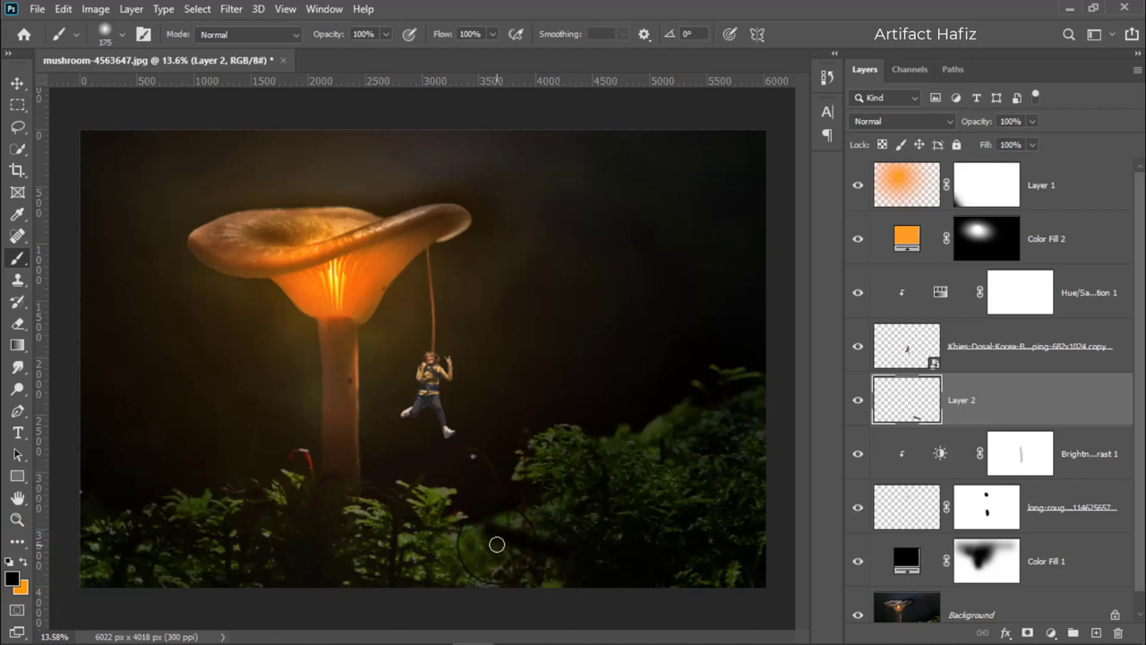
pyautogui.moveTo(480, 532); pyautogui.dragTo(537, 552)
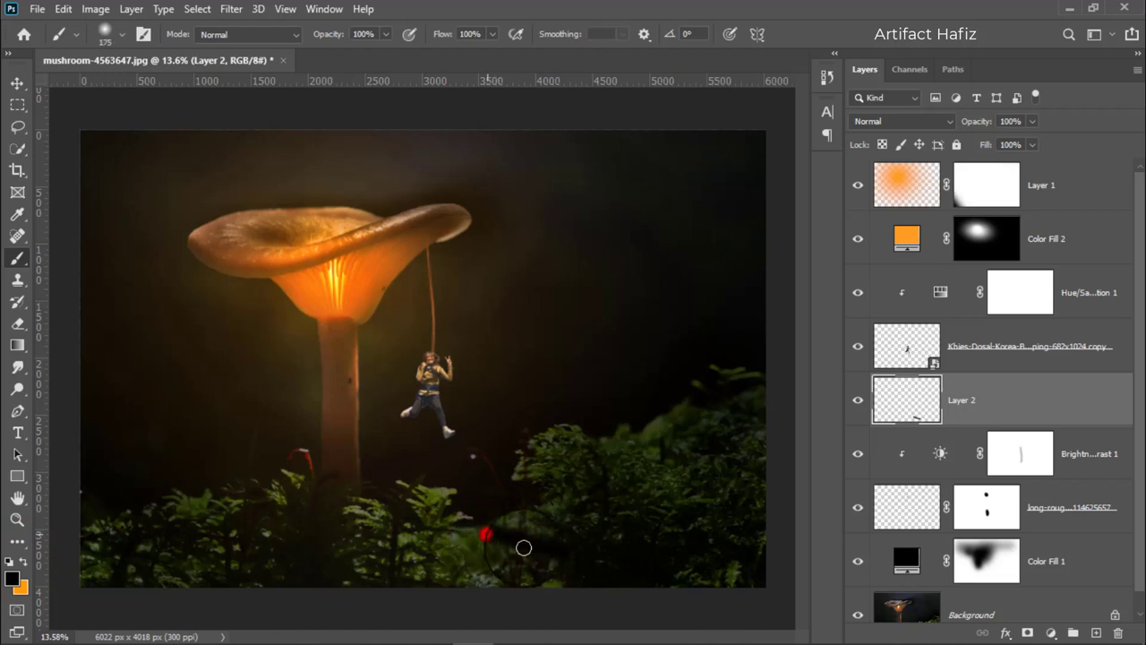
pyautogui.click(17, 83)
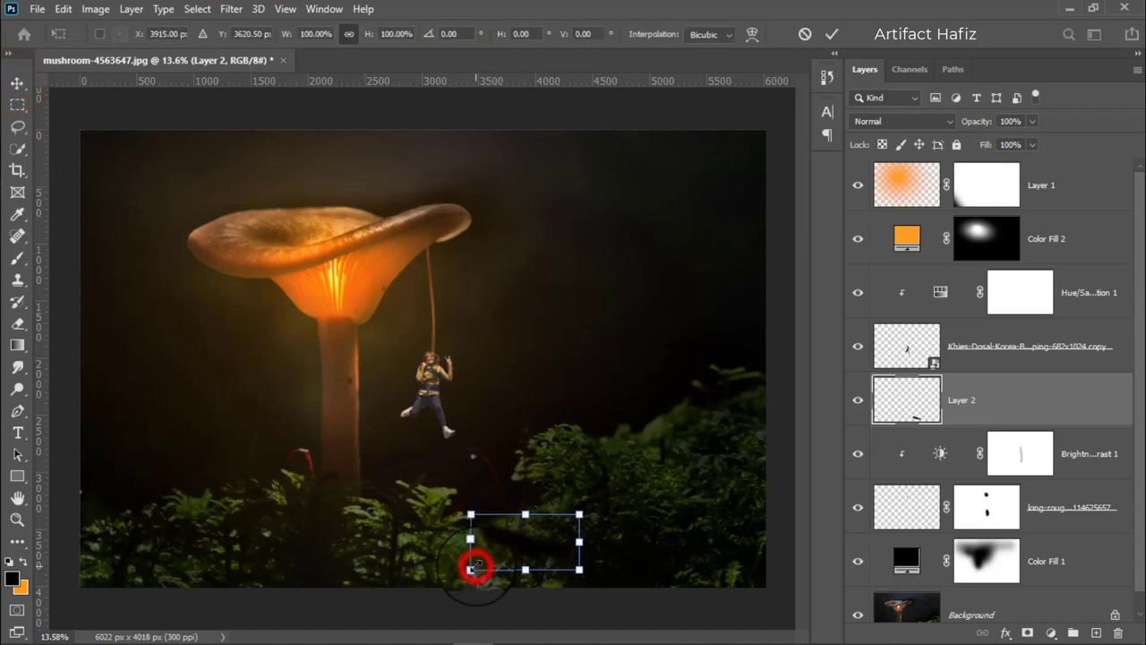
pyautogui.moveTo(472, 567); pyautogui.dragTo(539, 544)
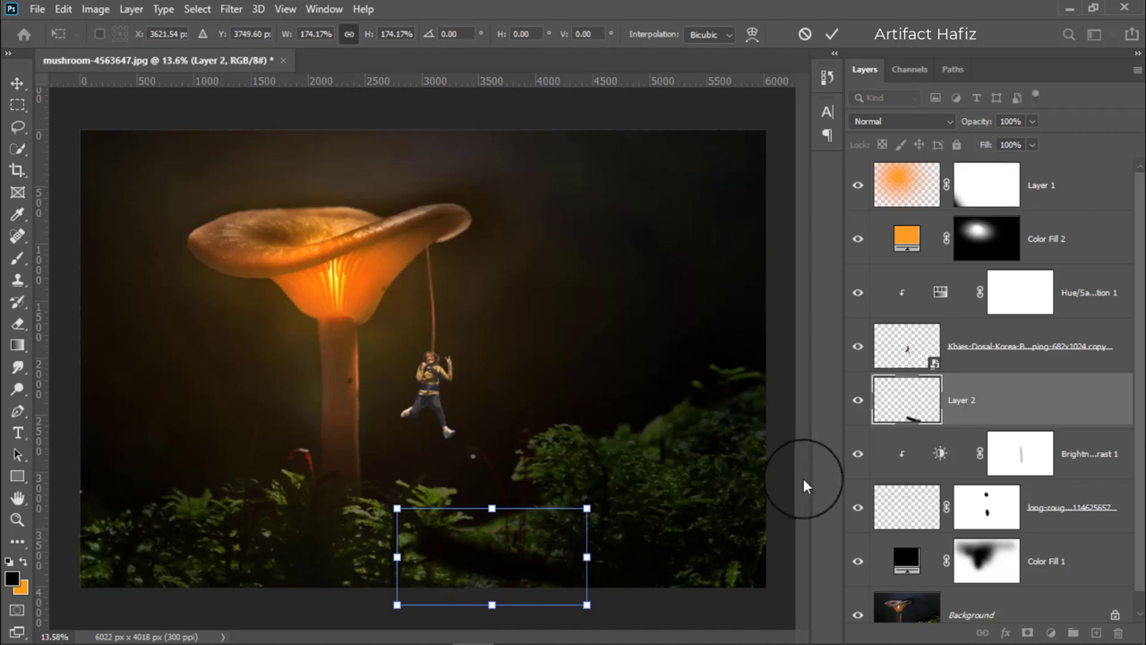
# Delete the stroke layer, duplicate the girl layer, and clip Hue/Saturation 1 to the upper copy.
pyautogui.press('Delete')
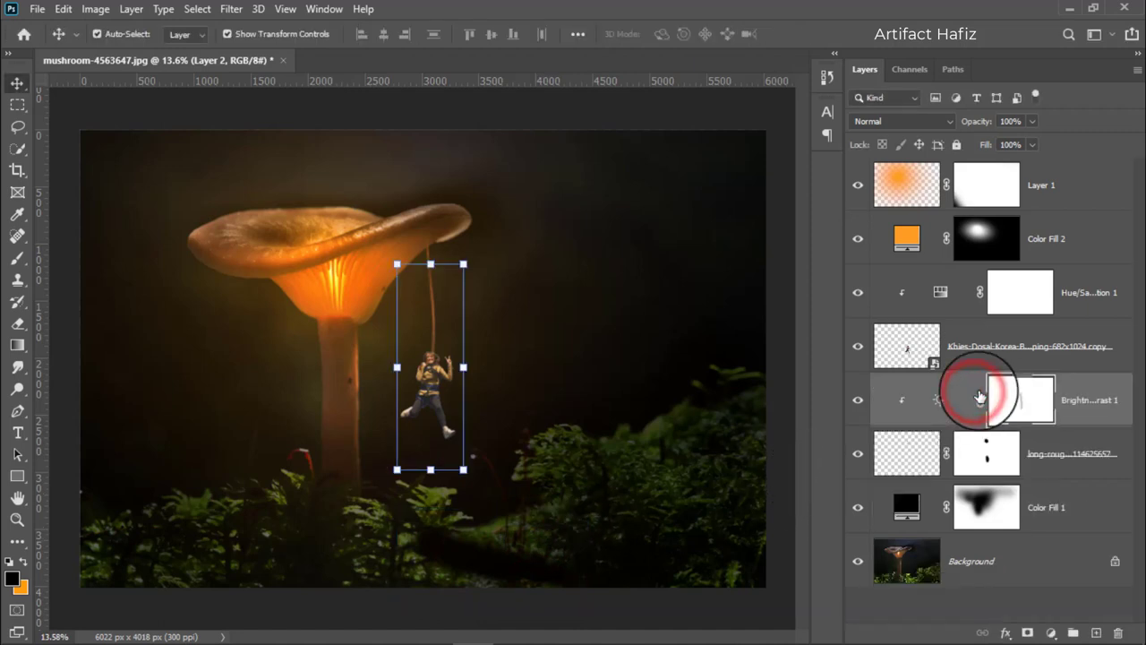
pyautogui.click(999, 356)
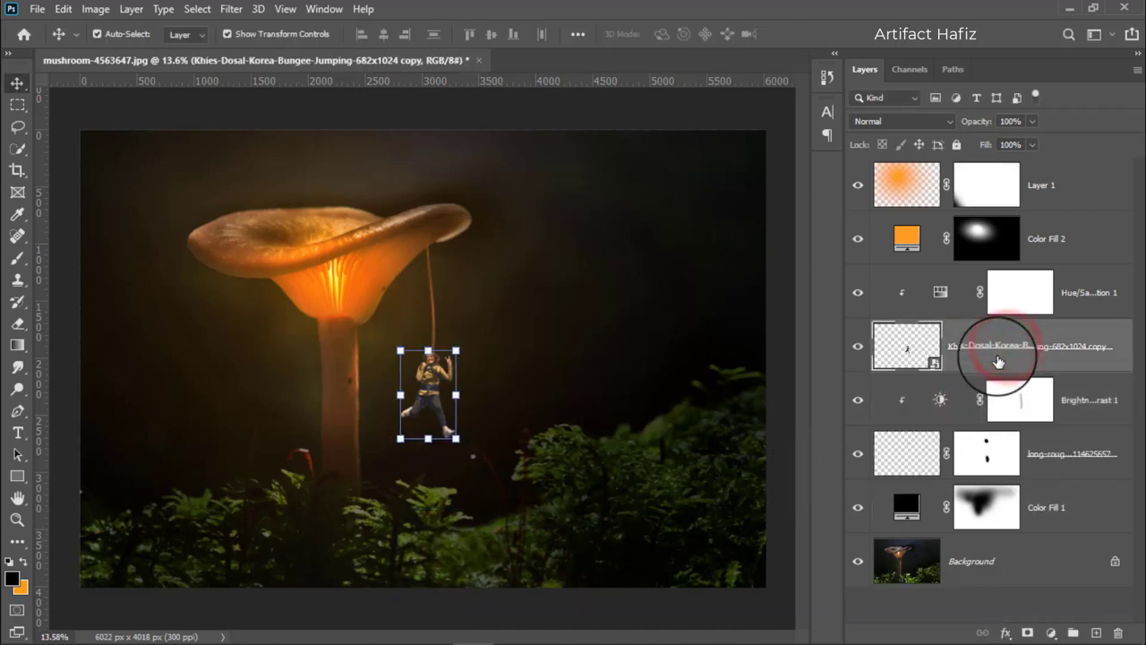
pyautogui.moveTo(998, 358); pyautogui.dragTo(1094, 634)
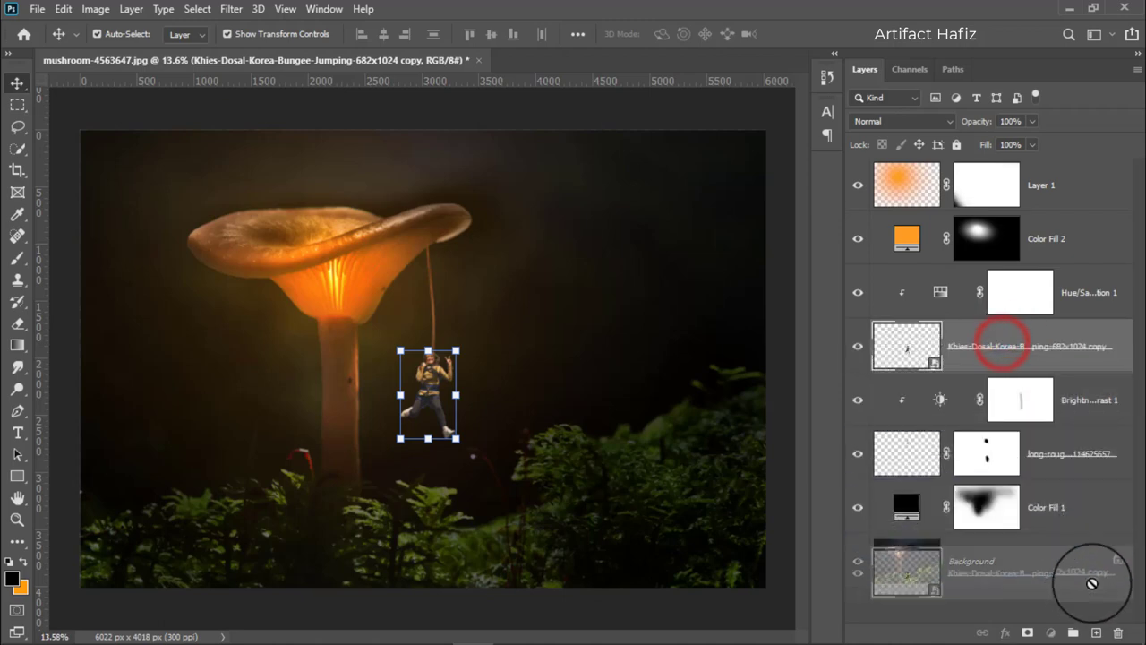
pyautogui.click(856, 346)
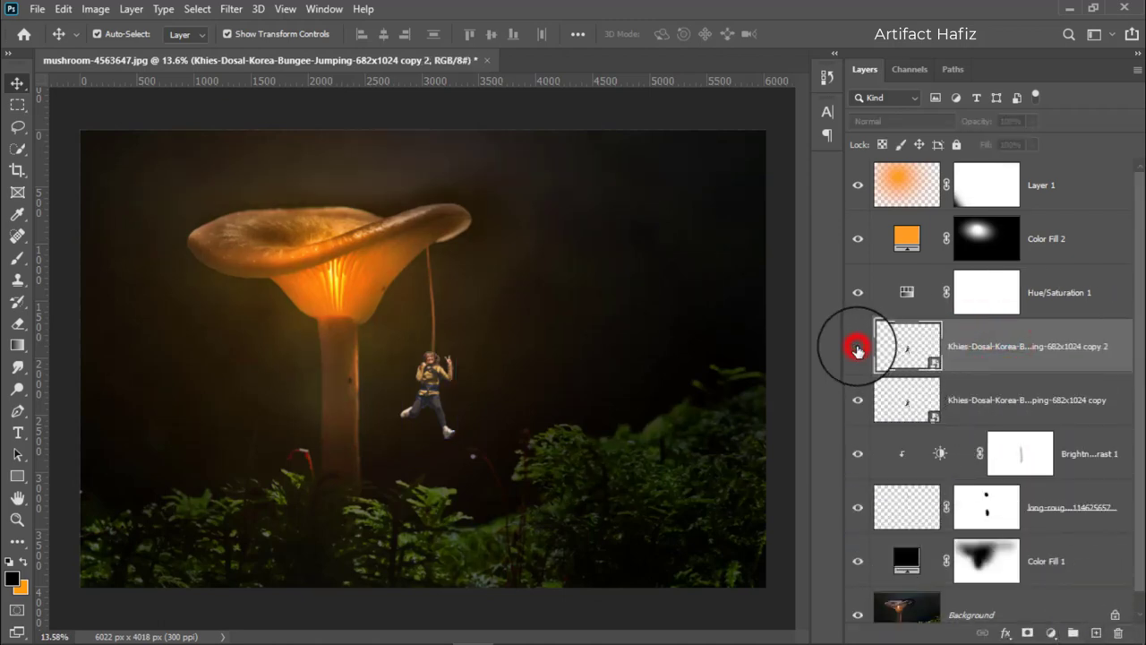
pyautogui.click(857, 347)
pyautogui.click(906, 288)
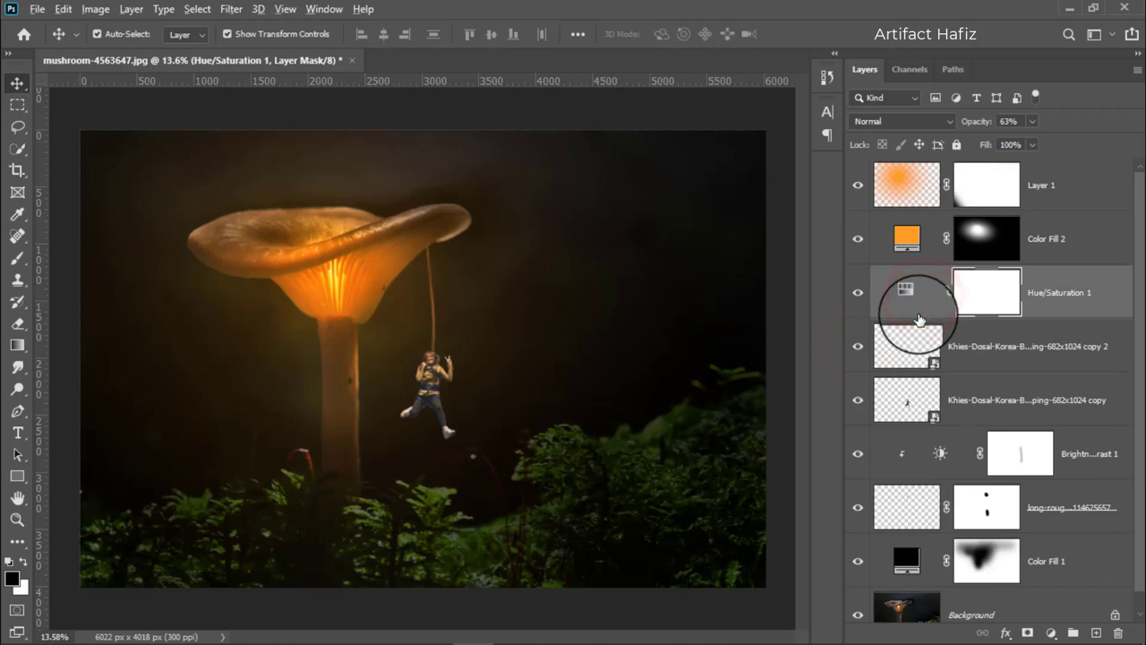
pyautogui.keyDown('alt'); pyautogui.click(917, 314); pyautogui.keyUp('alt')
# Move the lower girl copy slightly downward.
pyautogui.click(985, 347)
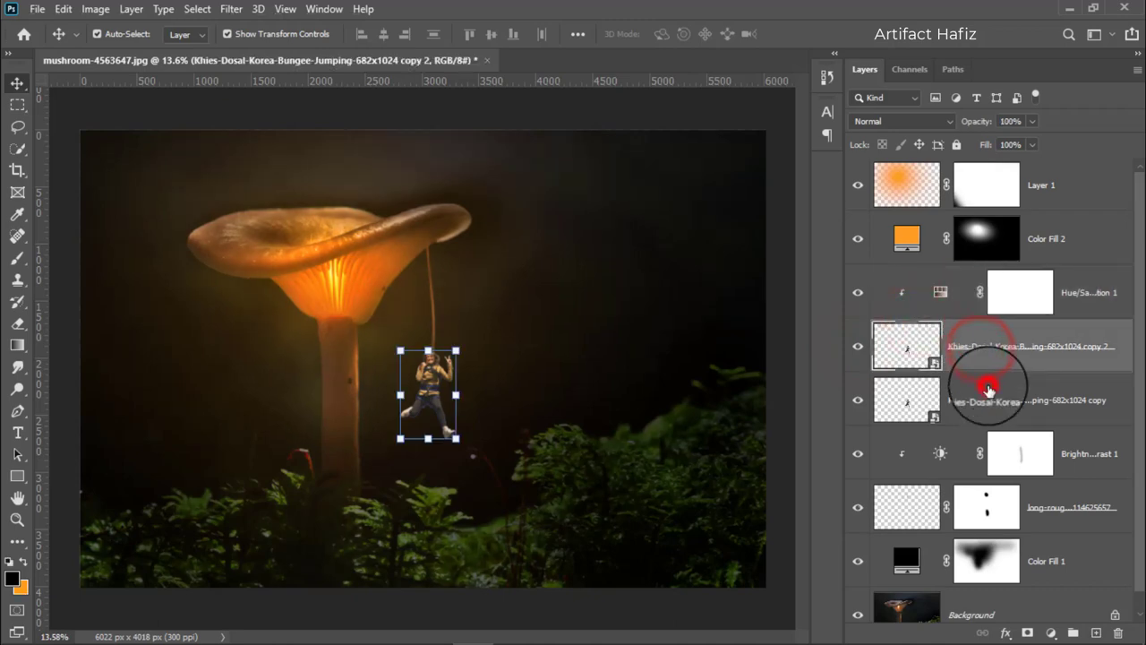
pyautogui.click(988, 400)
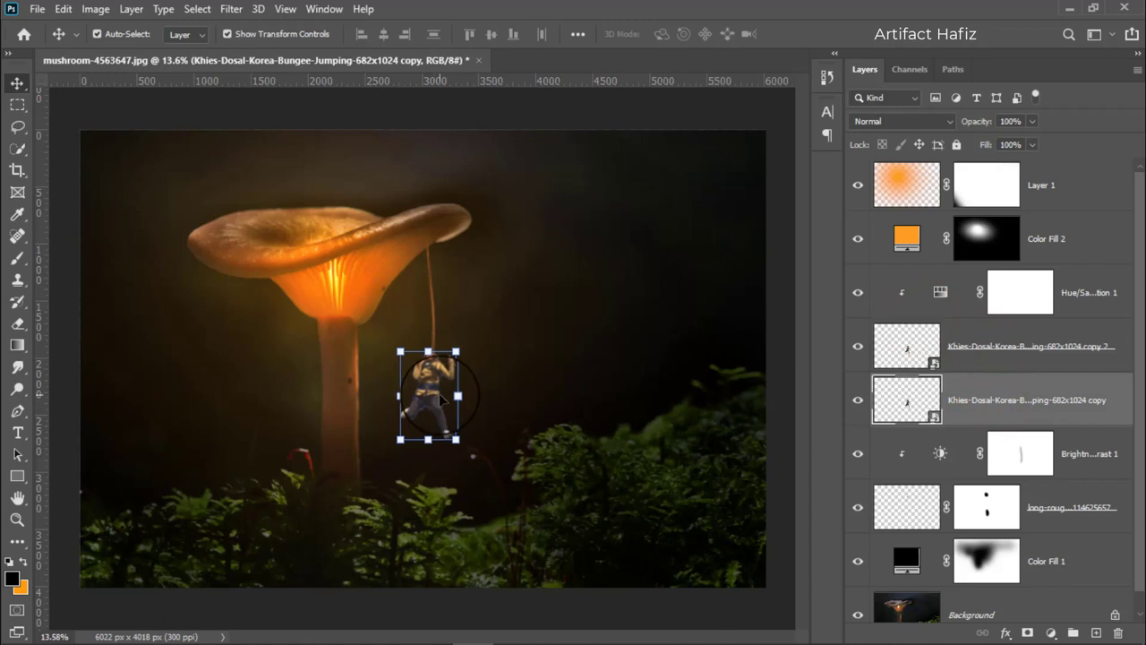
pyautogui.moveTo(428, 393); pyautogui.dragTo(431, 439)
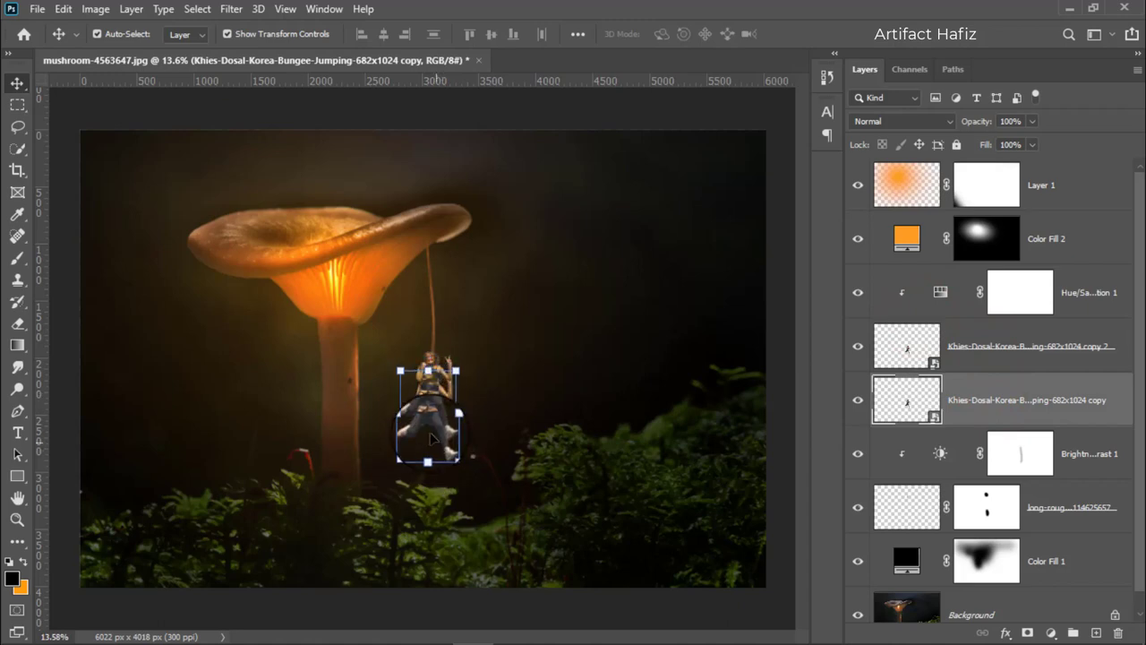
pyautogui.click(430, 431)
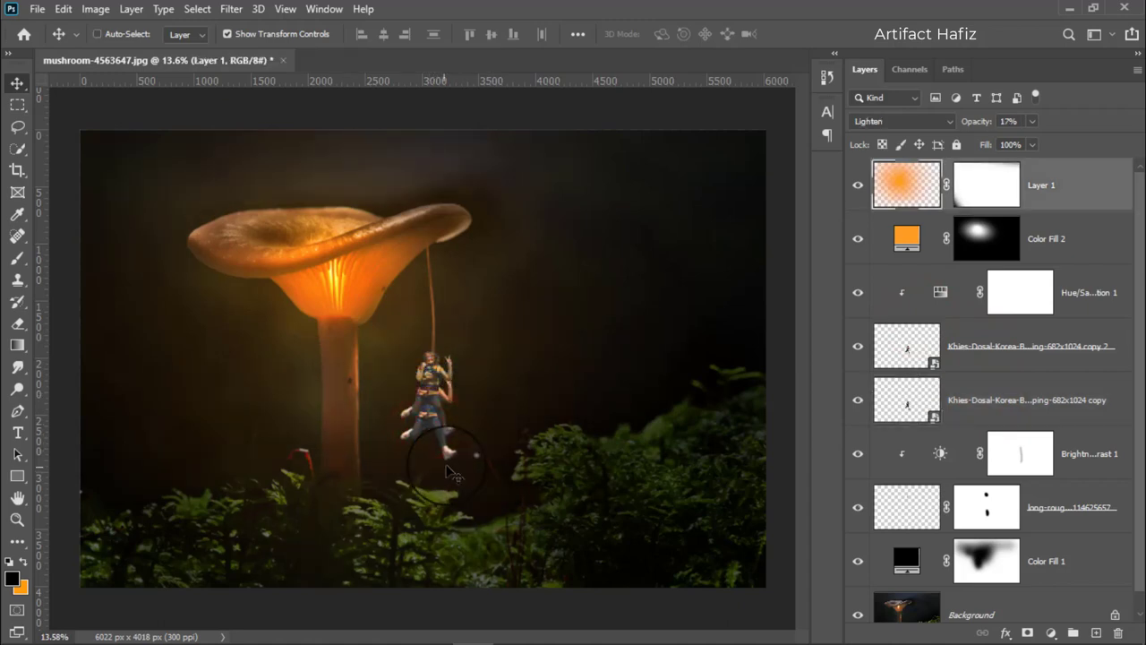
pyautogui.click(1017, 405)
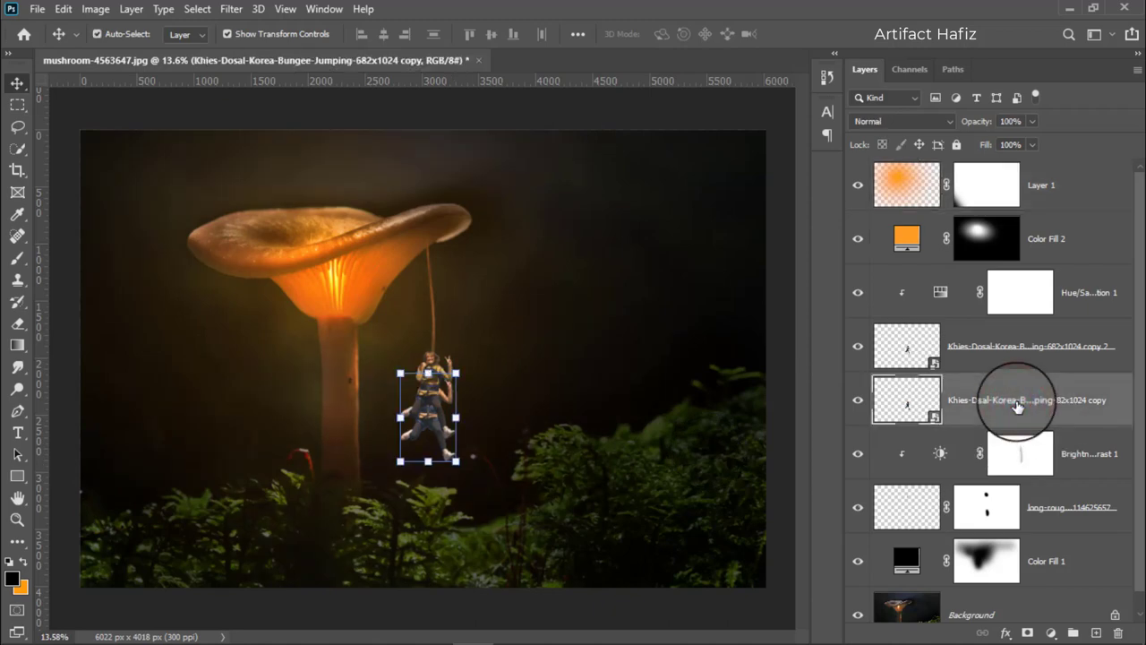
# Hide Layer 1's glow and rotate and shrink the lower girl copy onto the bottom ferns.
pyautogui.click(857, 185)
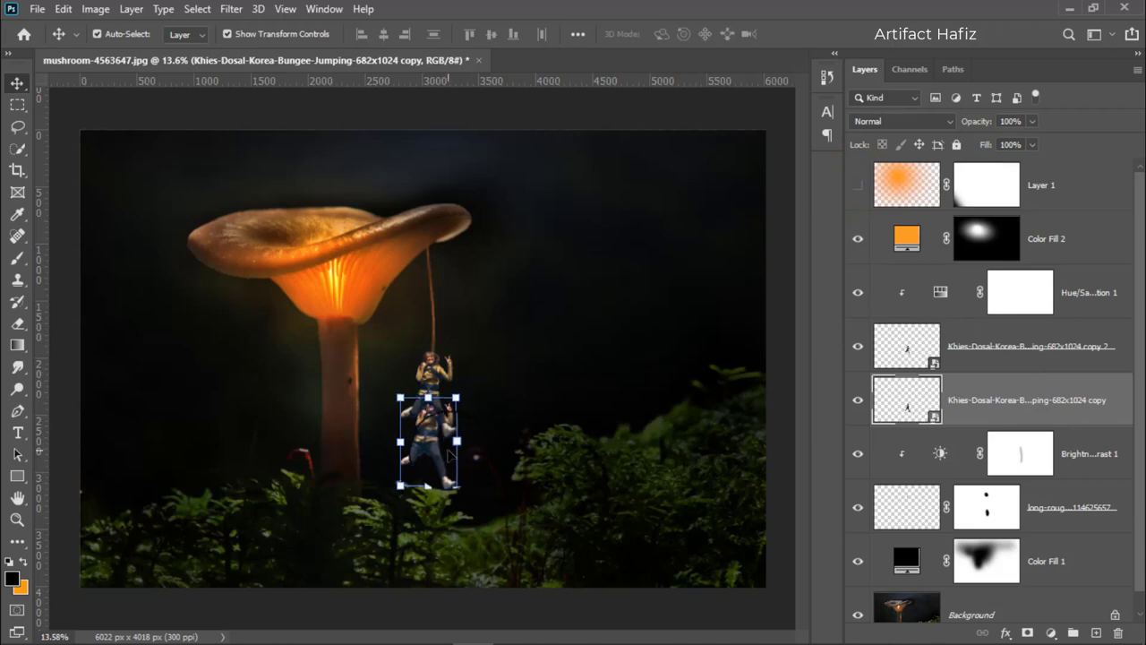
pyautogui.moveTo(440, 454); pyautogui.dragTo(510, 515)
pyautogui.moveTo(537, 441); pyautogui.dragTo(532, 444)
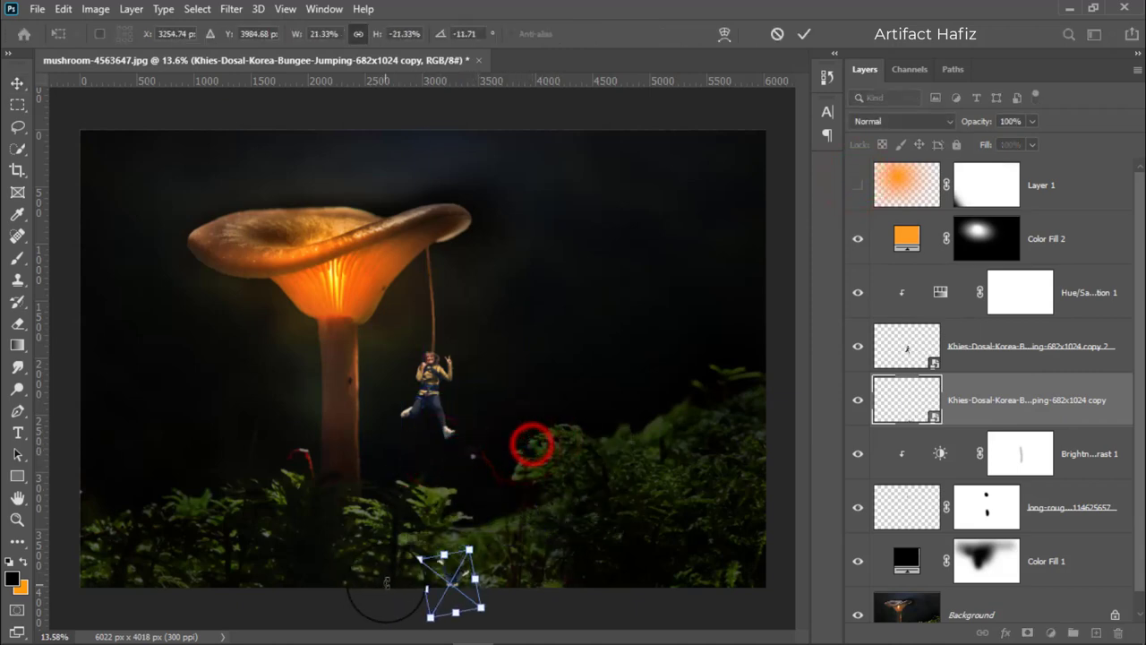
pyautogui.moveTo(532, 443)
pyautogui.mouseDown()
pyautogui.moveTo(486, 484)
pyautogui.moveTo(510, 529)
pyautogui.moveTo(498, 602)
pyautogui.moveTo(524, 537)
pyautogui.mouseUp()
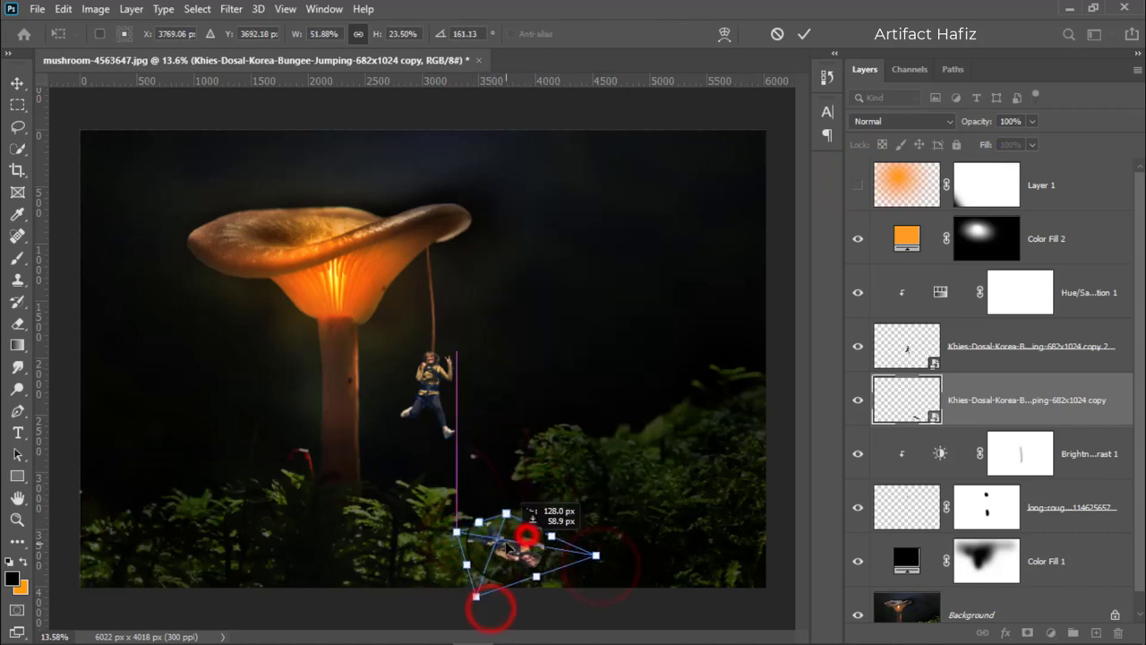
pyautogui.click(804, 33)
# Set the girl copy to Multiply and distort it into a flat shape along the ground.
pyautogui.click(887, 122)
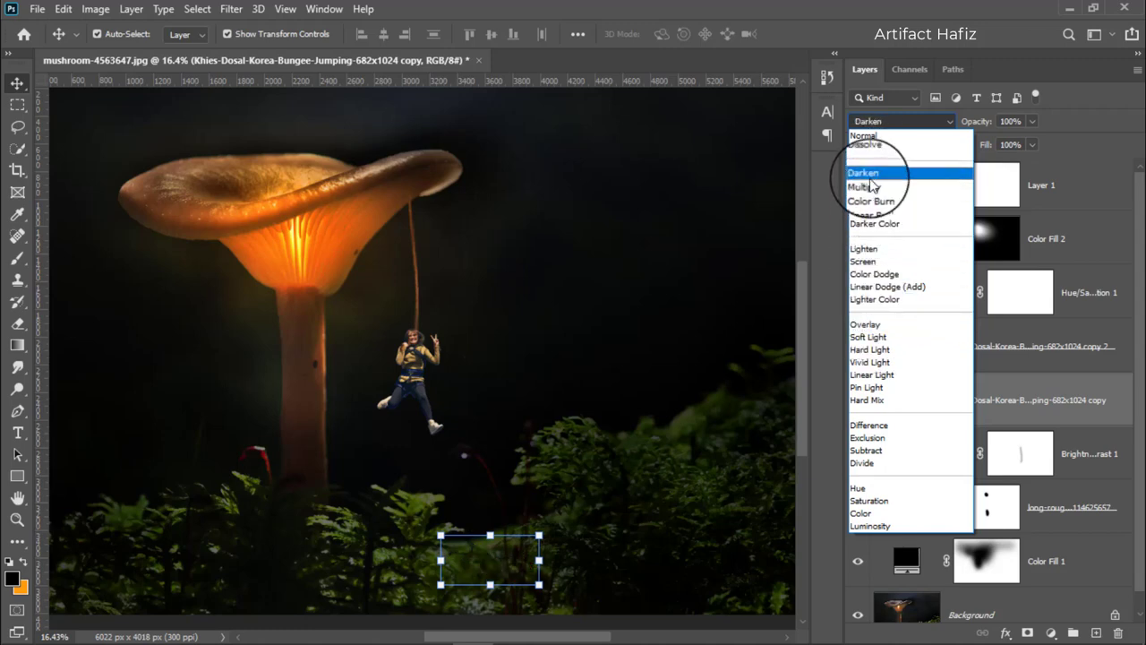
pyautogui.click(870, 186)
pyautogui.click(857, 185)
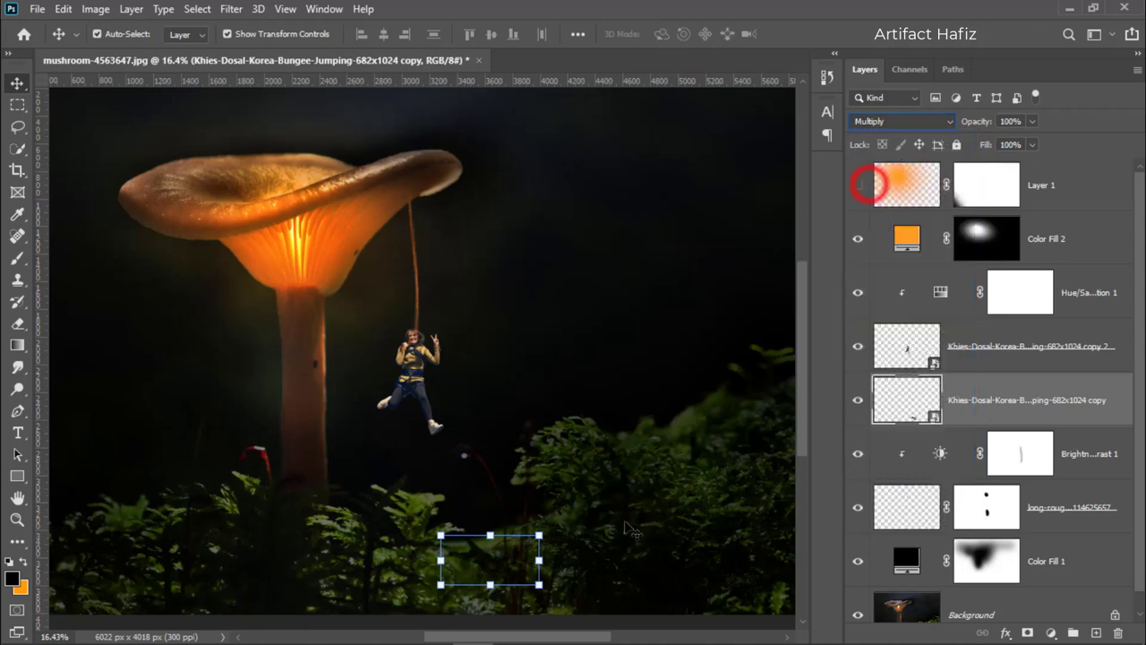
pyautogui.click(857, 405)
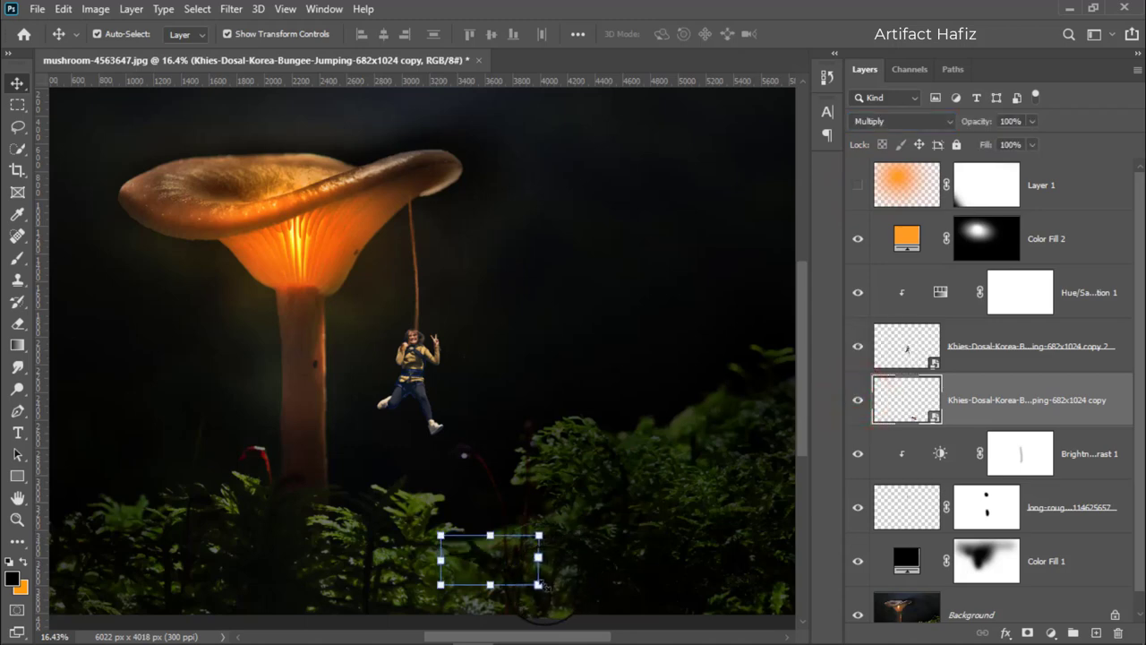
pyautogui.moveTo(541, 583); pyautogui.dragTo(587, 602)
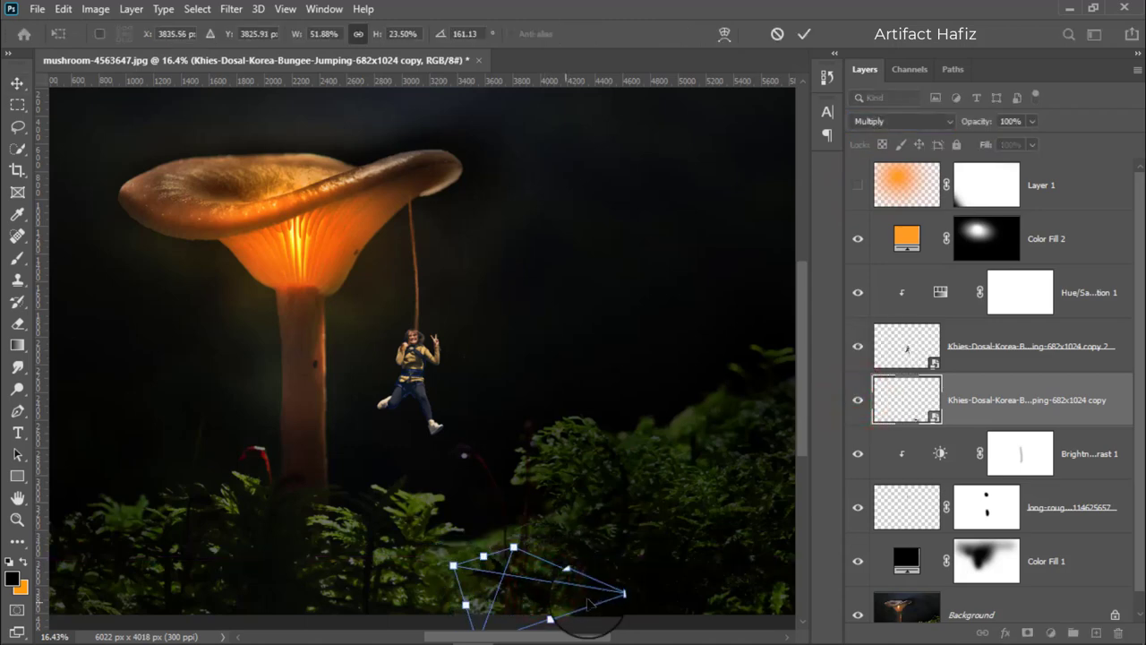
pyautogui.moveTo(623, 595); pyautogui.dragTo(725, 602)
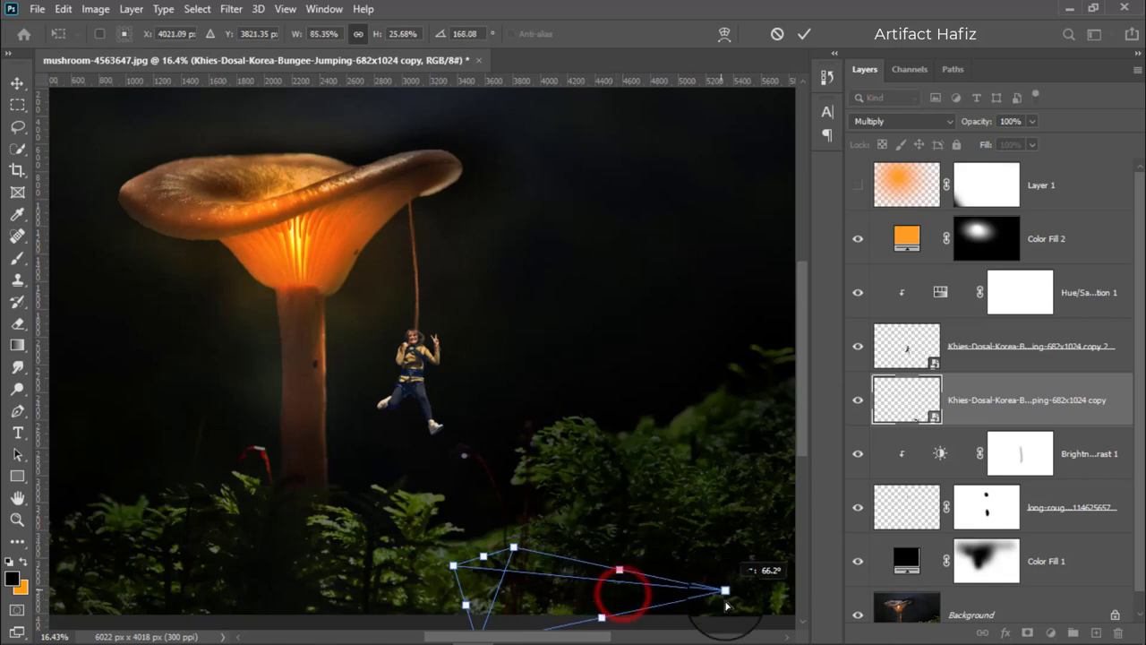
pyautogui.moveTo(514, 548); pyautogui.dragTo(482, 567)
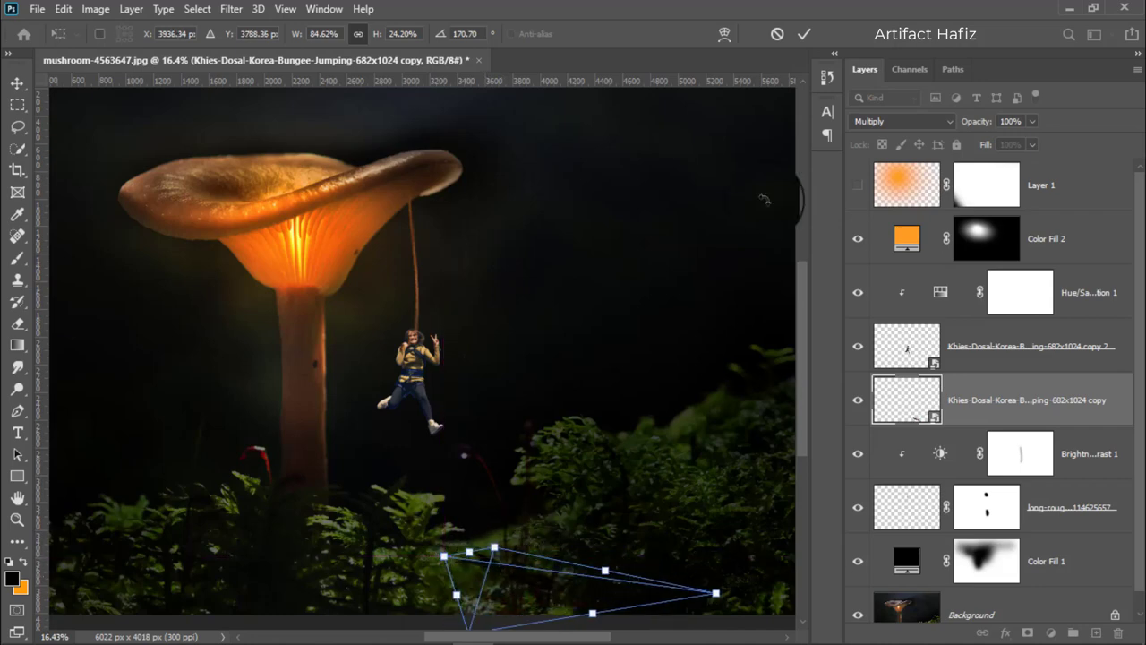
pyautogui.click(803, 33)
pyautogui.scroll(1, 570, 433)
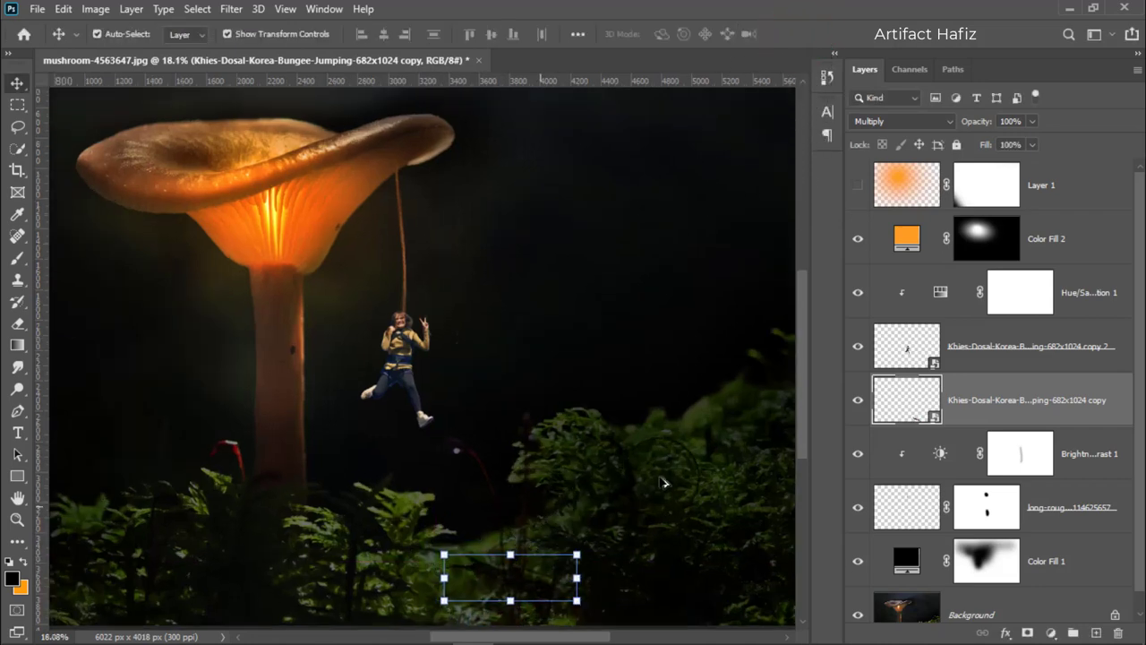
# Blur the flattened girl copy with a Gaussian Blur smart filter and compare it on and off.
pyautogui.click(233, 10)
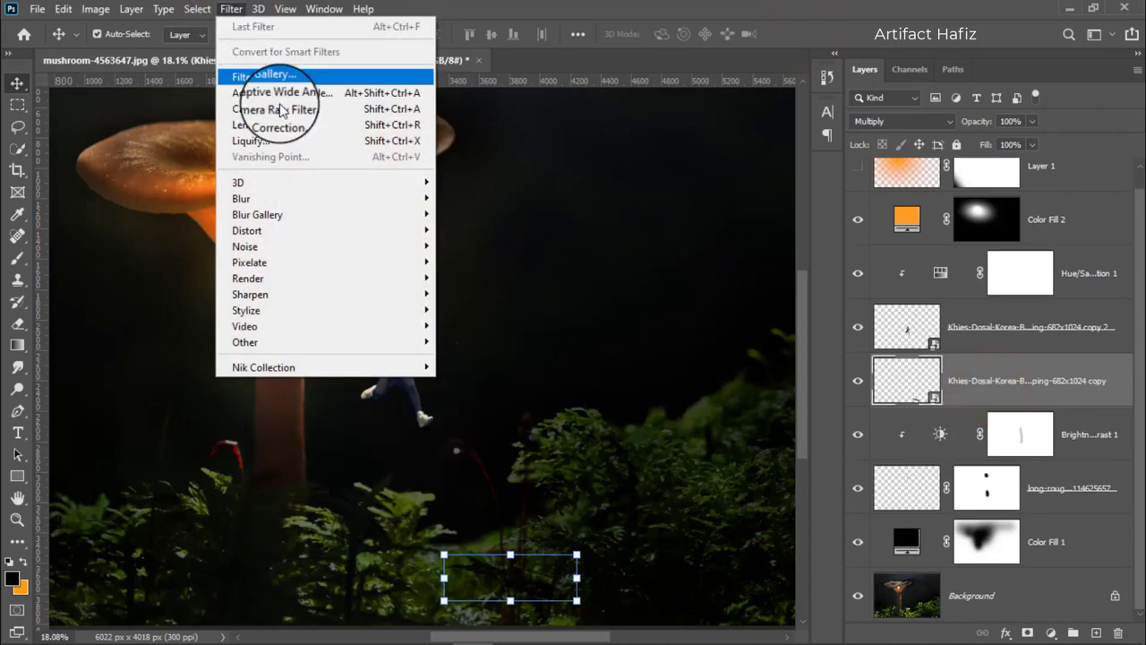
pyautogui.moveTo(242, 198)
pyautogui.click(481, 261)
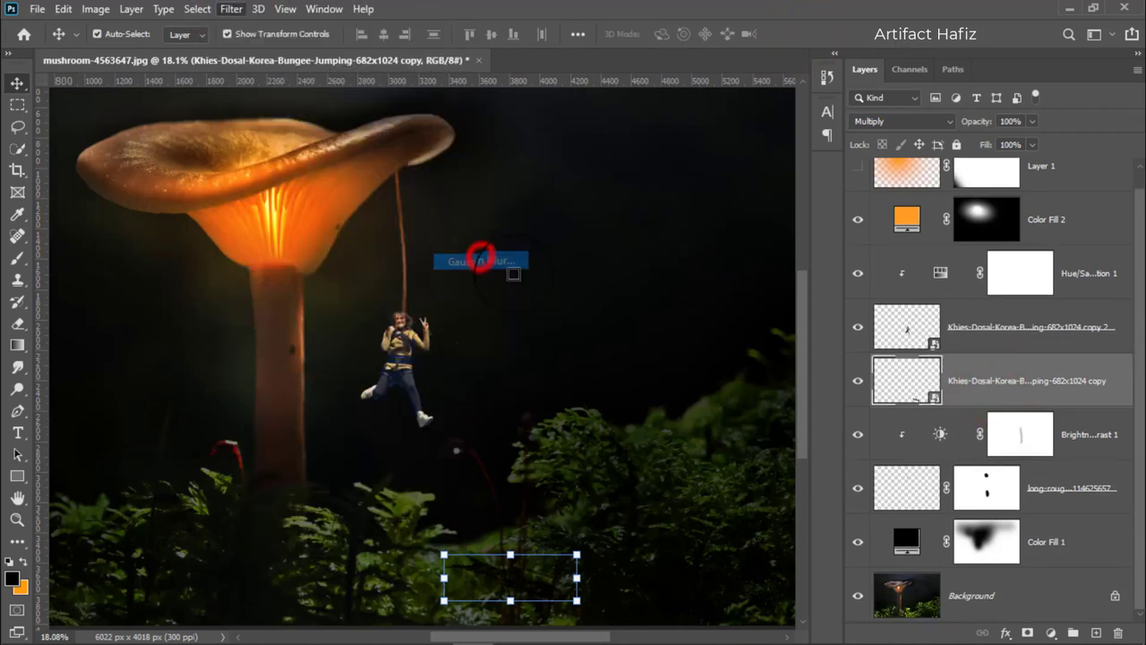
pyautogui.moveTo(788, 401); pyautogui.dragTo(835, 403)
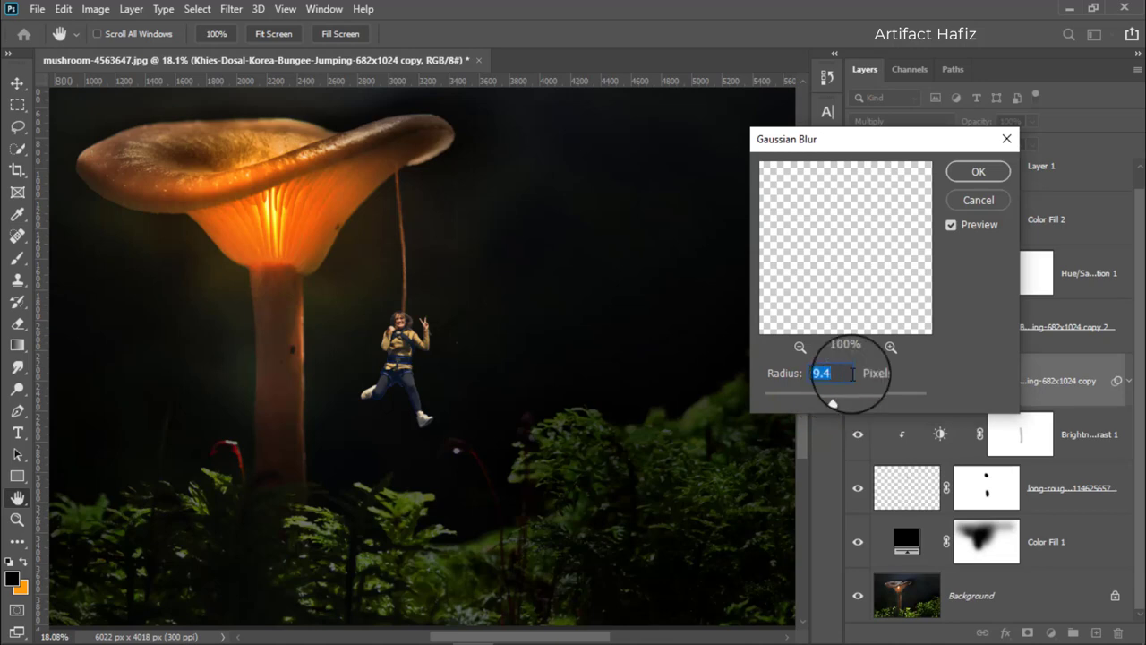
pyautogui.click(970, 171)
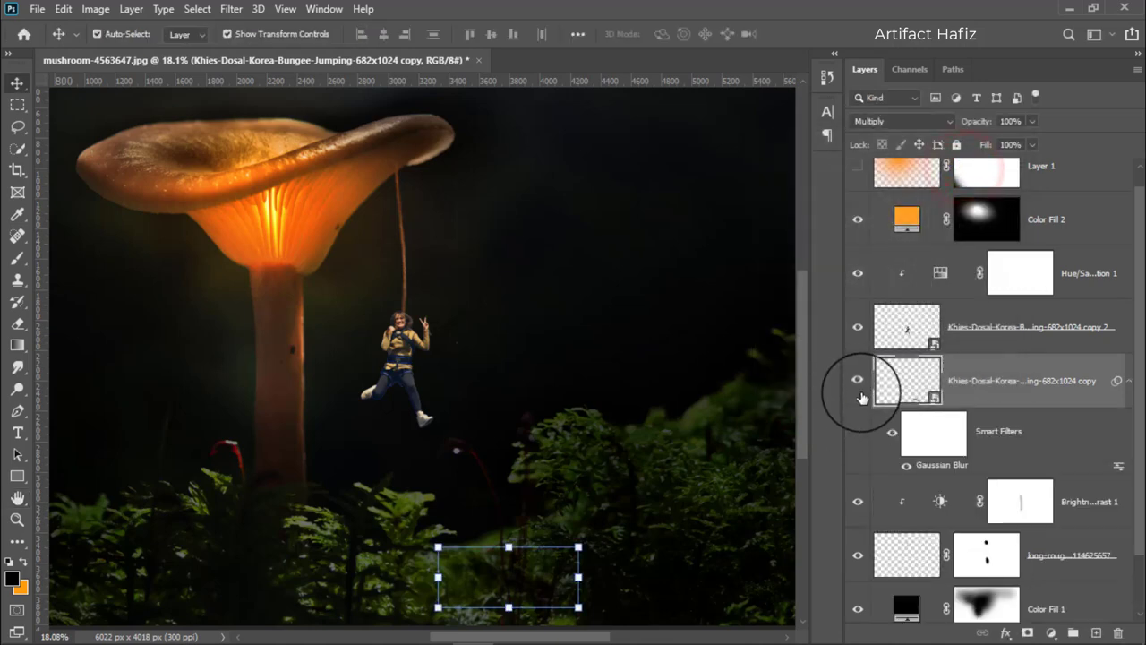
pyautogui.click(858, 384)
pyautogui.click(860, 386)
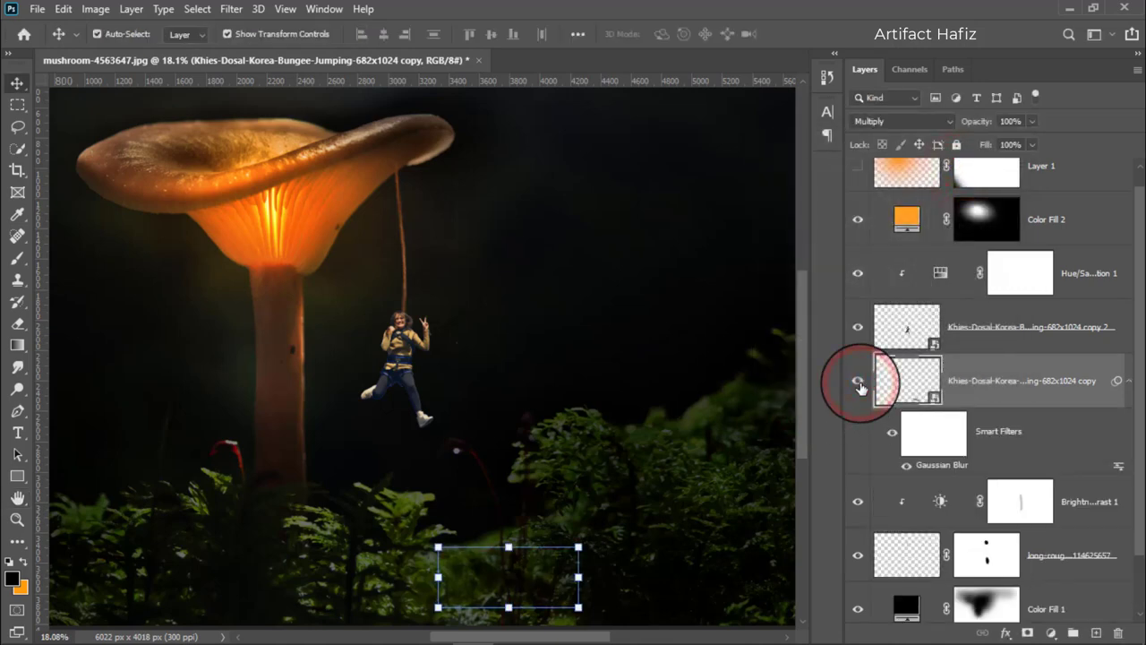
pyautogui.scroll(-1, 472, 418)
pyautogui.scroll(-1, 472, 418)
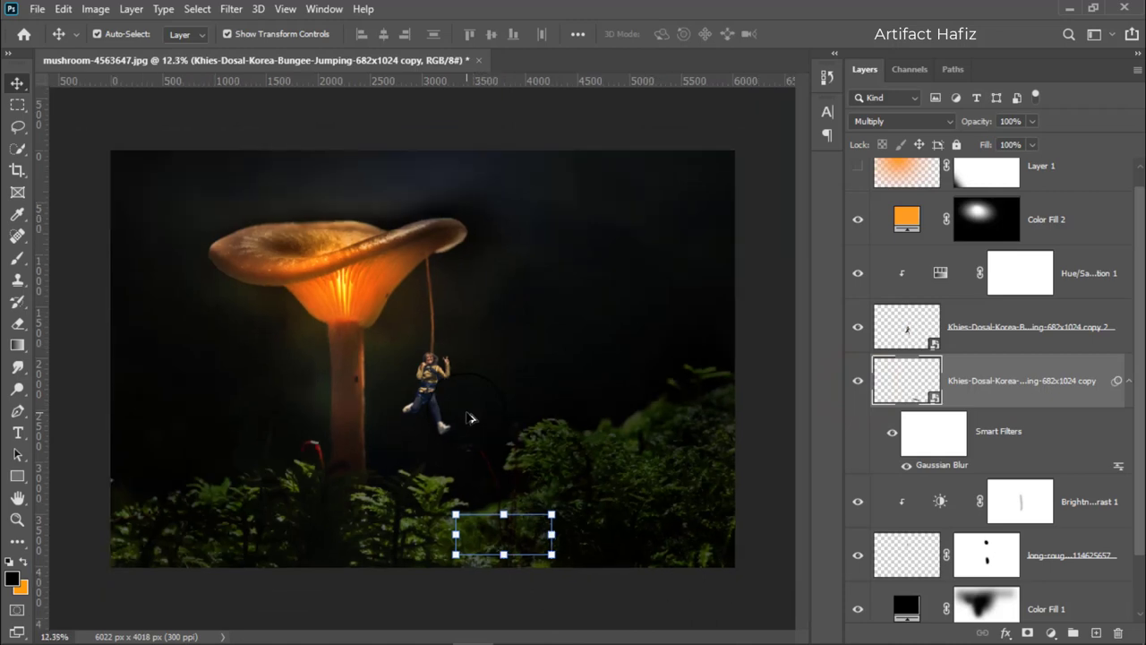
pyautogui.scroll(1, 472, 418)
pyautogui.scroll(1, 462, 411)
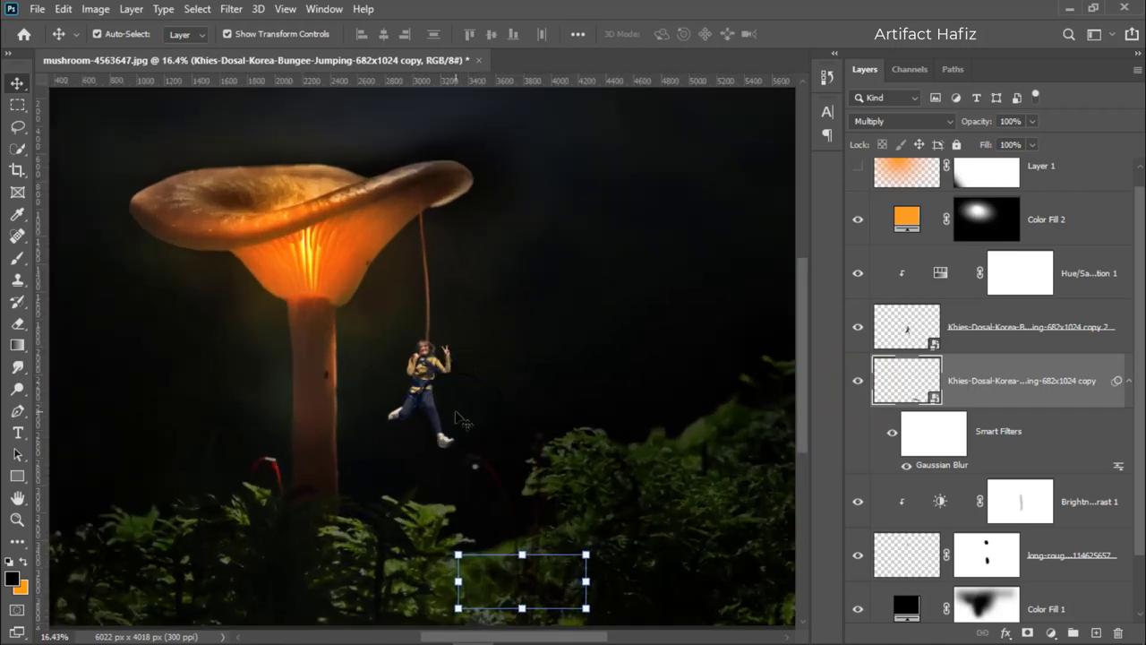
# Target the Color Fill 2 layer mask and pick the Brush tool.
pyautogui.click(972, 326)
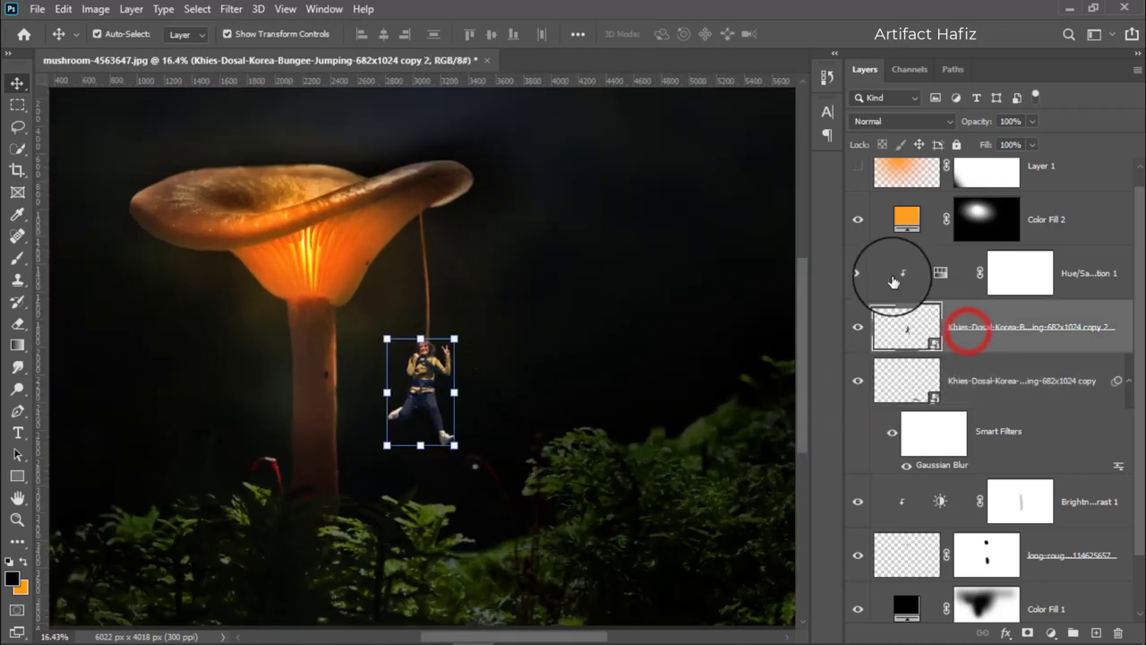
pyautogui.click(1073, 274)
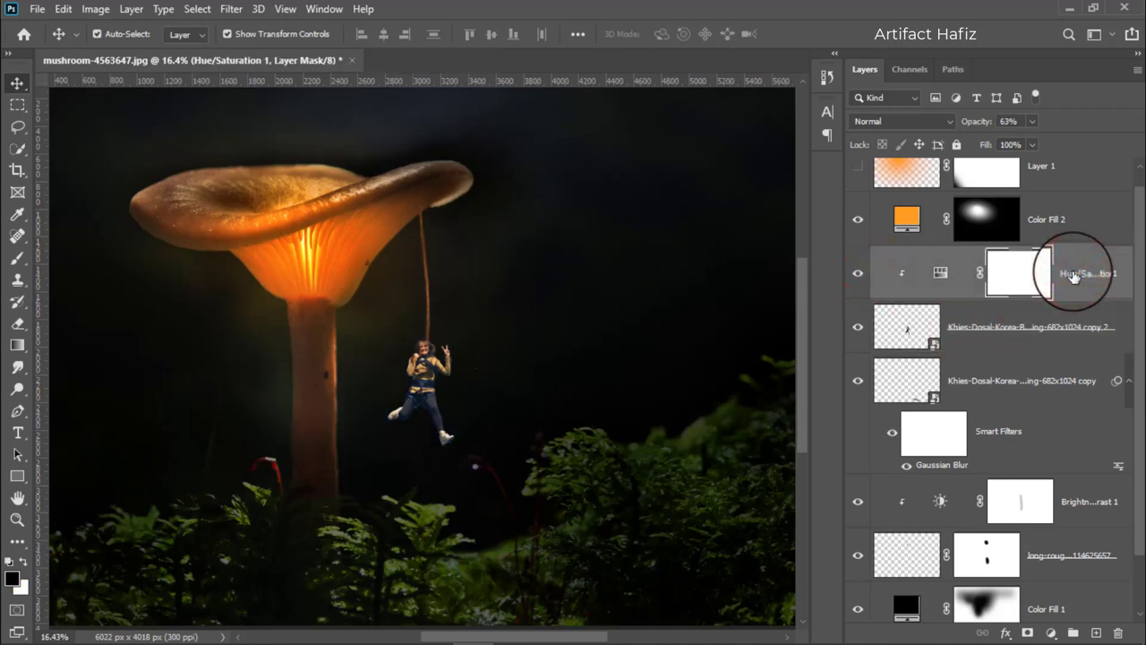
pyautogui.scroll(-1, 465, 408)
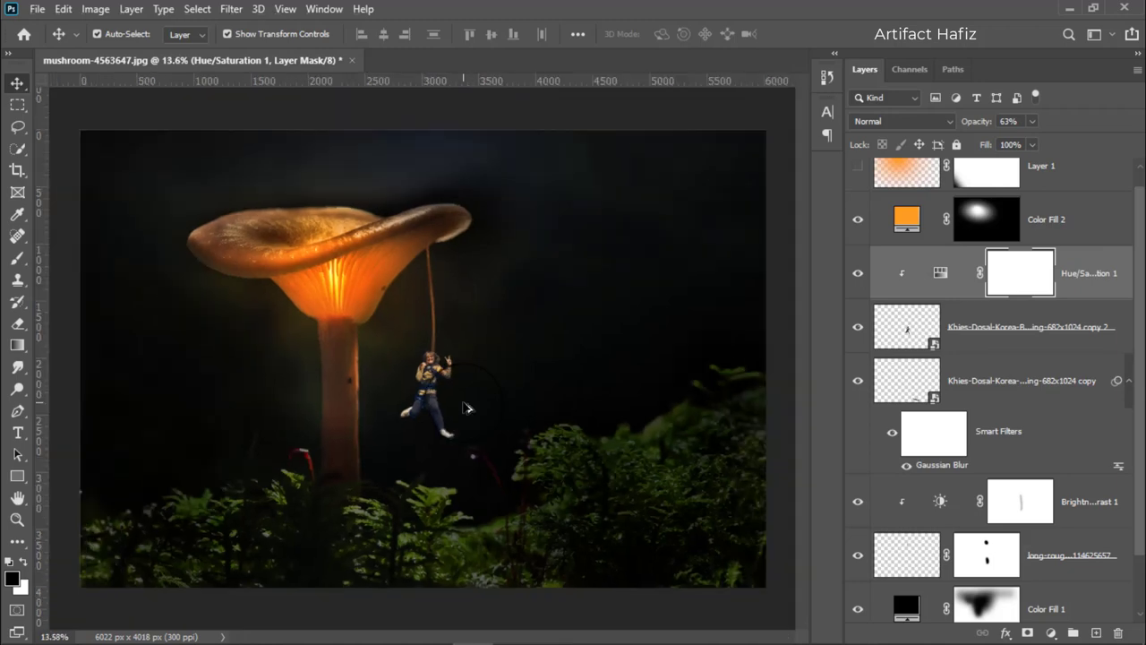
pyautogui.scroll(-1, 465, 409)
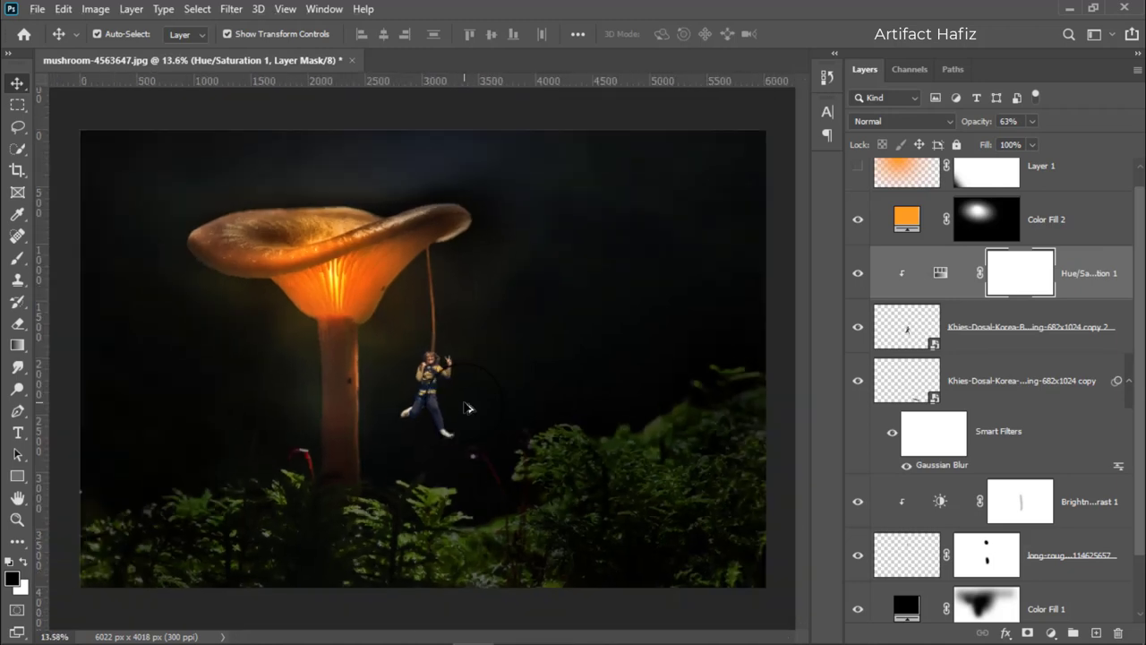
pyautogui.click(1069, 172)
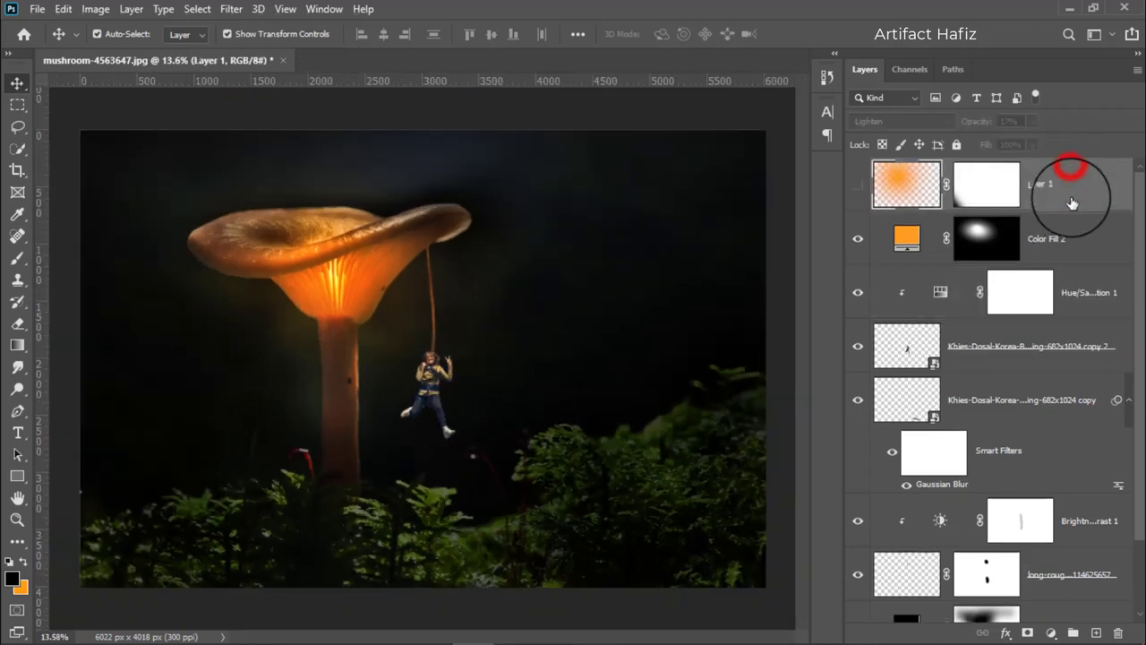
pyautogui.click(857, 241)
pyautogui.click(862, 243)
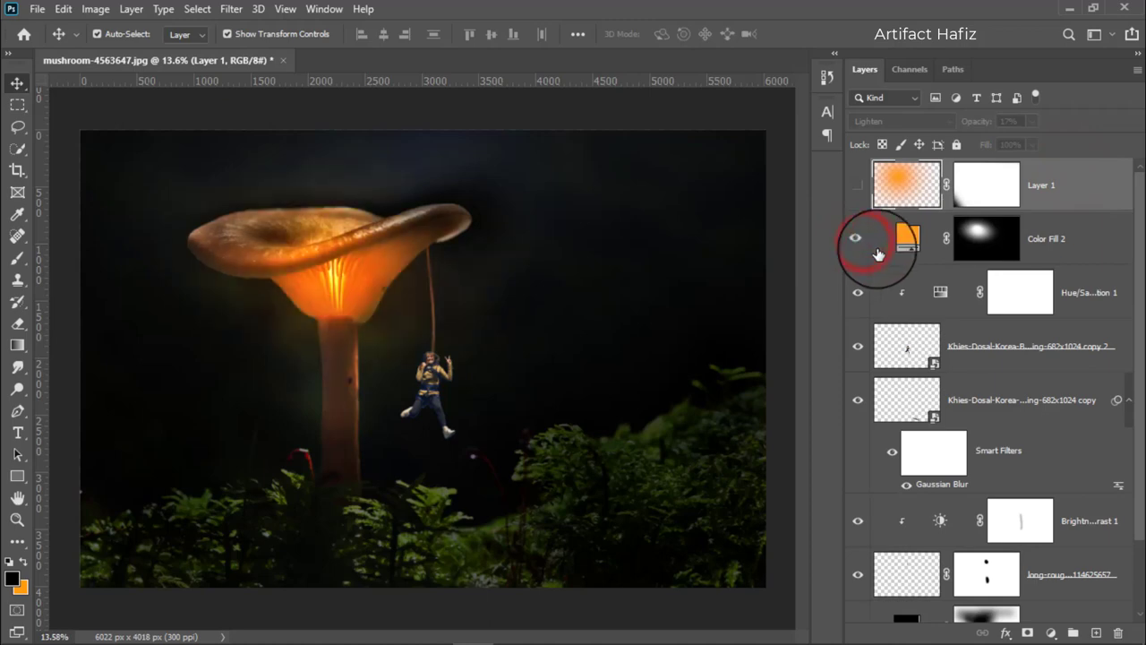
pyautogui.click(1073, 245)
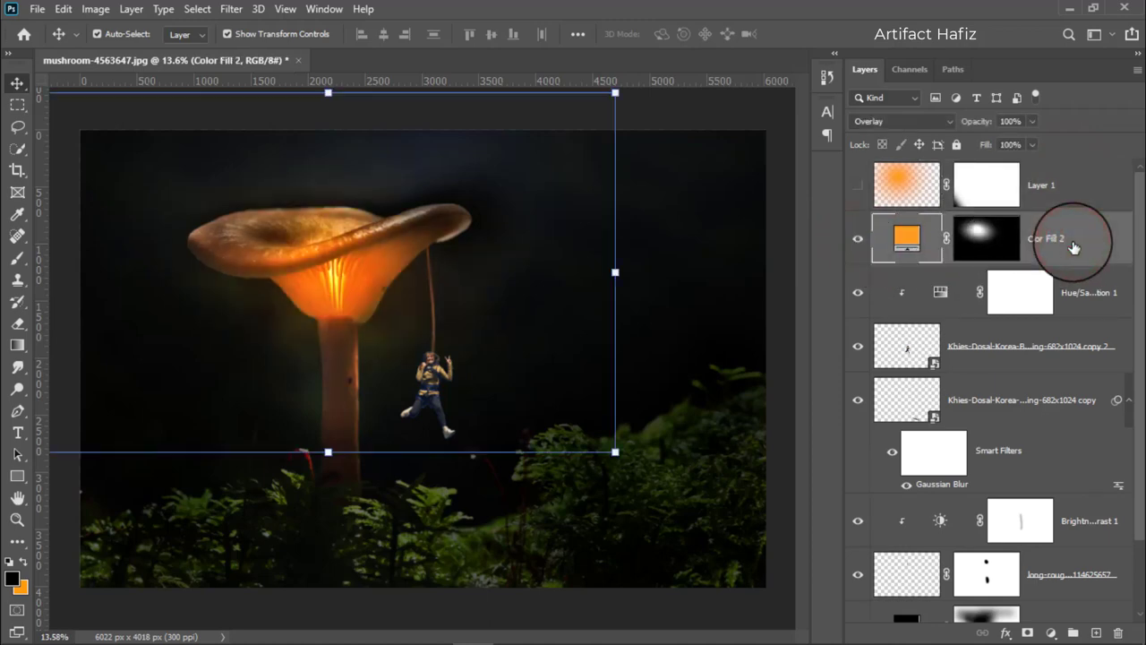
pyautogui.click(996, 240)
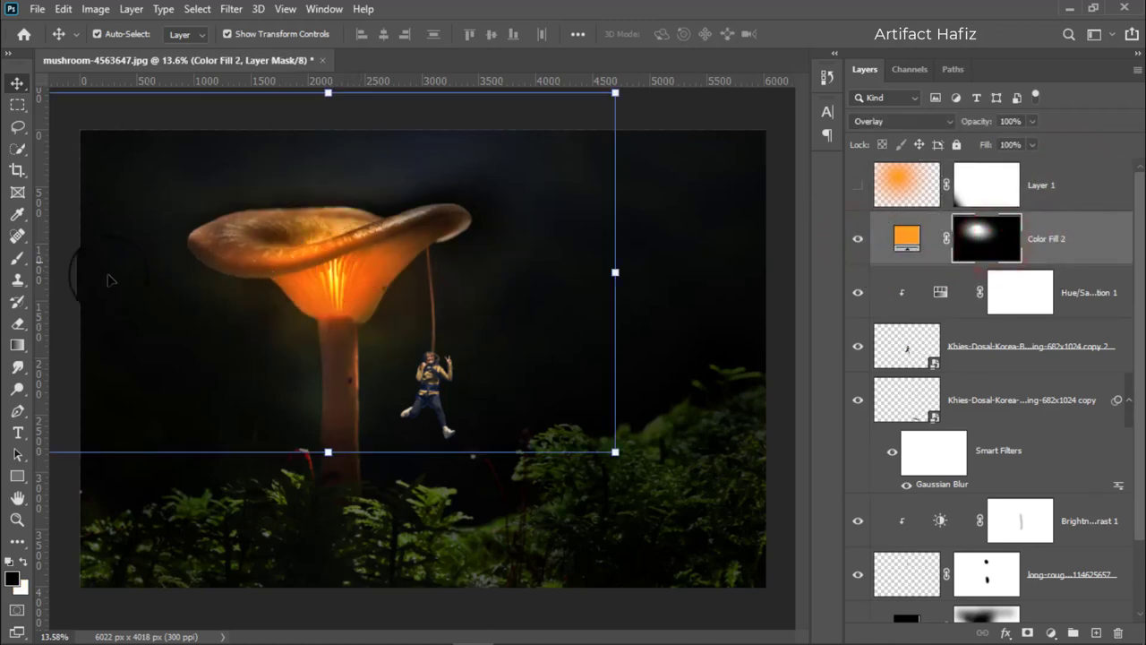
pyautogui.click(16, 260)
# Paint black with a 200 px brush to mask the orange glow off the mushroom cap's rim.
pyautogui.scroll(2, 275, 272)
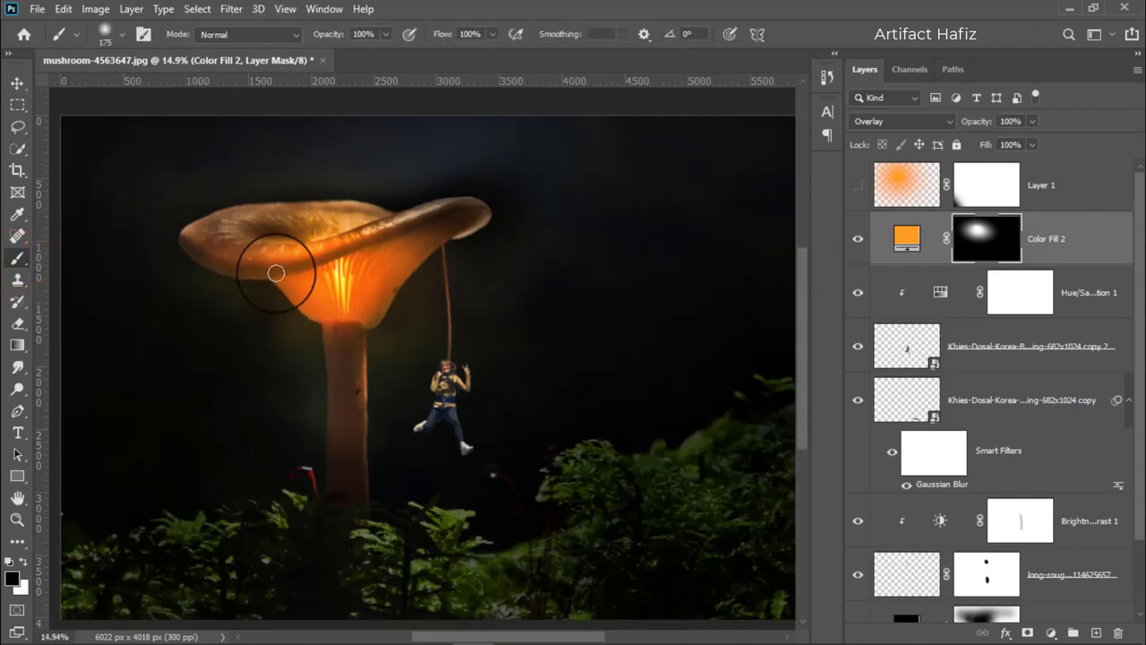
pyautogui.click(28, 561)
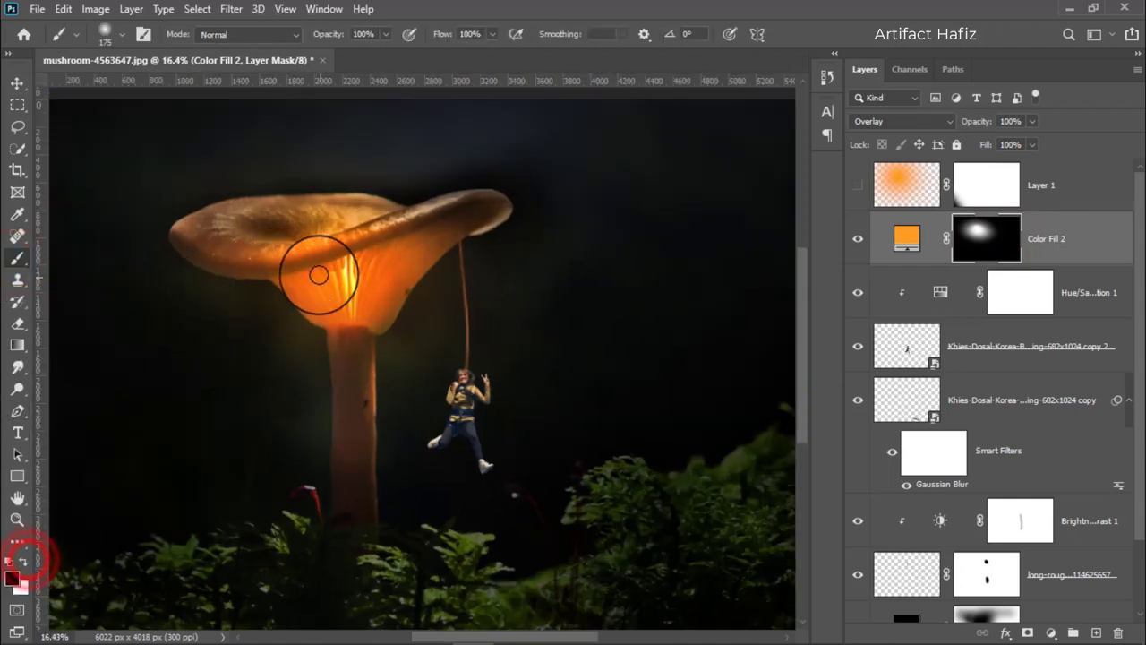
pyautogui.press(']')
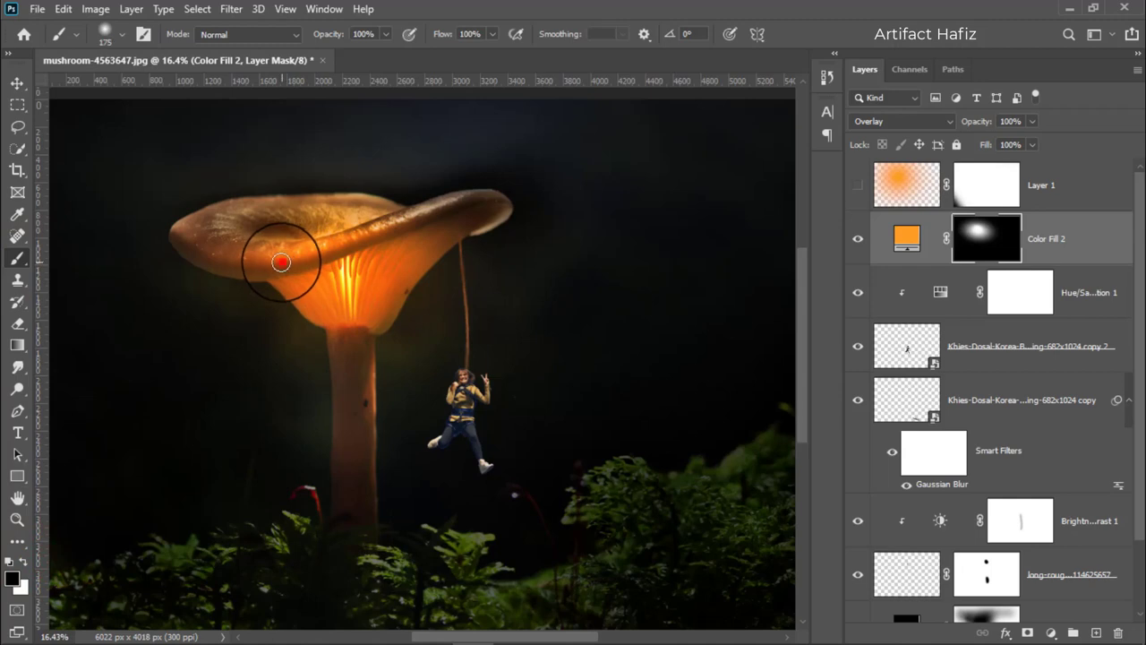
pyautogui.moveTo(281, 261); pyautogui.dragTo(456, 199)
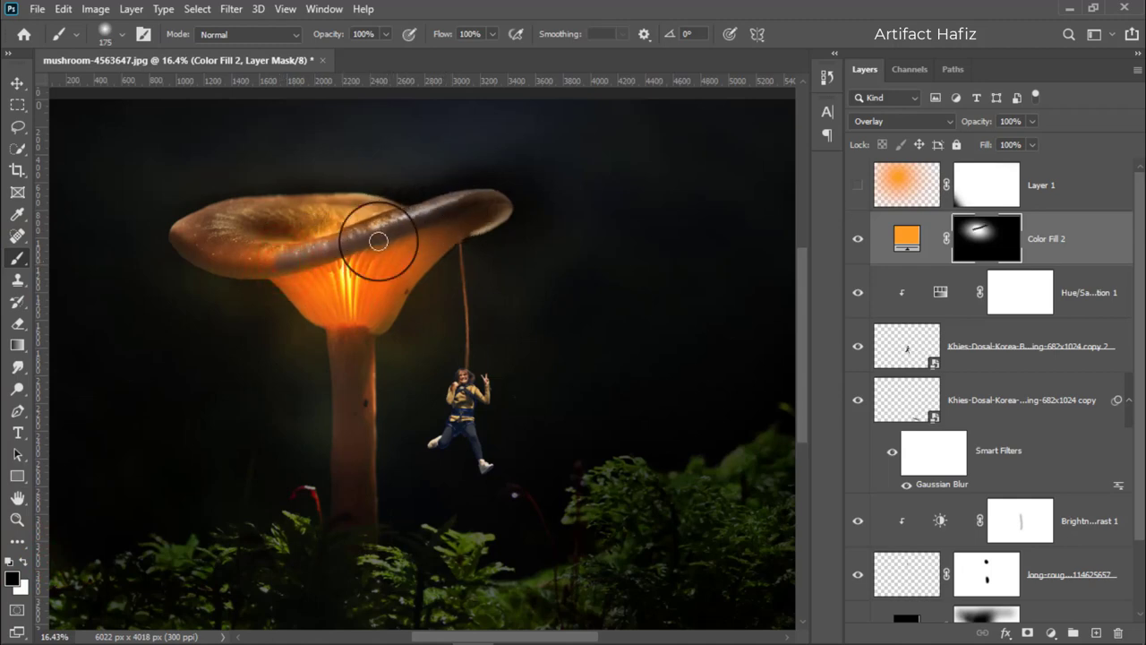
pyautogui.moveTo(378, 241)
pyautogui.mouseDown()
pyautogui.moveTo(289, 256)
pyautogui.moveTo(178, 243)
pyautogui.moveTo(299, 250)
pyautogui.moveTo(469, 204)
pyautogui.mouseUp()
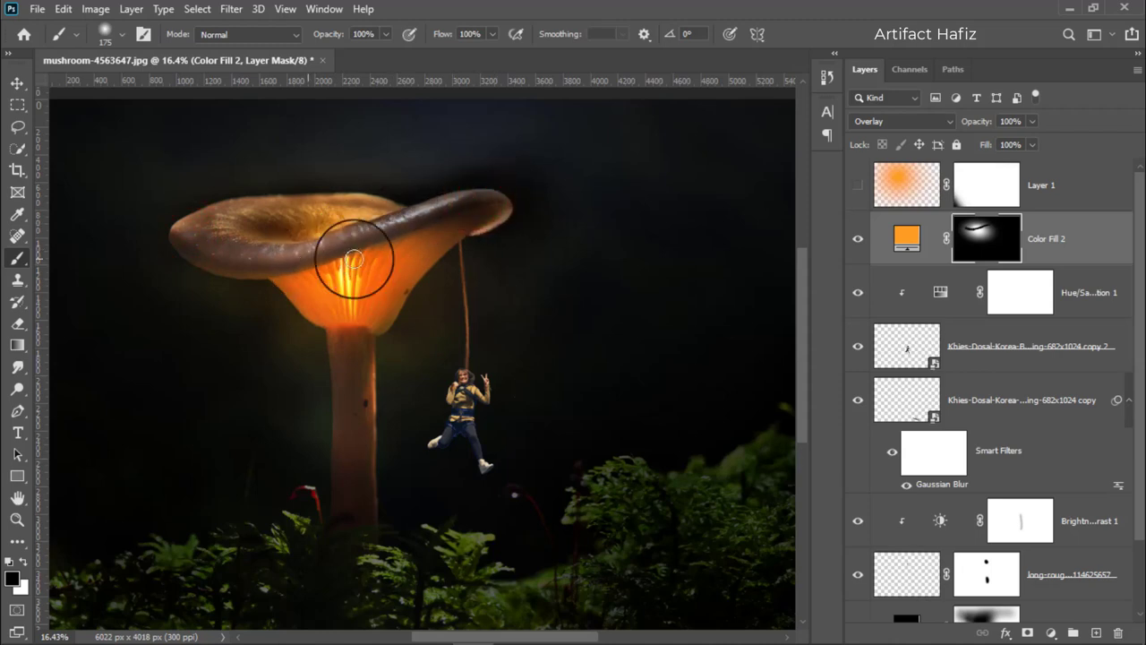
pyautogui.scroll(-2, 402, 260)
pyautogui.scroll(1, 402, 260)
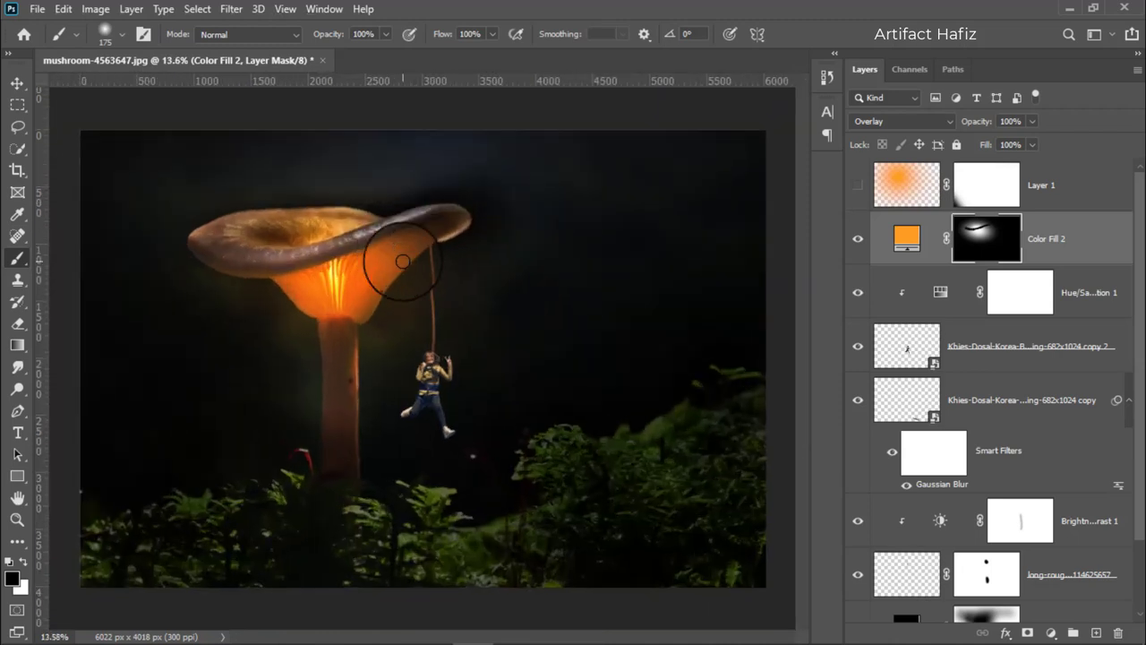
pyautogui.click(857, 240)
pyautogui.click(857, 240)
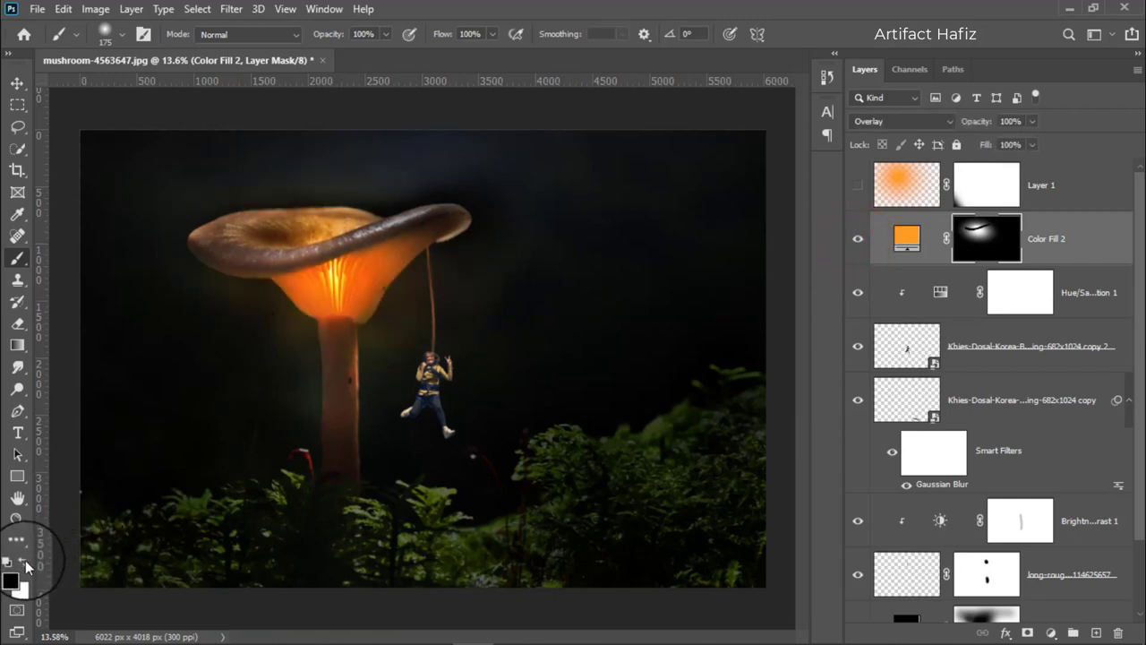
# Lower brush flow to 23% and softly repaint the mask across the cap.
pyautogui.click(491, 33)
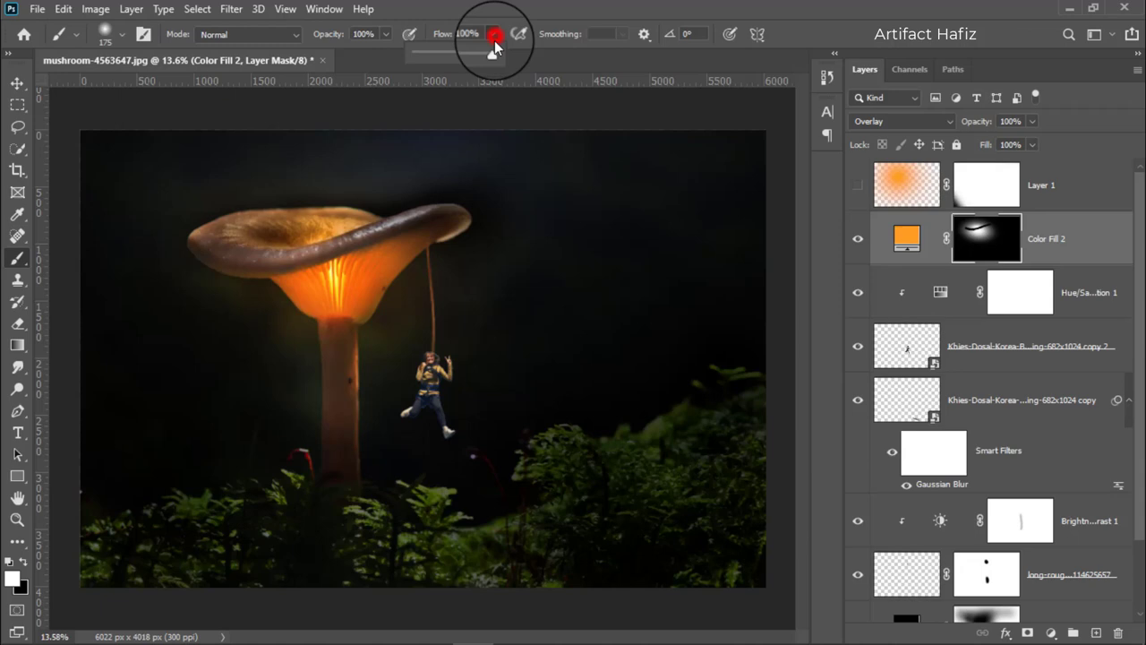
pyautogui.click(433, 52)
pyautogui.moveTo(223, 262); pyautogui.dragTo(384, 252)
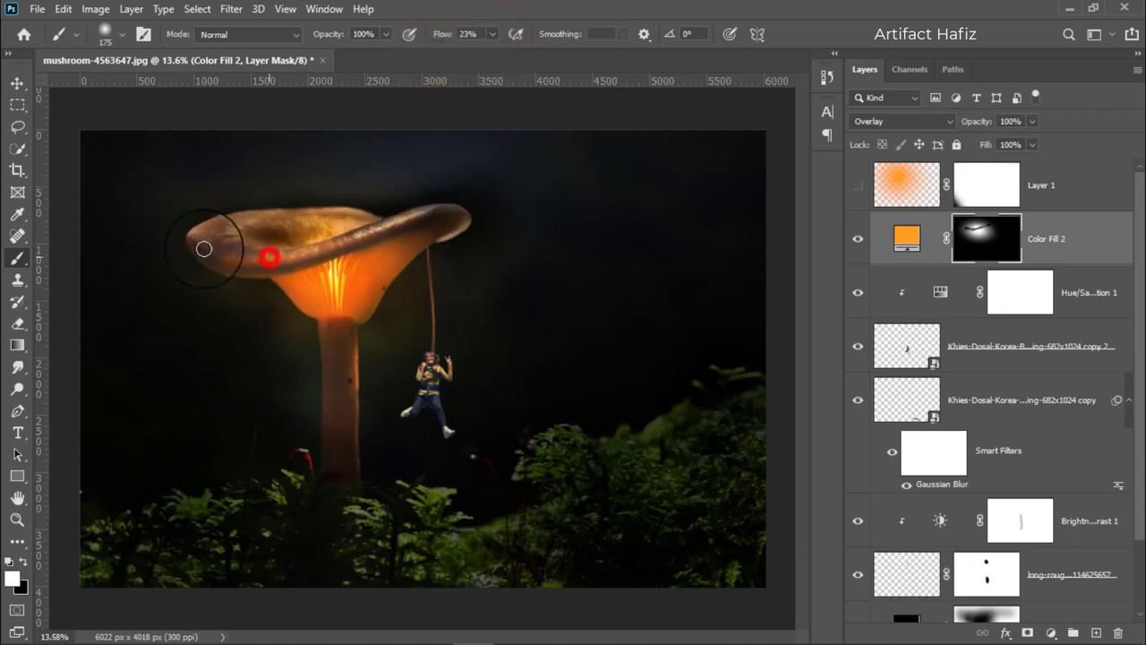
pyautogui.scroll(-2, 384, 251)
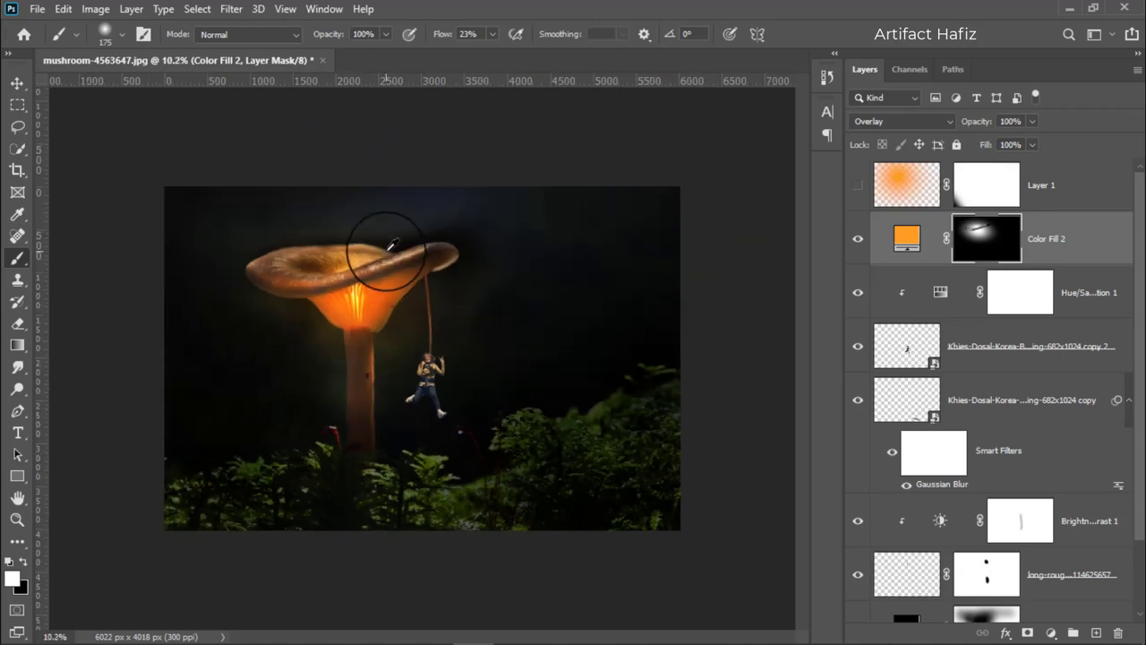
pyautogui.scroll(2, 386, 255)
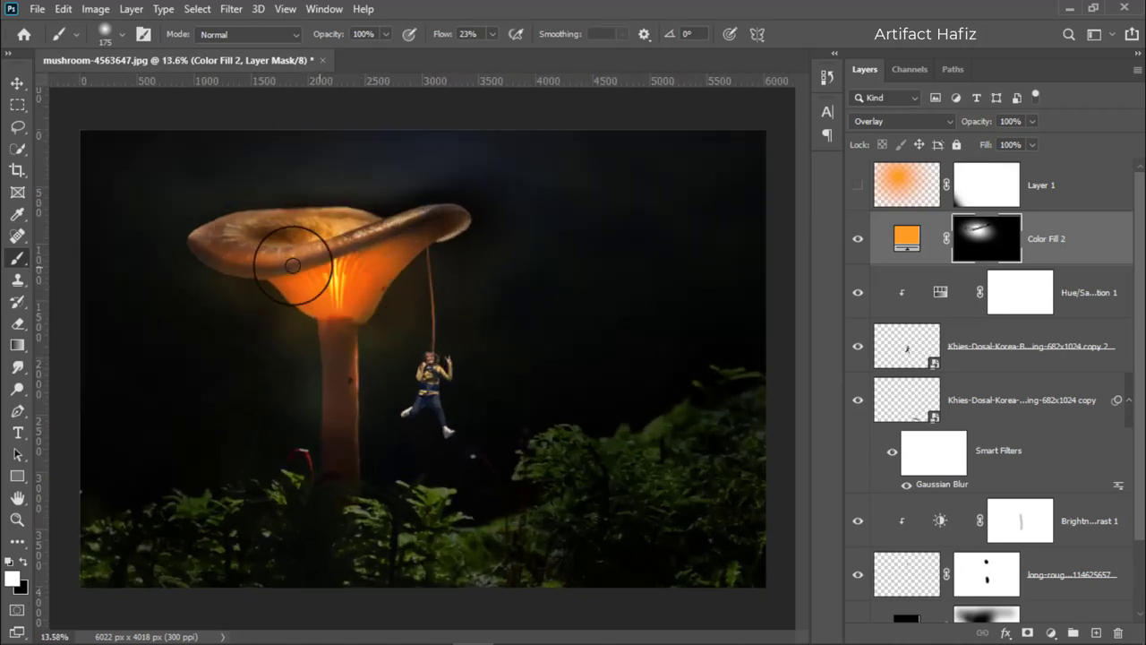
pyautogui.moveTo(283, 266); pyautogui.dragTo(423, 218)
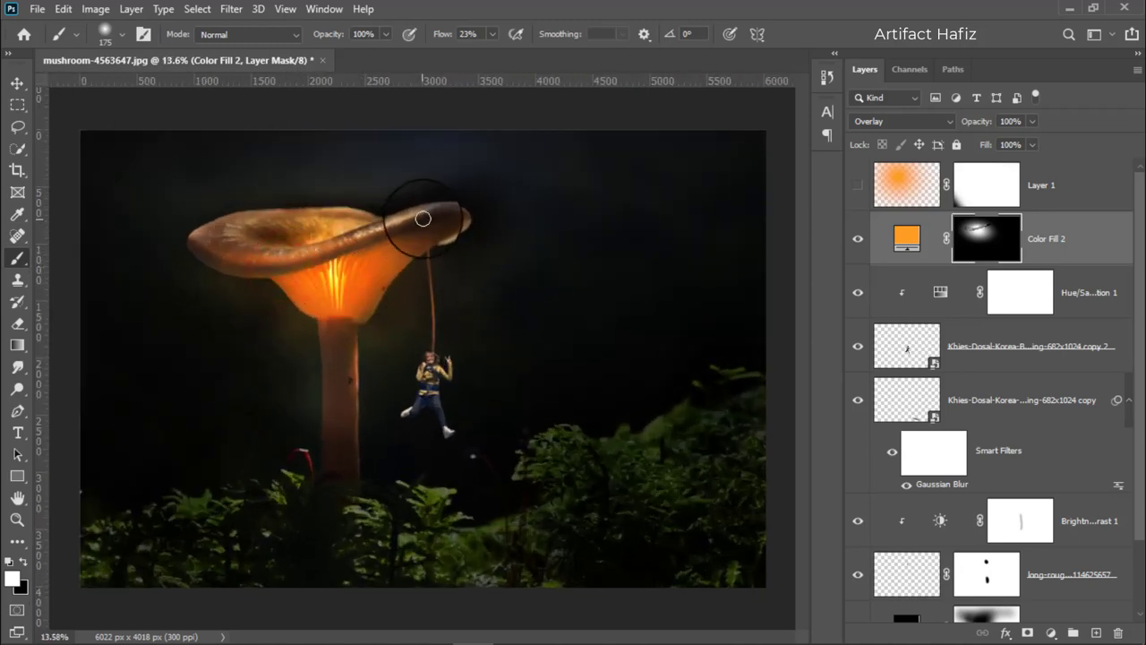
pyautogui.moveTo(256, 247)
pyautogui.mouseDown()
pyautogui.moveTo(379, 222)
pyautogui.moveTo(399, 251)
pyautogui.mouseUp()
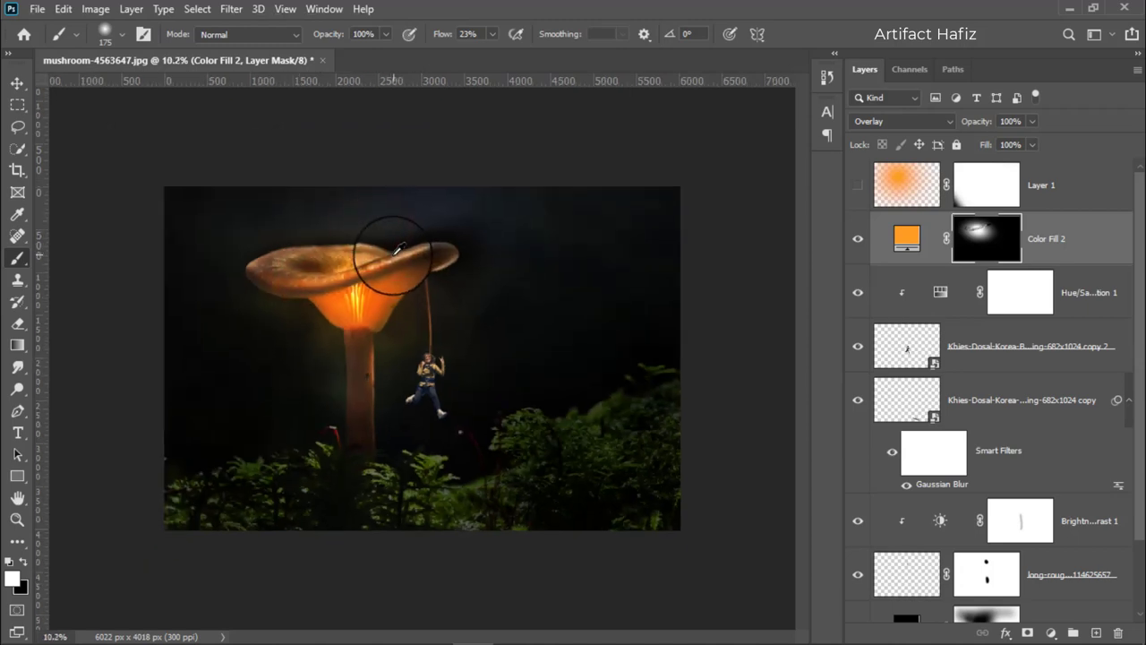
pyautogui.scroll(1, 399, 251)
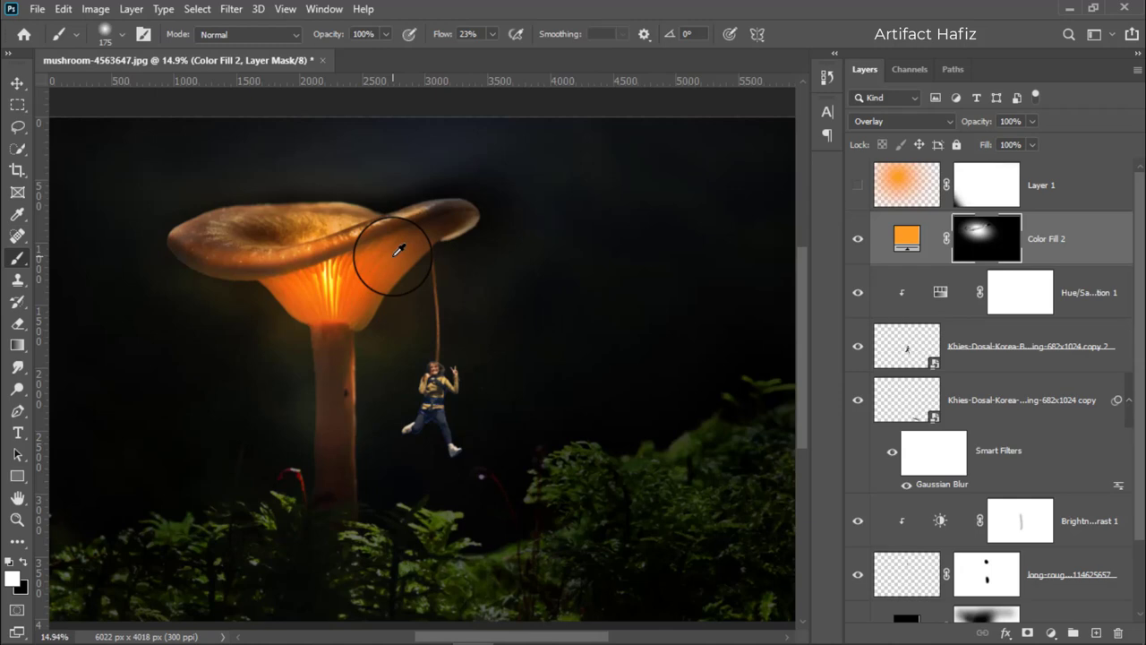
pyautogui.scroll(1, 399, 251)
# Turn Layer 1's orange glow back on and lower its opacity from 11% to 9%.
pyautogui.click(856, 237)
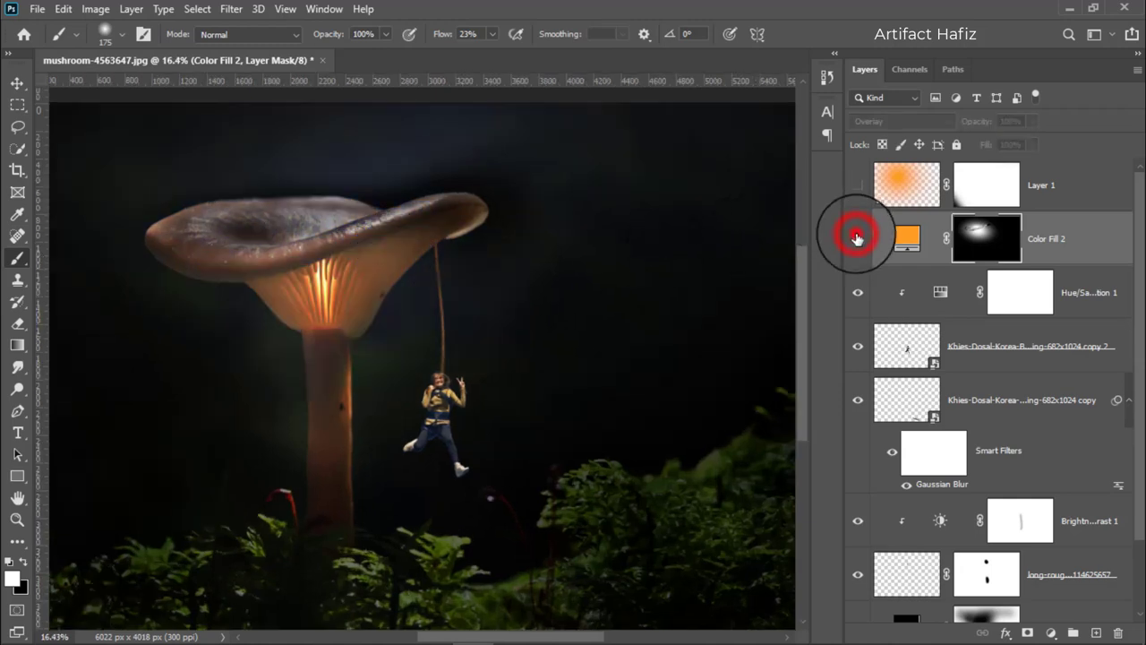
pyautogui.click(857, 238)
pyautogui.click(857, 185)
pyautogui.scroll(-3, 627, 278)
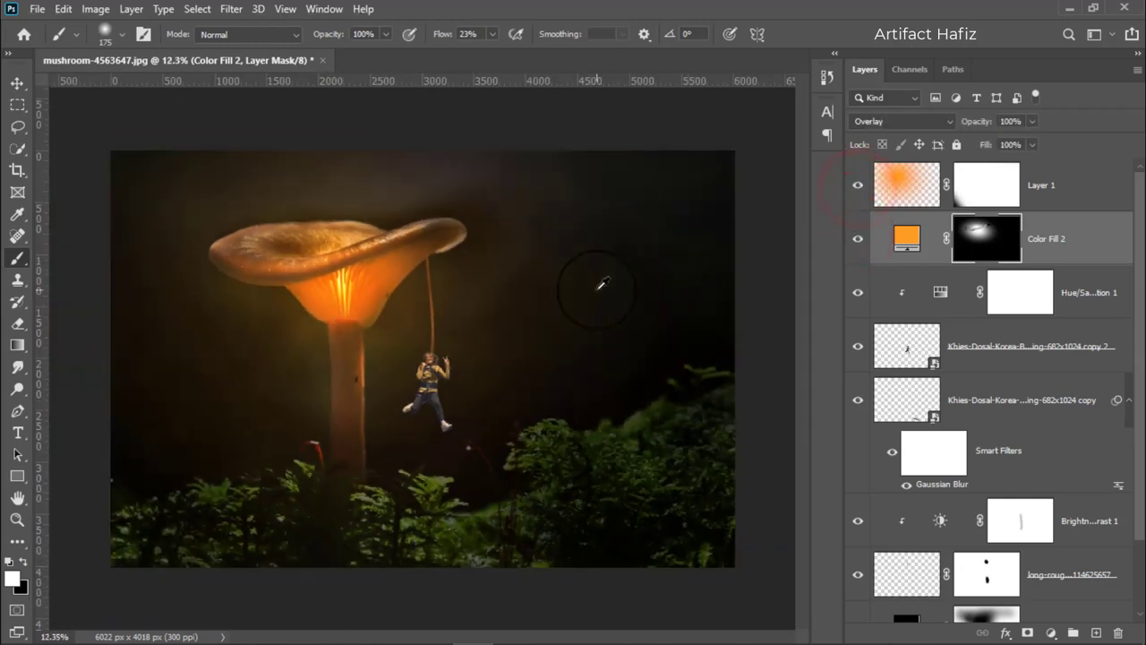
pyautogui.click(1043, 186)
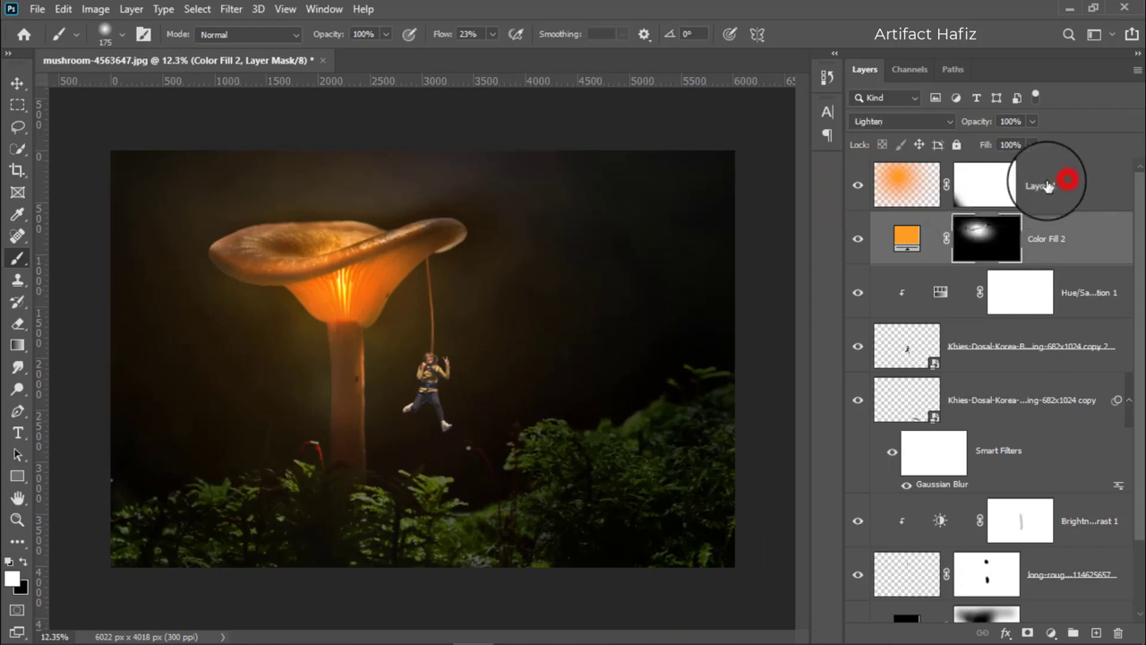
pyautogui.click(857, 185)
pyautogui.click(857, 186)
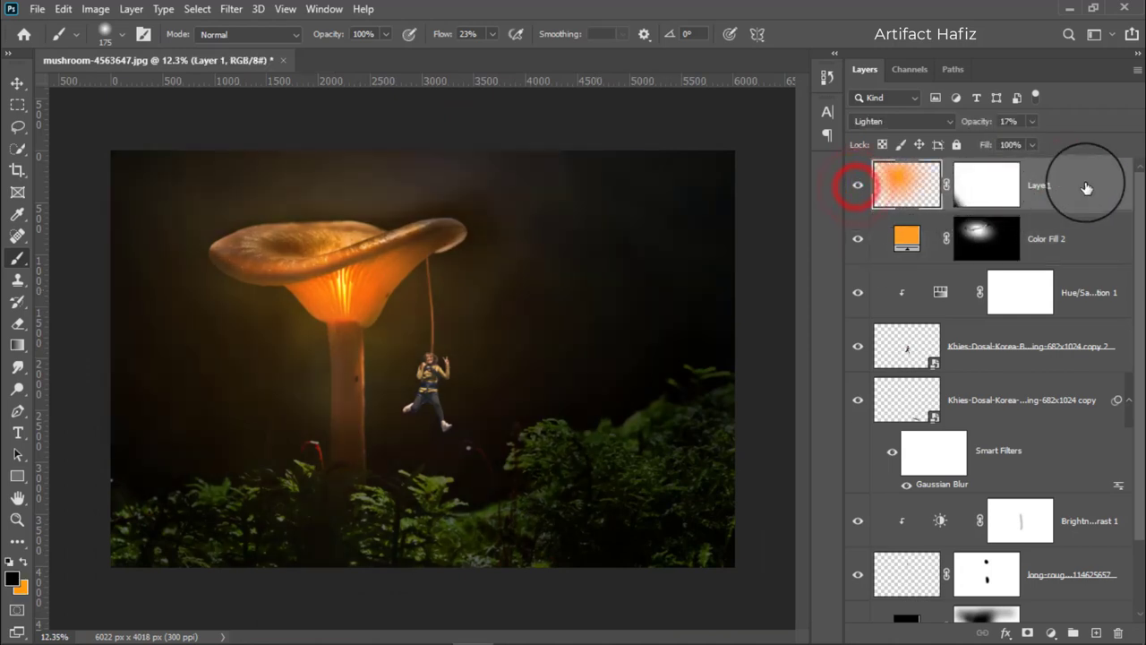
pyautogui.click(1098, 180)
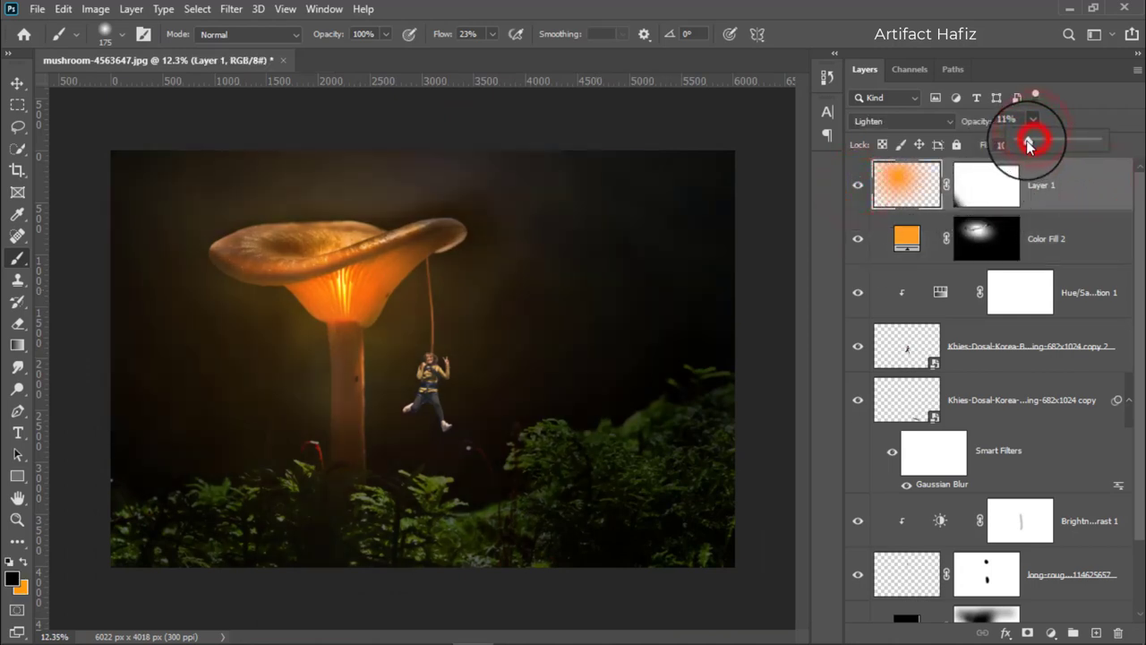
pyautogui.moveTo(1029, 145); pyautogui.dragTo(1027, 145)
pyautogui.click(1085, 181)
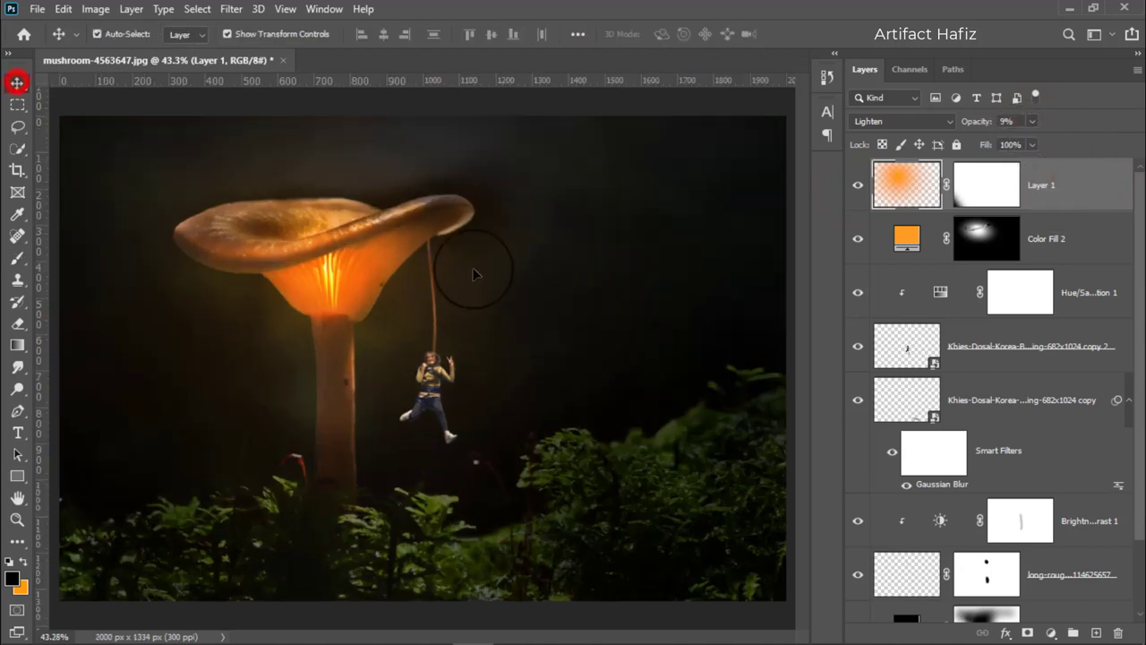
# Enlarge the hanging girl together with the rope layer.
pyautogui.click(976, 354)
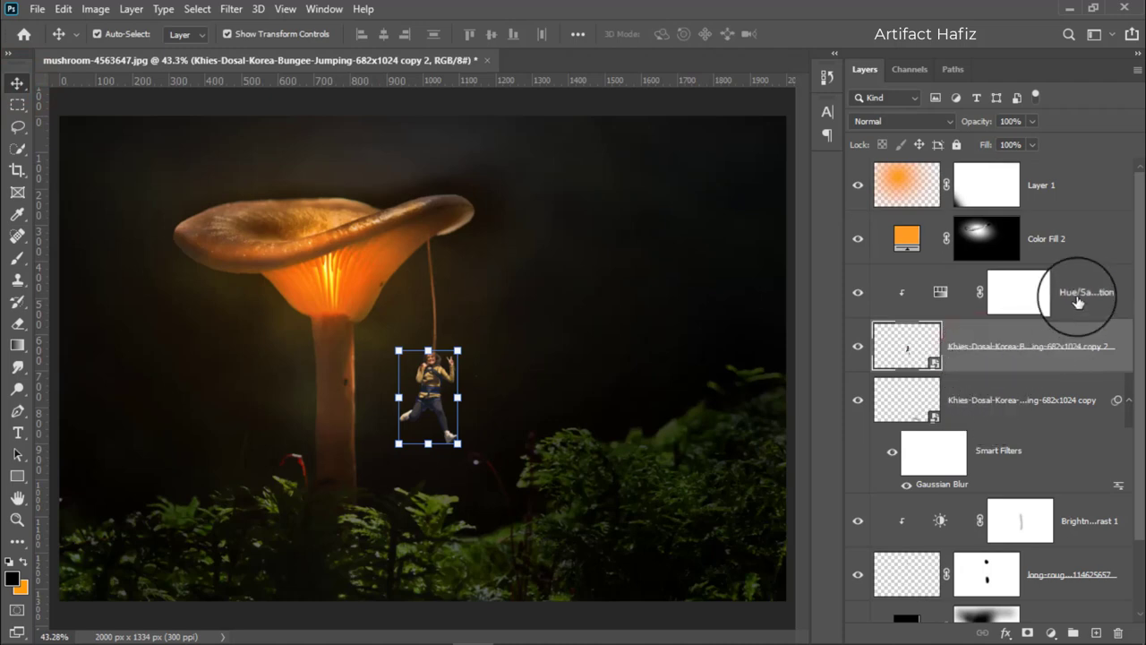
pyautogui.keyDown('ctrl'); pyautogui.click(1012, 404); pyautogui.keyUp('ctrl')
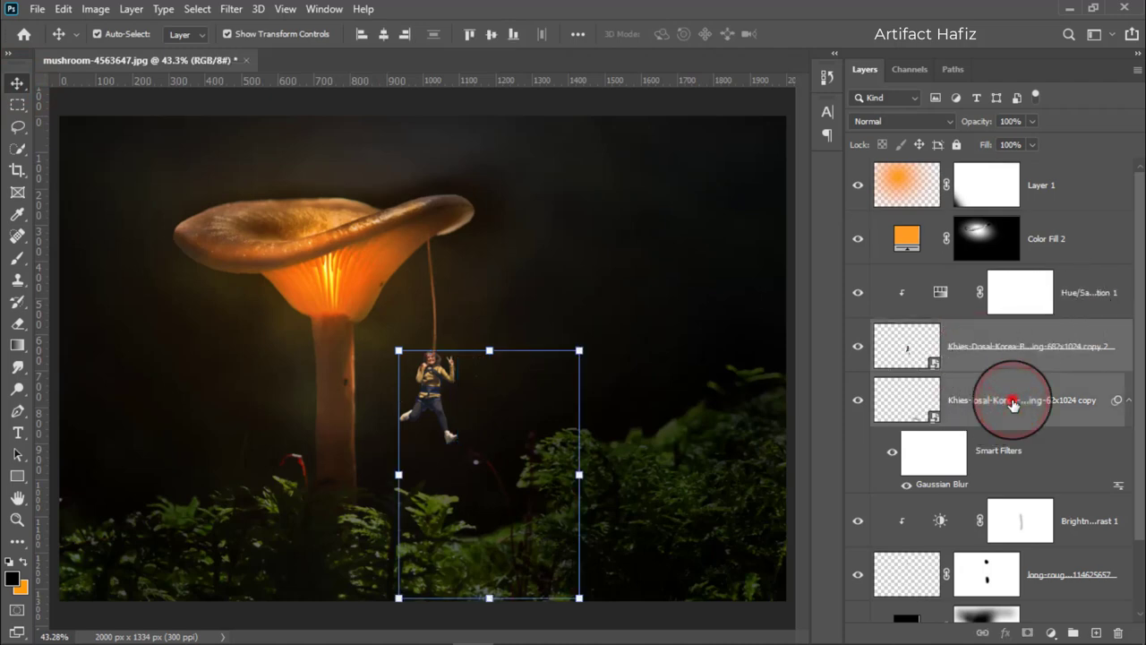
pyautogui.click(1003, 351)
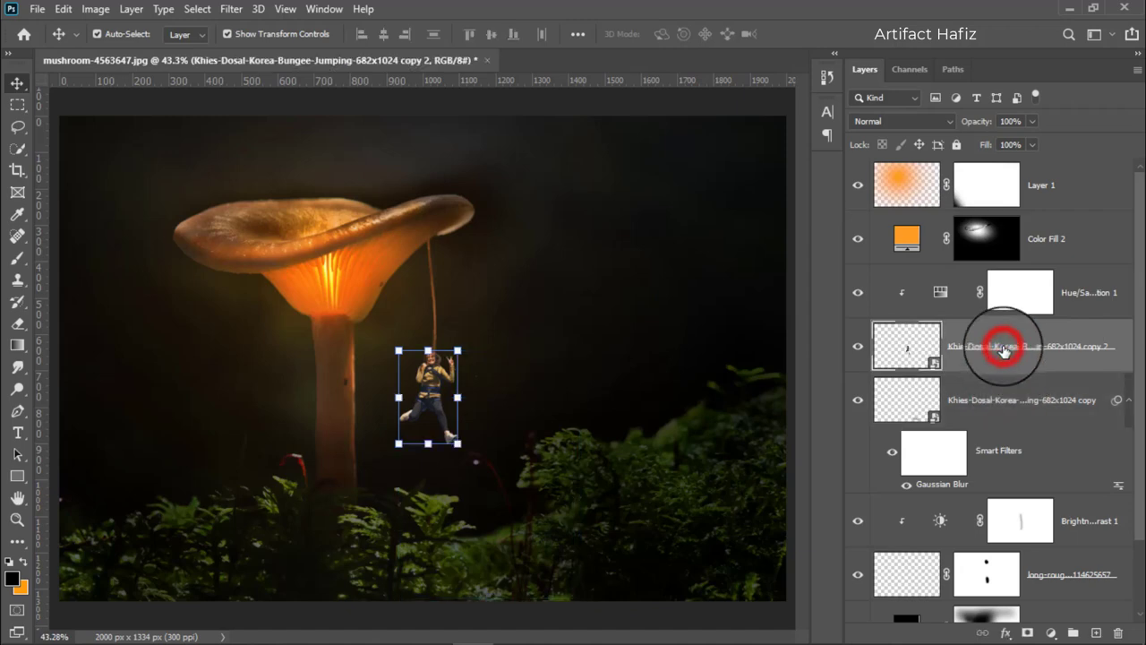
pyautogui.keyDown('ctrl'); pyautogui.click(1050, 580); pyautogui.keyUp('ctrl')
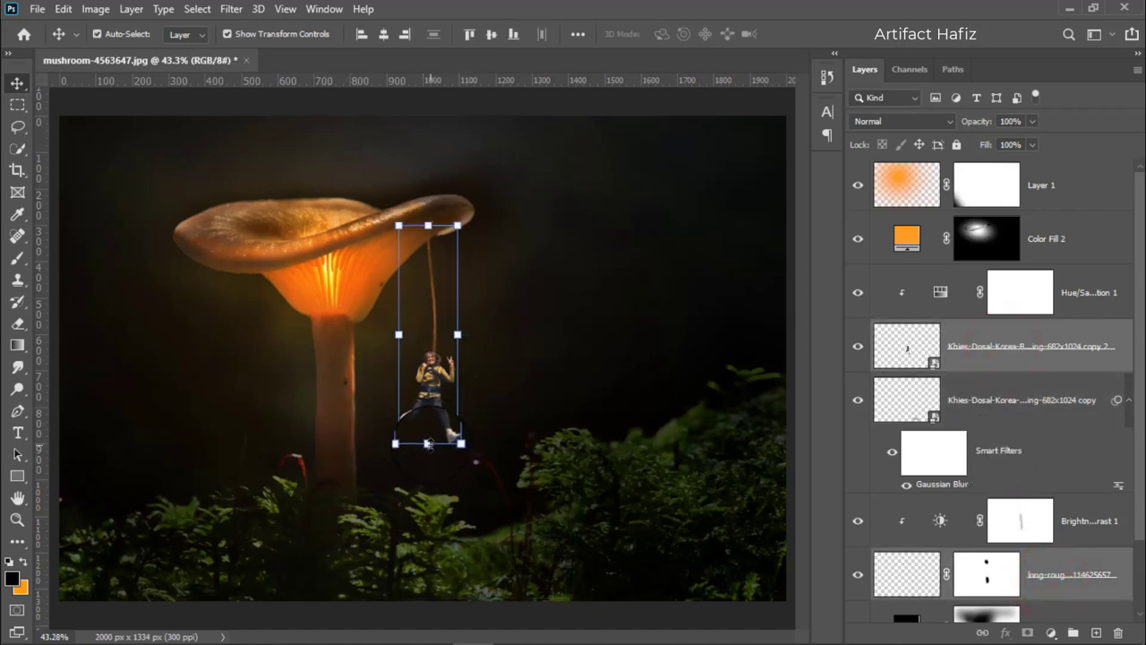
pyautogui.moveTo(428, 444); pyautogui.dragTo(428, 513)
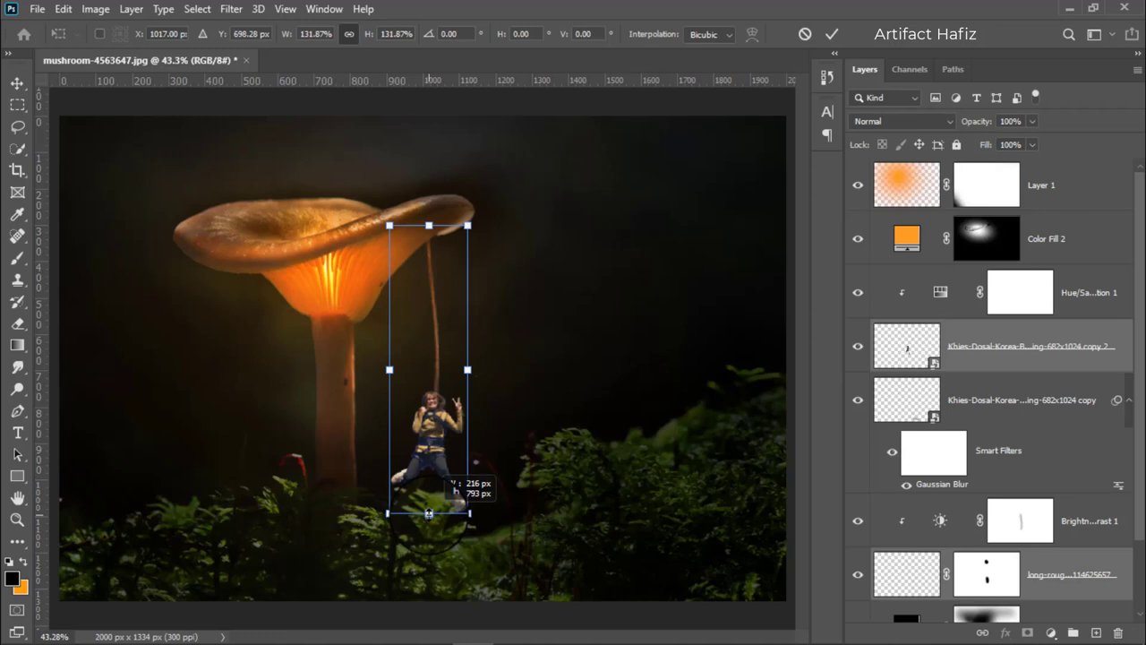
pyautogui.moveTo(429, 514); pyautogui.dragTo(428, 514)
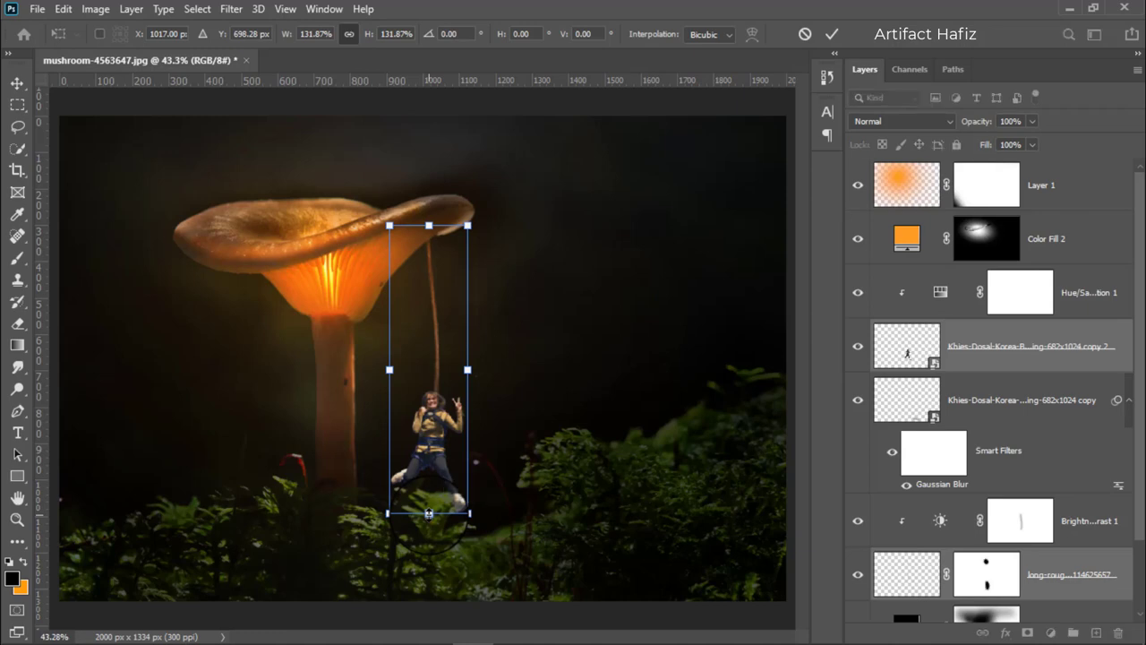
pyautogui.click(994, 398)
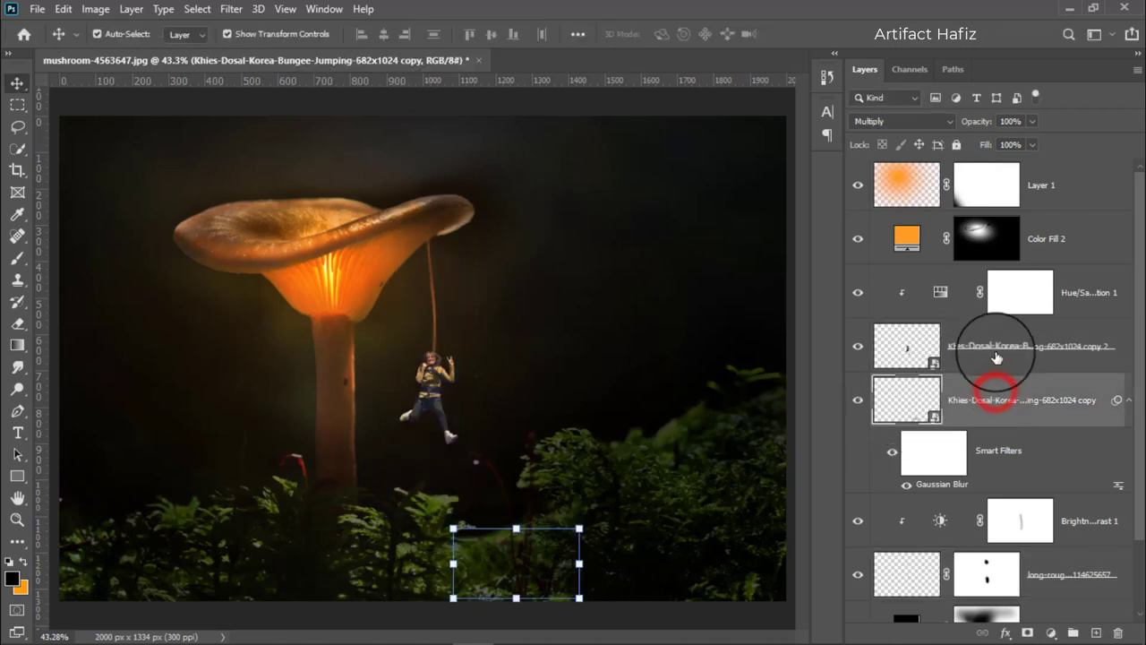
# Rescale the girl to about 16%, tilt her upright, and nudge her slightly up and right.
pyautogui.click(996, 352)
pyautogui.moveTo(428, 442); pyautogui.dragTo(414, 344)
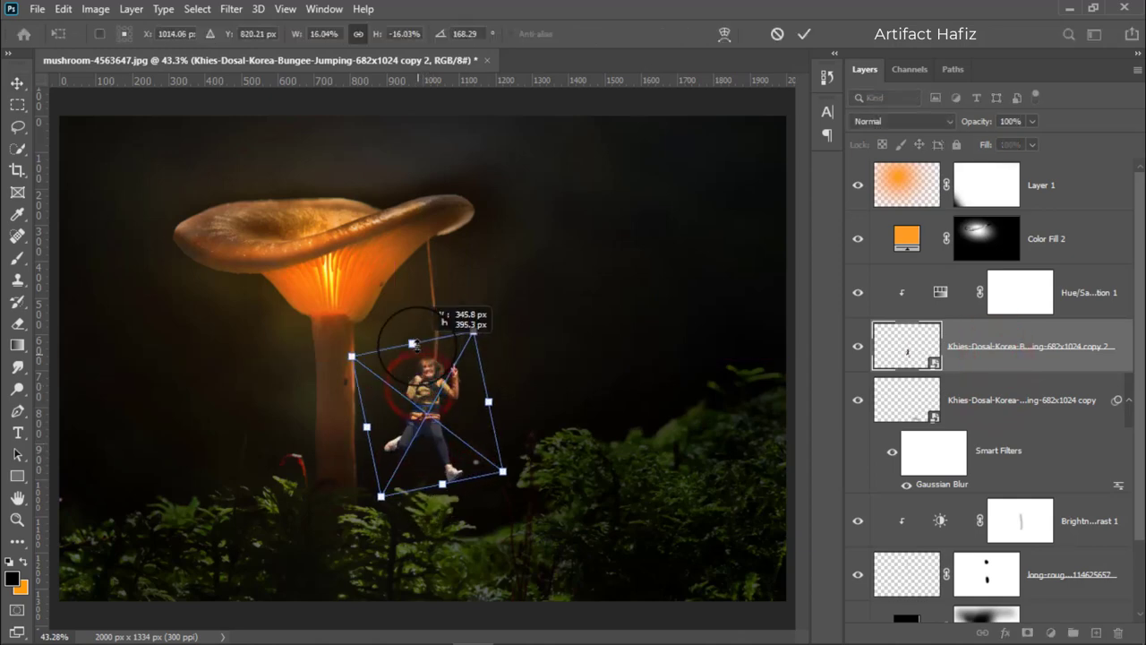
pyautogui.moveTo(439, 384); pyautogui.dragTo(444, 367)
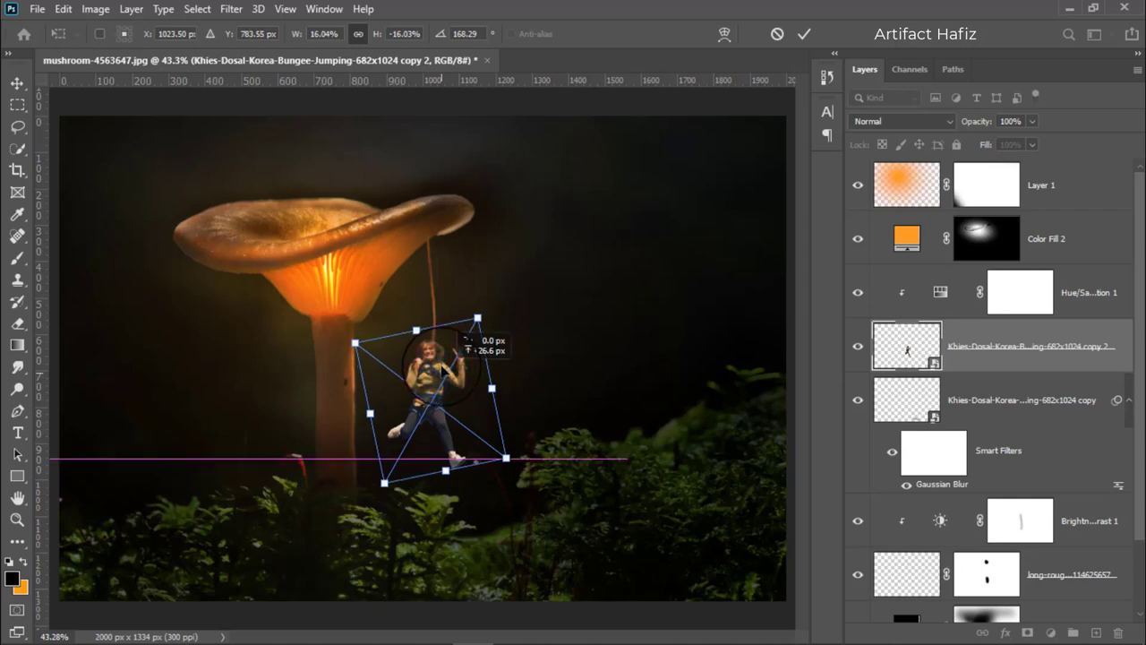
pyautogui.click(805, 35)
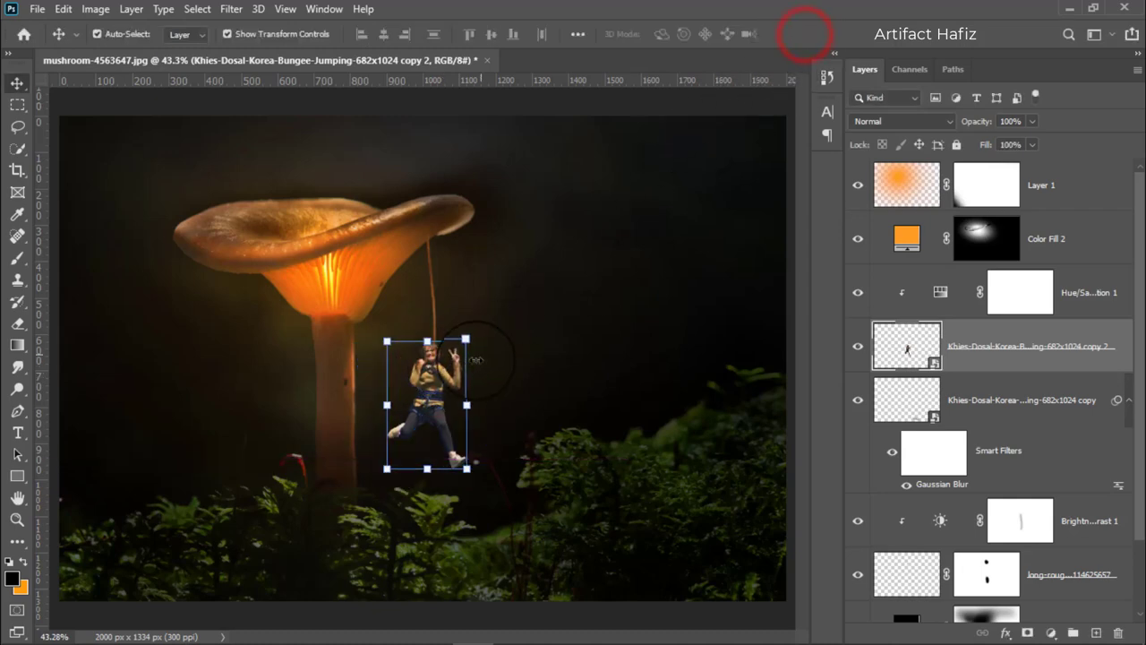
pyautogui.scroll(1, 412, 431)
pyautogui.scroll(1, 412, 431)
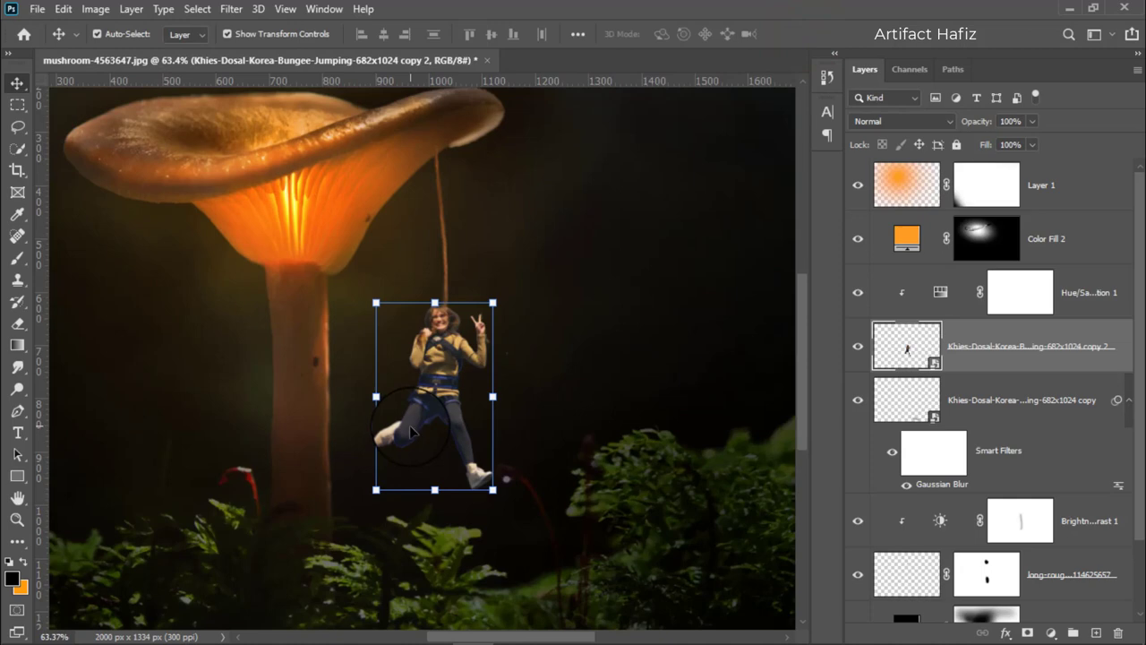
pyautogui.click(17, 105)
pyautogui.scroll(-3, 467, 265)
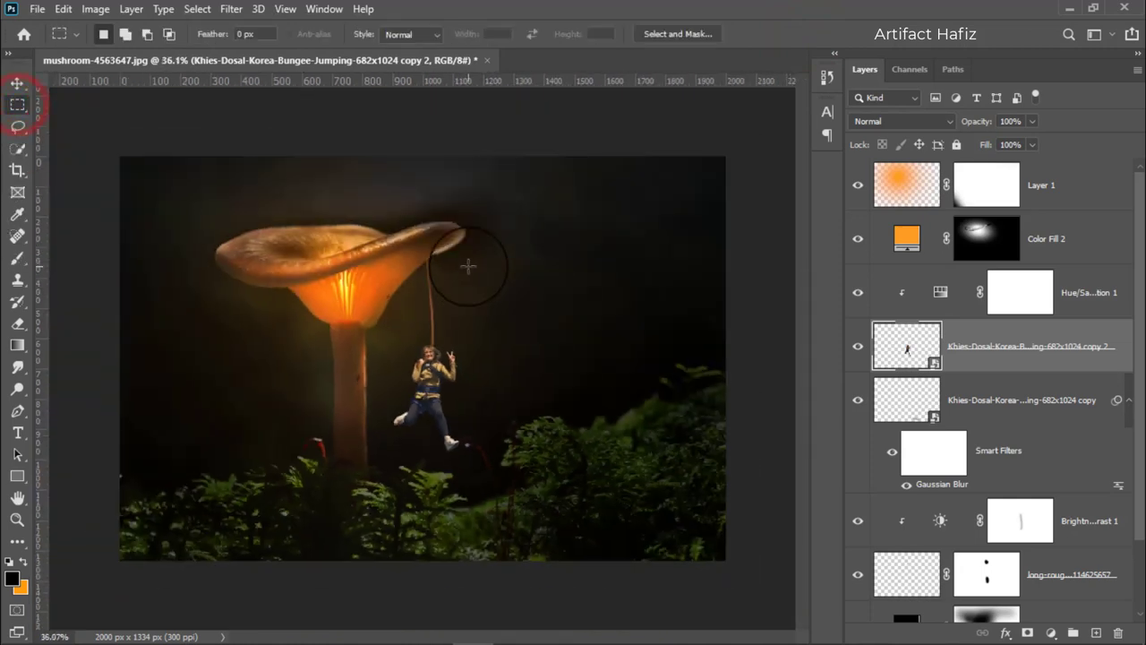
pyautogui.scroll(1, 460, 307)
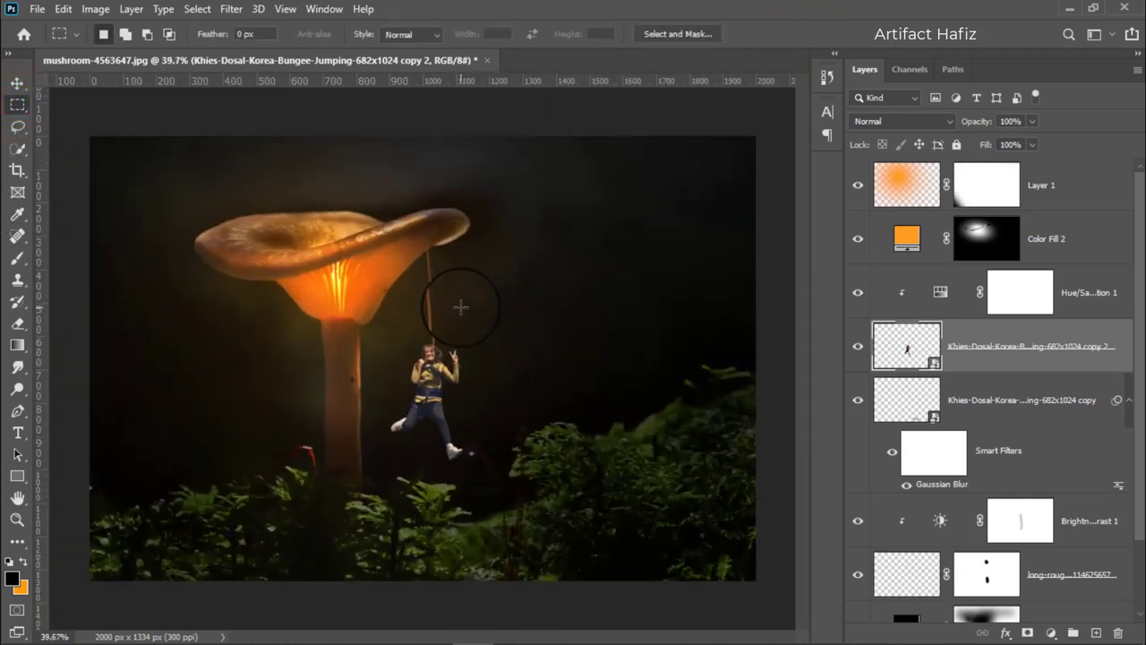
pyautogui.click(1044, 185)
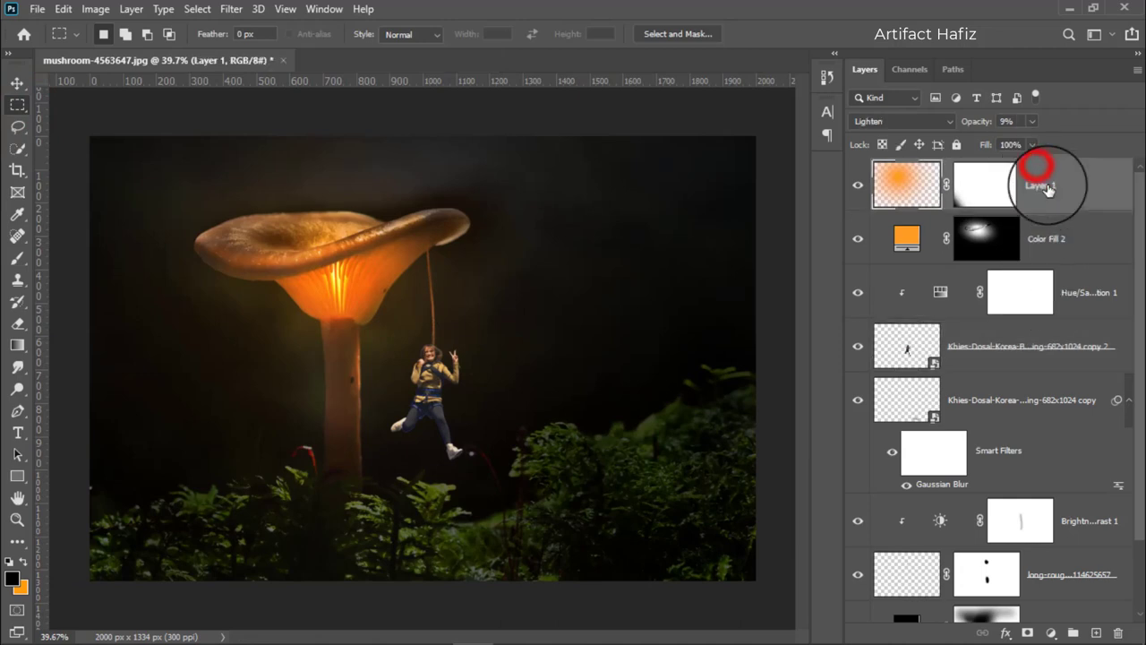
# Merge all visible layers into a smart object and open it in the Camera Raw filter.
pyautogui.hotkey('ctrl', 'alt', 'shift', 'e')
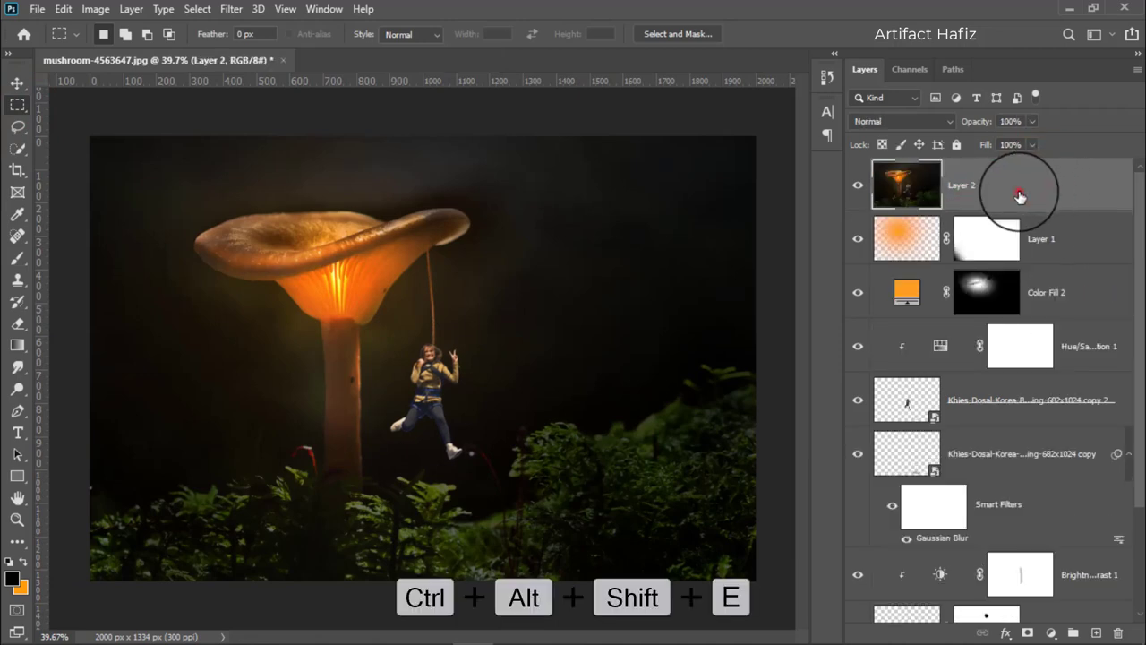
pyautogui.click(231, 9)
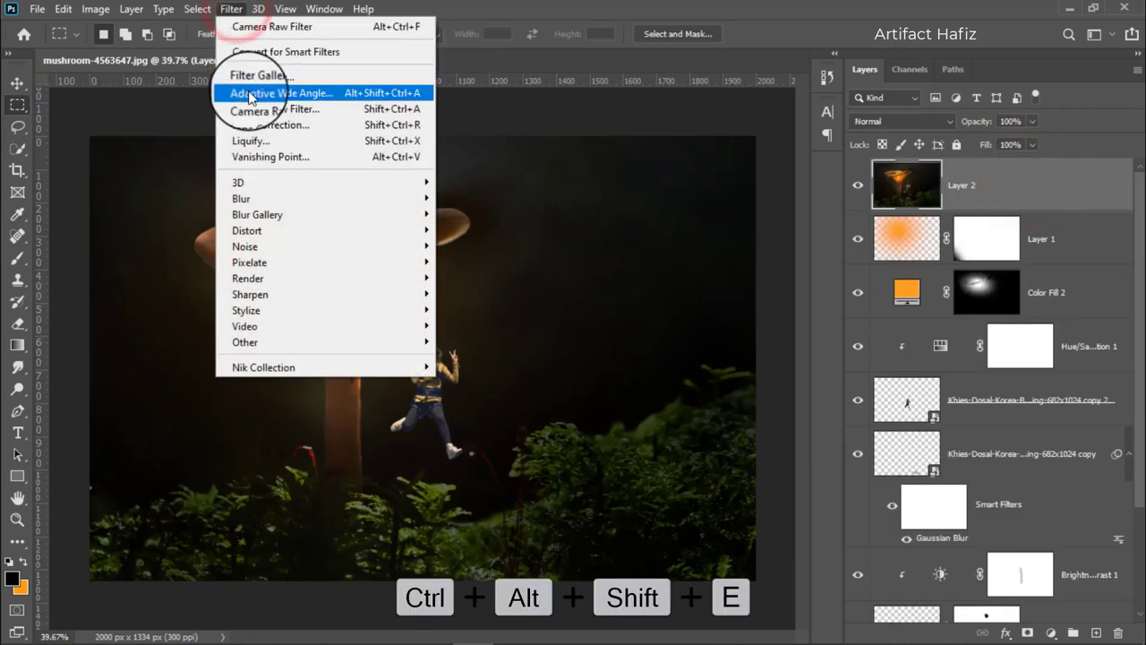
pyautogui.click(260, 51)
pyautogui.click(563, 260)
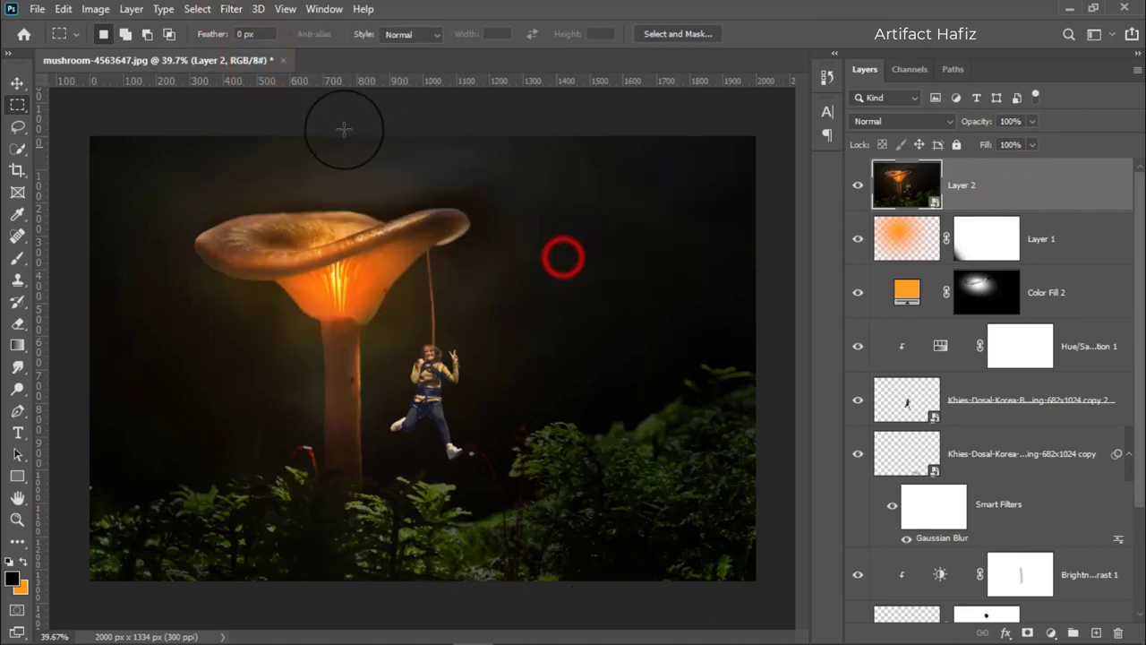
pyautogui.click(231, 9)
pyautogui.click(286, 110)
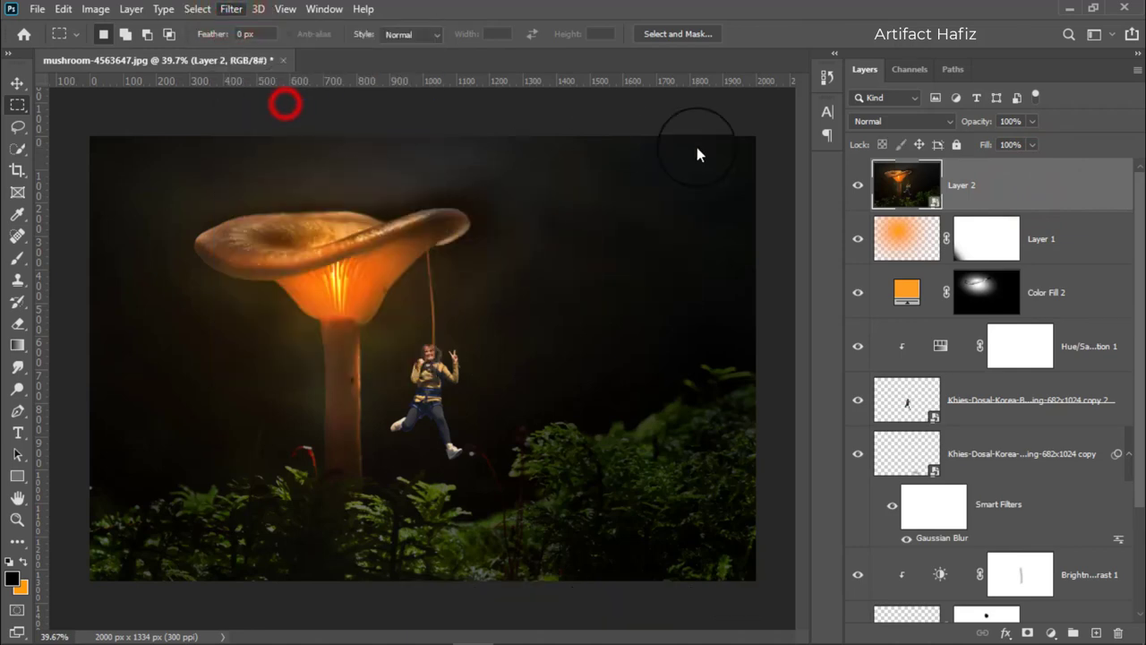
# Set Shadows -81, Blacks -3, Contrast +2, Clarity +13 and Vibrance -13.
pyautogui.scroll(-2, 879, 324)
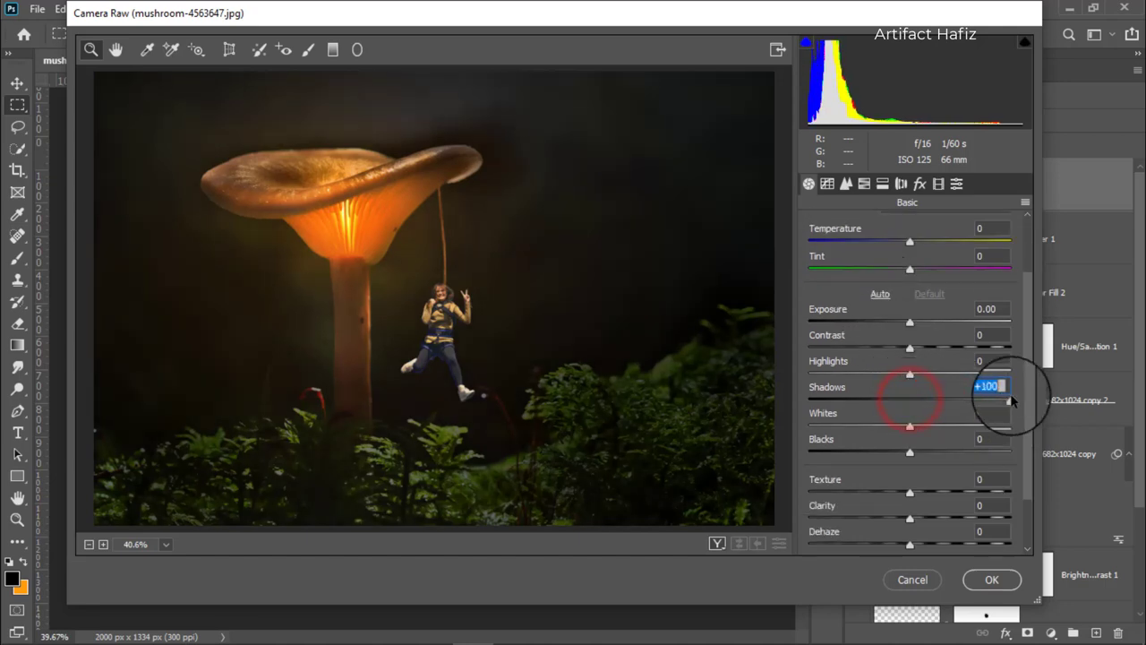
pyautogui.moveTo(909, 401)
pyautogui.mouseDown()
pyautogui.moveTo(829, 398)
pyautogui.moveTo(793, 422)
pyautogui.mouseUp()
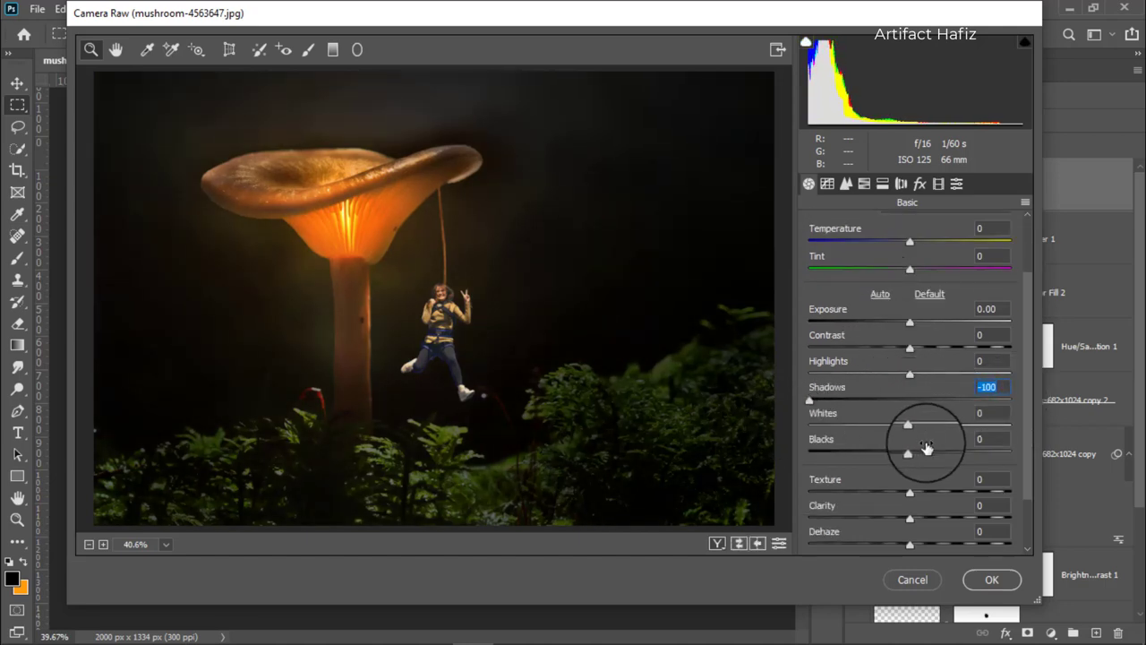
pyautogui.moveTo(911, 457); pyautogui.dragTo(887, 461)
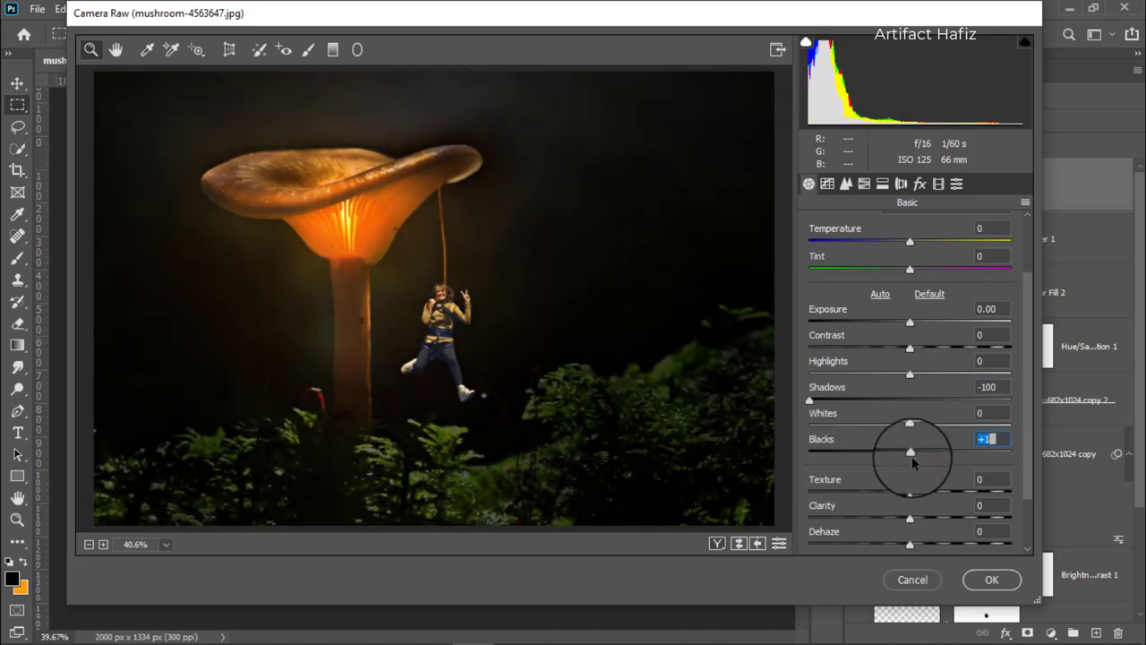
pyautogui.moveTo(912, 461)
pyautogui.mouseDown()
pyautogui.moveTo(880, 456)
pyautogui.moveTo(906, 451)
pyautogui.mouseUp()
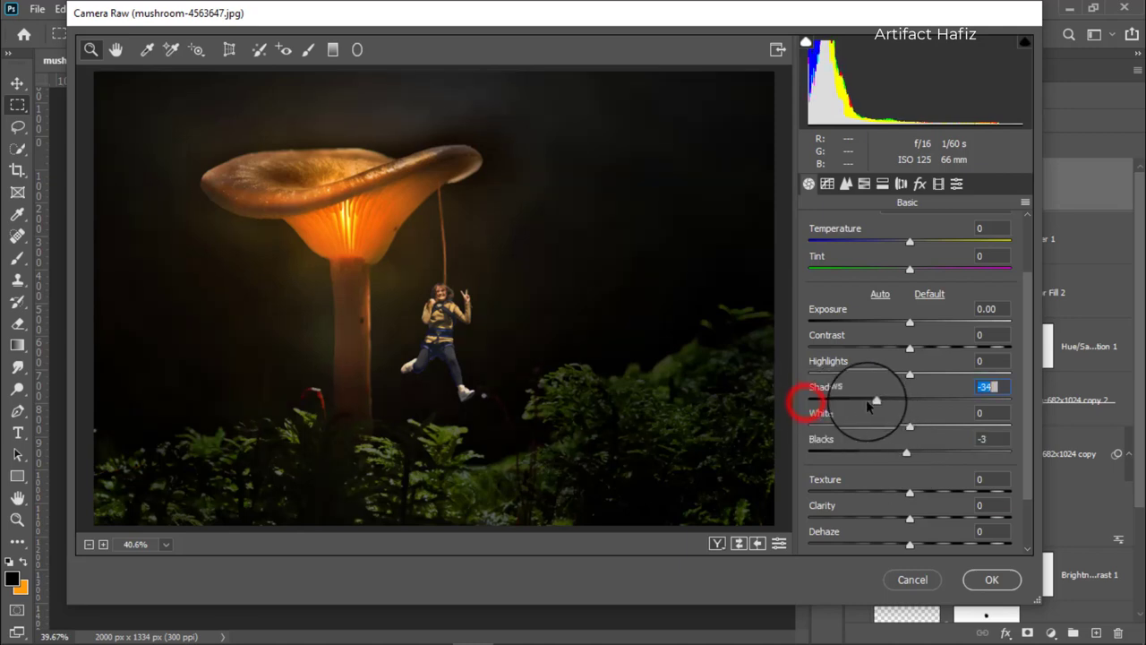
pyautogui.moveTo(805, 405); pyautogui.dragTo(828, 400)
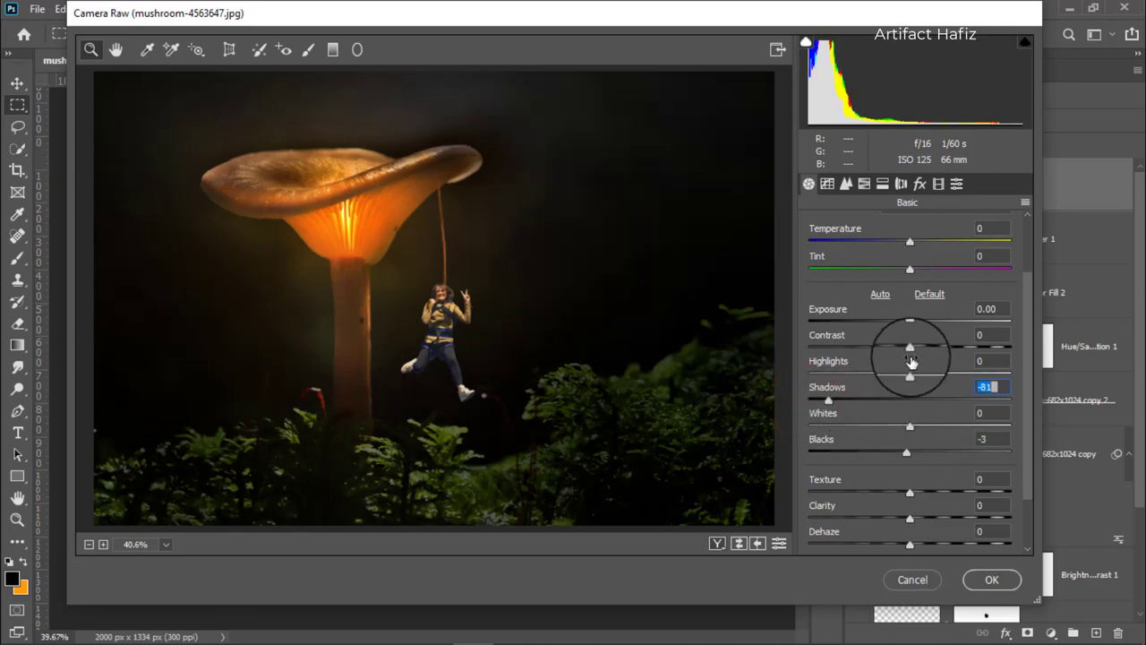
pyautogui.moveTo(911, 346)
pyautogui.mouseDown()
pyautogui.moveTo(870, 349)
pyautogui.moveTo(908, 353)
pyautogui.mouseUp()
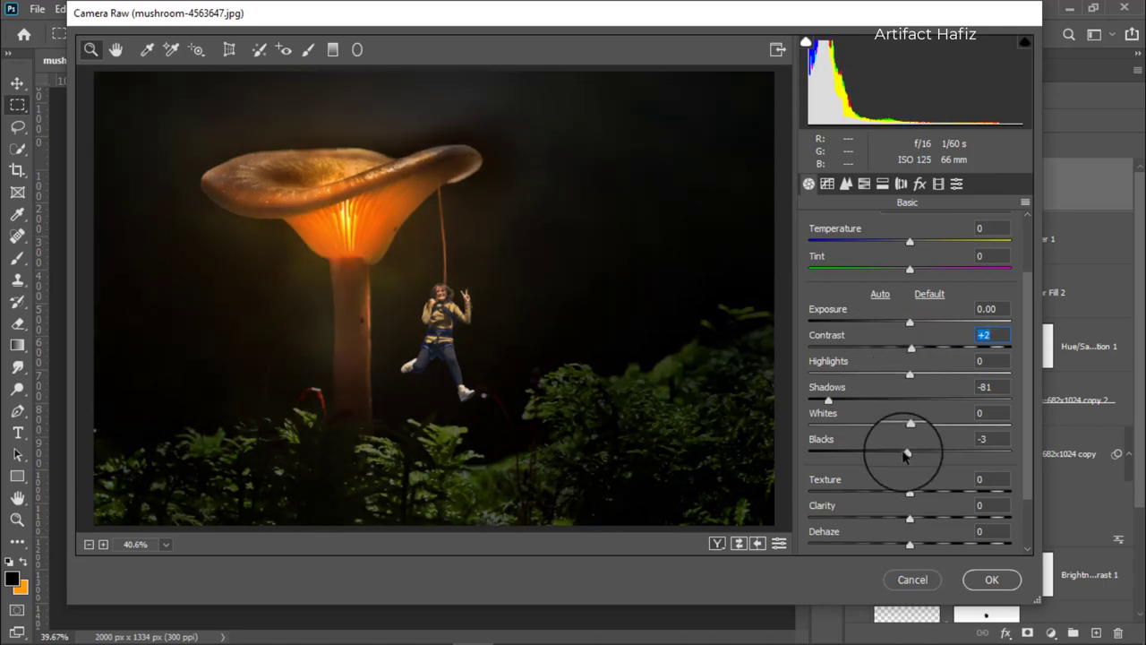
pyautogui.scroll(-1, 903, 461)
pyautogui.moveTo(910, 476)
pyautogui.mouseDown()
pyautogui.moveTo(925, 477)
pyautogui.moveTo(898, 453)
pyautogui.mouseUp()
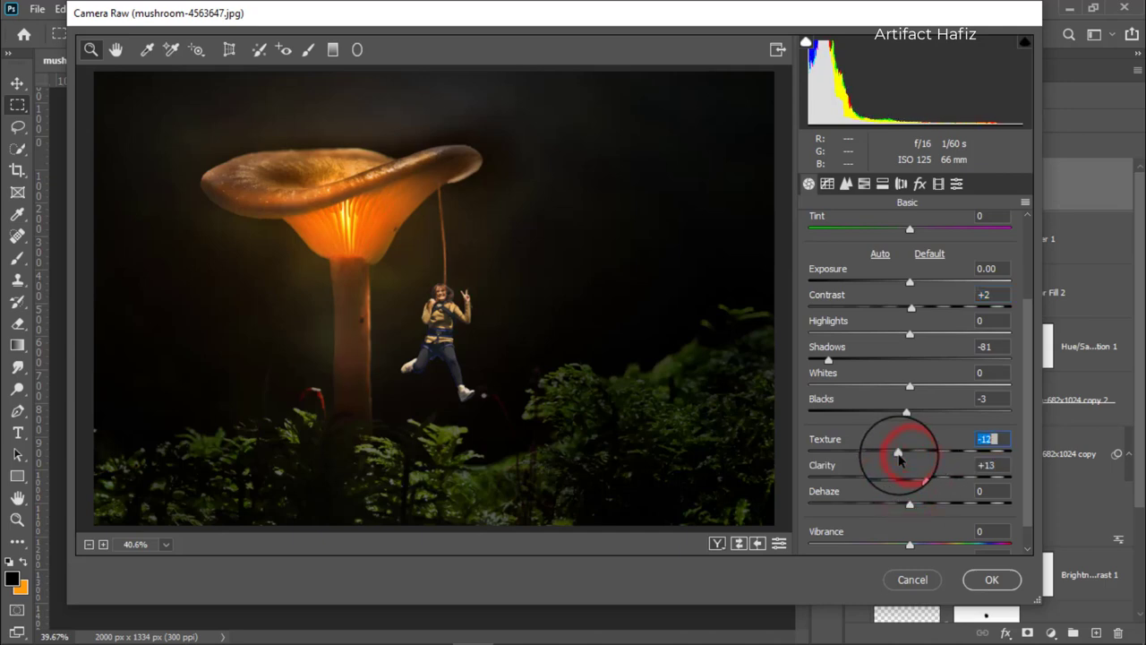
pyautogui.scroll(-1, 908, 537)
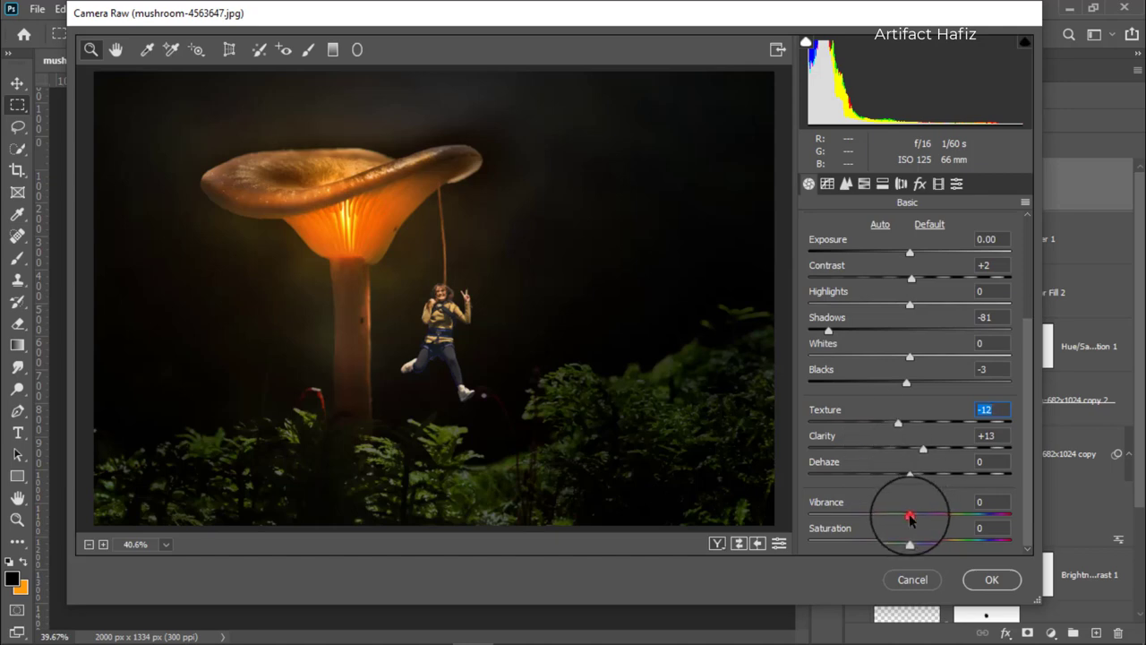
pyautogui.moveTo(910, 516)
pyautogui.mouseDown()
pyautogui.moveTo(881, 518)
pyautogui.moveTo(896, 517)
pyautogui.mouseUp()
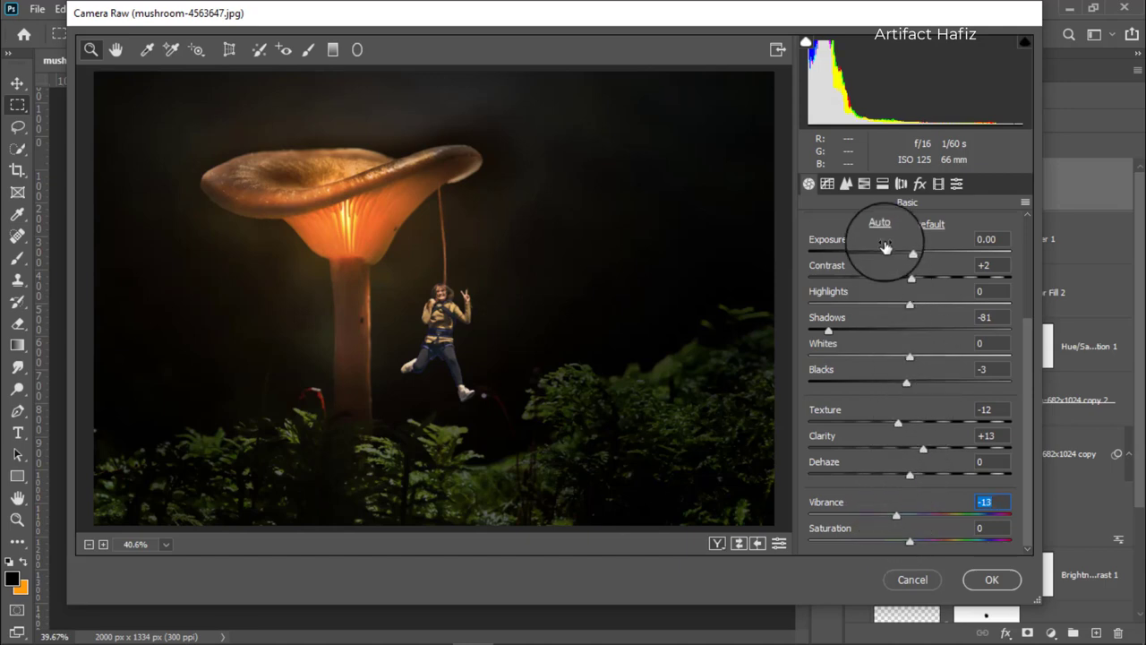
pyautogui.click(845, 183)
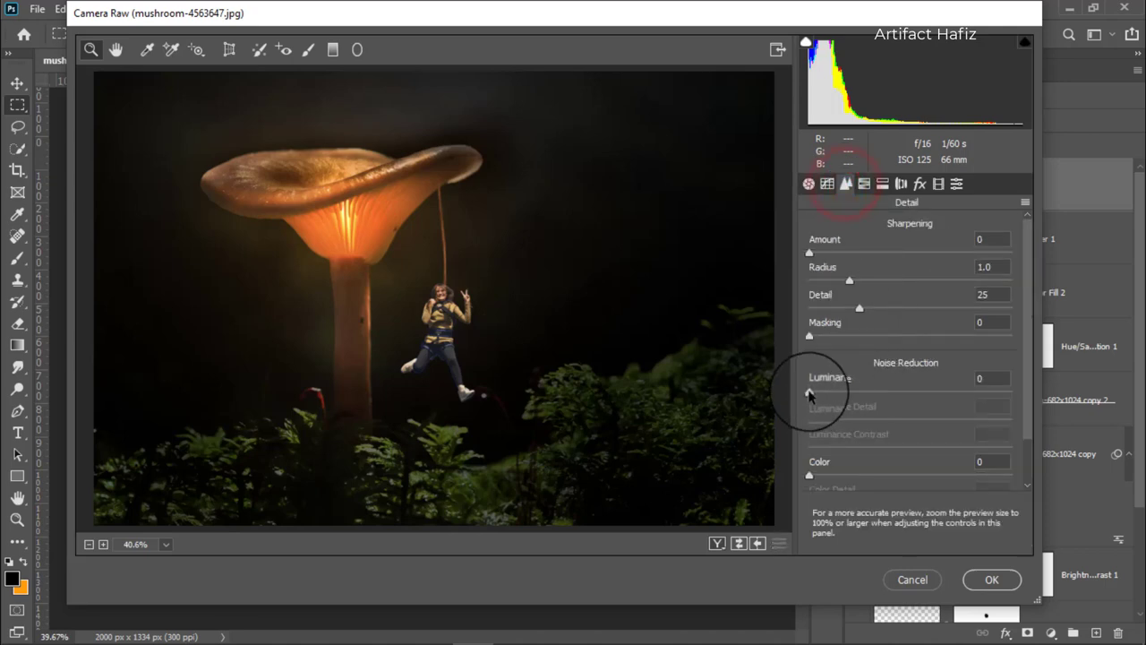
# Add luminance noise reduction, then set Exposure +0.30, Highlights +18 and Shadows -42.
pyautogui.moveTo(808, 392); pyautogui.dragTo(858, 392)
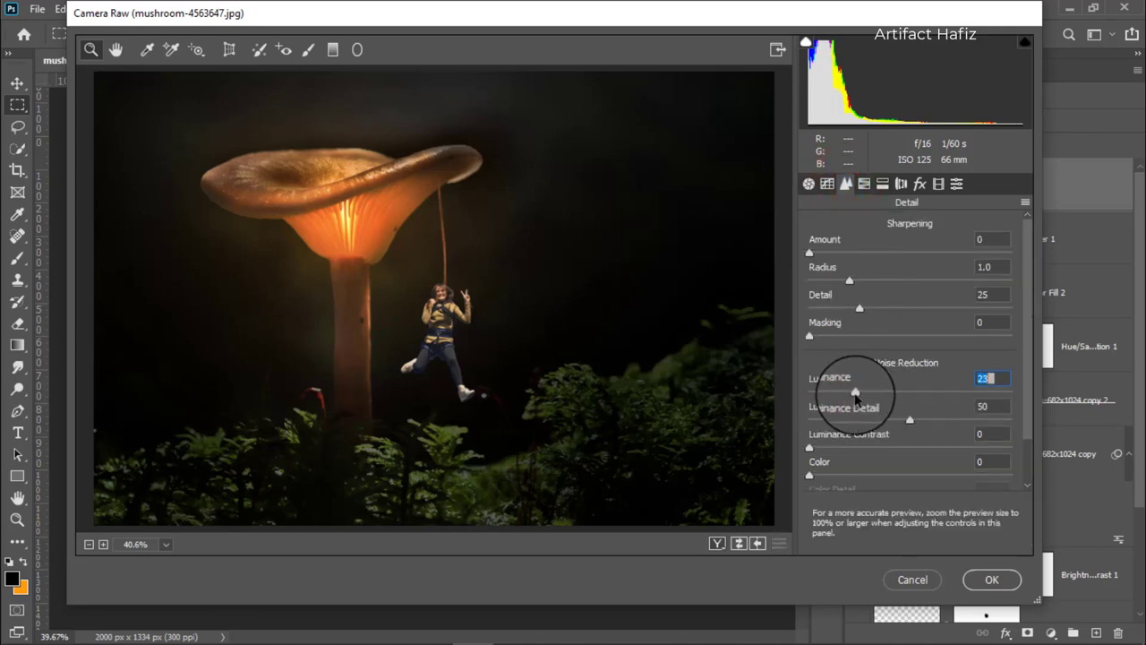
pyautogui.click(807, 183)
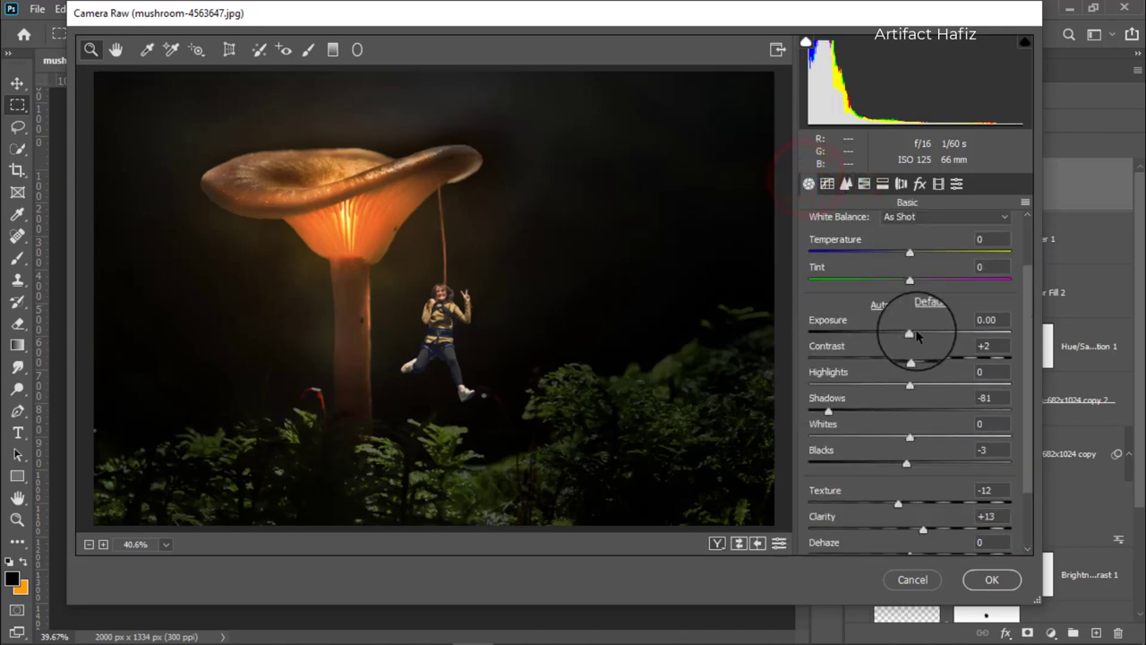
pyautogui.moveTo(909, 331); pyautogui.dragTo(916, 334)
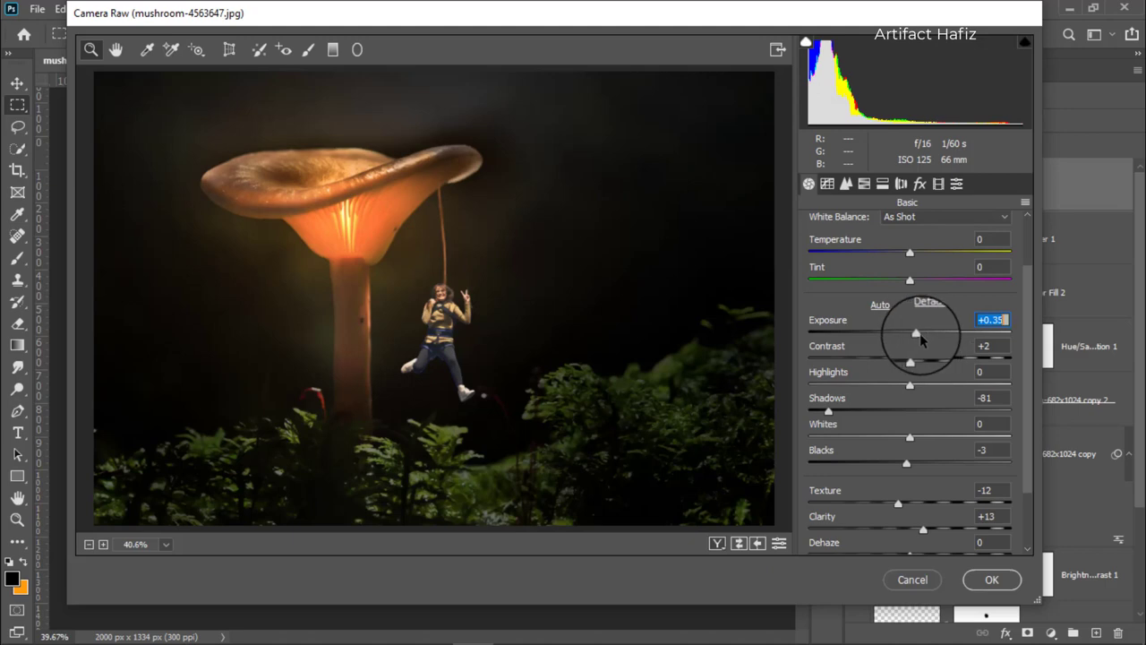
pyautogui.click(914, 336)
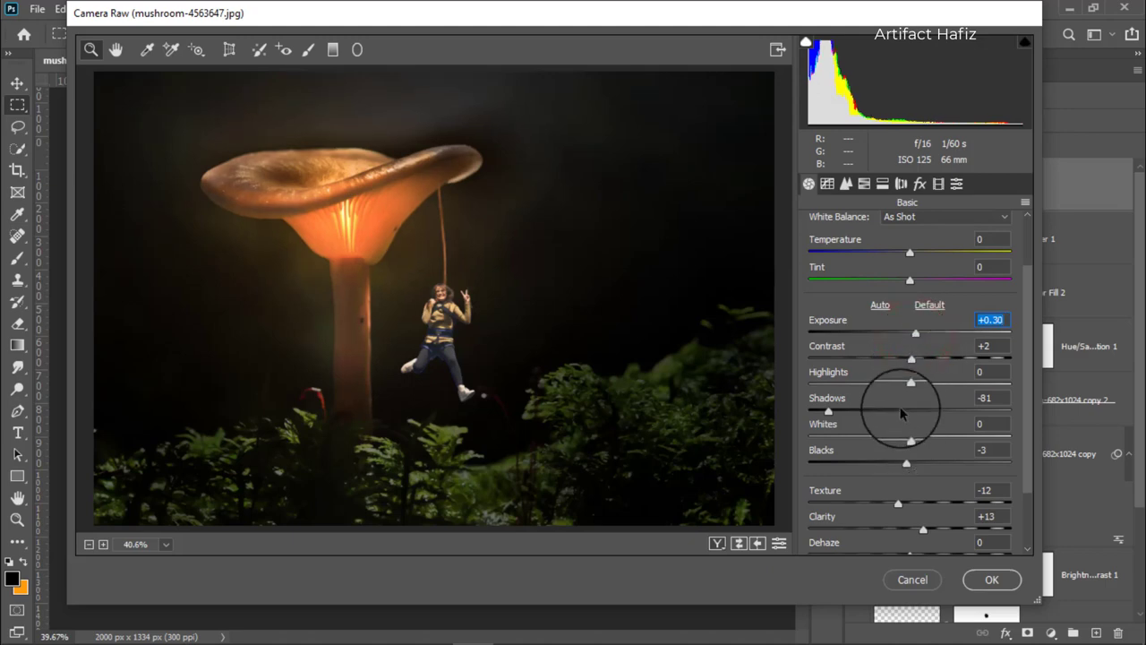
pyautogui.moveTo(911, 381); pyautogui.dragTo(927, 385)
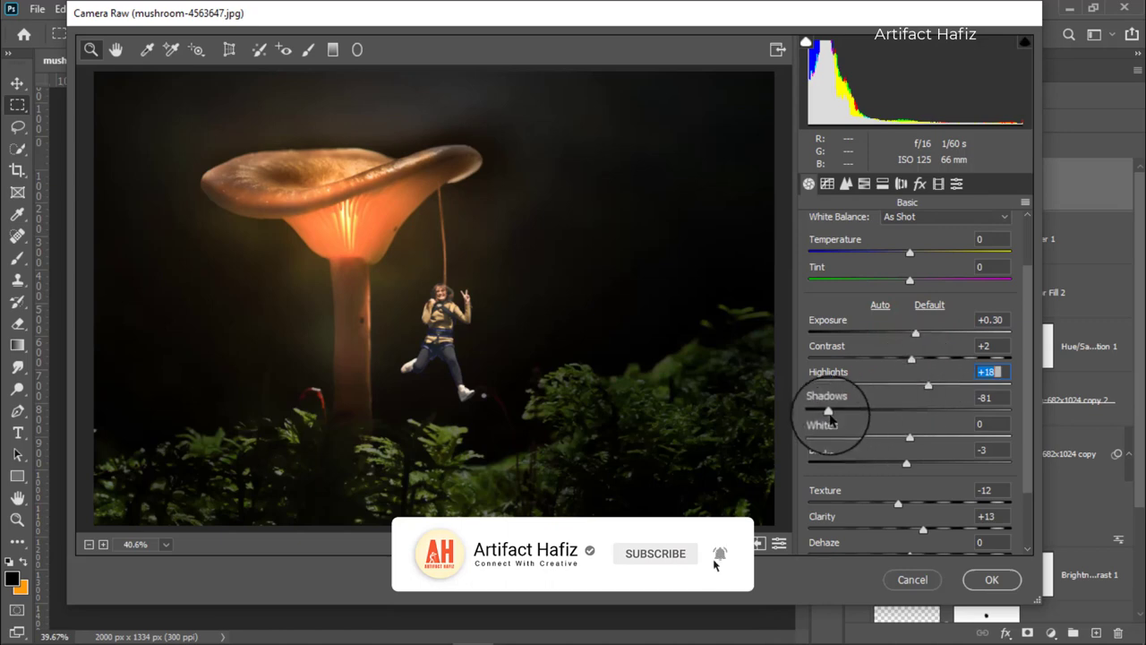
pyautogui.moveTo(829, 411); pyautogui.dragTo(868, 411)
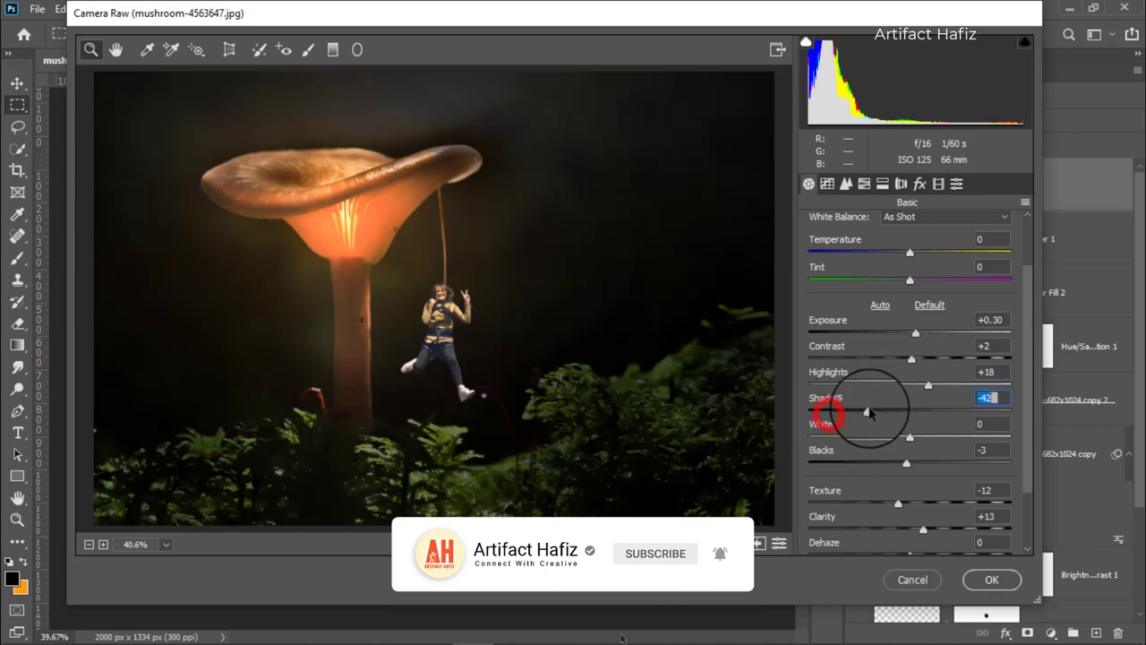
pyautogui.click(846, 184)
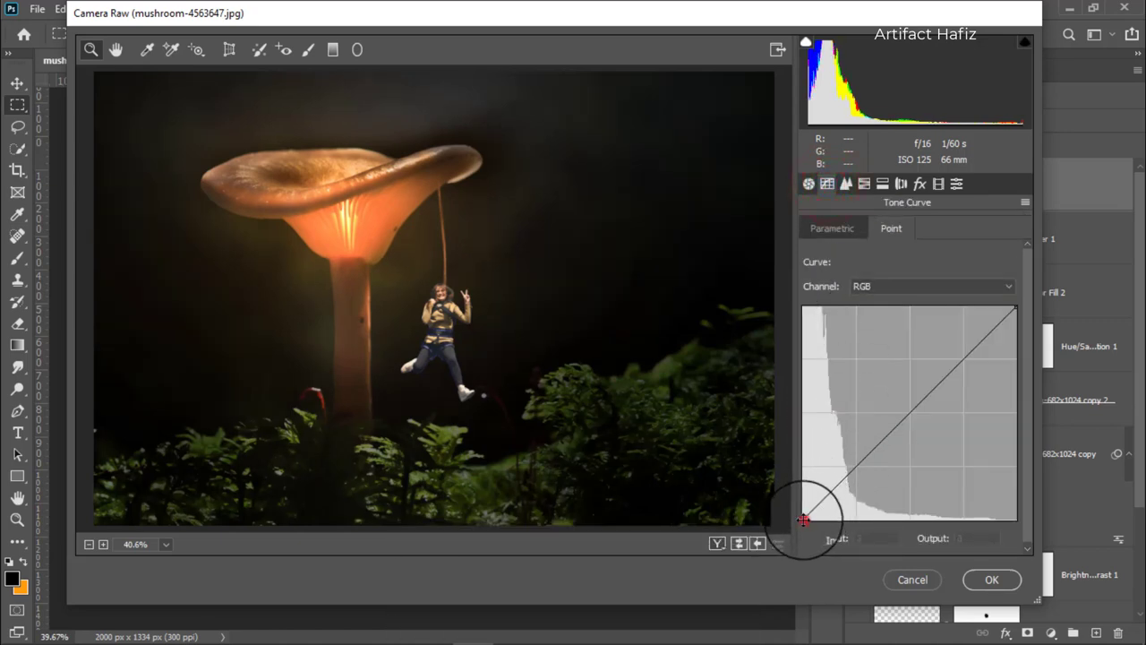
# Shape the RGB tone curve by lifting the black point and adding shadow and midtone points.
pyautogui.moveTo(802, 519); pyautogui.dragTo(803, 506)
pyautogui.moveTo(838, 464); pyautogui.dragTo(849, 473)
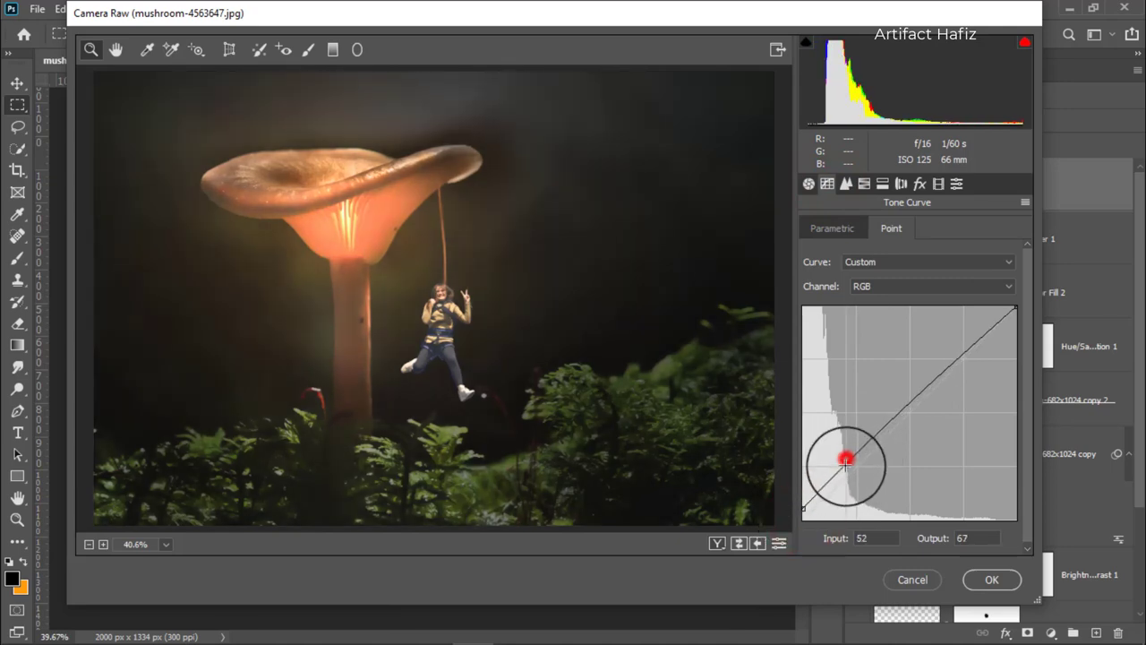
pyautogui.click(898, 430)
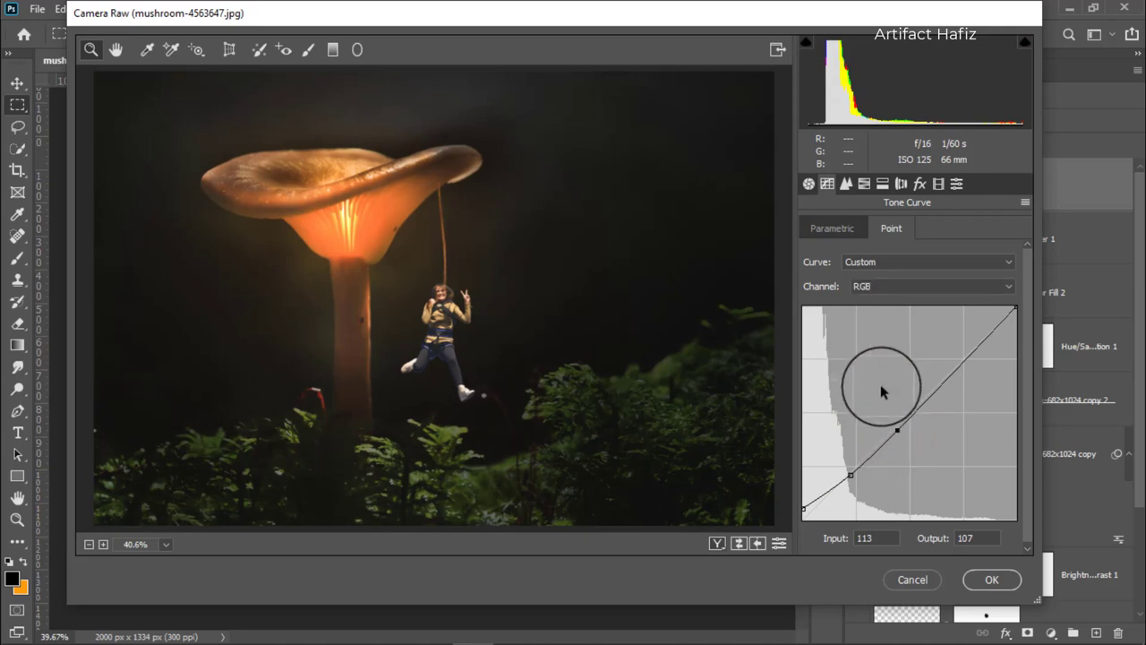
pyautogui.moveTo(895, 425); pyautogui.dragTo(892, 427)
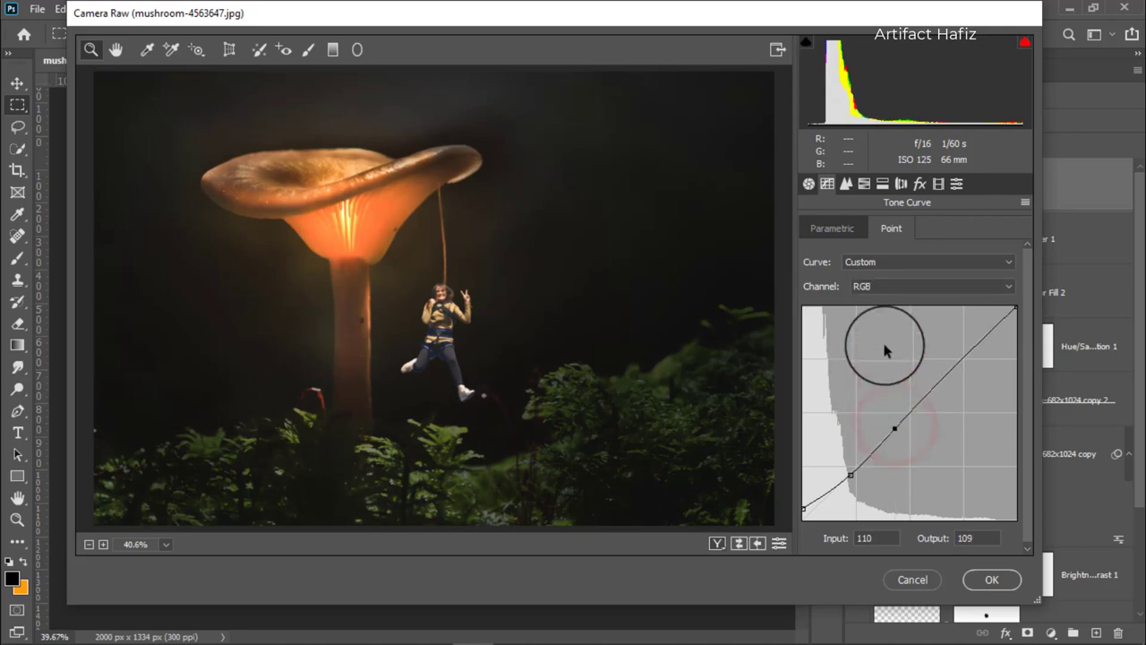
# On the Blue channel curve, lift the black point and add points to tint shadows blue.
pyautogui.click(882, 286)
pyautogui.click(862, 340)
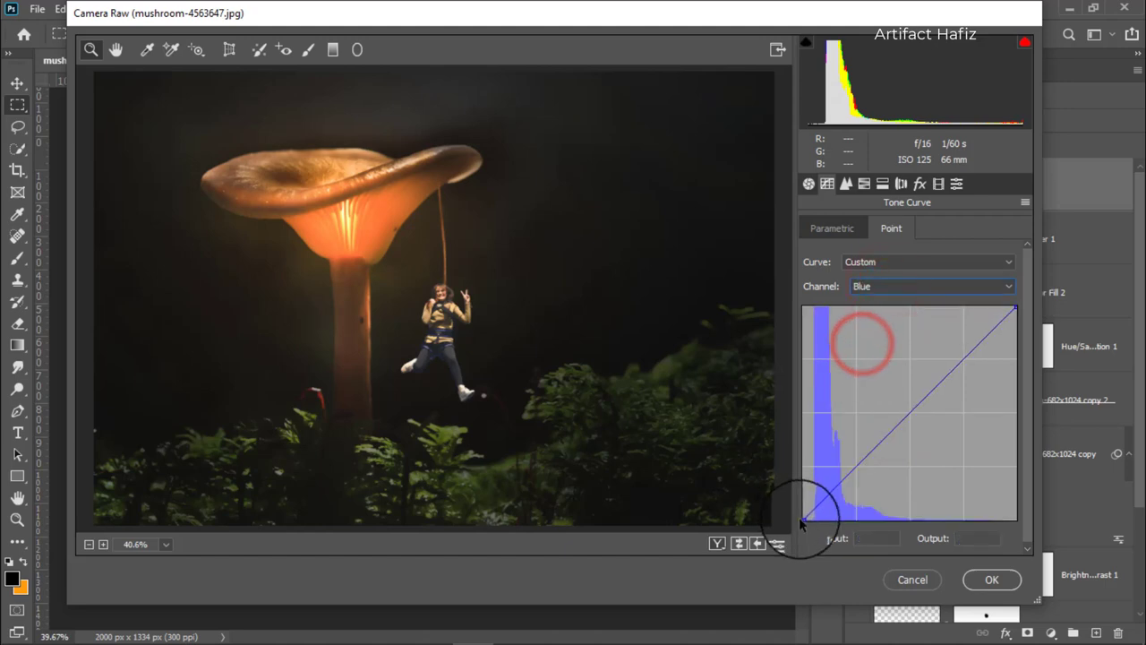
pyautogui.moveTo(804, 518); pyautogui.dragTo(796, 505)
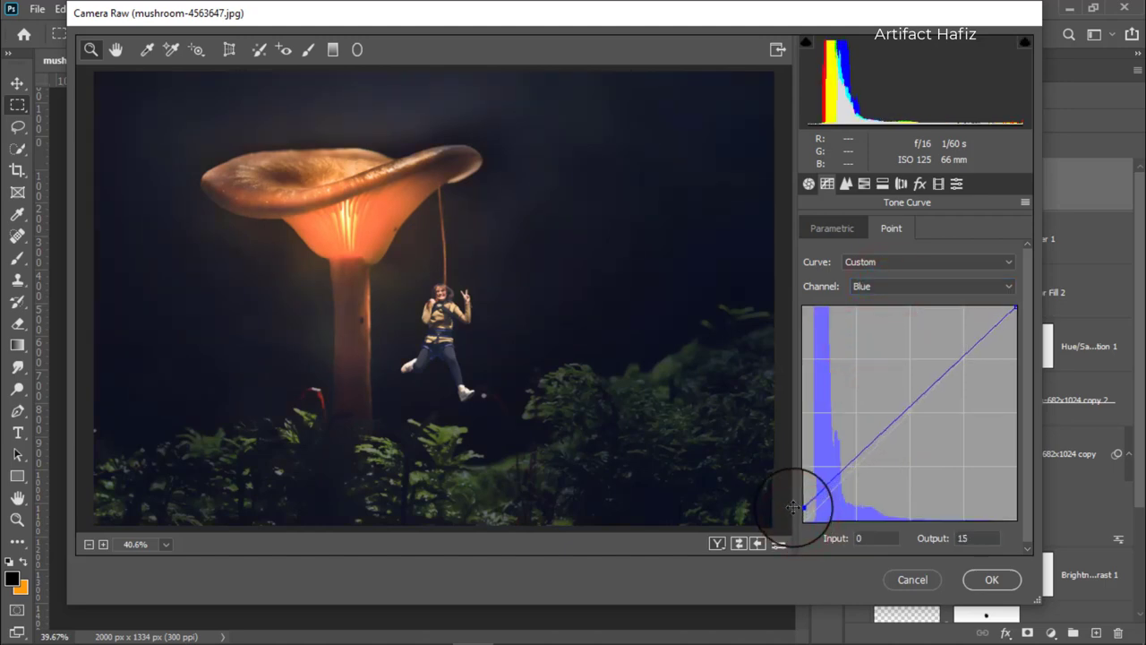
pyautogui.moveTo(847, 466); pyautogui.dragTo(854, 468)
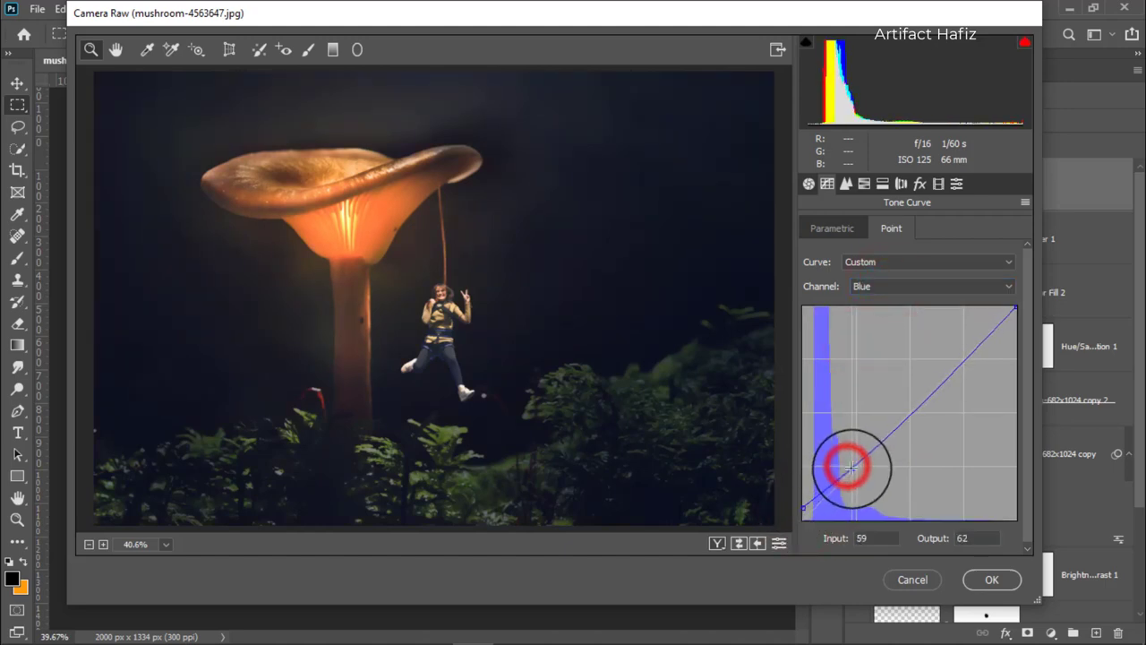
pyautogui.click(917, 413)
pyautogui.moveTo(917, 414); pyautogui.dragTo(914, 408)
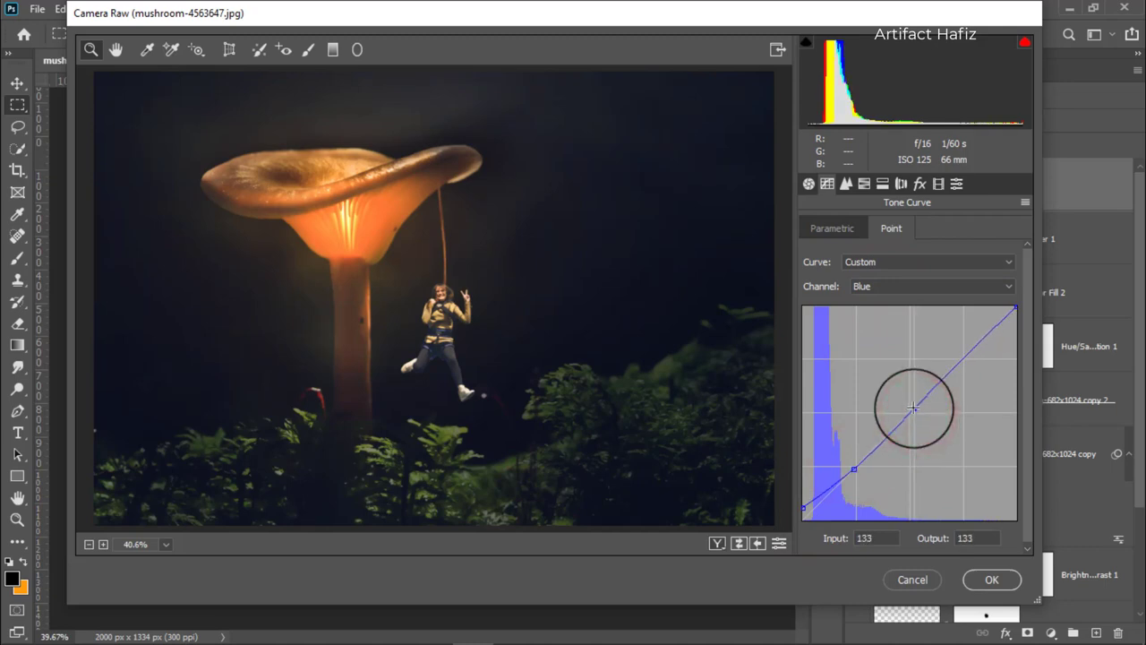
pyautogui.click(852, 466)
pyautogui.moveTo(852, 466); pyautogui.dragTo(849, 466)
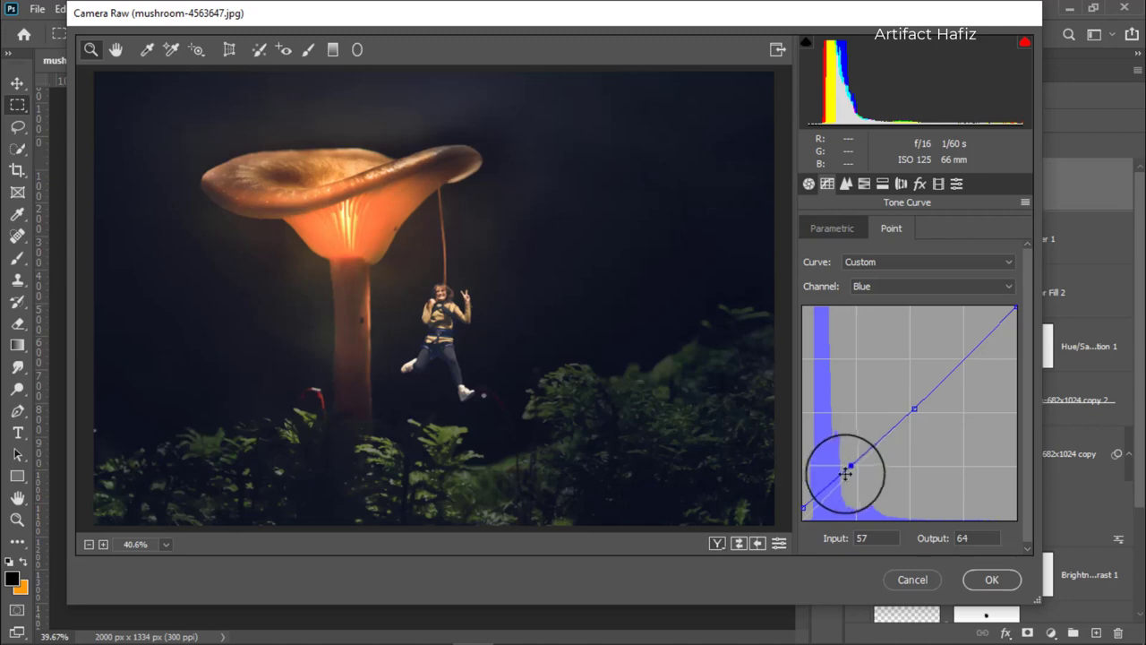
# Add a post-crop vignette (Amount -34, Midpoint 37, Roundness +16, Feather 65) and apply the Camera Raw grade.
pyautogui.click(920, 184)
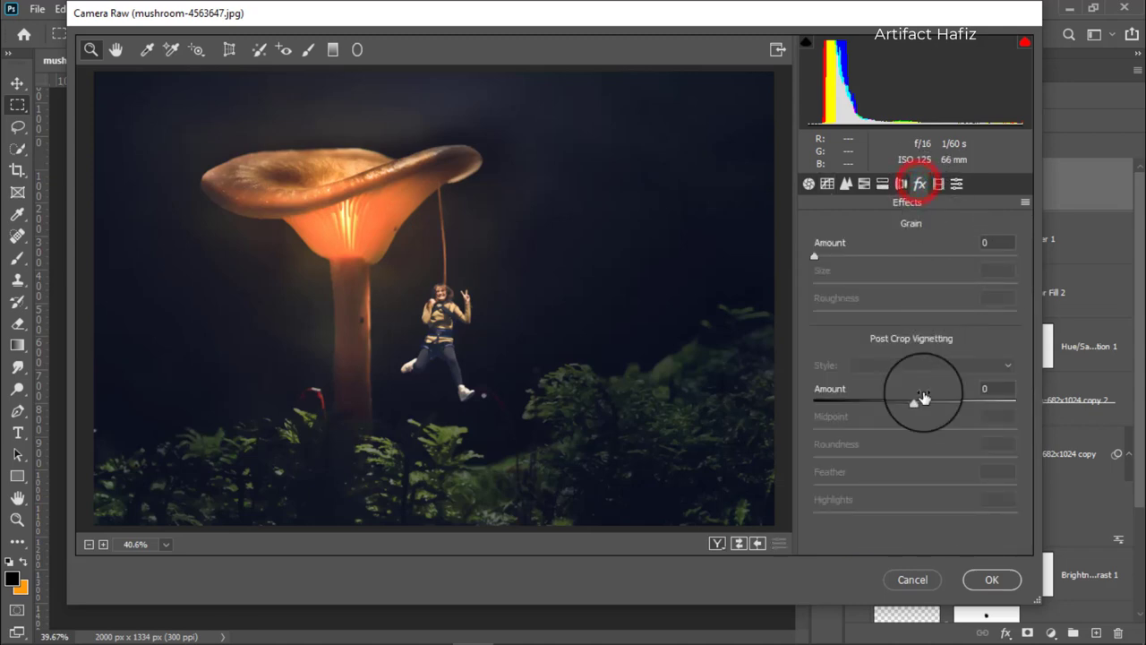
pyautogui.moveTo(914, 401); pyautogui.dragTo(869, 403)
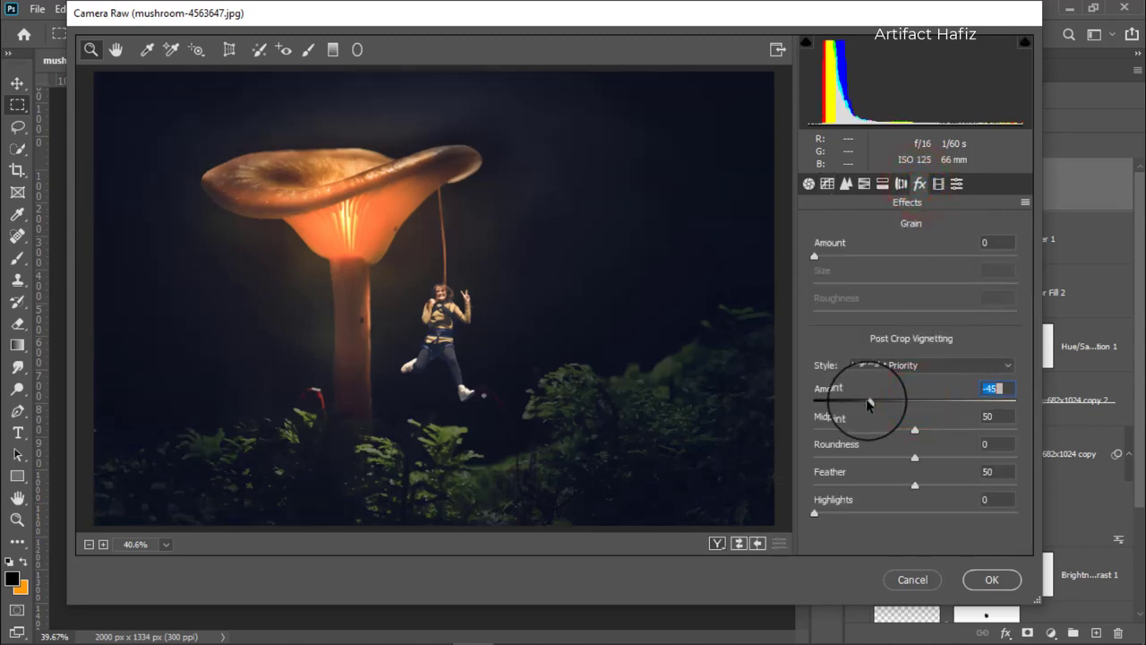
pyautogui.moveTo(868, 402)
pyautogui.mouseDown()
pyautogui.moveTo(892, 402)
pyautogui.moveTo(866, 403)
pyautogui.mouseUp()
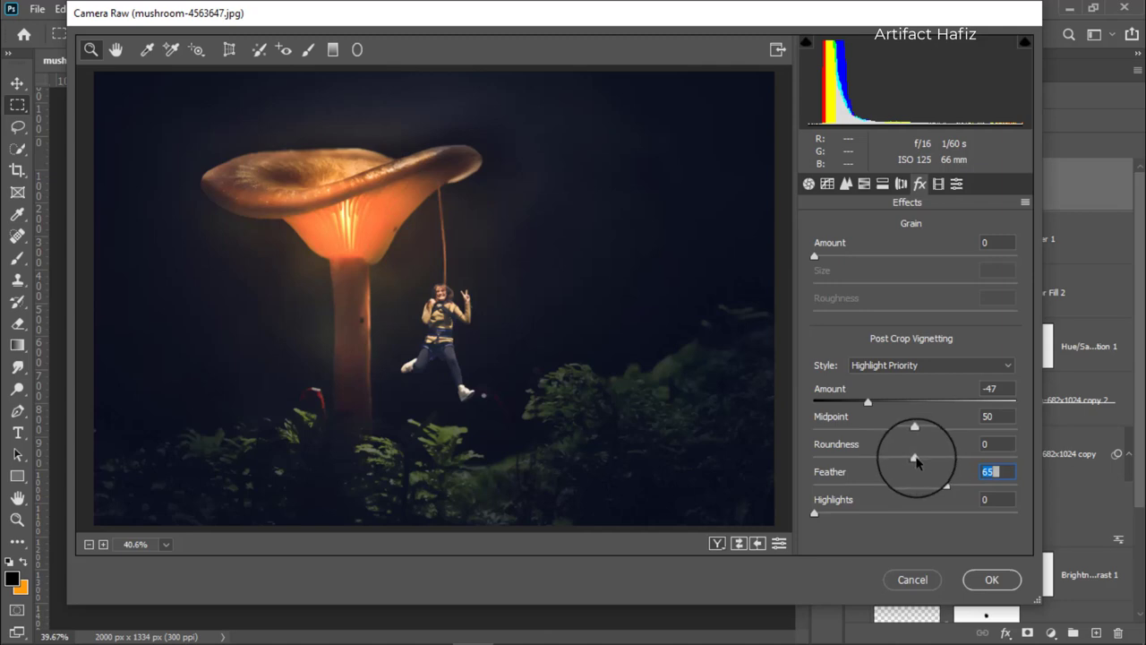
pyautogui.moveTo(914, 457)
pyautogui.mouseDown()
pyautogui.moveTo(1005, 457)
pyautogui.moveTo(930, 458)
pyautogui.moveTo(888, 430)
pyautogui.moveTo(877, 403)
pyautogui.mouseUp()
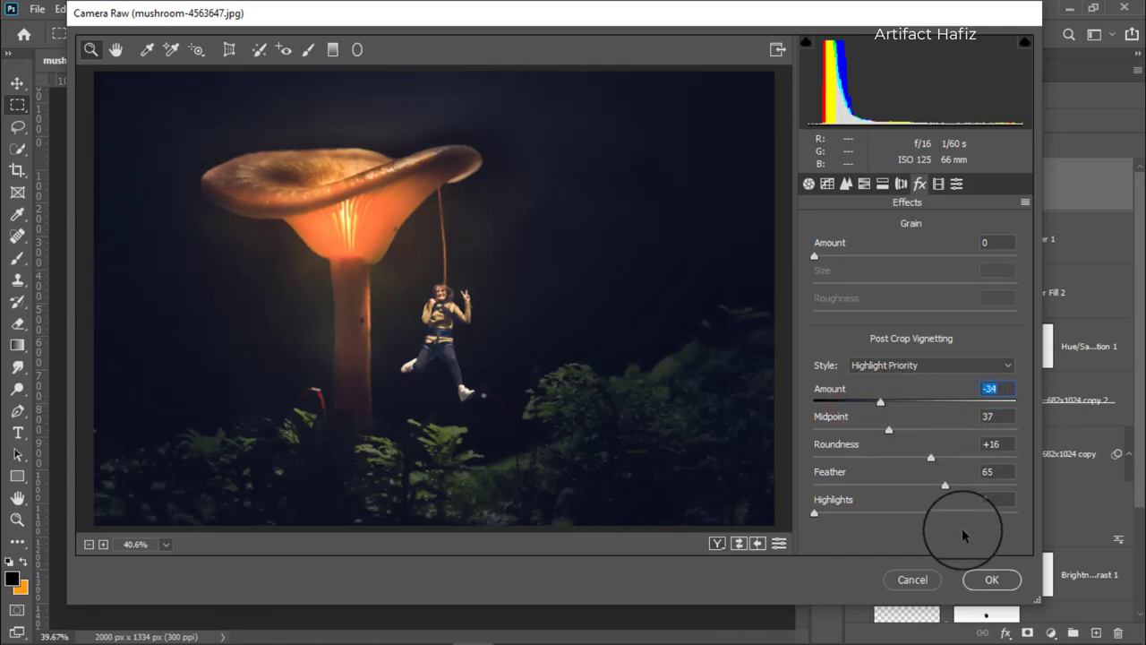
pyautogui.click(985, 578)
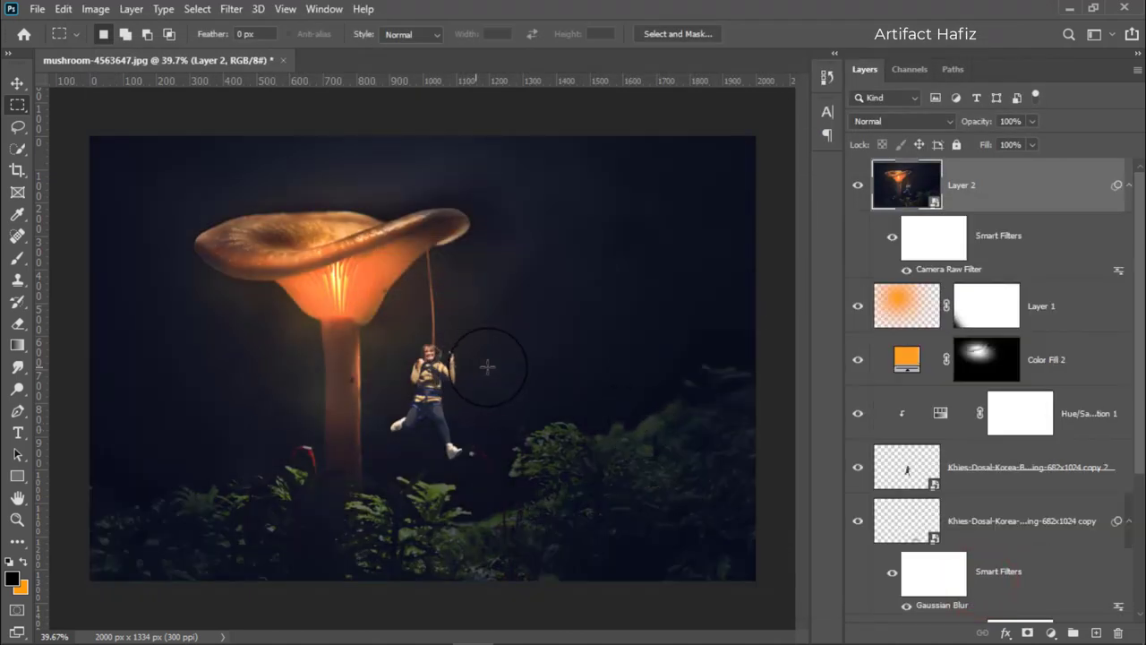
pyautogui.scroll(-3, 895, 410)
pyautogui.keyDown('alt'); pyautogui.click(857, 598); pyautogui.keyUp('alt')
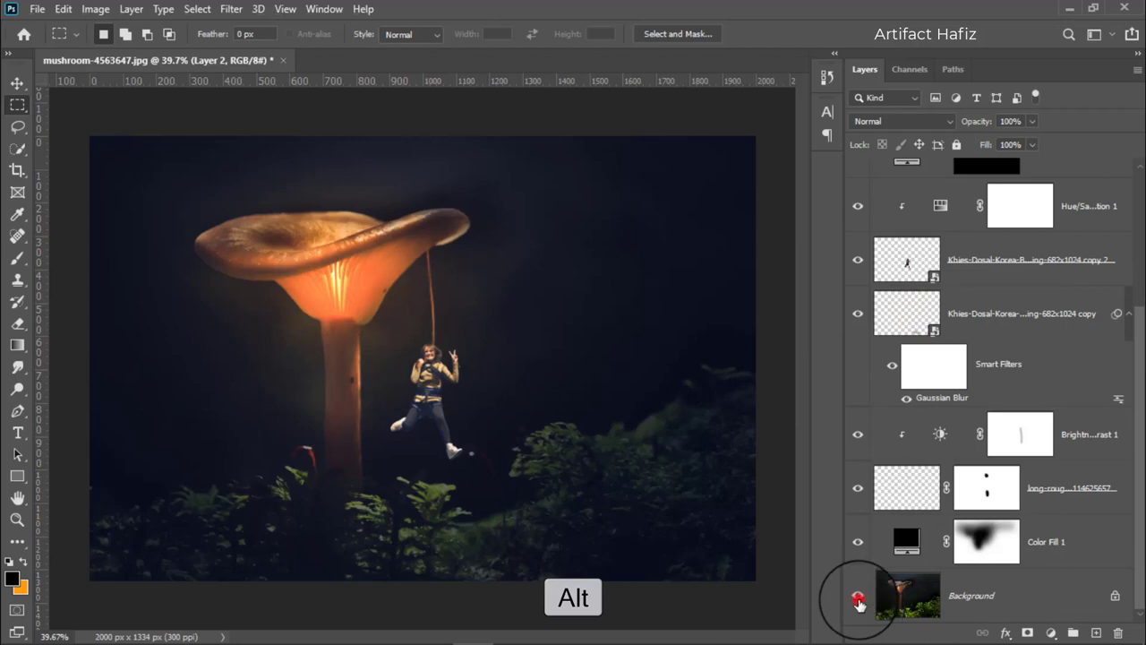
pyautogui.keyDown('alt'); pyautogui.click(858, 599); pyautogui.keyUp('alt')
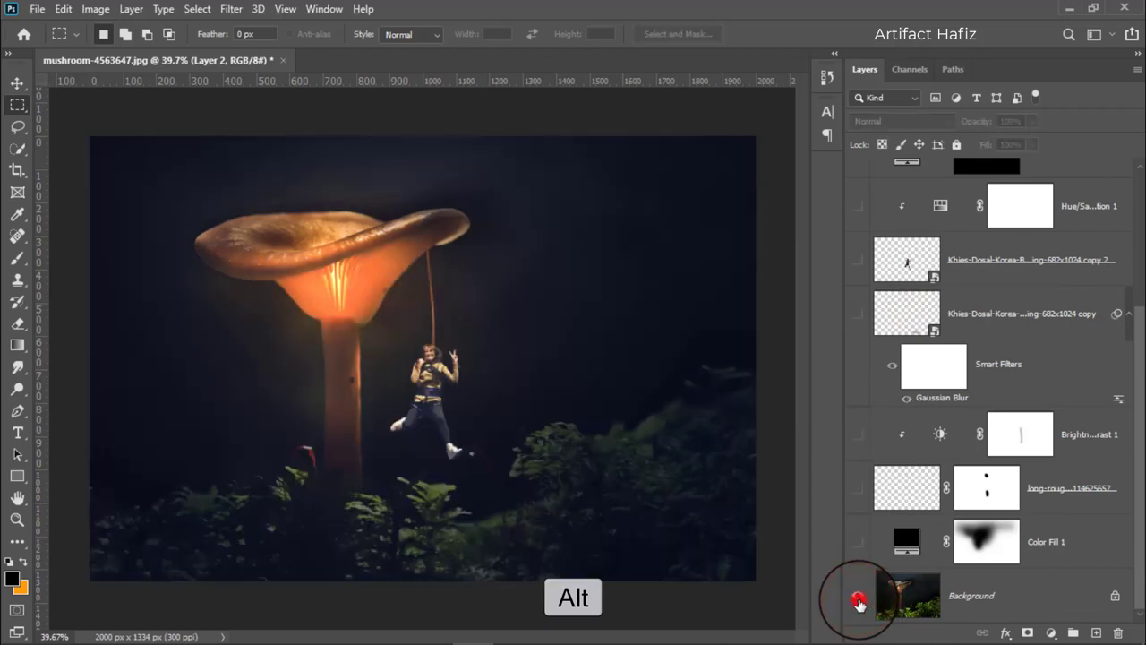
pyautogui.keyDown('alt'); pyautogui.click(858, 598); pyautogui.keyUp('alt')
pyautogui.keyDown('alt'); pyautogui.click(857, 598); pyautogui.keyUp('alt')
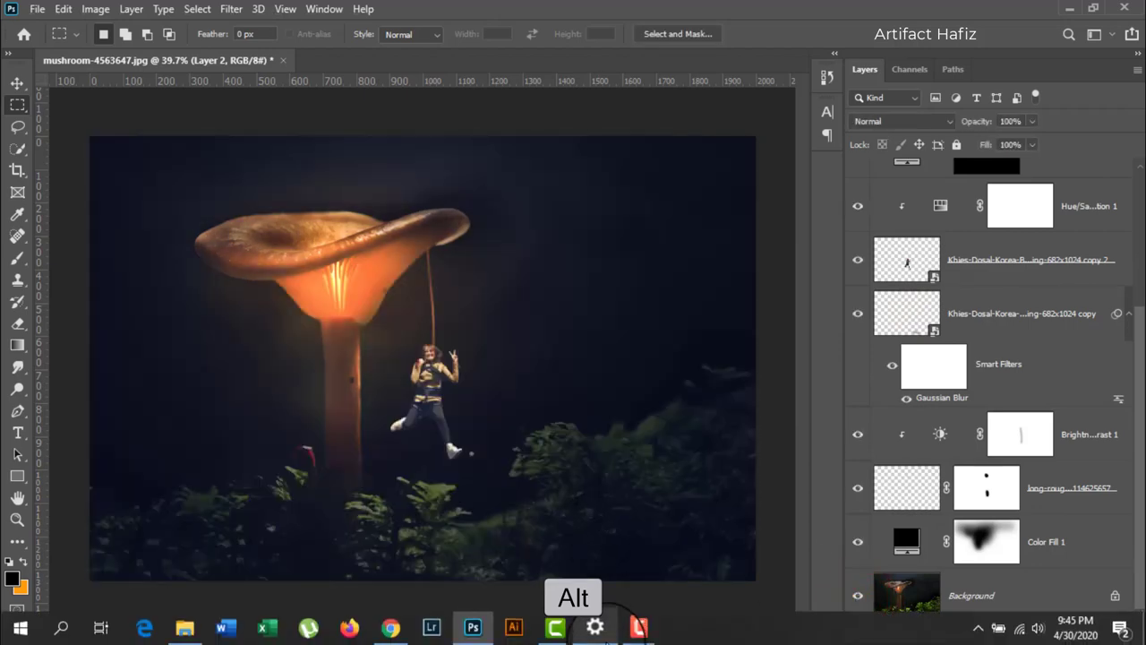
pyautogui.click(637, 636)
pyautogui.click(1115, 595)
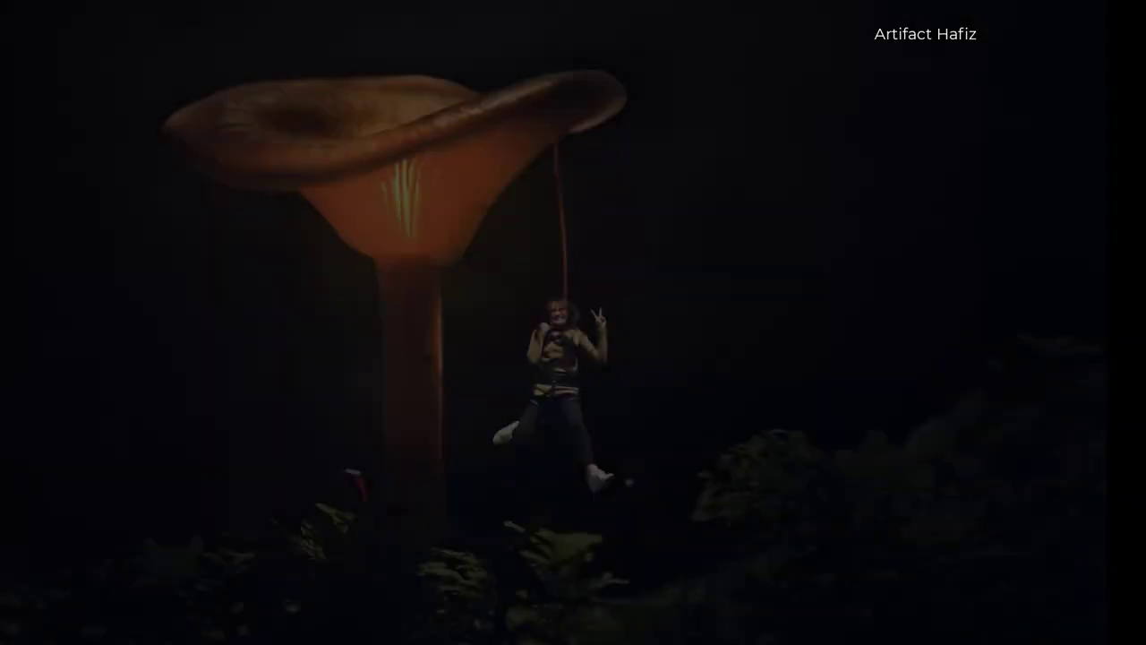